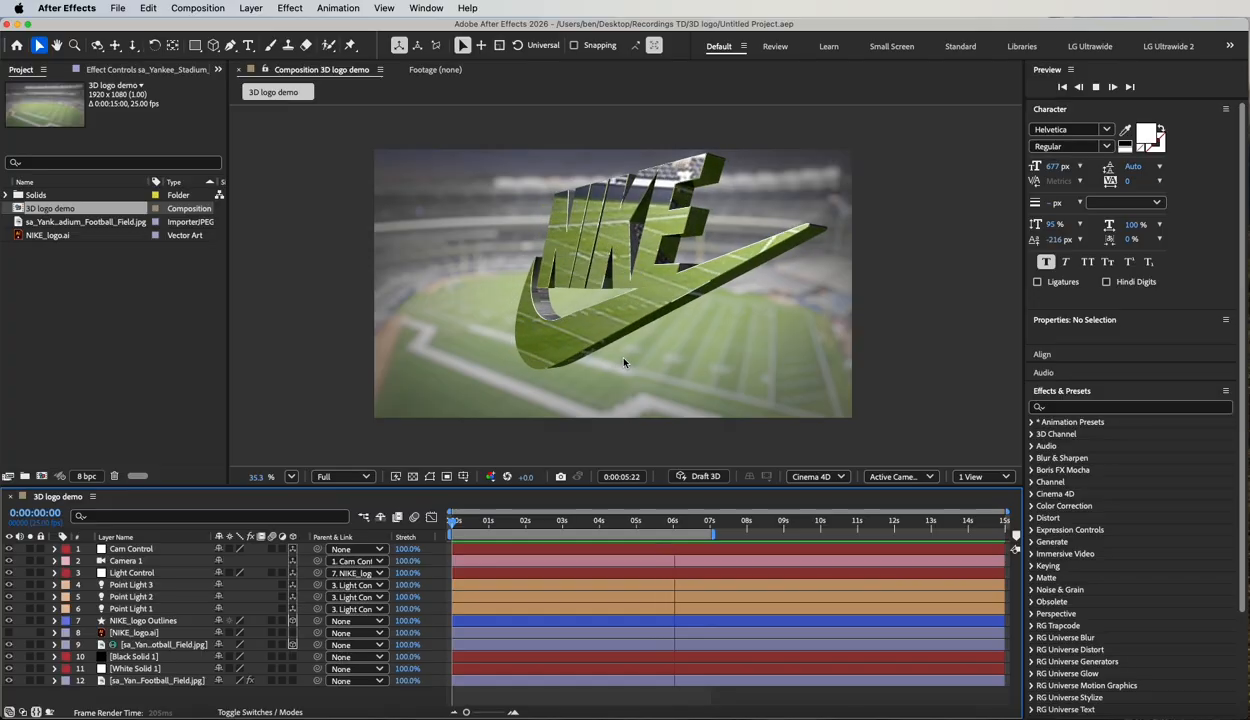
{"action": "key", "text": "space"}
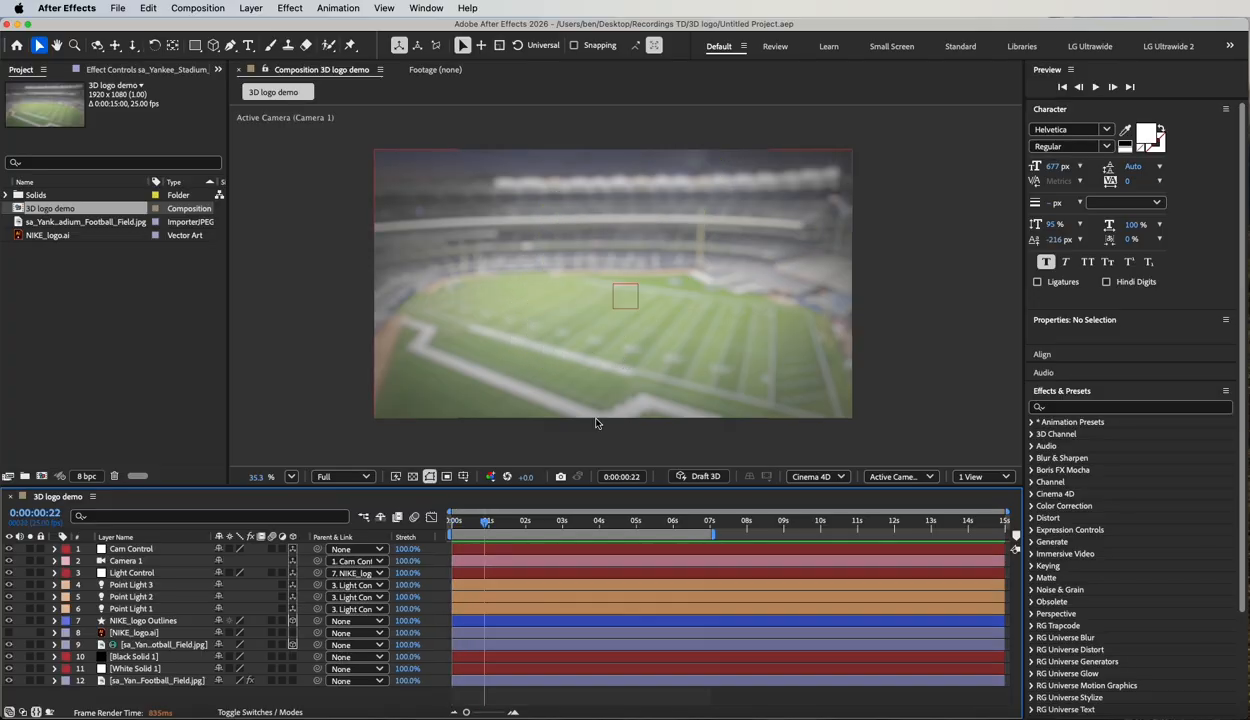
{"action": "left_click", "coordinate": [118, 8]}
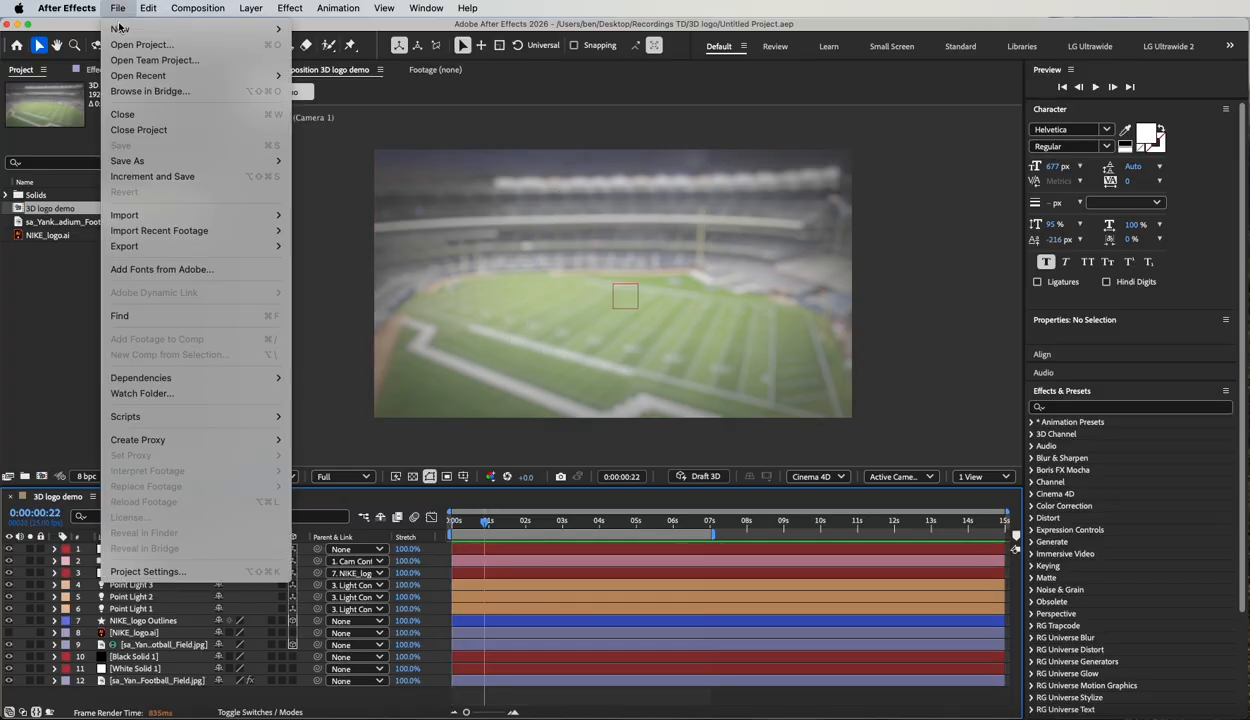
{"action": "mouse_move", "coordinate": [255, 29]}
{"action": "left_click", "coordinate": [397, 42]}
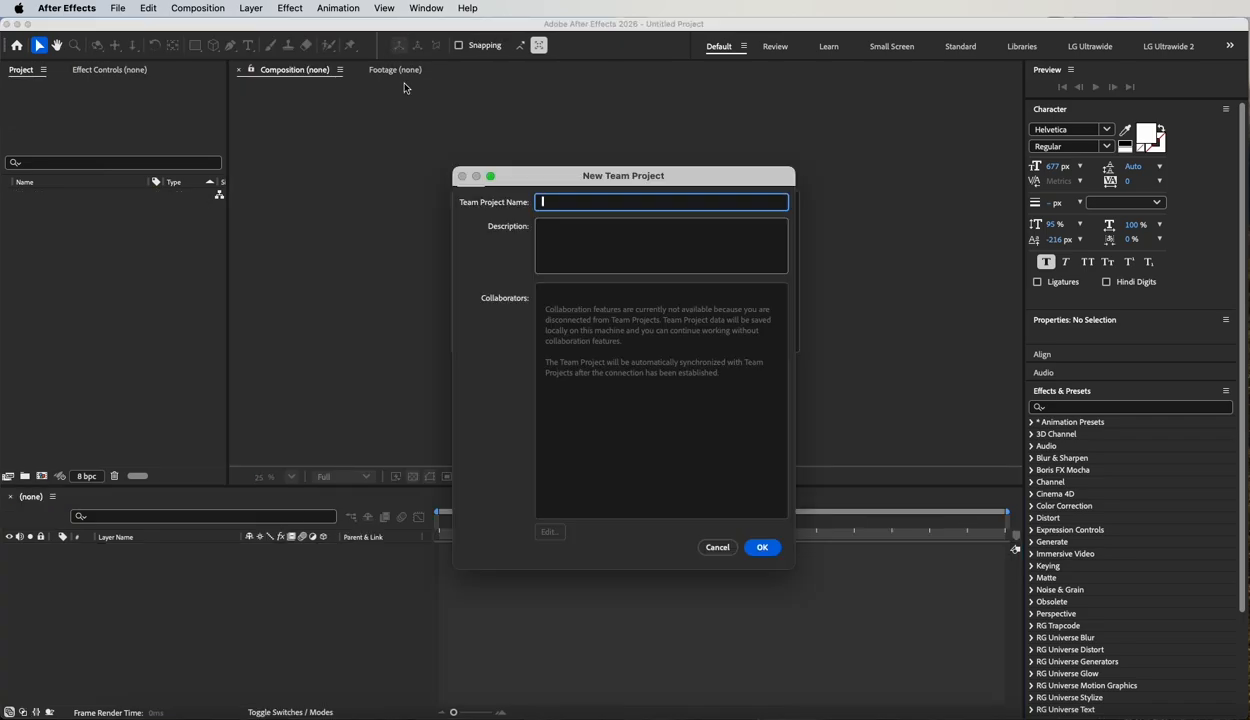
{"action": "left_click", "coordinate": [718, 548]}
Create a new empty project.
{"action": "left_click", "coordinate": [118, 8]}
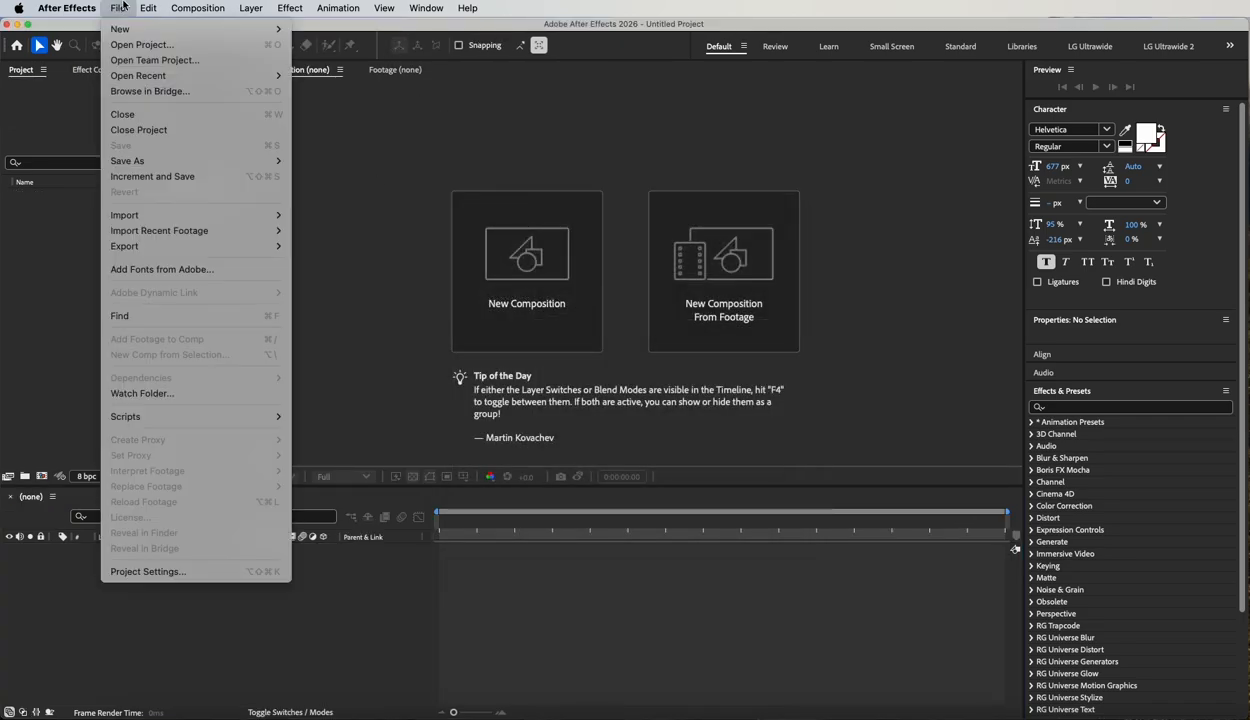
{"action": "mouse_move", "coordinate": [125, 29]}
{"action": "left_click", "coordinate": [326, 30]}
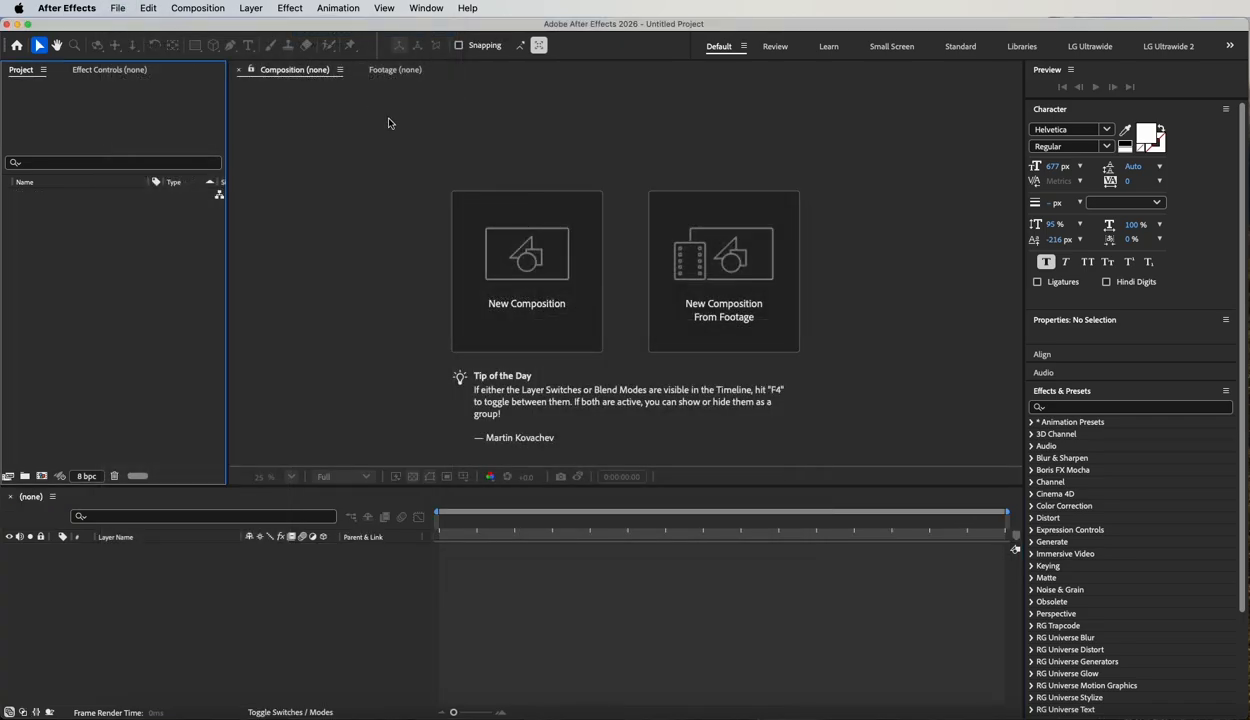
Import NIKE_logo.ai from the 3D logo folder in Finder as footage with merged layers.
{"action": "left_click", "coordinate": [120, 712]}
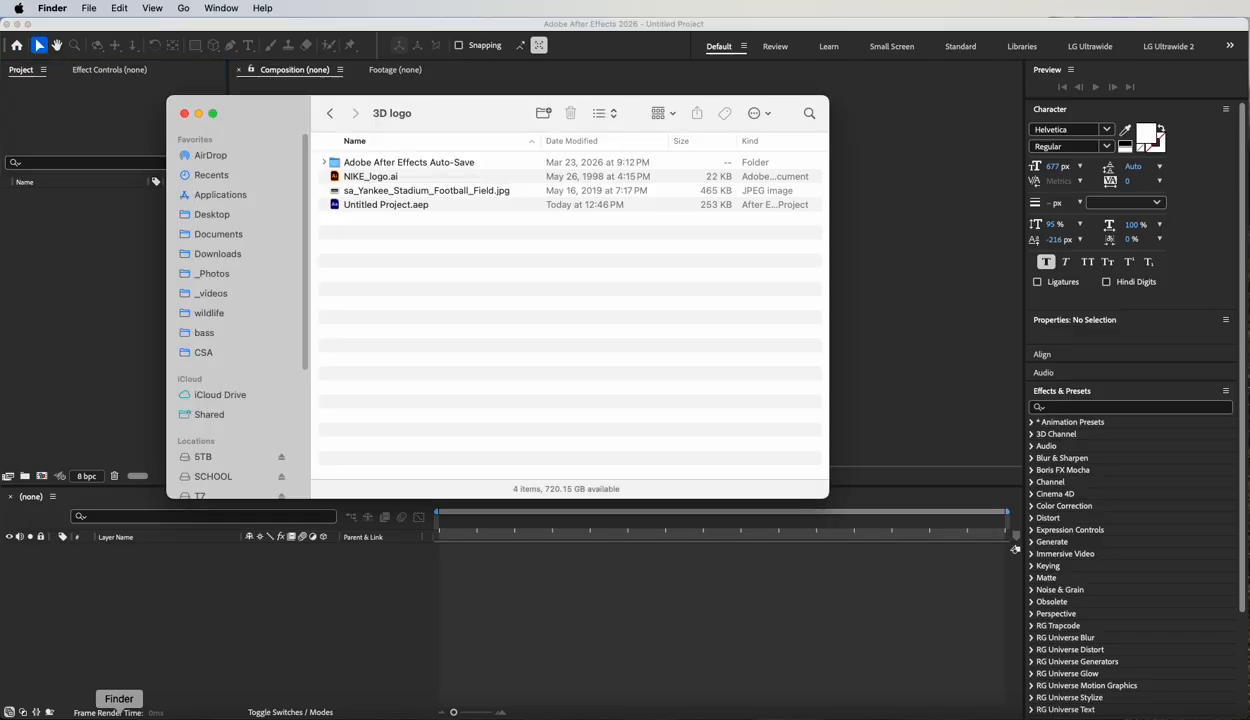
{"action": "left_click", "coordinate": [401, 178]}
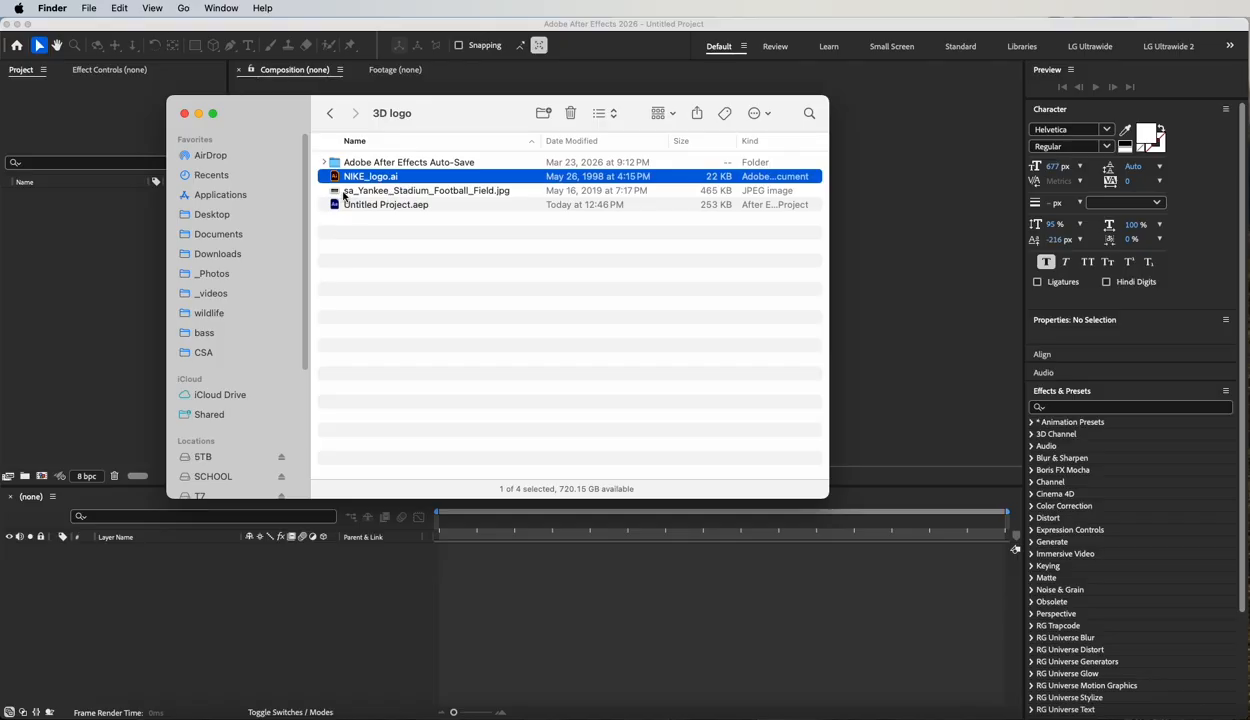
{"action": "left_click_drag", "start_coordinate": [335, 178], "coordinate": [80, 281]}
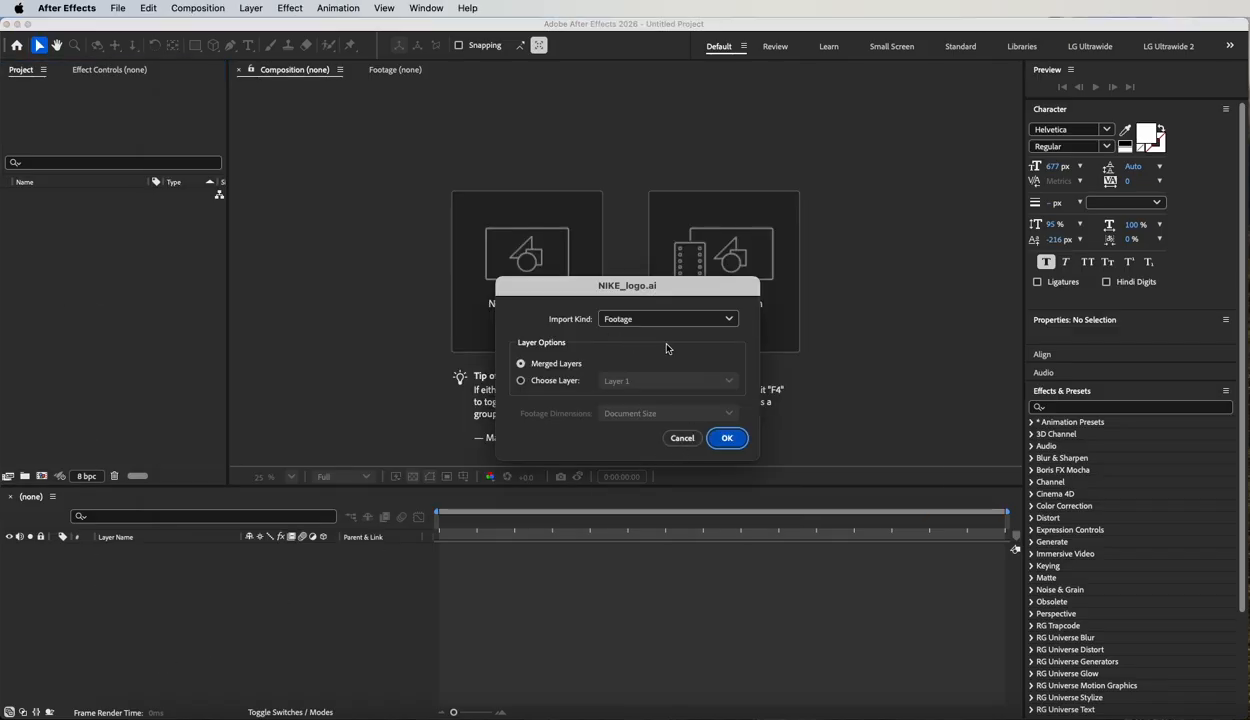
{"action": "left_click", "coordinate": [722, 438]}
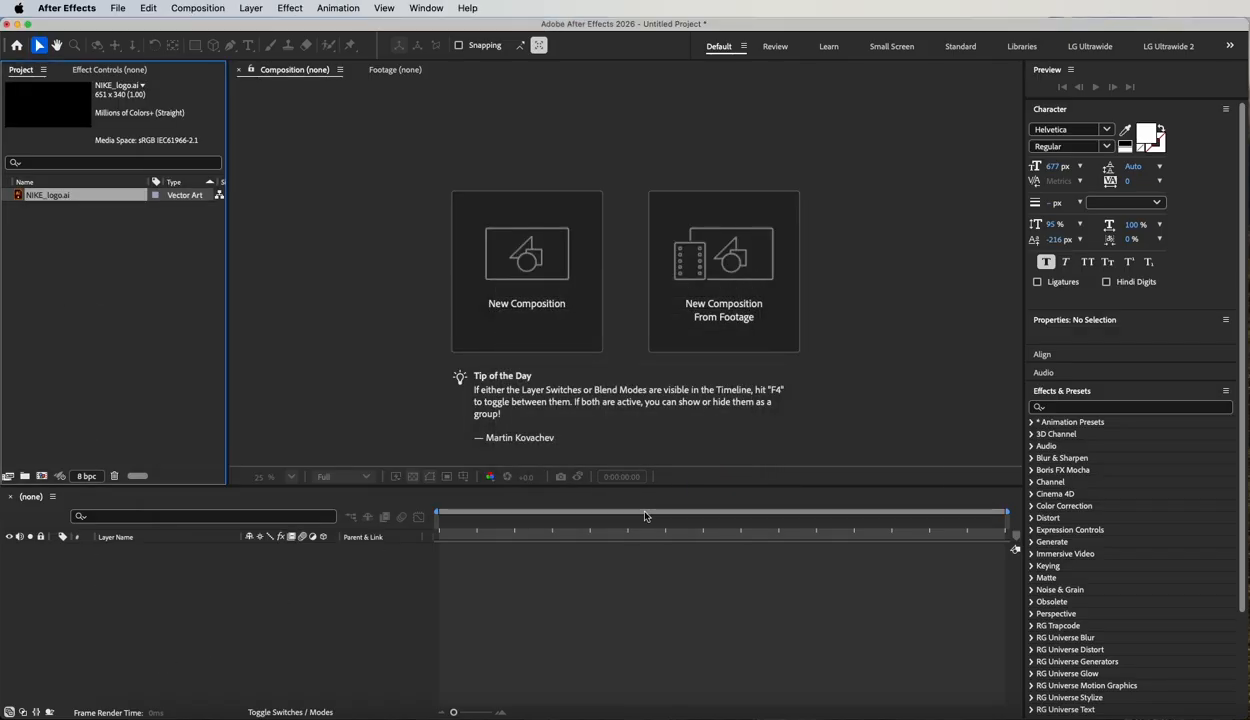
Preview sa_Yankee_Stadium_Football_Field.jpg in the 3D logo folder in Finder and import it into the After Effects project.
{"action": "left_click", "coordinate": [117, 708]}
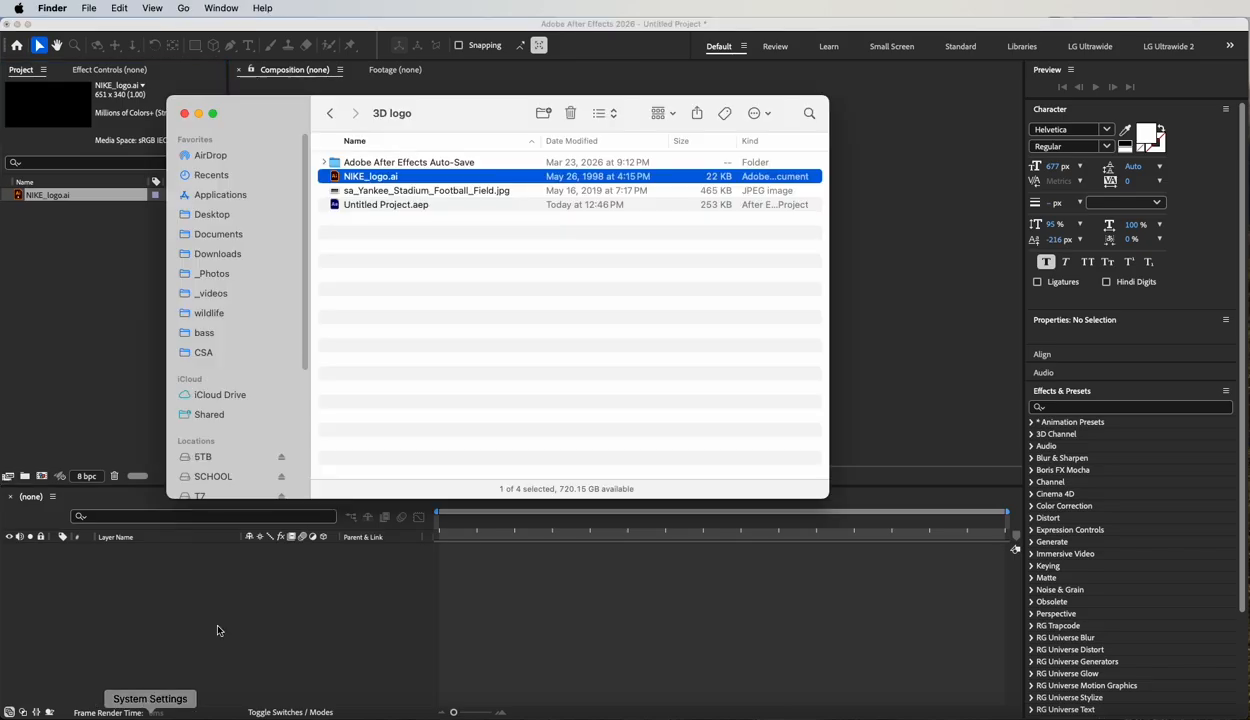
{"action": "left_click", "coordinate": [467, 192]}
{"action": "key", "text": "space"}
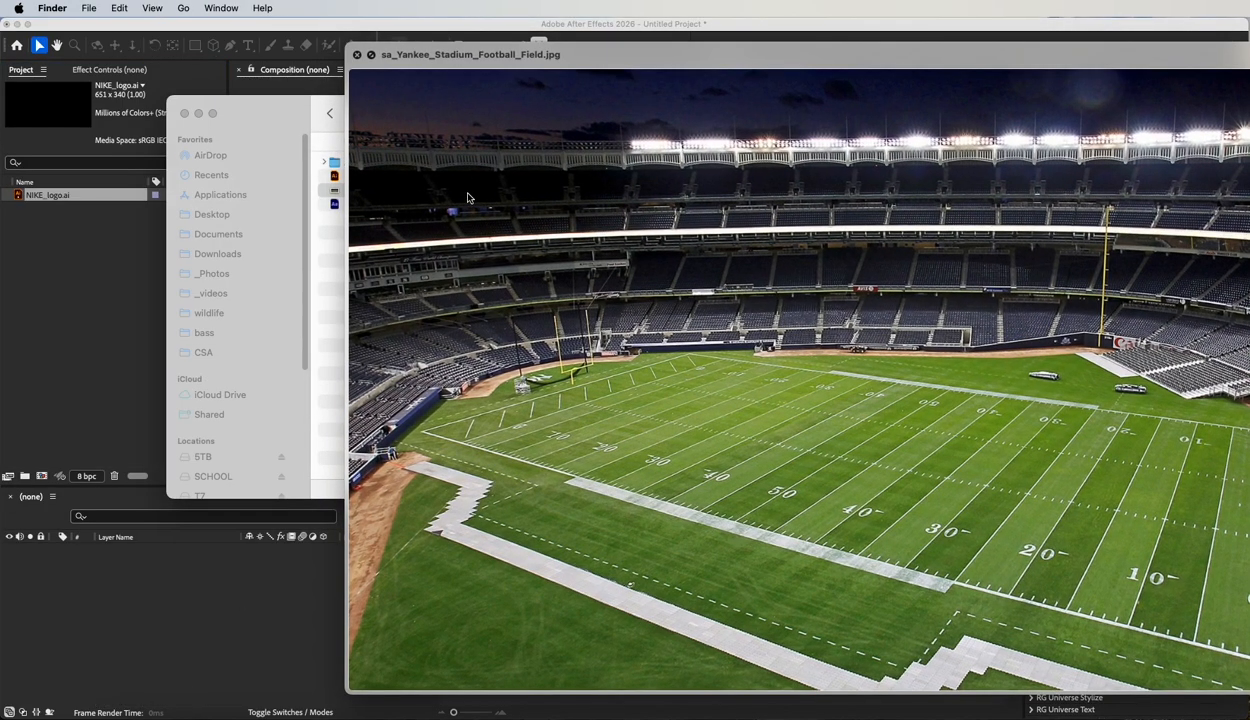
{"action": "key", "text": "space"}
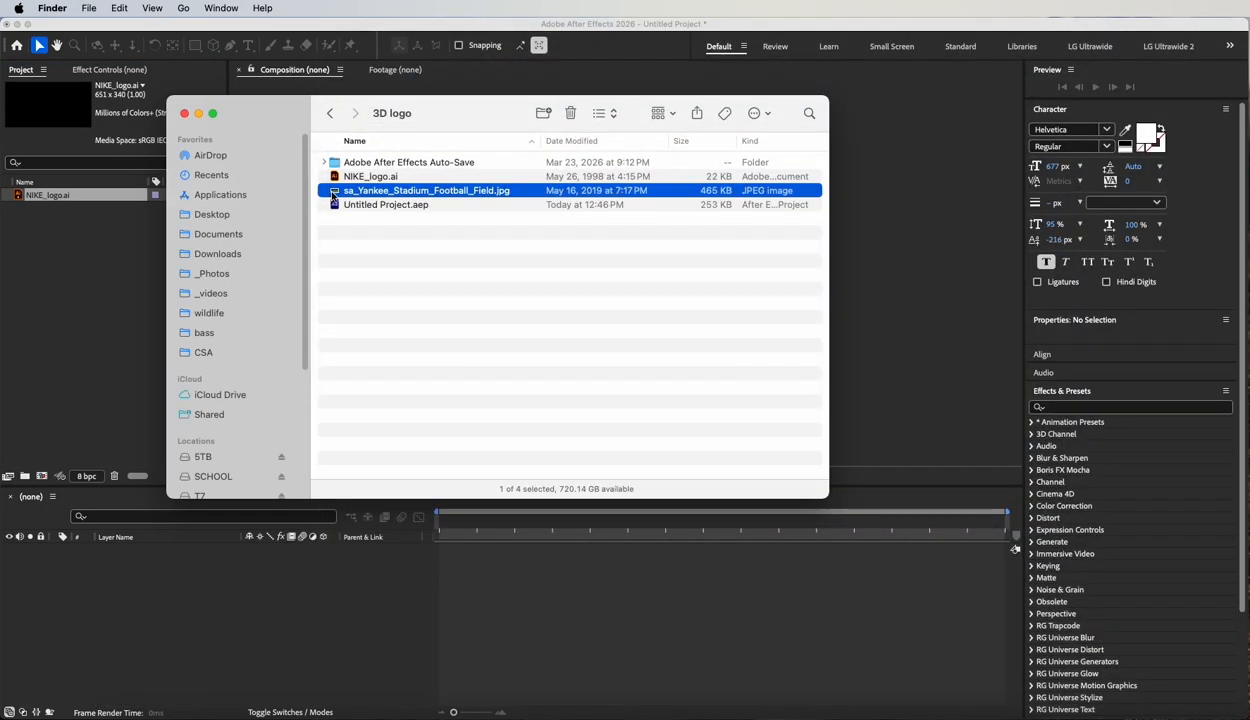
{"action": "left_click_drag", "start_coordinate": [334, 193], "coordinate": [59, 232]}
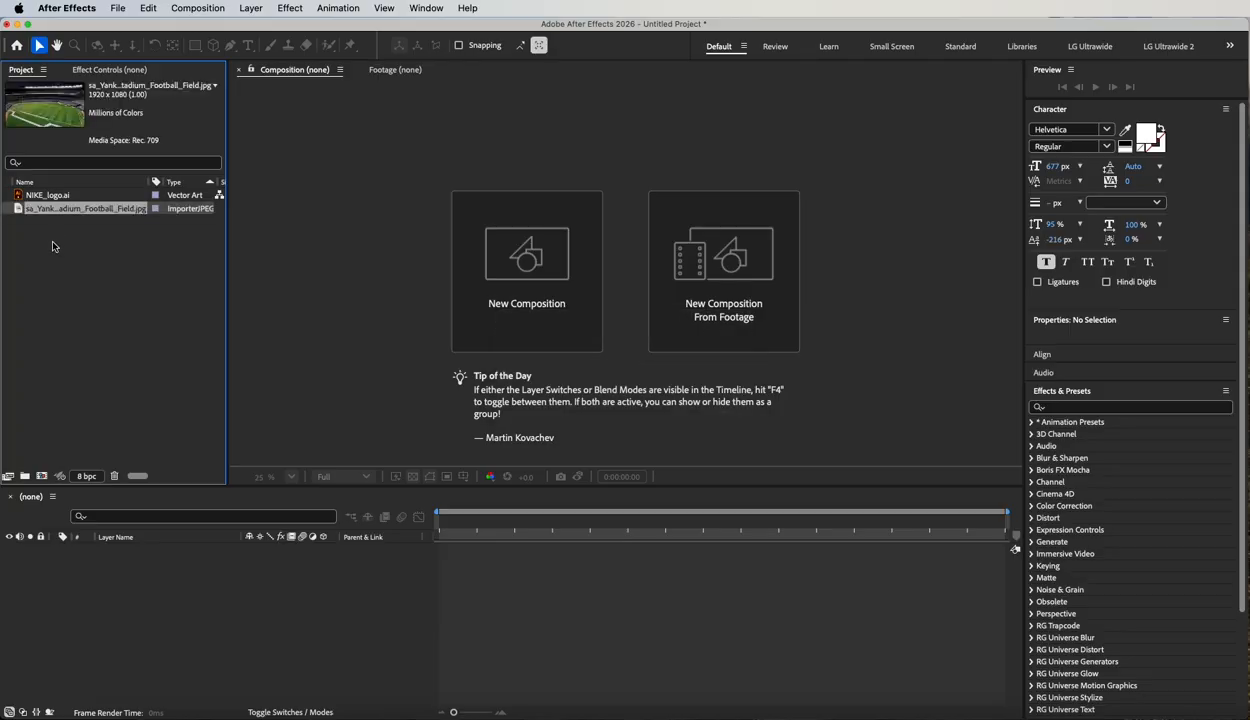
Create a composition named "logo extrusion" with the HDV/HDTV 1280x720, 29.97 fps preset.
{"action": "left_click", "coordinate": [32, 241]}
{"action": "left_click", "coordinate": [41, 476]}
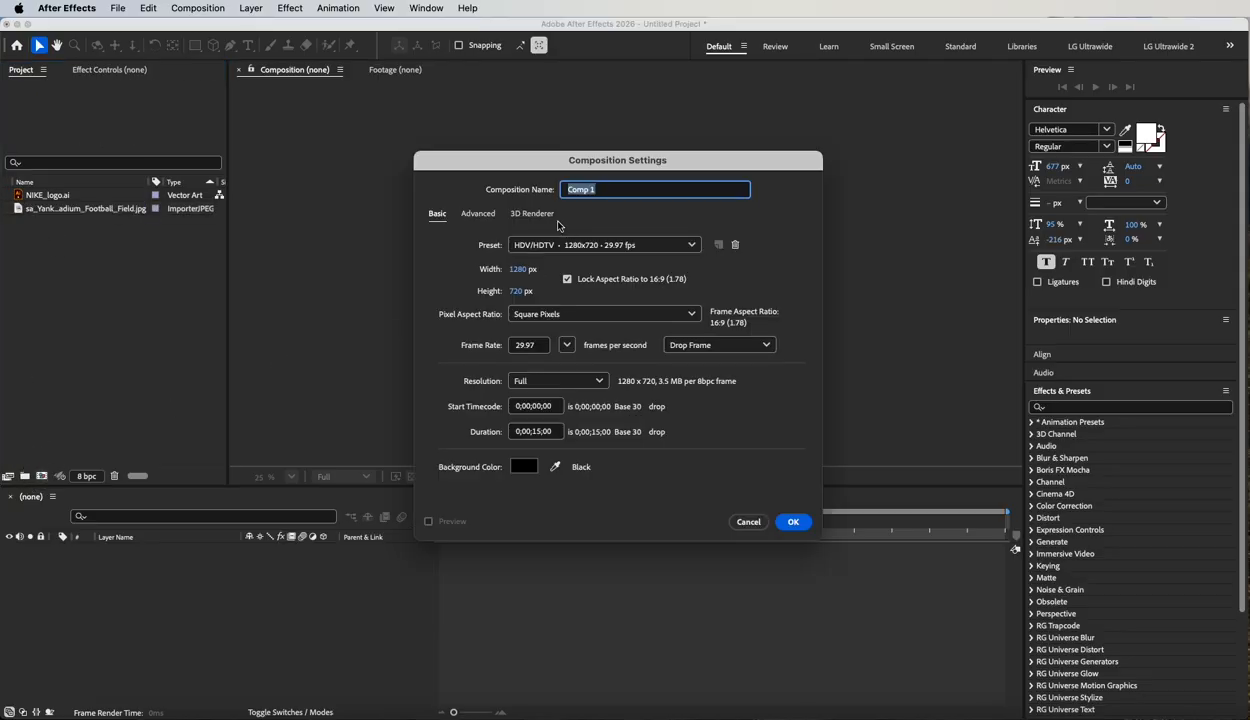
{"action": "type", "text": "logo extrusion"}
{"action": "left_click", "coordinate": [792, 523]}
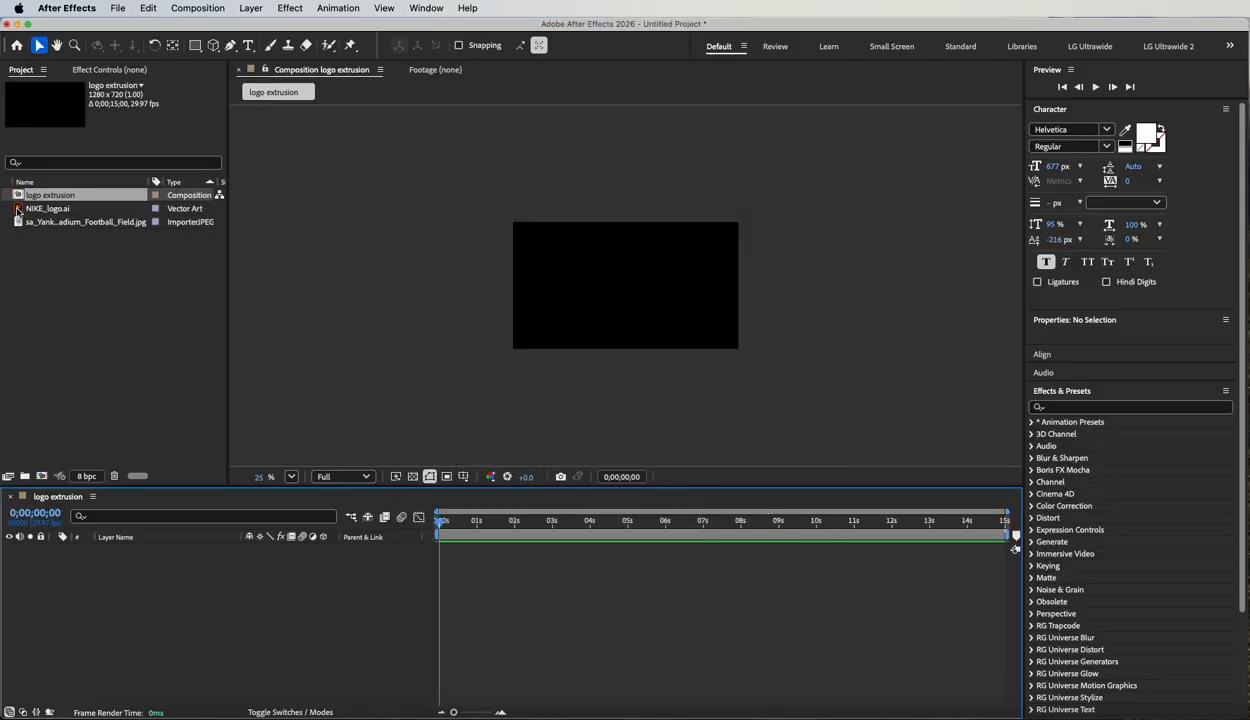
Add NIKE_logo.ai as a layer in the logo extrusion composition and show the transparency grid behind it.
{"action": "left_click_drag", "start_coordinate": [18, 210], "coordinate": [138, 585]}
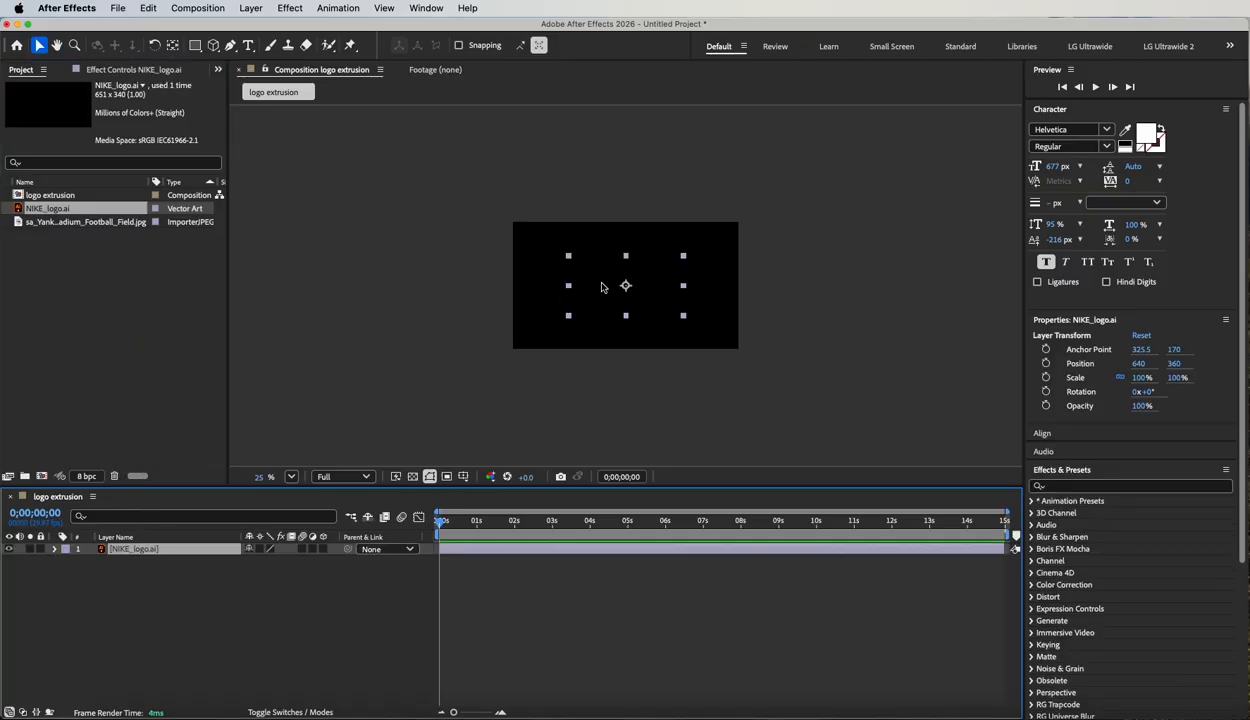
{"action": "key", "text": "period"}
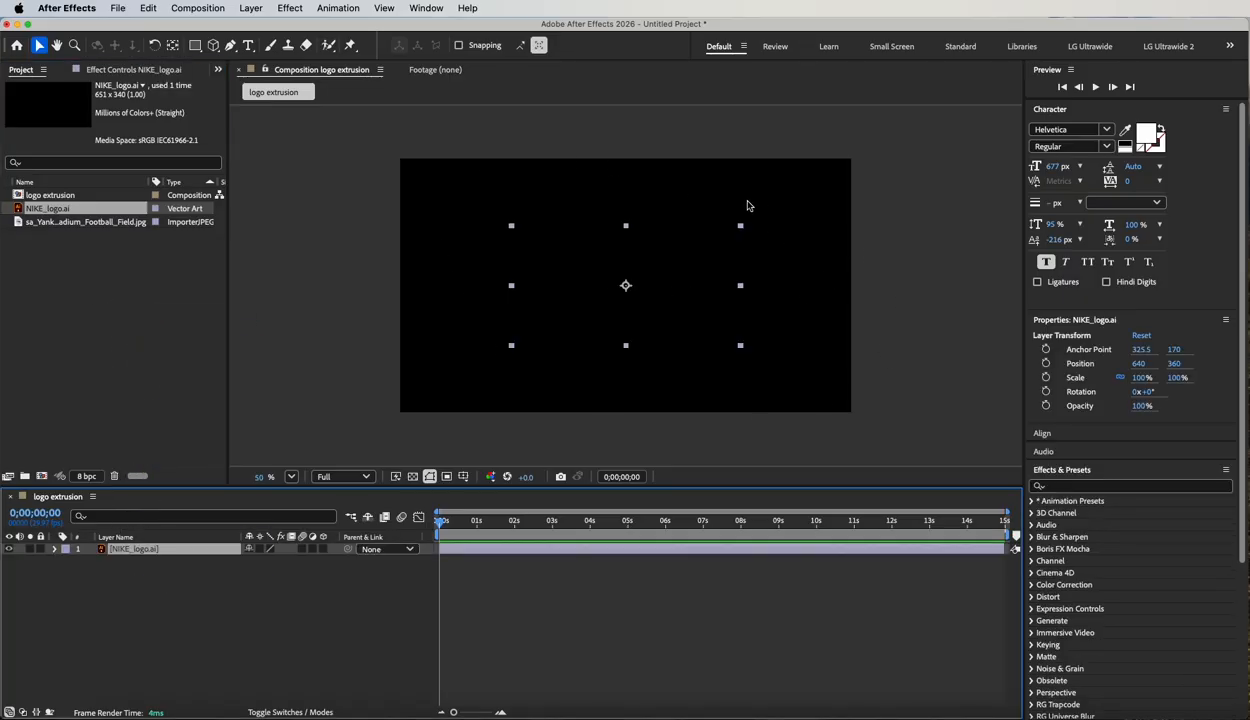
{"action": "left_click", "coordinate": [412, 477]}
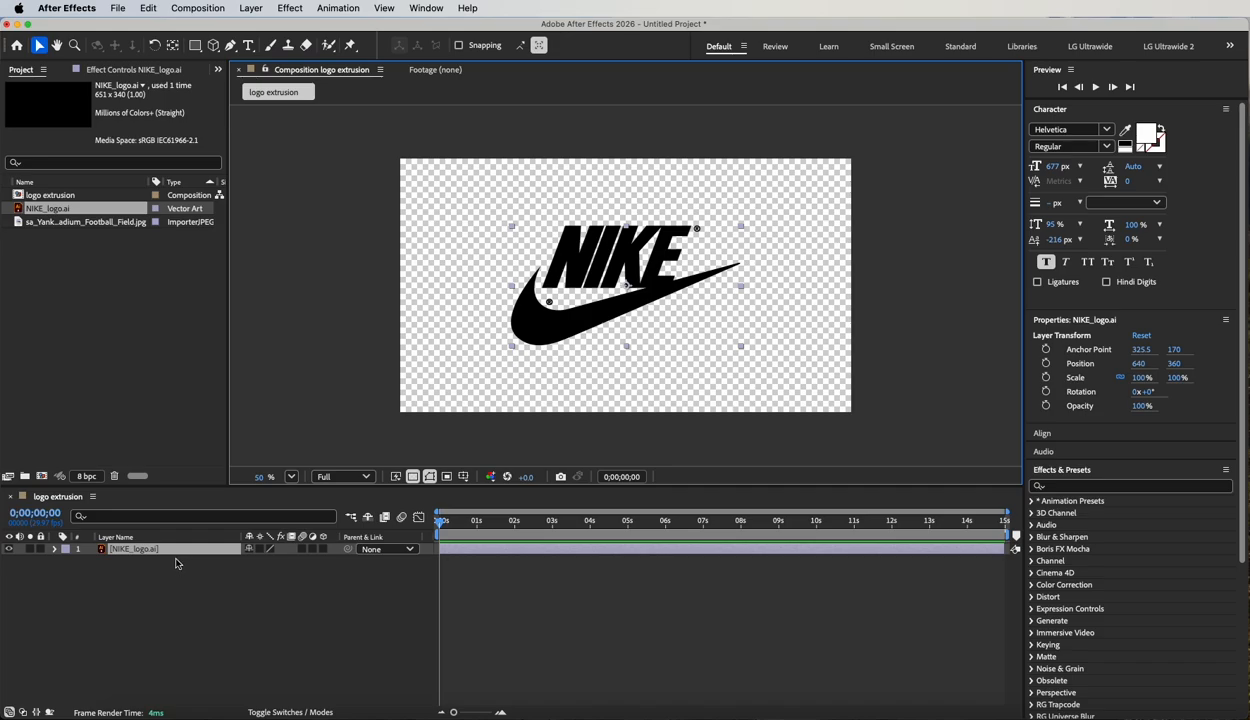
Create shapes from the NIKE_logo.ai vector layer.
{"action": "left_click", "coordinate": [126, 550]}
{"action": "left_click", "coordinate": [250, 8]}
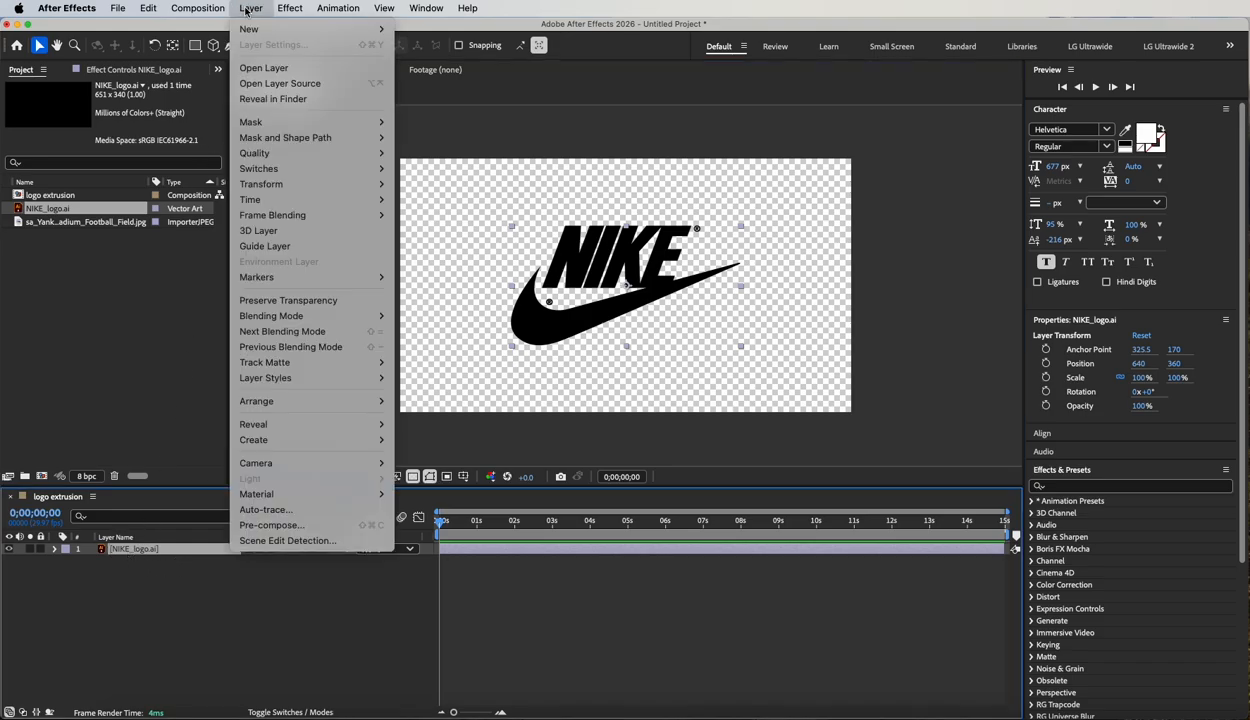
{"action": "mouse_move", "coordinate": [247, 320]}
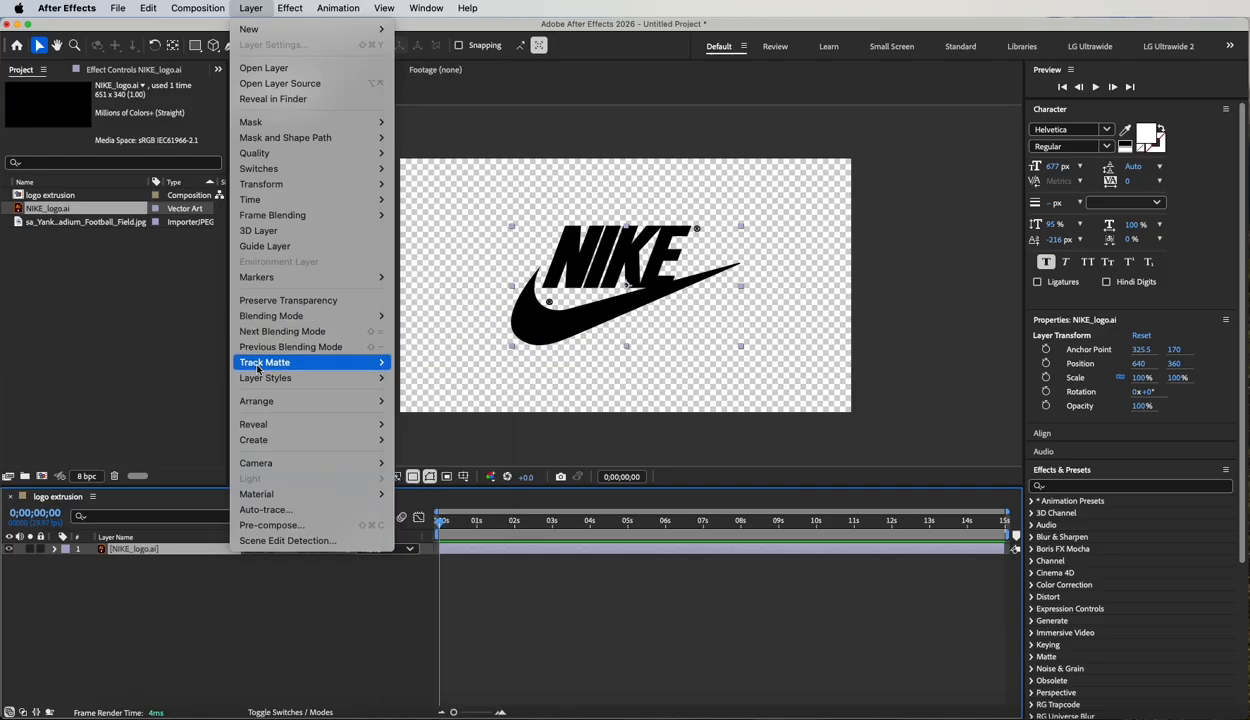
{"action": "mouse_move", "coordinate": [256, 403]}
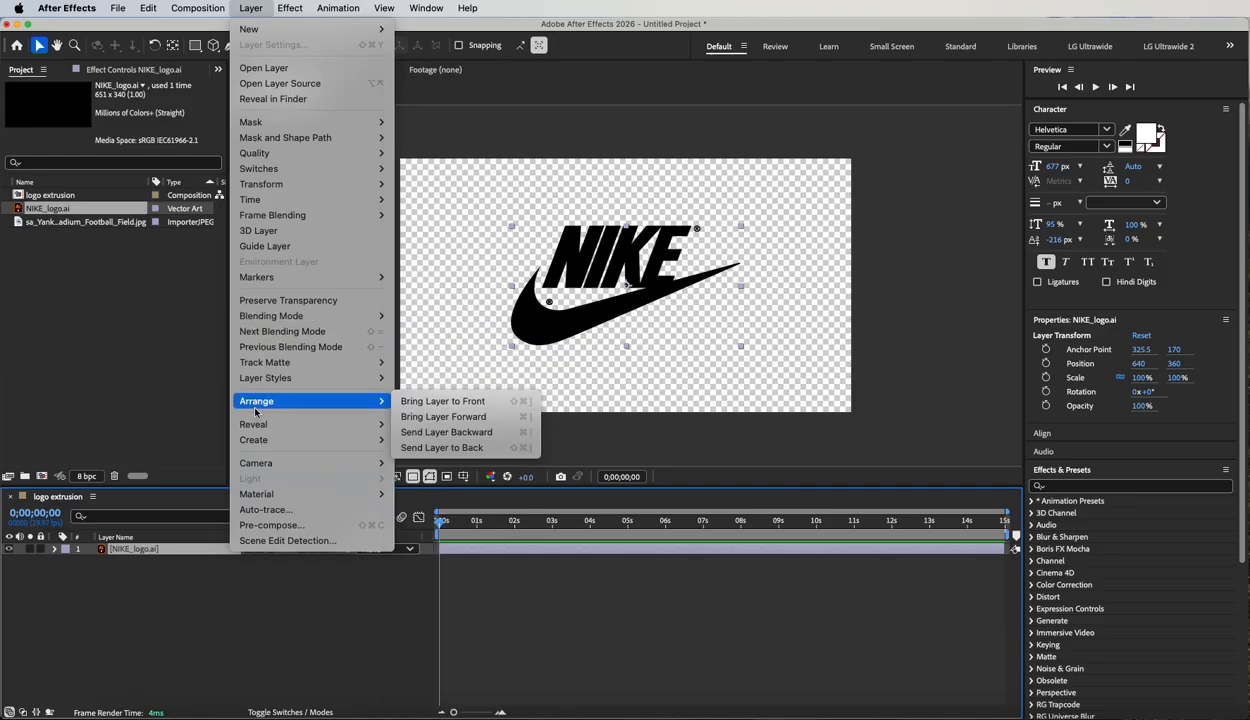
{"action": "mouse_move", "coordinate": [255, 445]}
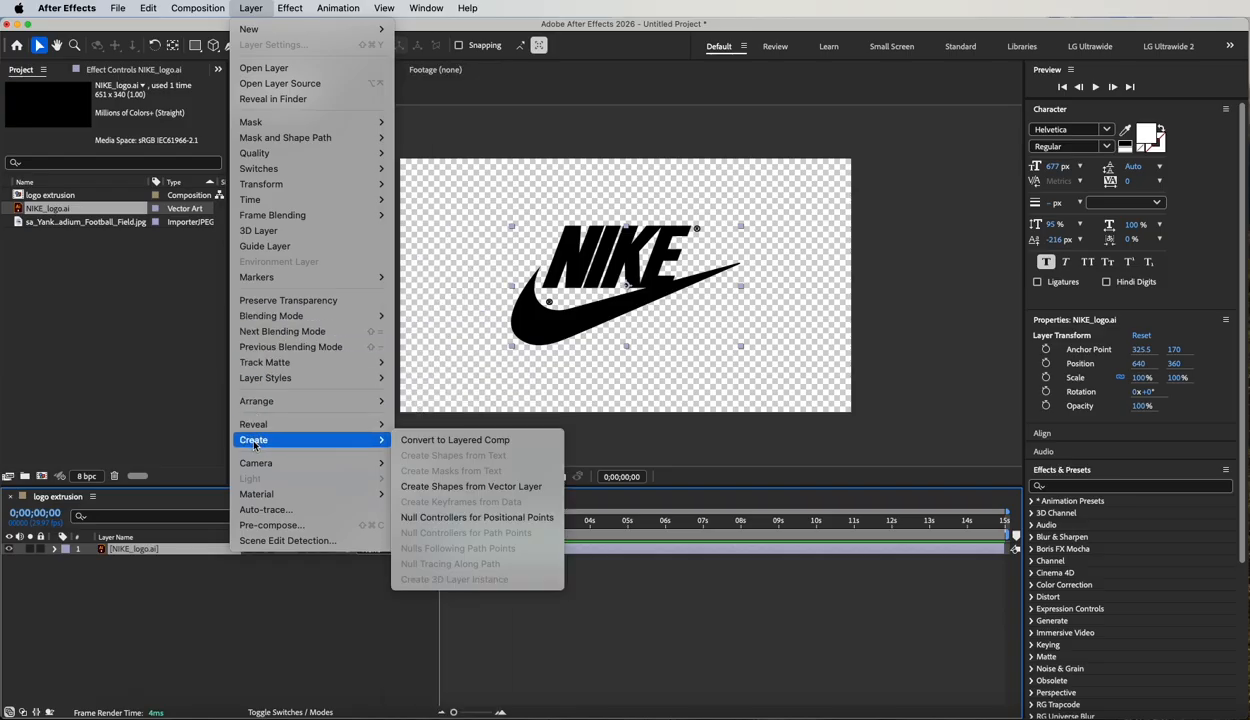
{"action": "left_click", "coordinate": [478, 488]}
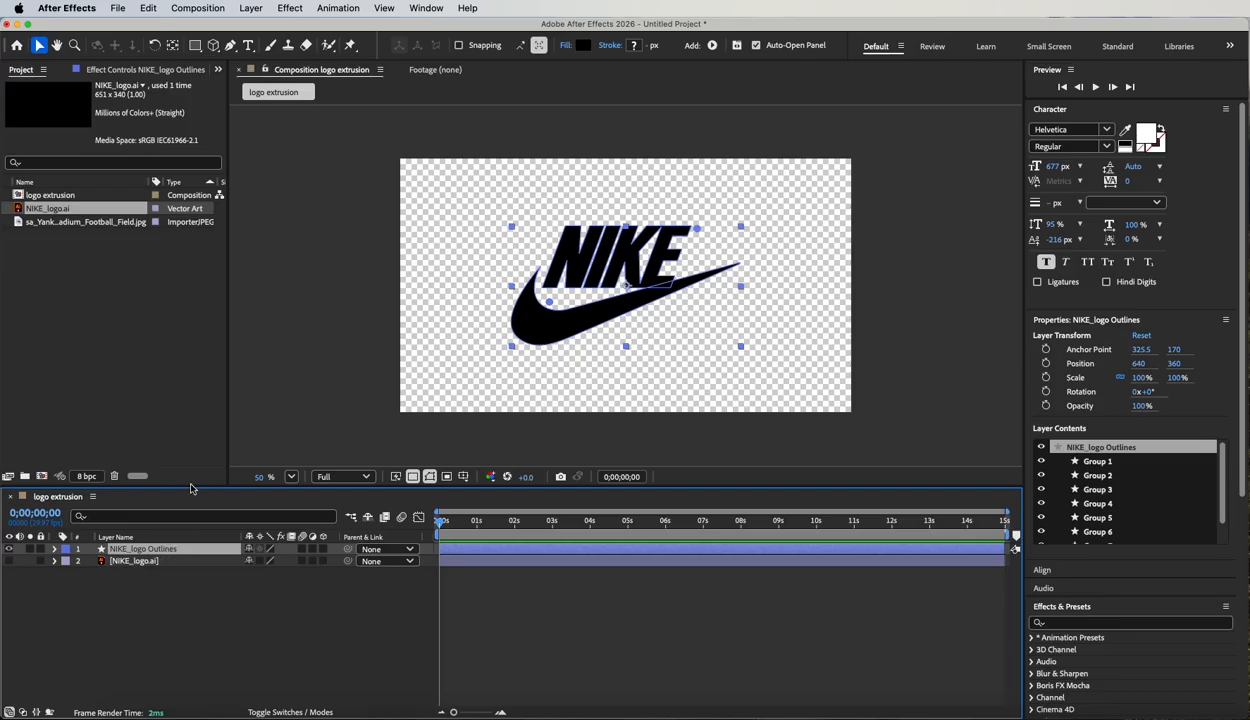
Enlarge the timeline area and delete the original NIKE_logo.ai layer from the composition.
{"action": "left_click_drag", "start_coordinate": [190, 487], "coordinate": [185, 441]}
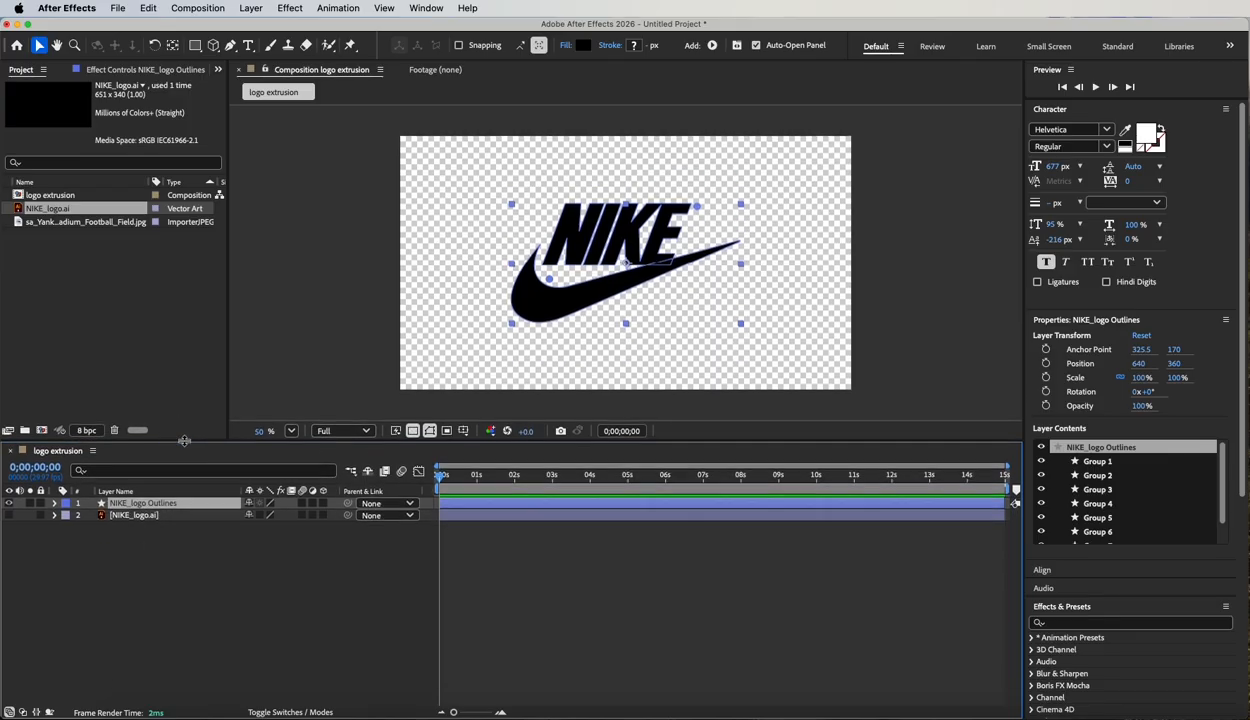
{"action": "left_click", "coordinate": [125, 517]}
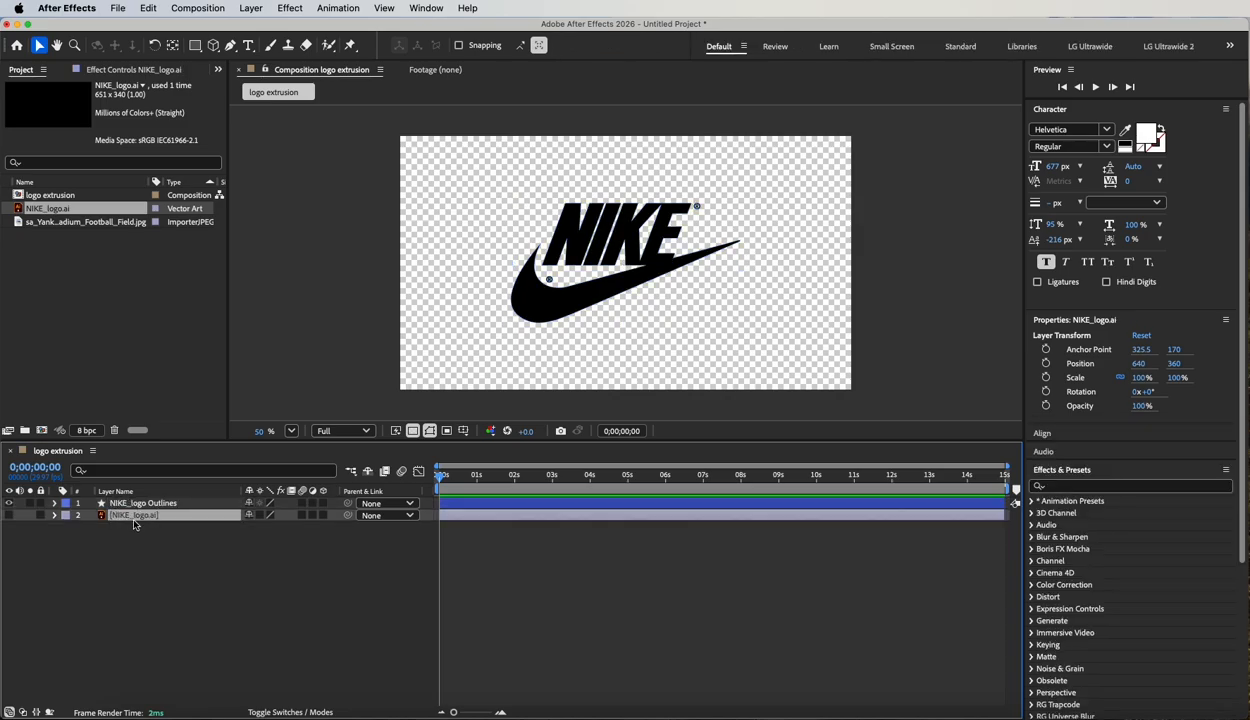
{"action": "key", "text": "Delete"}
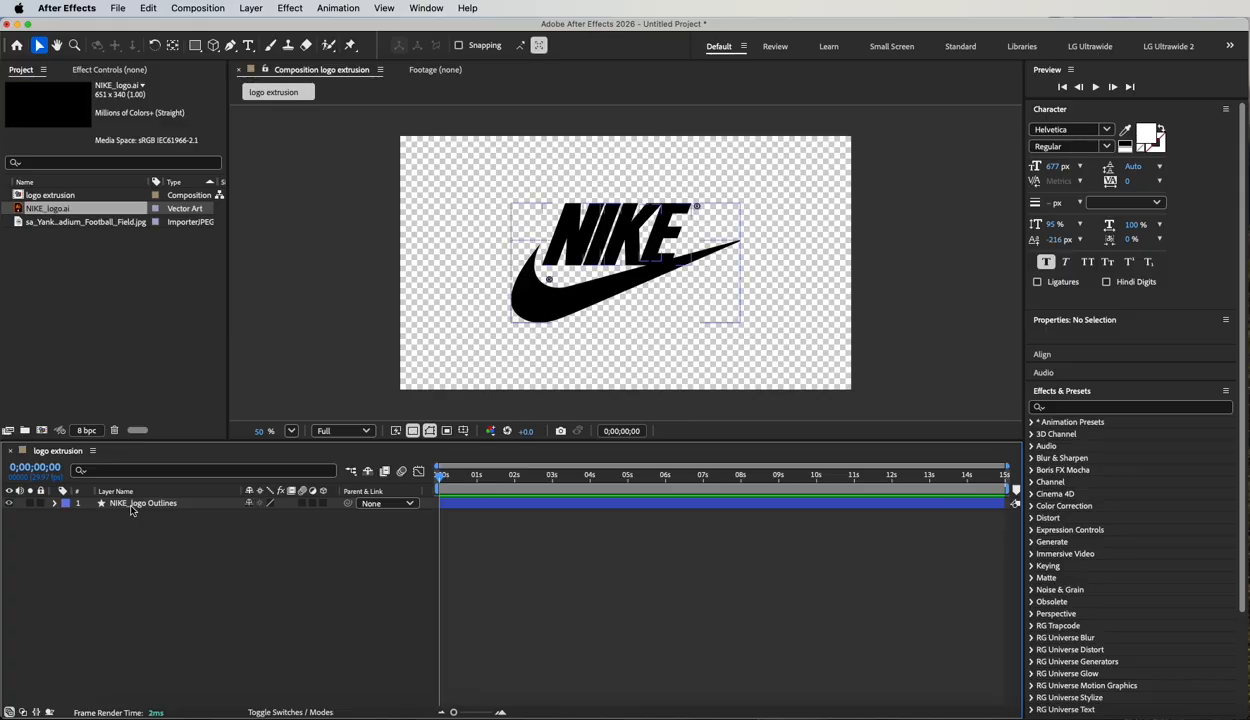
Expand the contents of the NIKE_logo Outlines layer, toggle Group 1's visibility to identify it, and rename it "KE".
{"action": "left_click", "coordinate": [55, 504]}
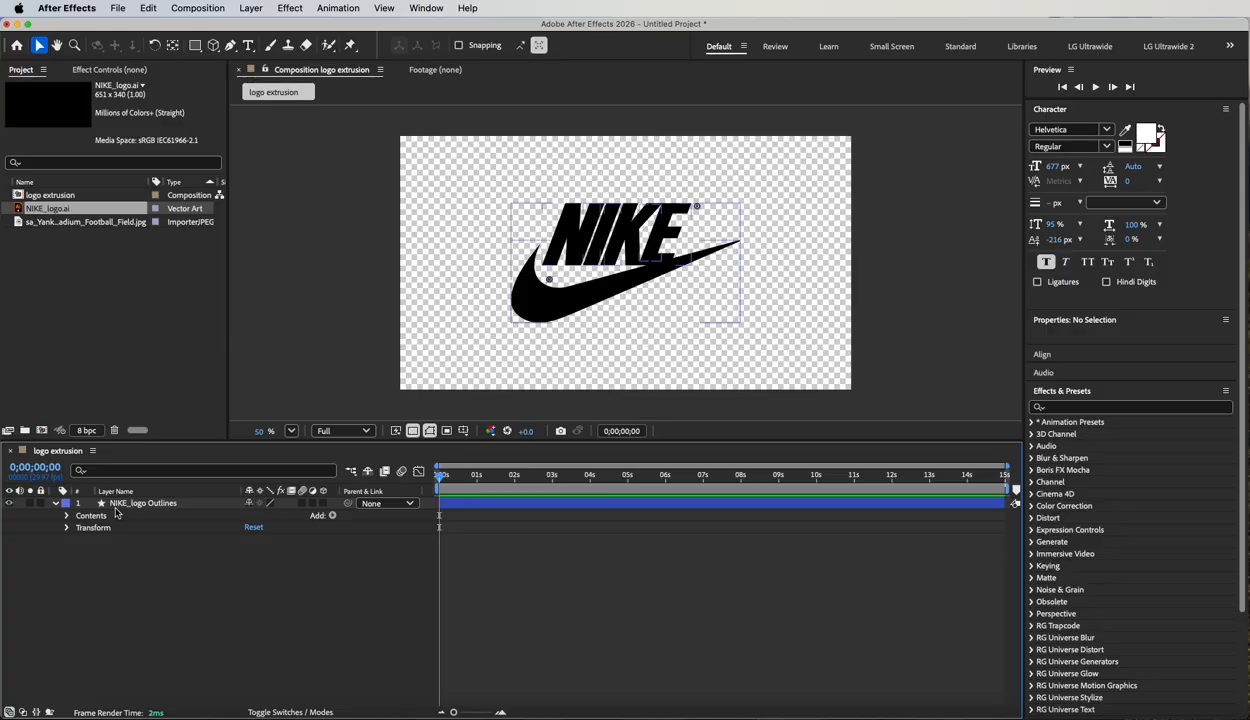
{"action": "left_click", "coordinate": [95, 505]}
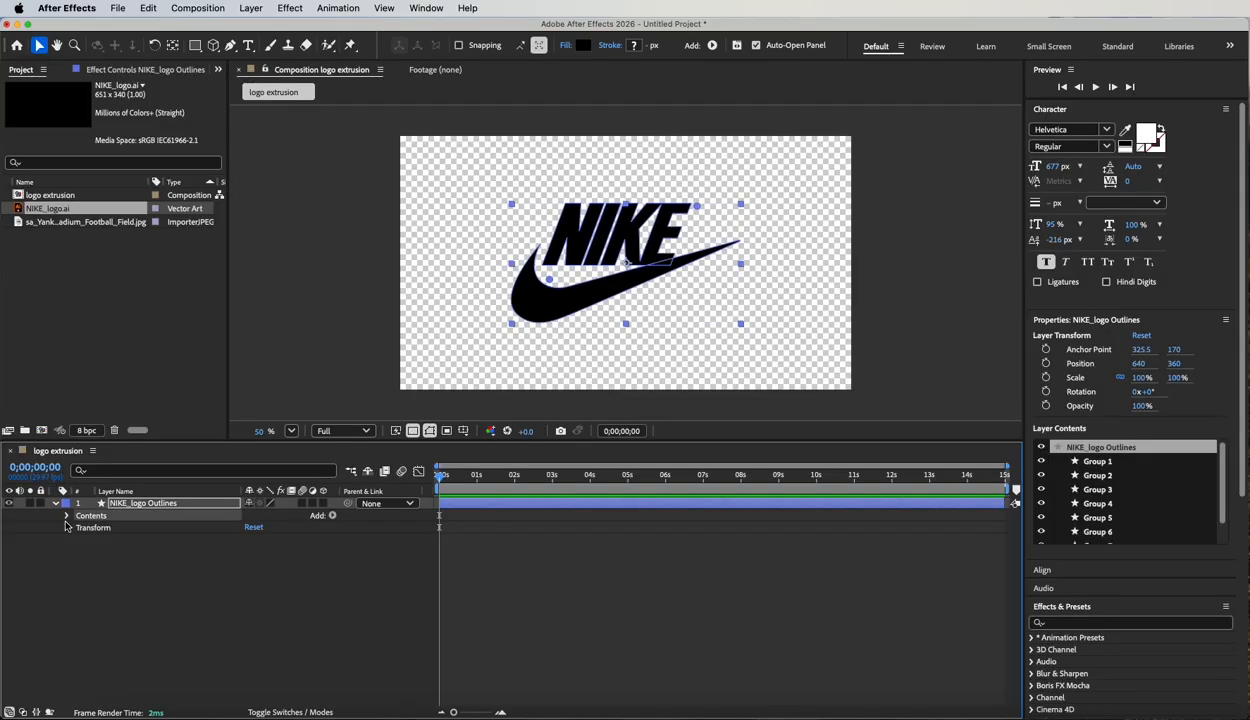
{"action": "left_click", "coordinate": [67, 516]}
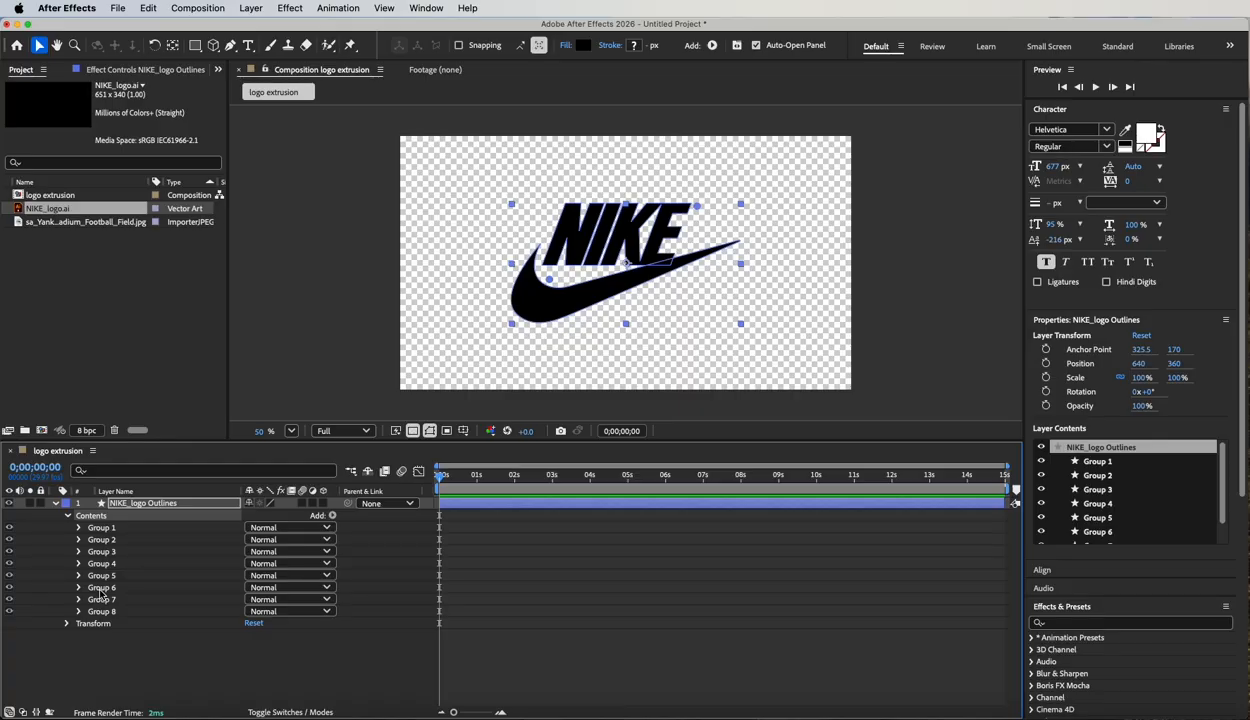
{"action": "left_click", "coordinate": [102, 530]}
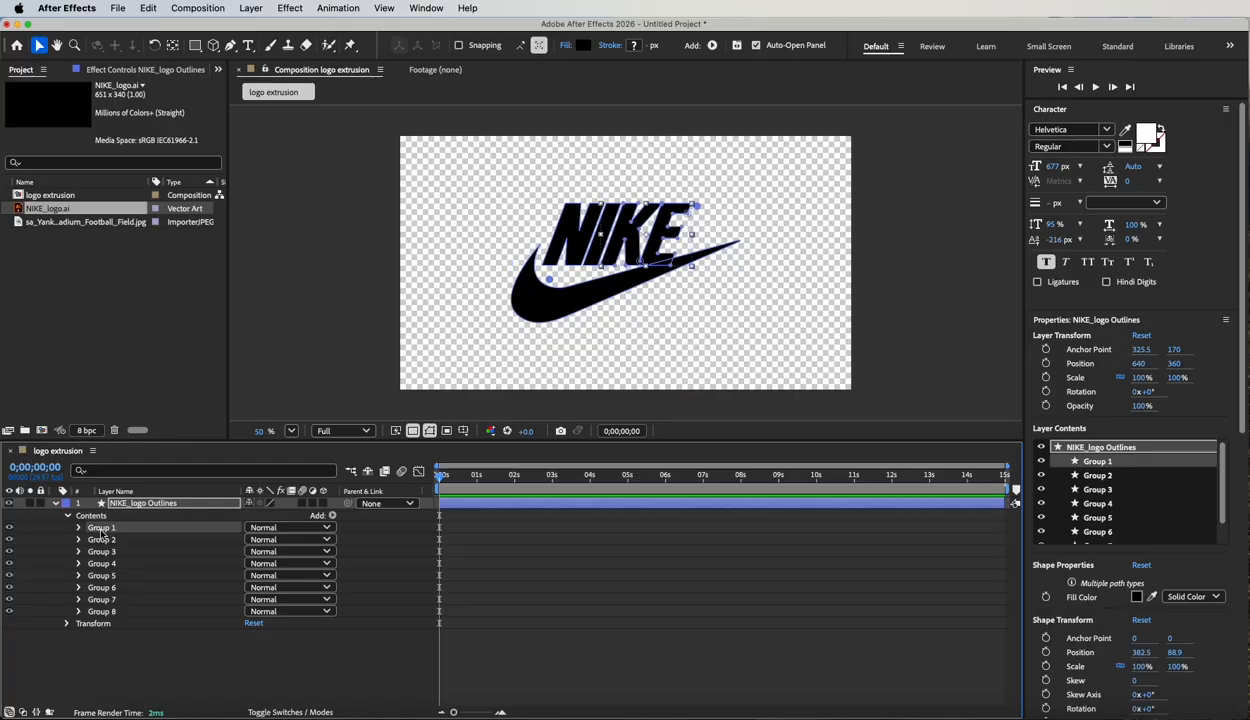
{"action": "left_click", "coordinate": [9, 528]}
{"action": "left_click", "coordinate": [9, 528]}
{"action": "left_click", "coordinate": [9, 528]}
{"action": "left_click", "coordinate": [9, 528]}
{"action": "key", "text": "Return"}
{"action": "type", "text": "KE"}
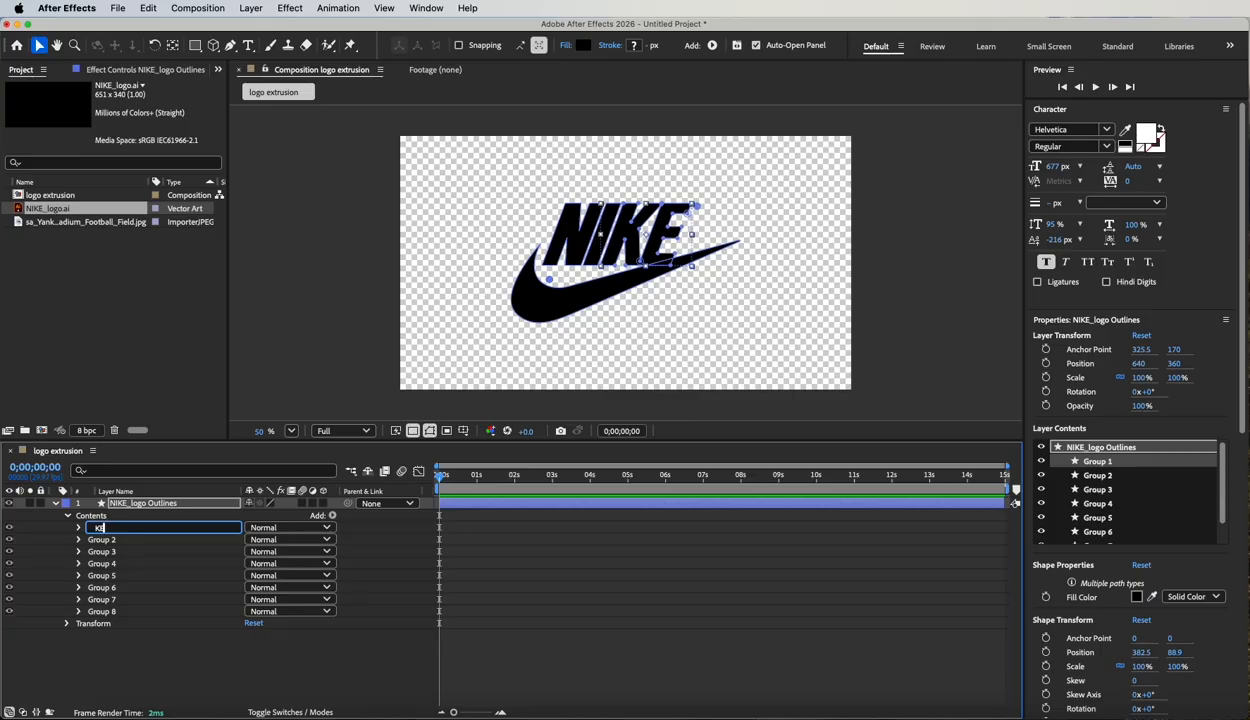
Delete Group 2, Group 3 and Group 4, the tiny trademark shapes, from the contents of the NIKE_logo Outlines layer.
{"action": "left_click", "coordinate": [113, 540]}
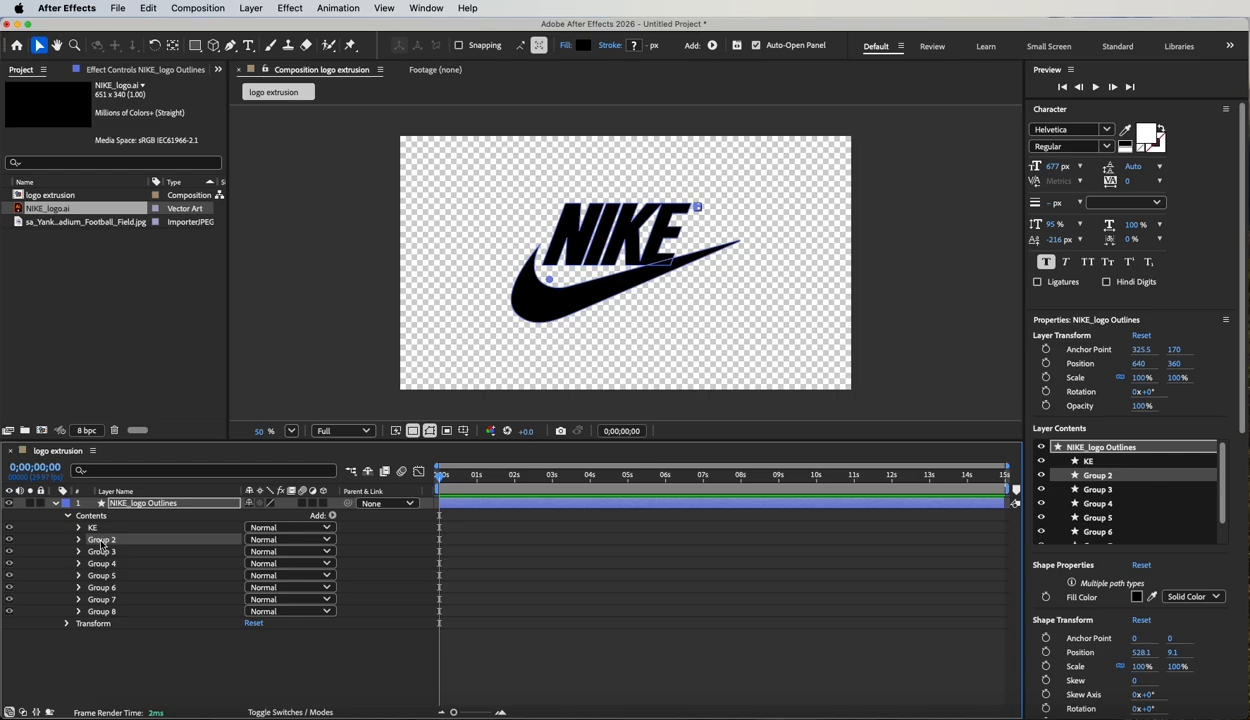
{"action": "key", "text": "Delete"}
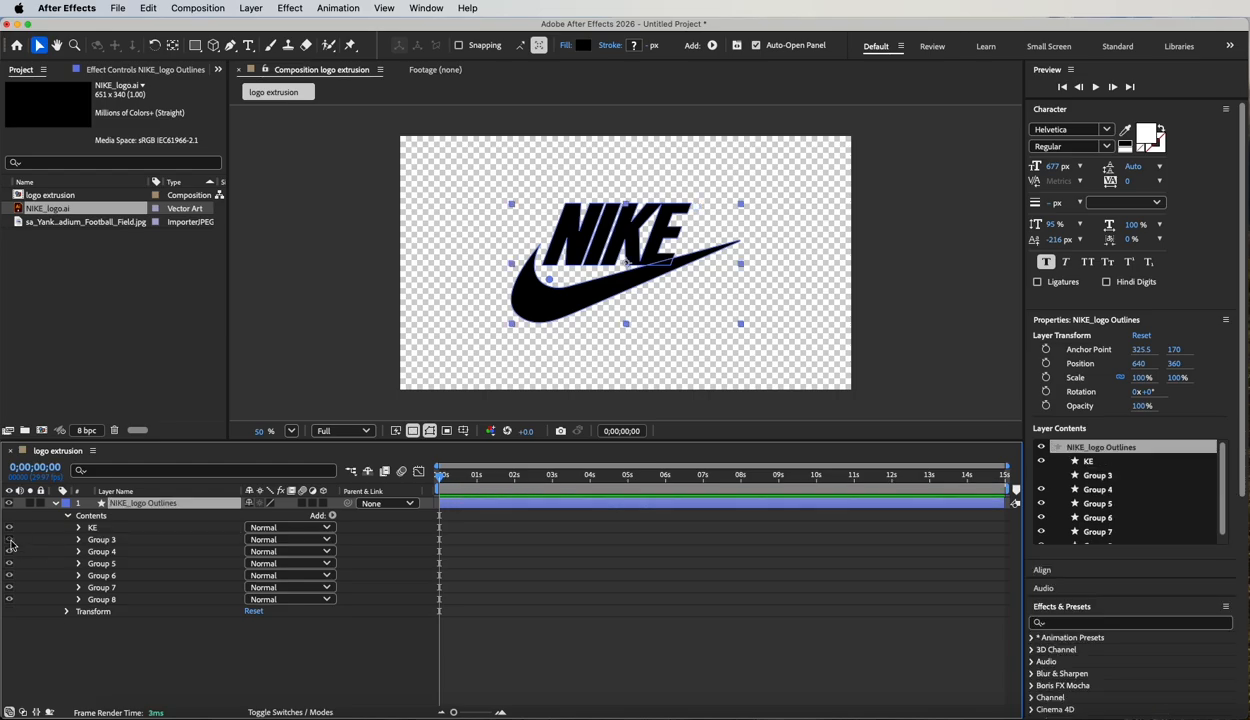
{"action": "left_click", "coordinate": [112, 541]}
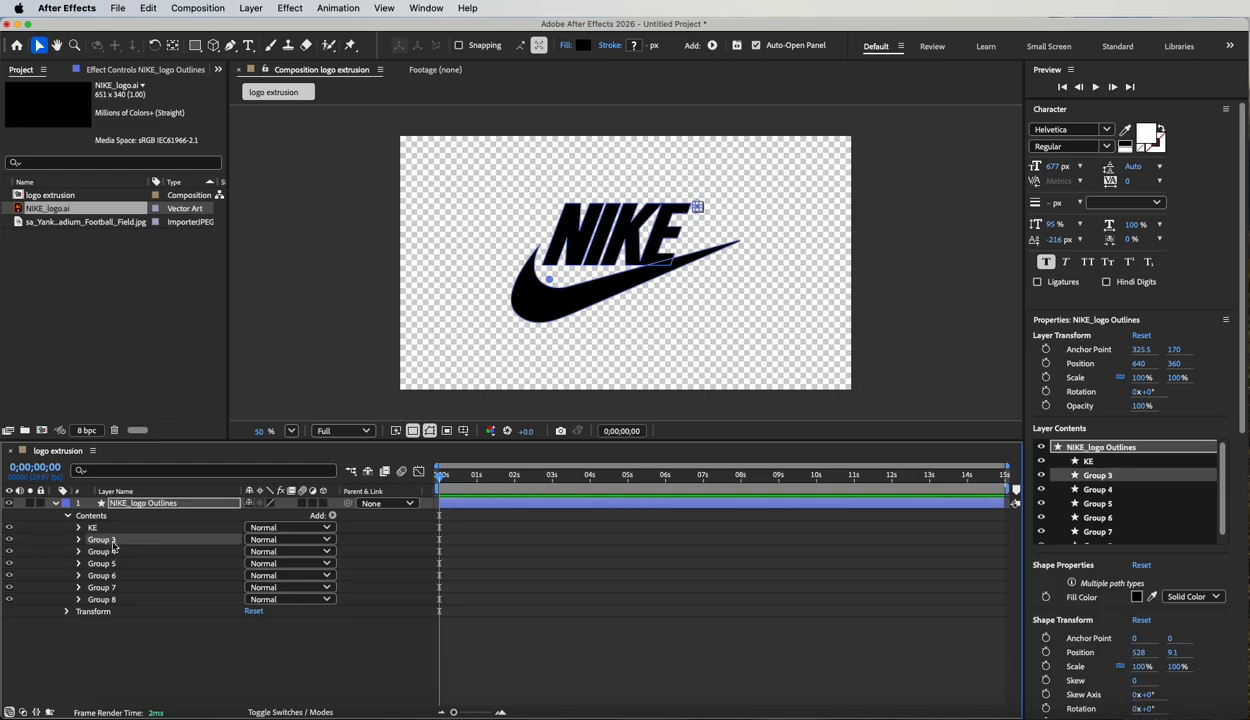
{"action": "key", "text": "Delete"}
{"action": "left_click", "coordinate": [100, 540]}
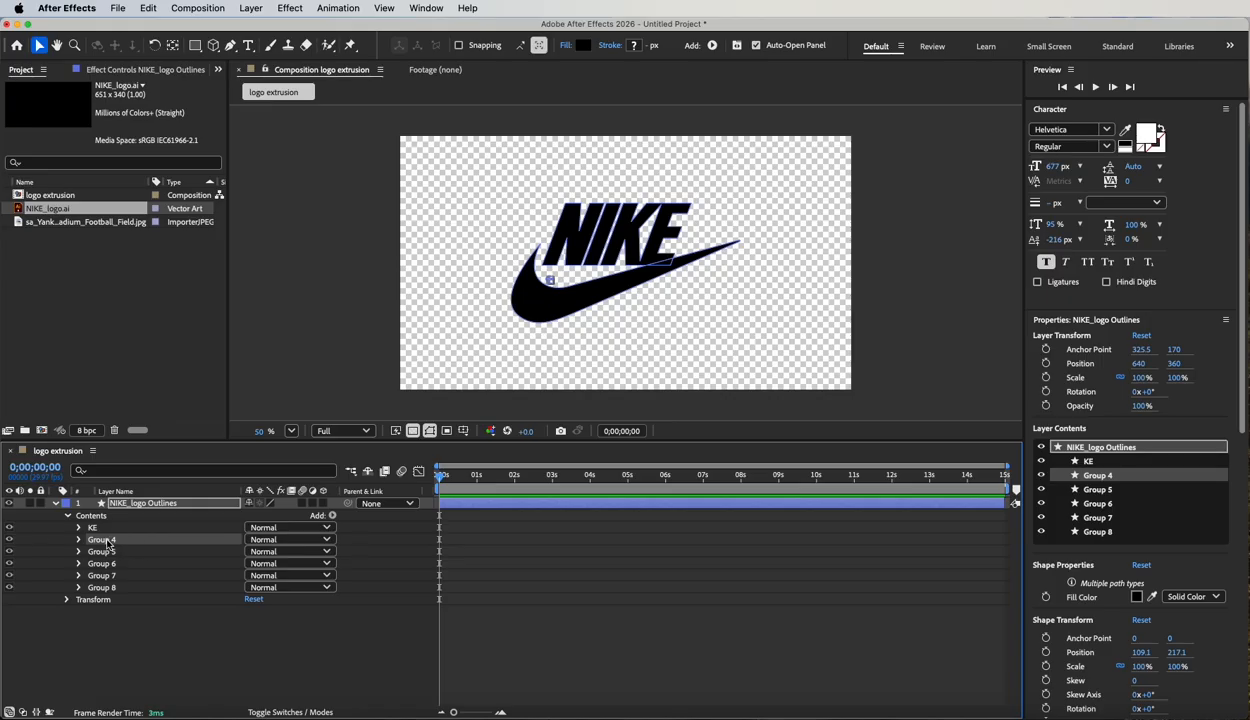
{"action": "key", "text": "Delete"}
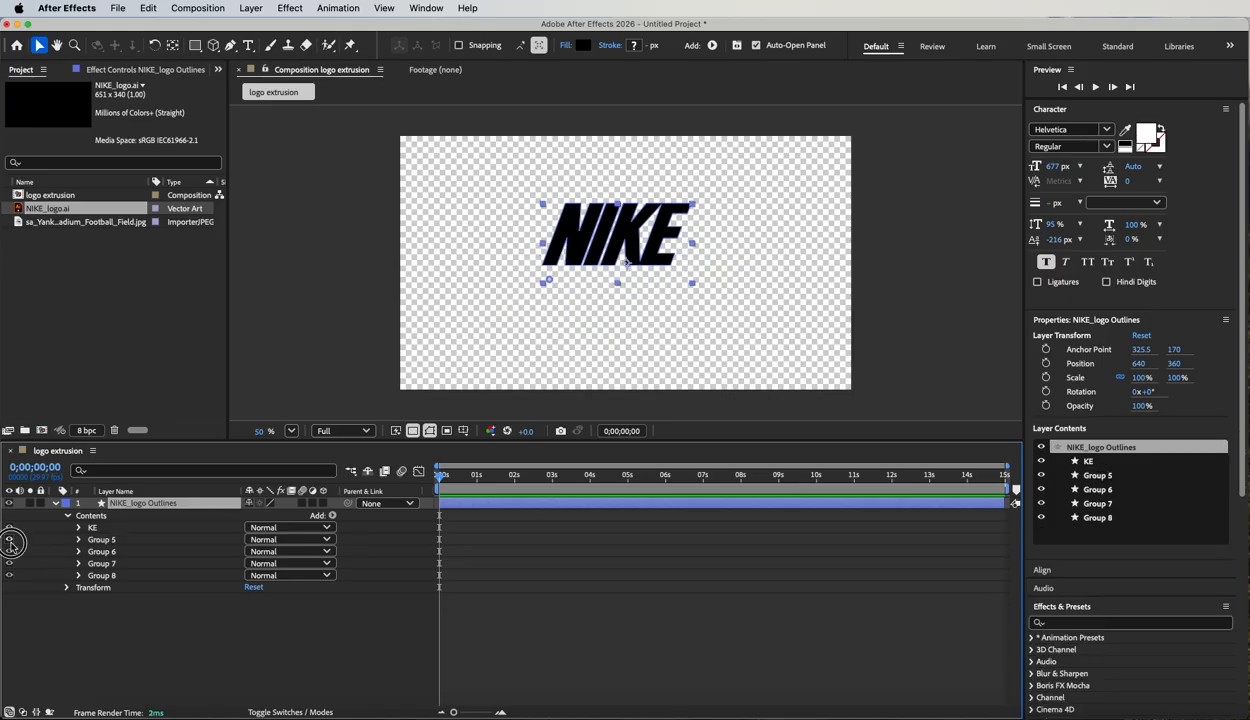
Toggle Group 5's visibility to identify its shape and rename the group "swoosh".
{"action": "left_click", "coordinate": [11, 543]}
{"action": "left_click", "coordinate": [107, 540]}
{"action": "key", "text": "Return"}
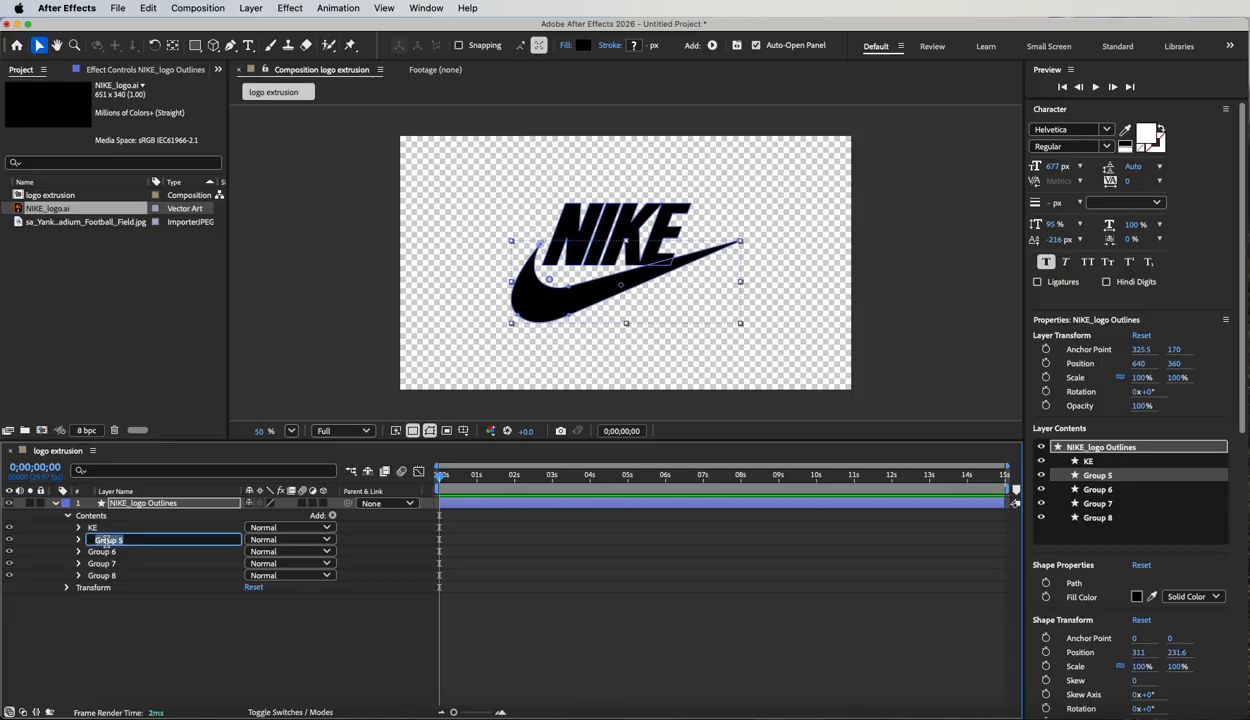
{"action": "type", "text": "swoosh"}
{"action": "left_click", "coordinate": [130, 604]}
Toggle Group 6's visibility to identify its letter and rename the group "I".
{"action": "left_click", "coordinate": [108, 552]}
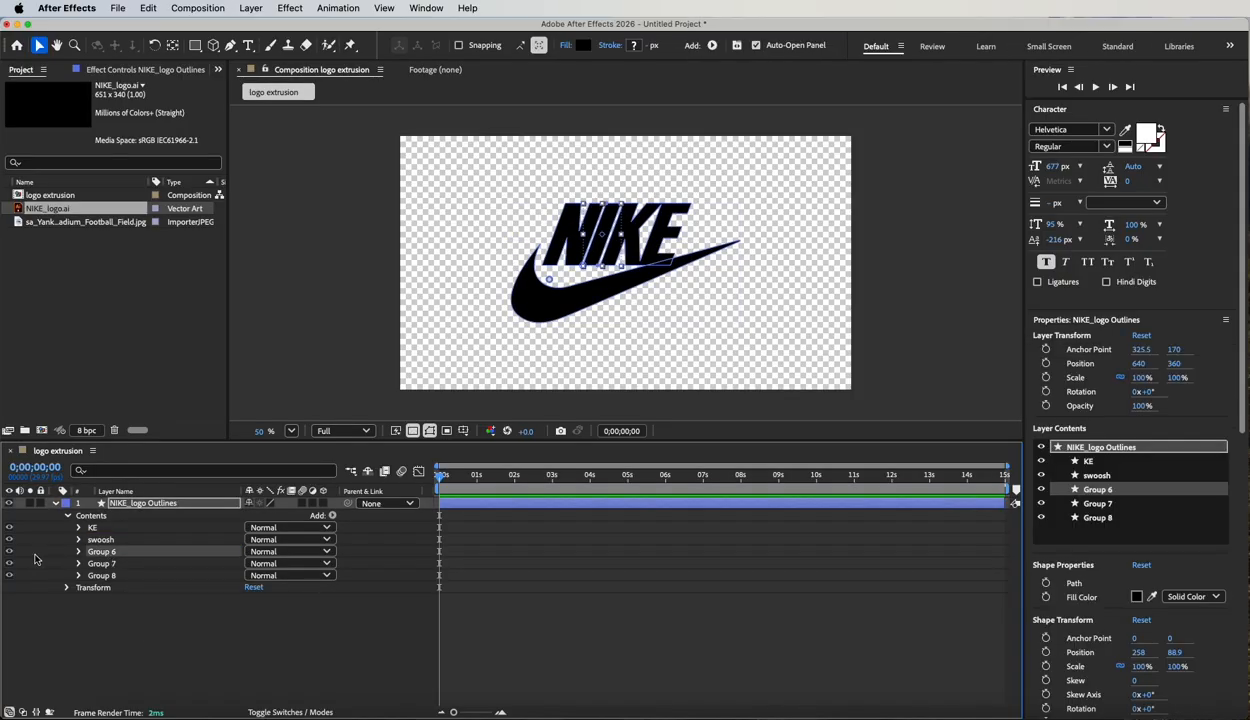
{"action": "left_click", "coordinate": [9, 551]}
{"action": "left_click", "coordinate": [9, 551]}
{"action": "key", "text": "Return"}
{"action": "key", "text": "BackSpace"}
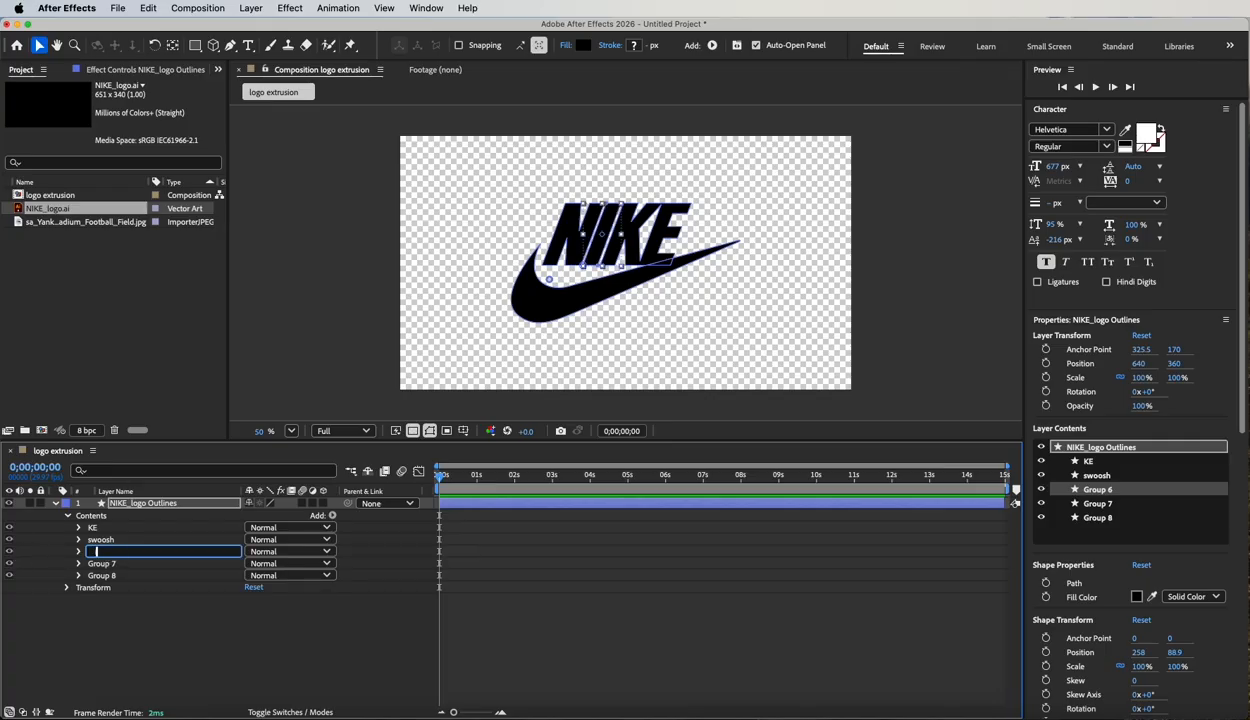
{"action": "type", "text": "I"}
Identify Group 7 by toggling its visibility, rename it "N", and delete the leftover Group 8.
{"action": "left_click", "coordinate": [52, 563]}
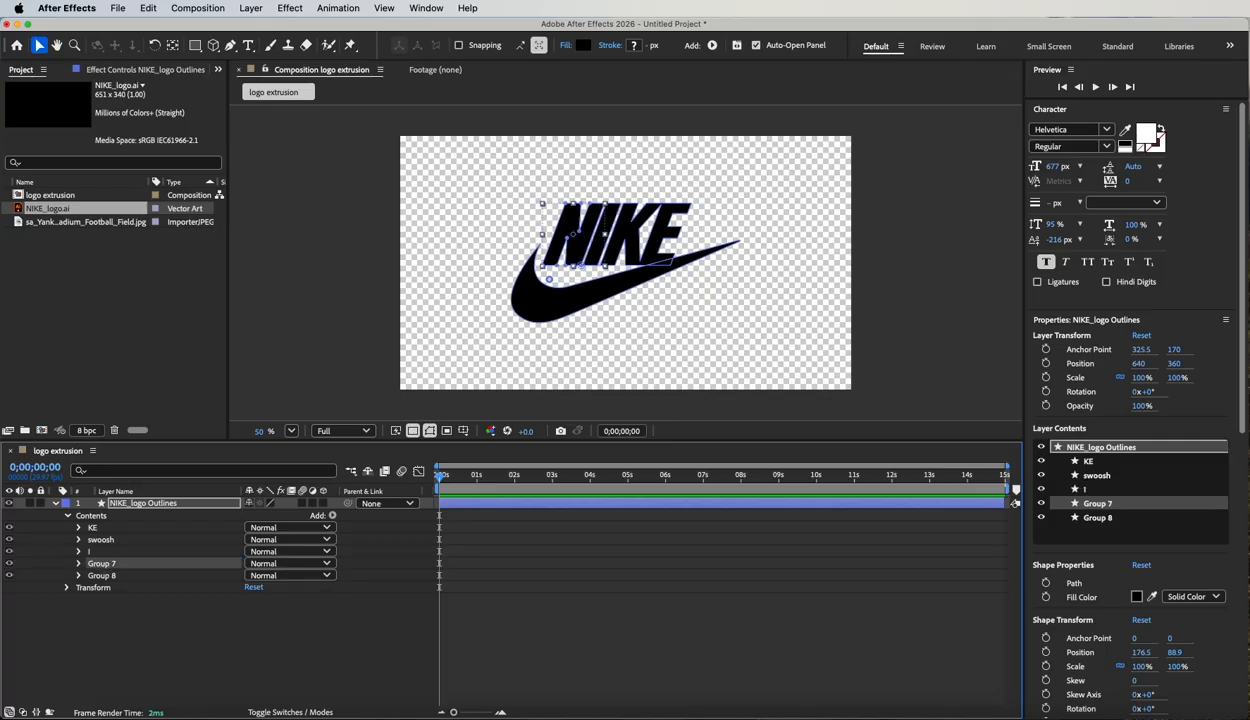
{"action": "left_click", "coordinate": [9, 563]}
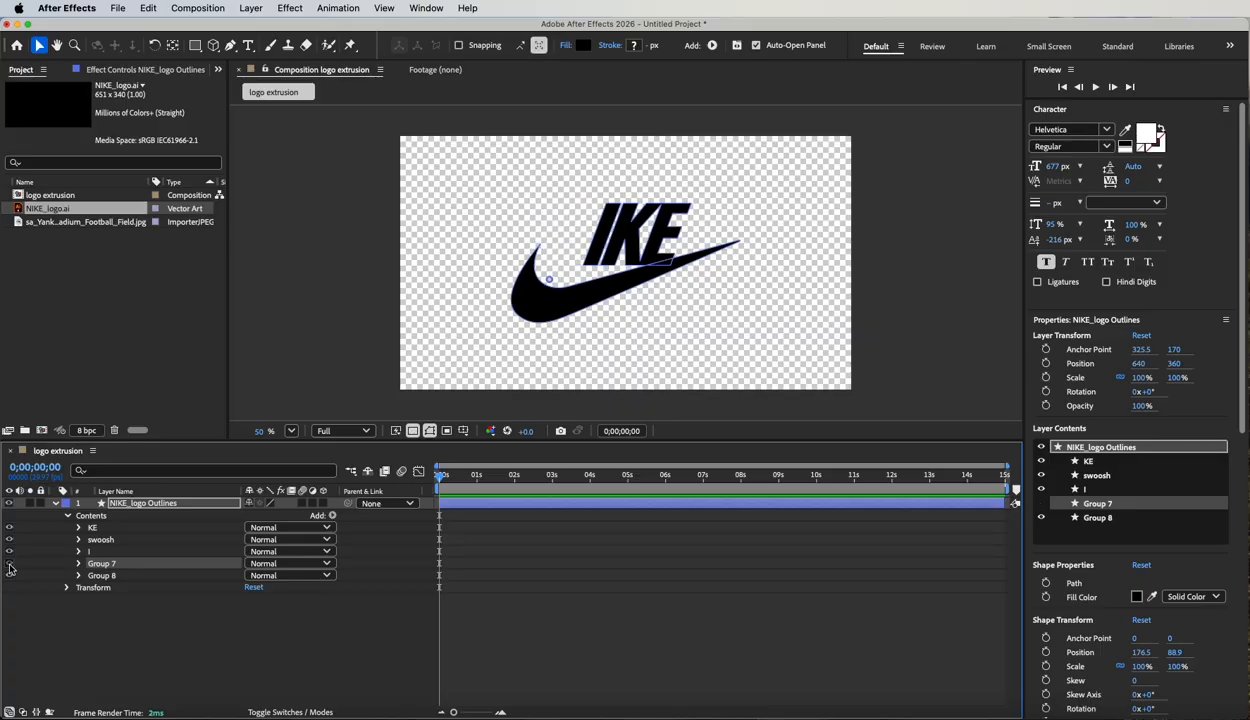
{"action": "left_click", "coordinate": [9, 563]}
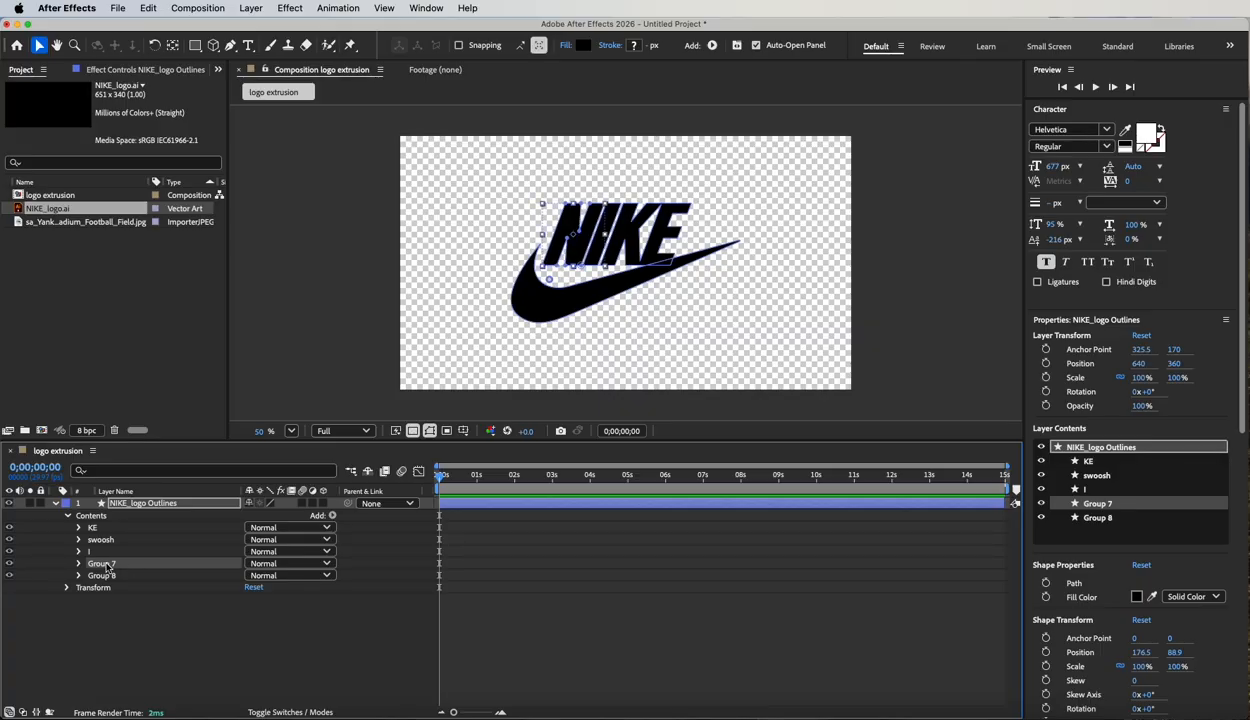
{"action": "key", "text": "Return"}
{"action": "type", "text": "N"}
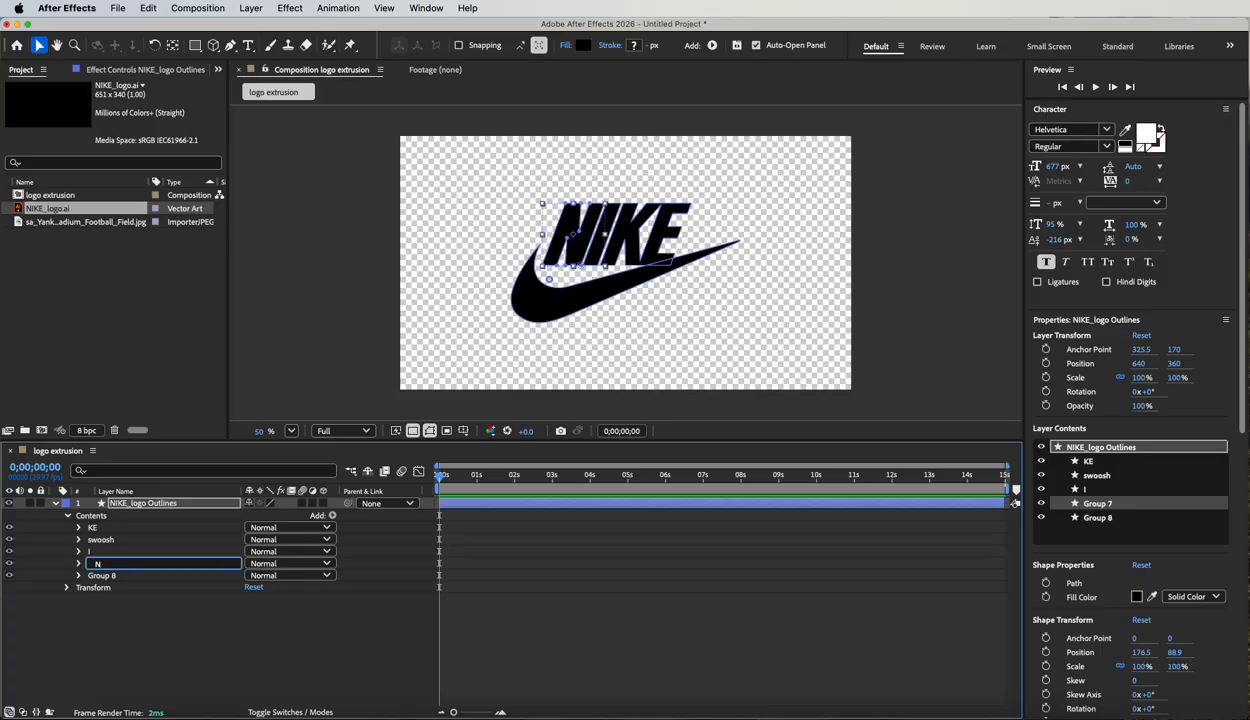
{"action": "left_click", "coordinate": [135, 599]}
{"action": "left_click", "coordinate": [102, 575]}
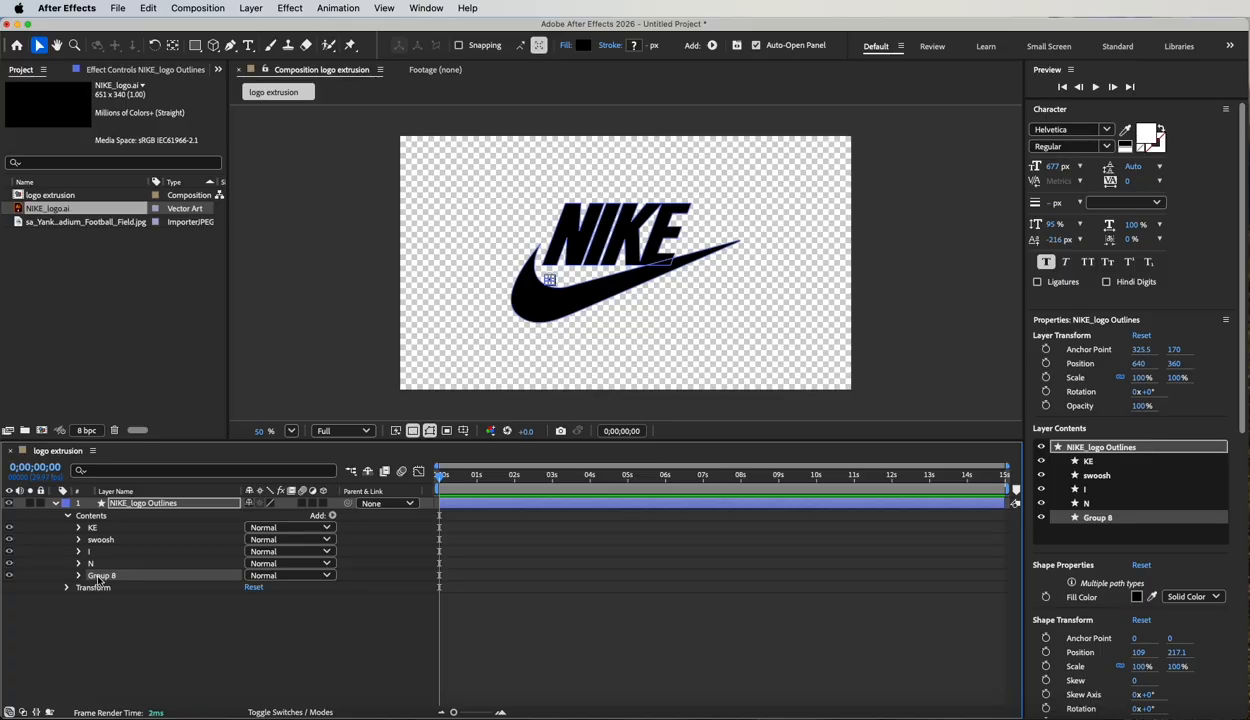
{"action": "key", "text": "Delete"}
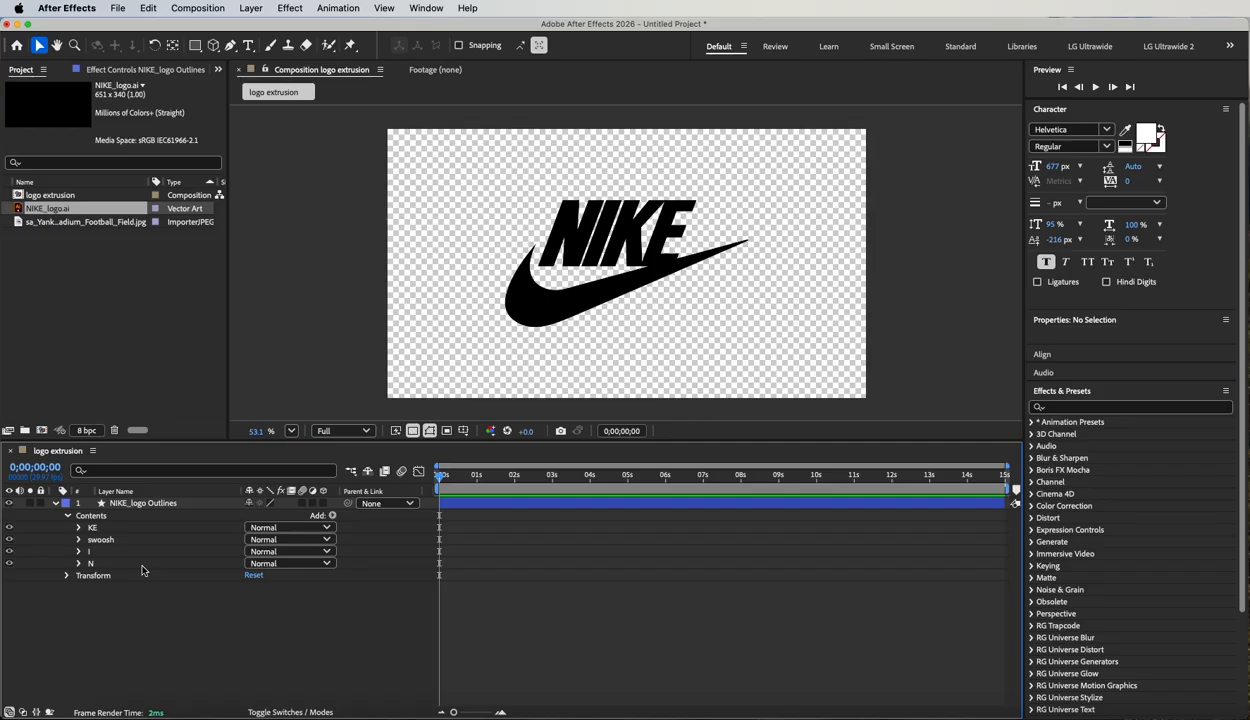
Make the NIKE_logo Outlines layer 3D and set the composition's 3D renderer to Cinema 4D.
{"action": "left_click", "coordinate": [128, 508]}
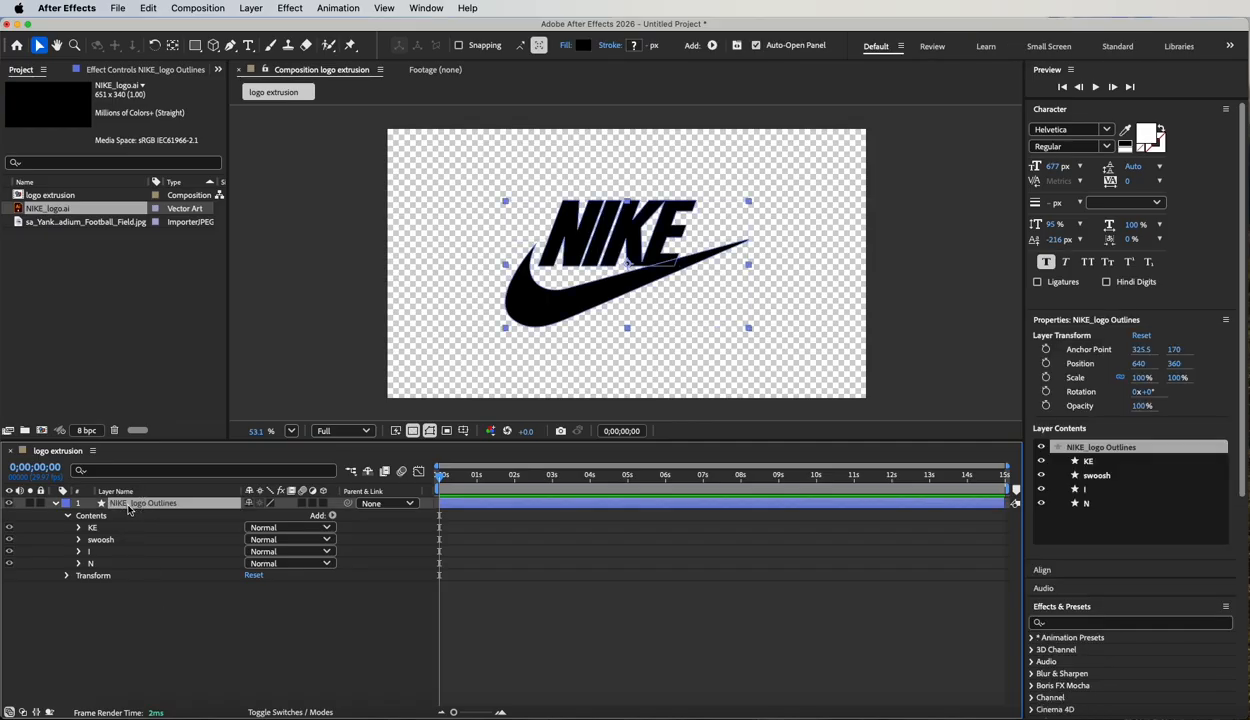
{"action": "left_click", "coordinate": [323, 504]}
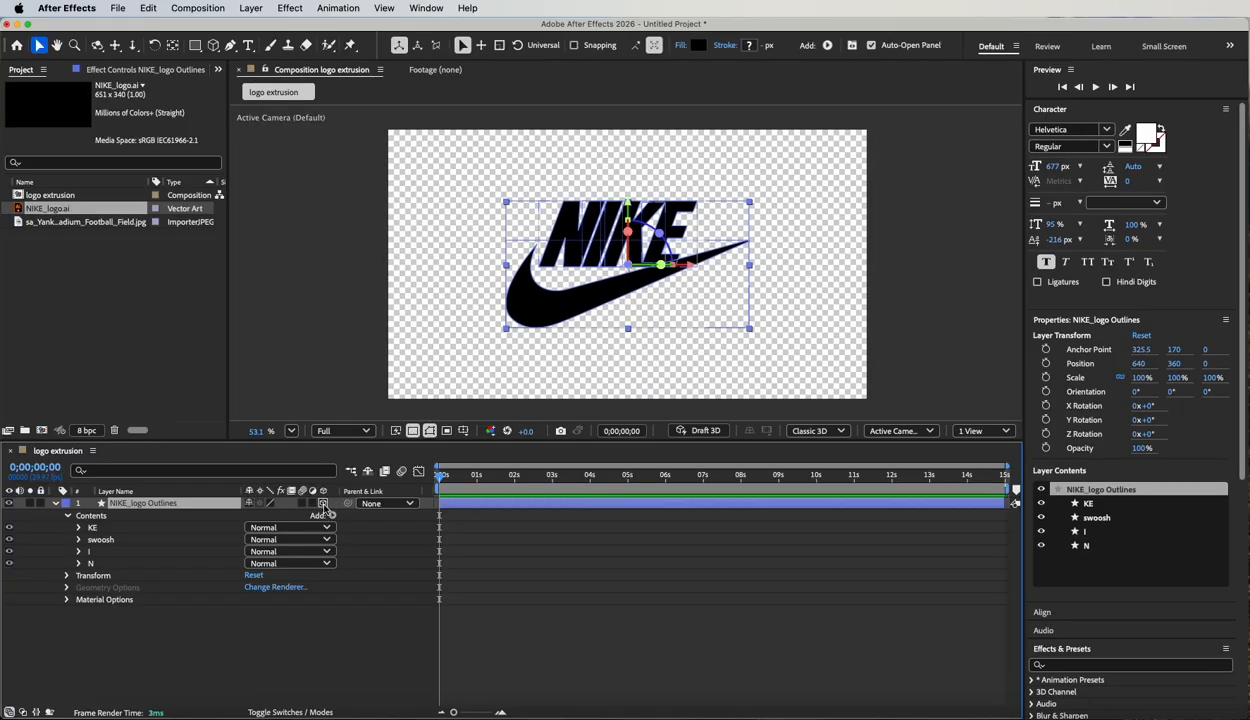
{"action": "left_click", "coordinate": [834, 432]}
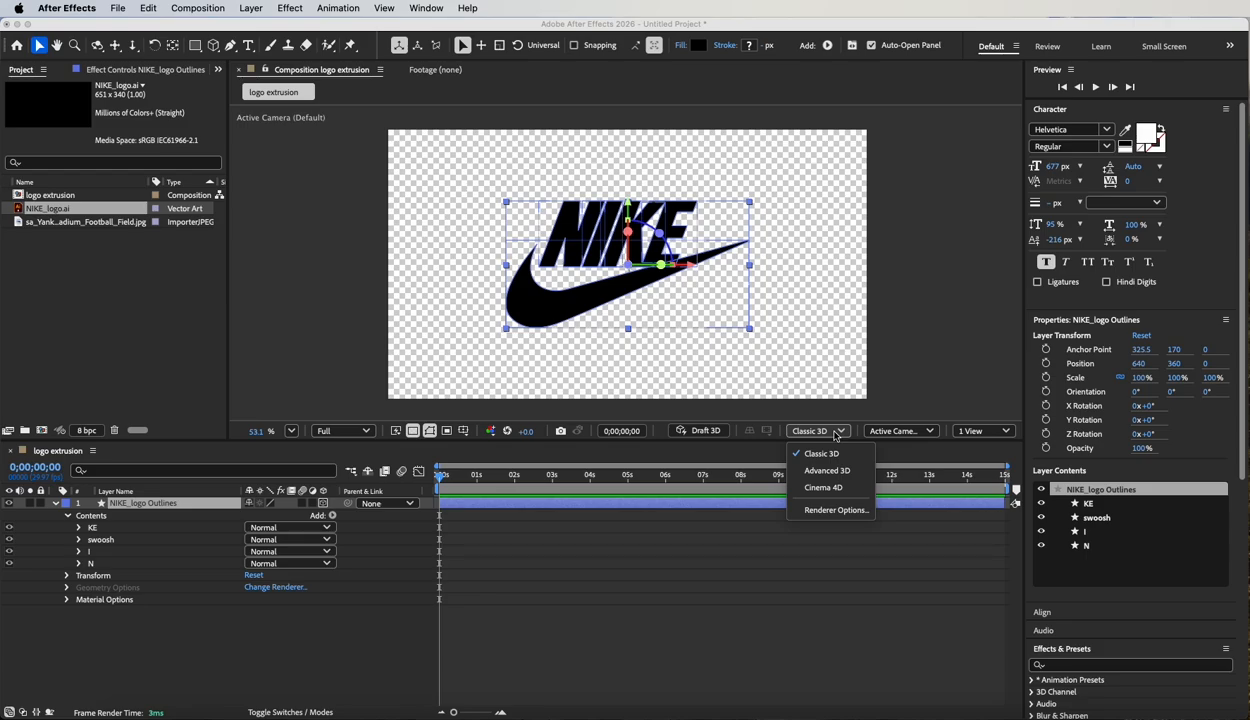
{"action": "left_click", "coordinate": [817, 490]}
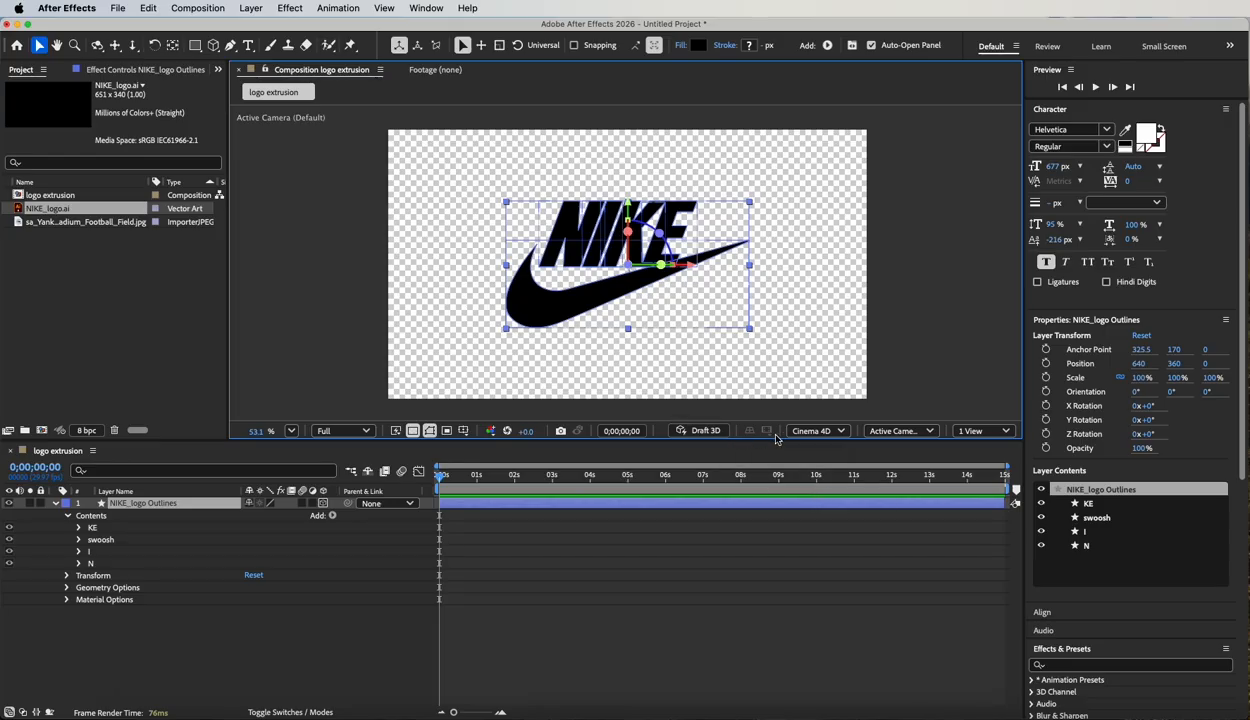
{"action": "left_click", "coordinate": [838, 432]}
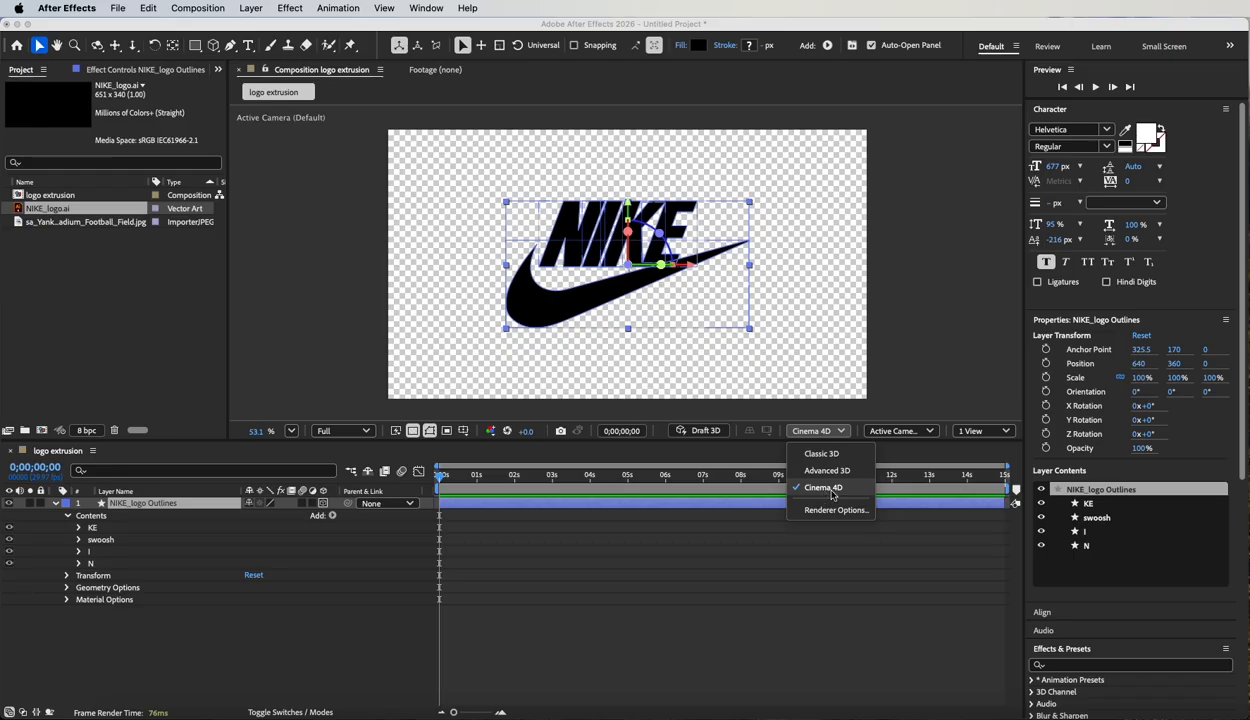
{"action": "left_click", "coordinate": [831, 491]}
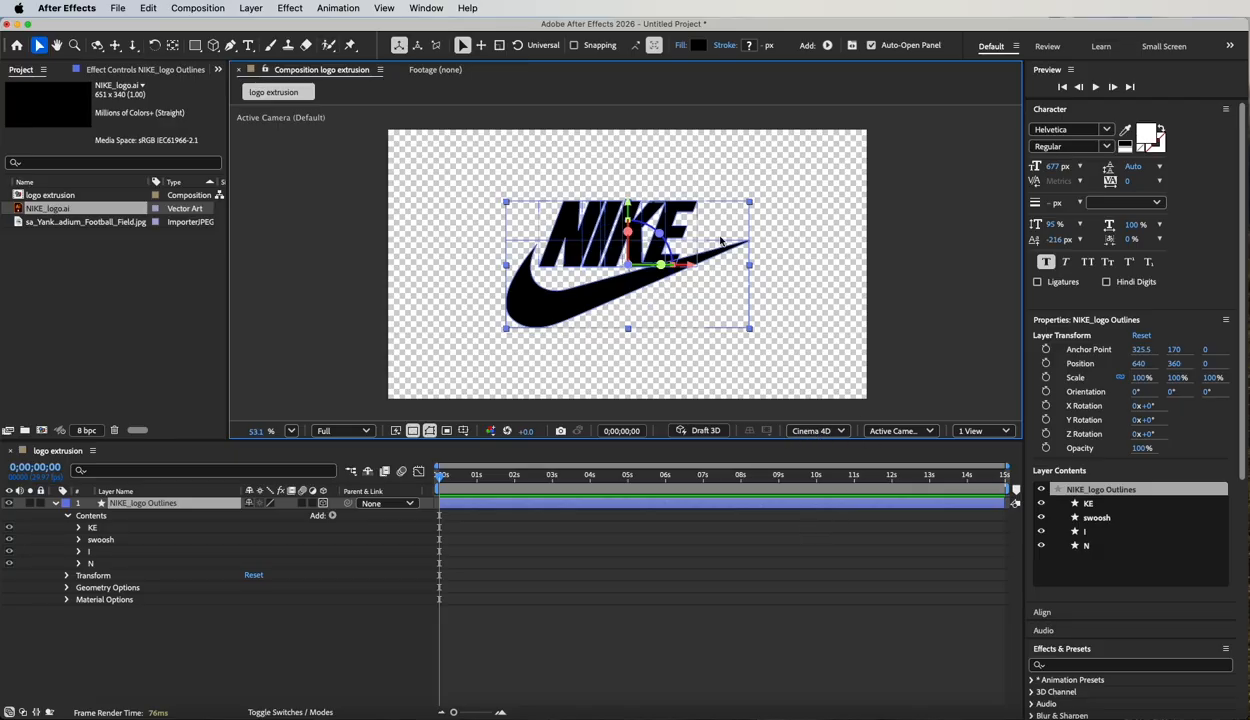
Show the composition in Custom View 1 and set the logo layer's Extrusion Depth to 54 in its Geometry Options.
{"action": "left_click", "coordinate": [905, 431]}
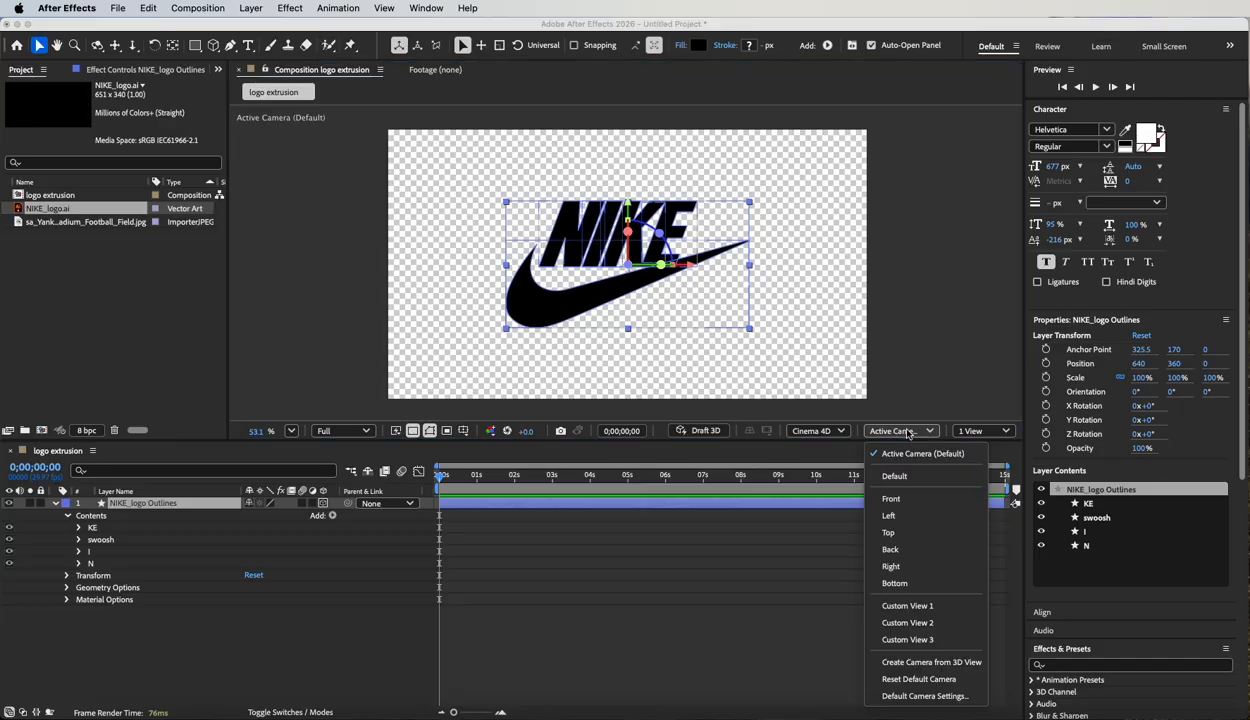
{"action": "left_click", "coordinate": [898, 604]}
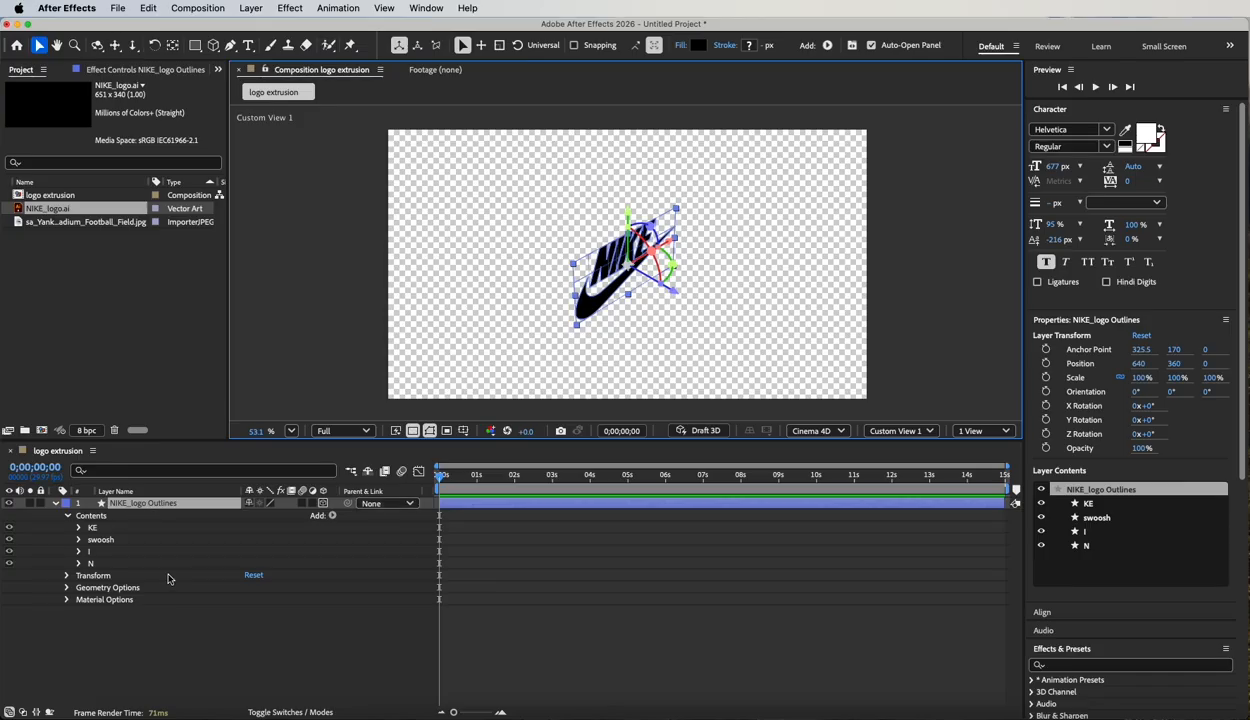
{"action": "left_click", "coordinate": [110, 586]}
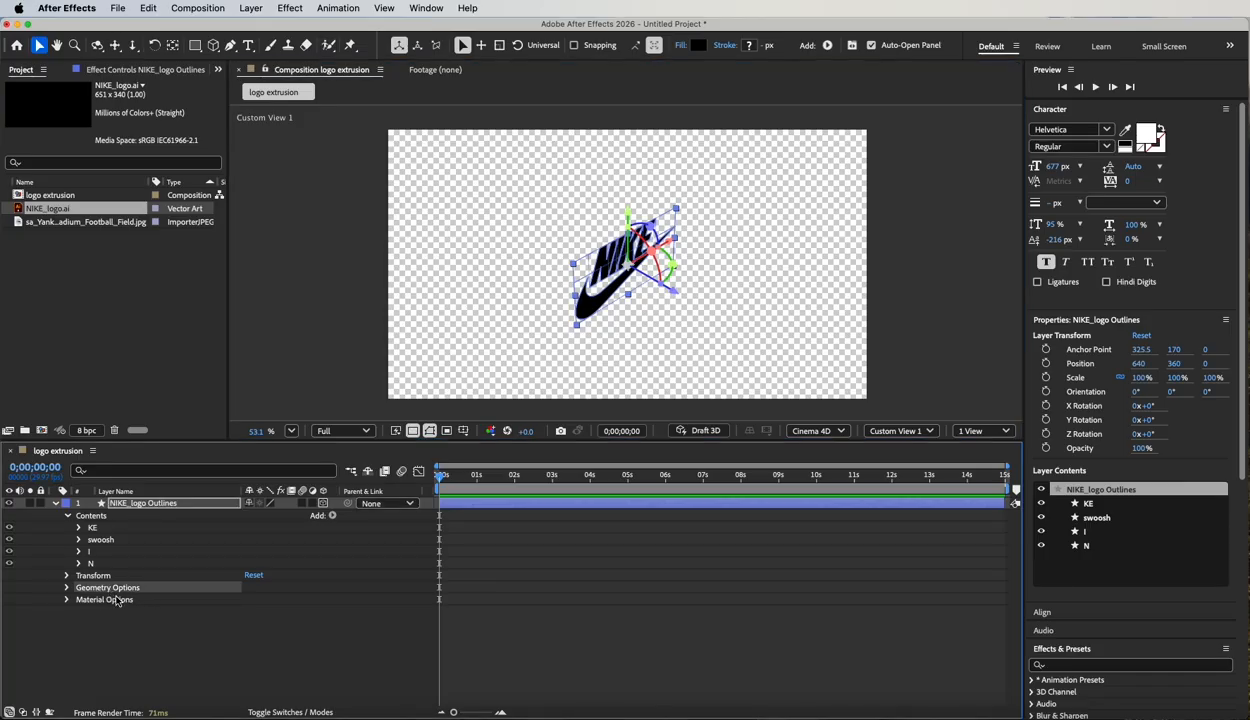
{"action": "left_click", "coordinate": [66, 587]}
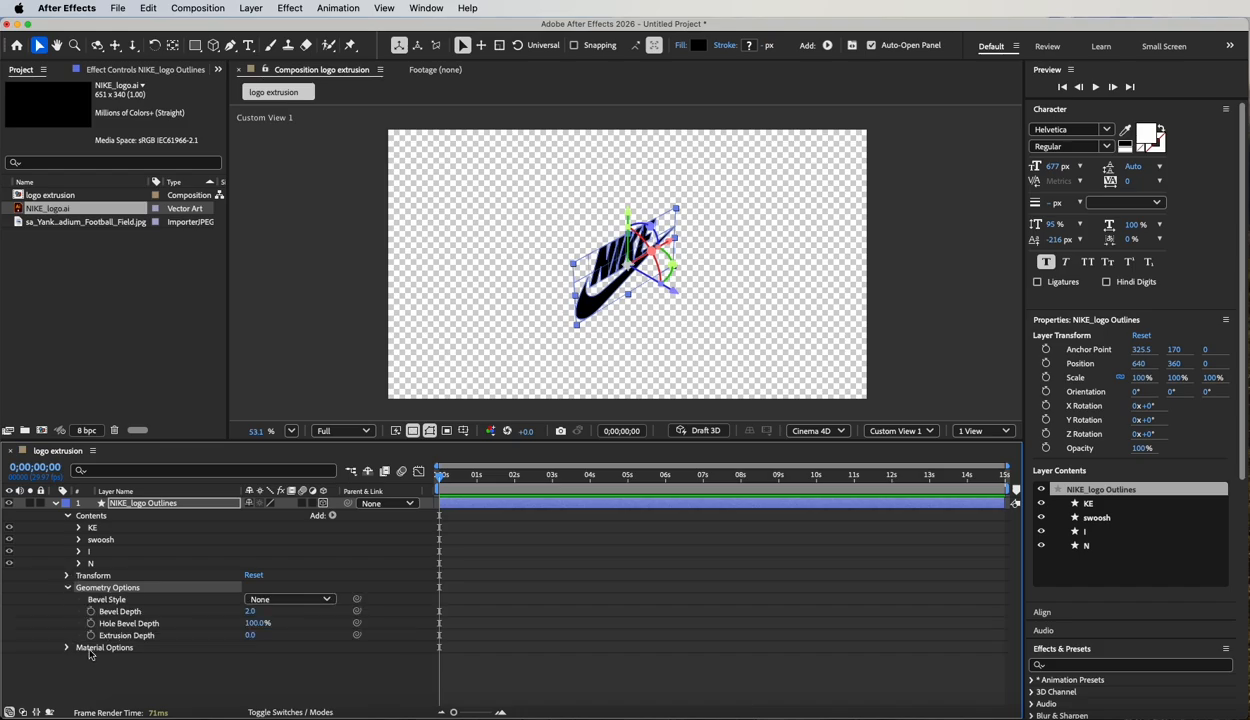
{"action": "left_click", "coordinate": [141, 635]}
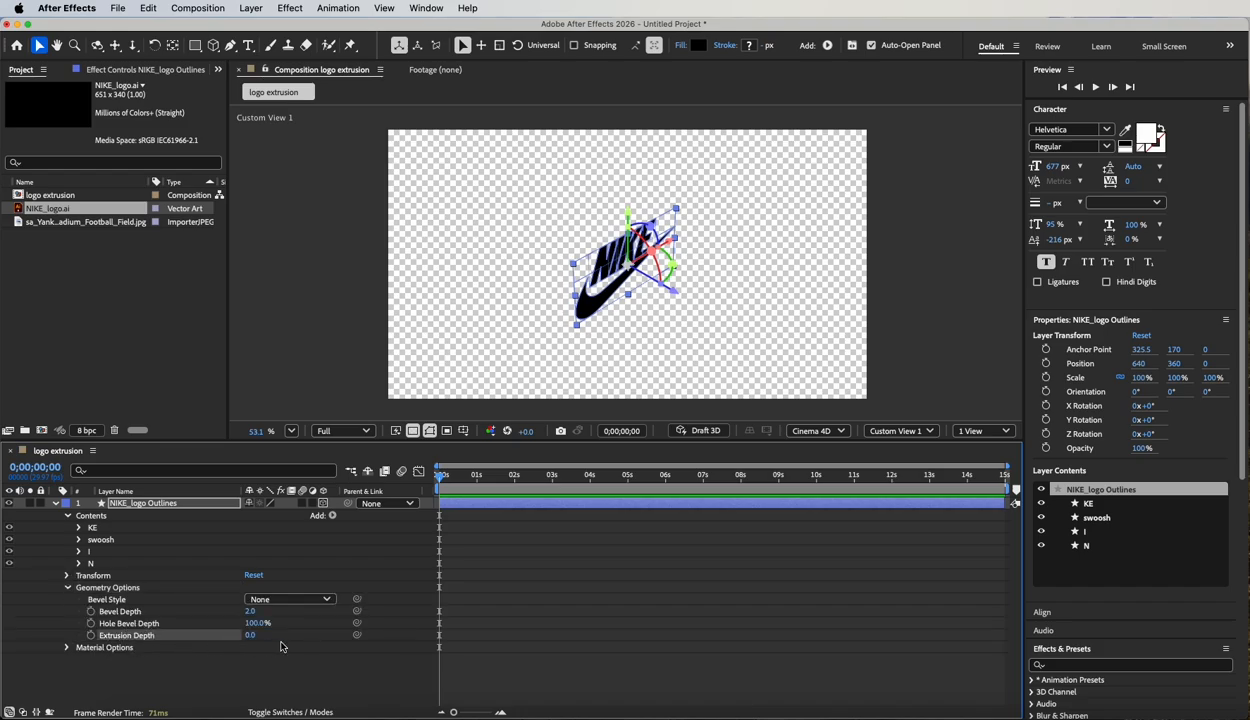
{"action": "left_click_drag", "start_coordinate": [249, 639], "coordinate": [290, 645]}
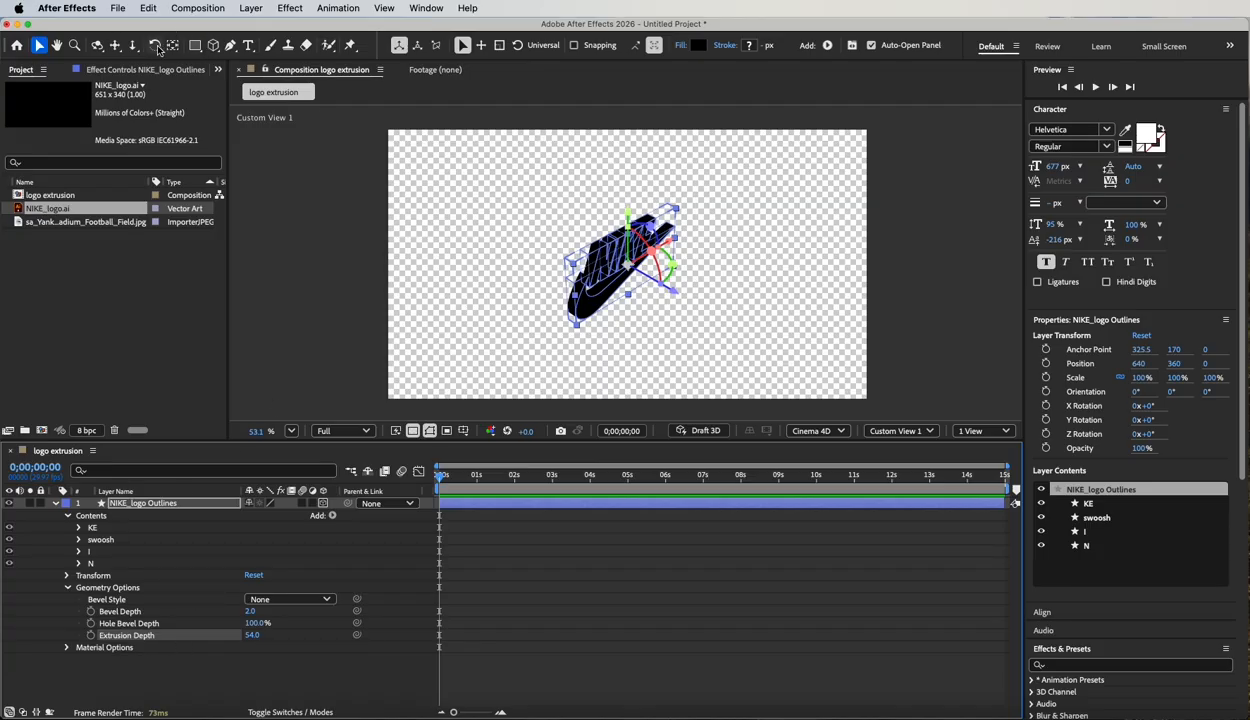
Dolly in, orbit and pan around the extruded logo in Custom View 1, and return to the Selection tool.
{"action": "left_click", "coordinate": [97, 47]}
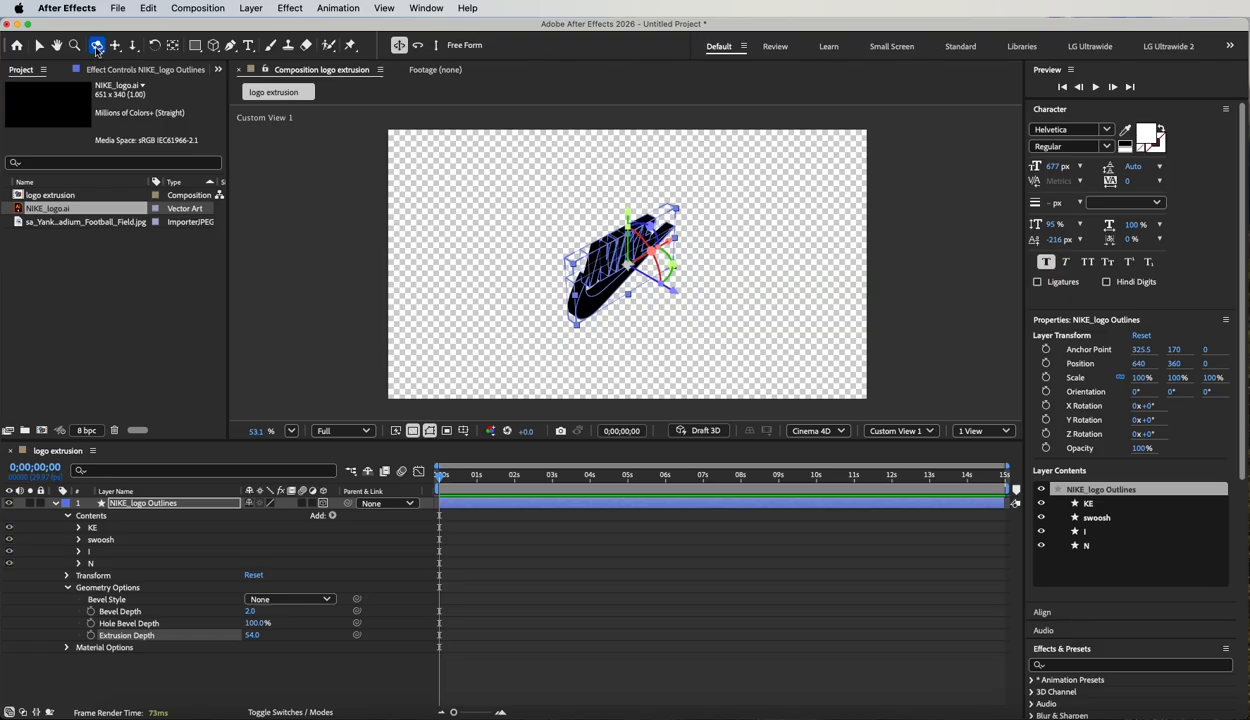
{"action": "left_click", "coordinate": [115, 47]}
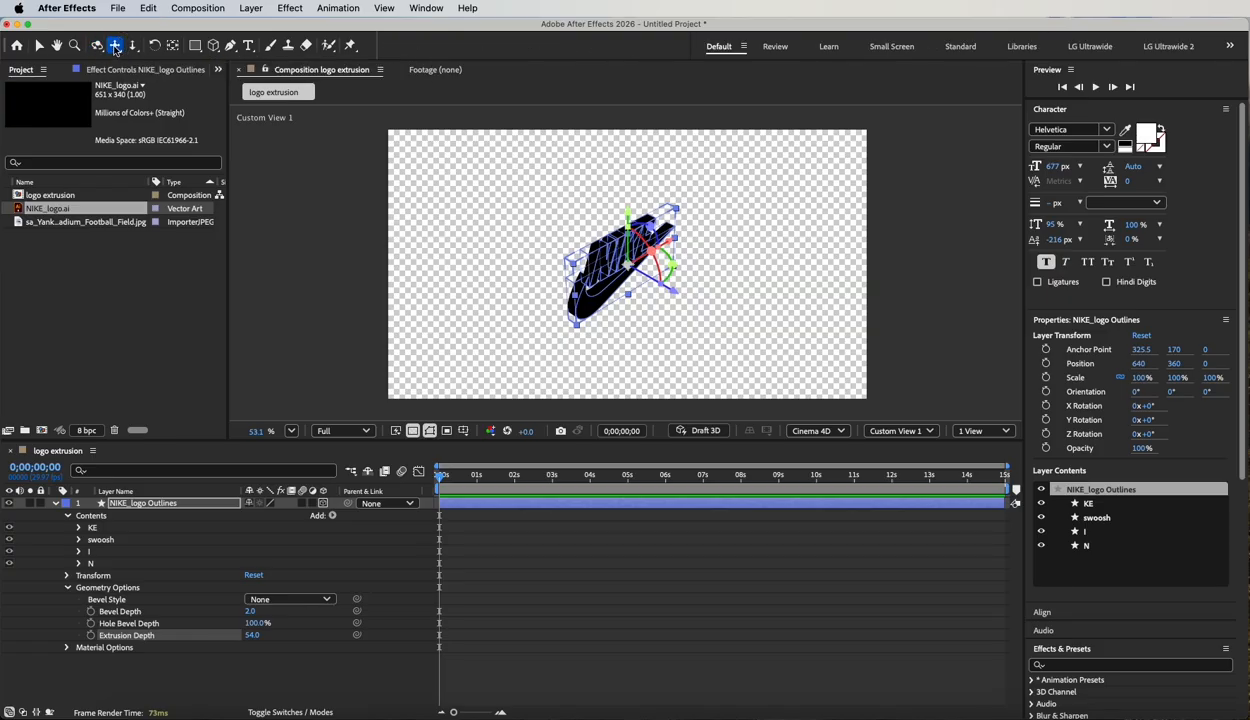
{"action": "left_click", "coordinate": [132, 45]}
{"action": "left_click_drag", "start_coordinate": [627, 345], "coordinate": [518, 194]}
{"action": "left_click", "coordinate": [96, 45]}
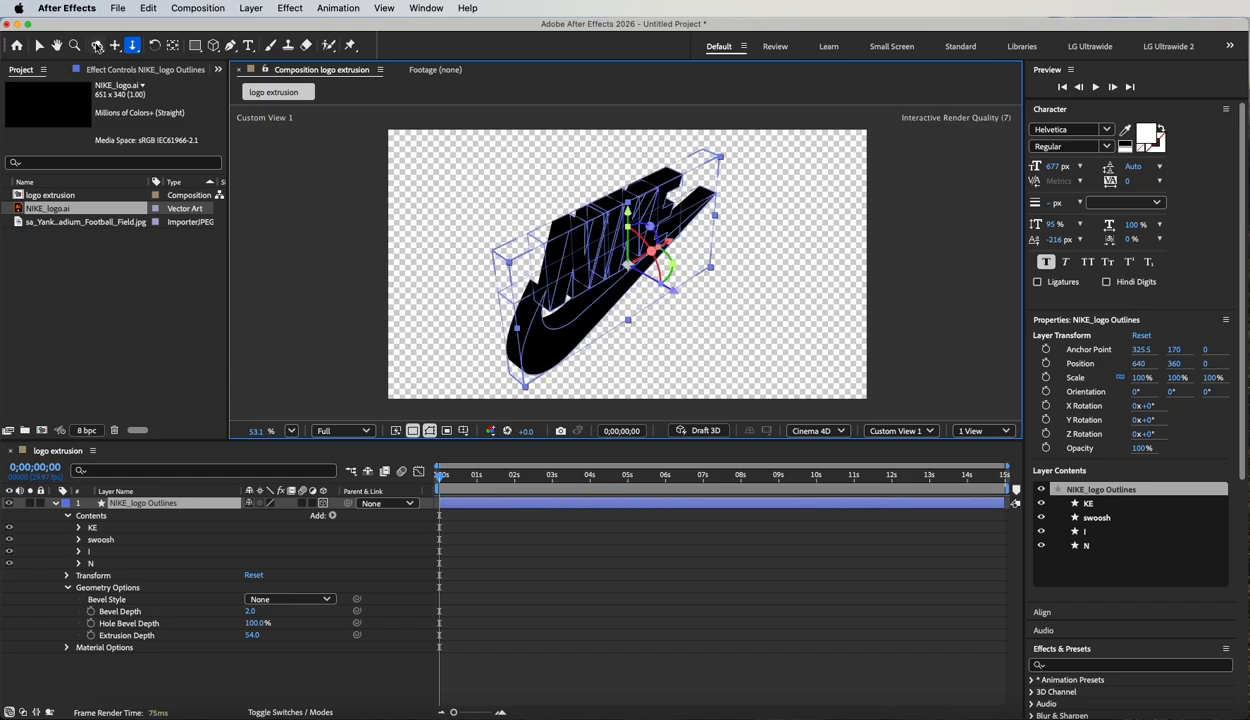
{"action": "mouse_move", "coordinate": [497, 262]}
{"action": "left_mouse_down"}
{"action": "mouse_move", "coordinate": [535, 259]}
{"action": "mouse_move", "coordinate": [480, 246]}
{"action": "mouse_move", "coordinate": [480, 265]}
{"action": "mouse_move", "coordinate": [499, 273]}
{"action": "mouse_move", "coordinate": [505, 243]}
{"action": "left_mouse_up"}
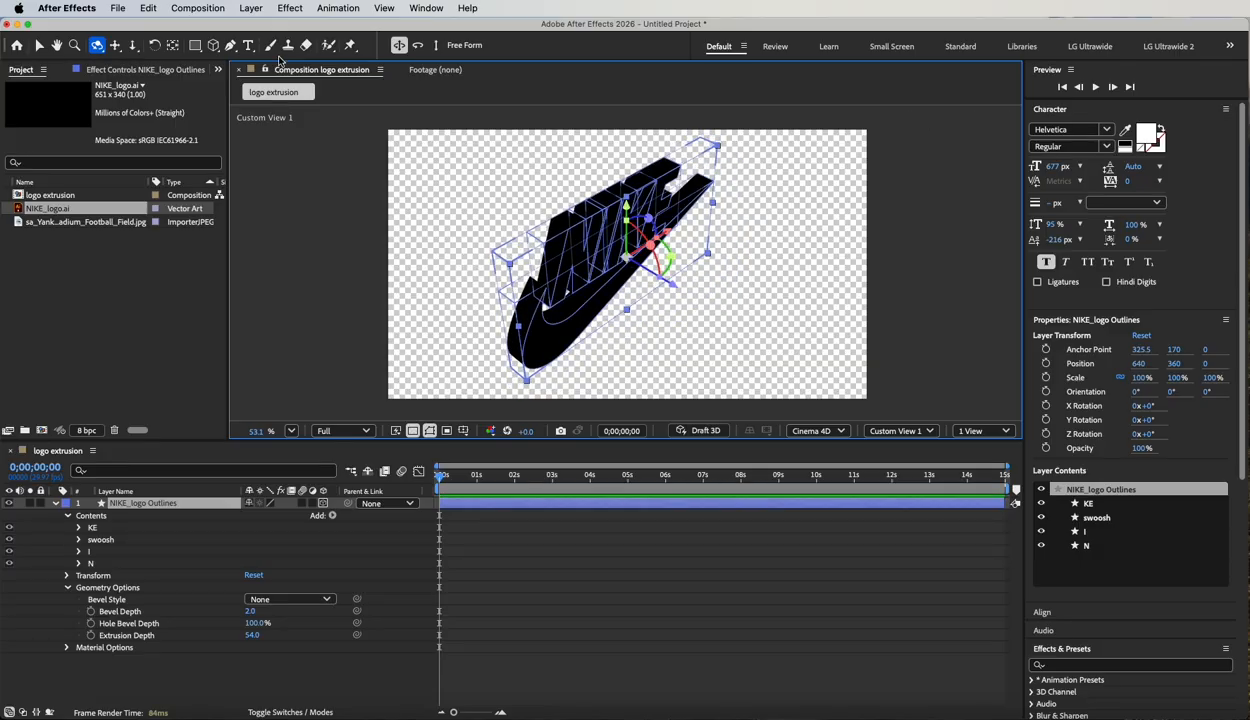
{"action": "left_click", "coordinate": [115, 45]}
{"action": "mouse_move", "coordinate": [563, 309]}
{"action": "left_mouse_down"}
{"action": "mouse_move", "coordinate": [619, 301]}
{"action": "mouse_move", "coordinate": [563, 299]}
{"action": "left_mouse_up"}
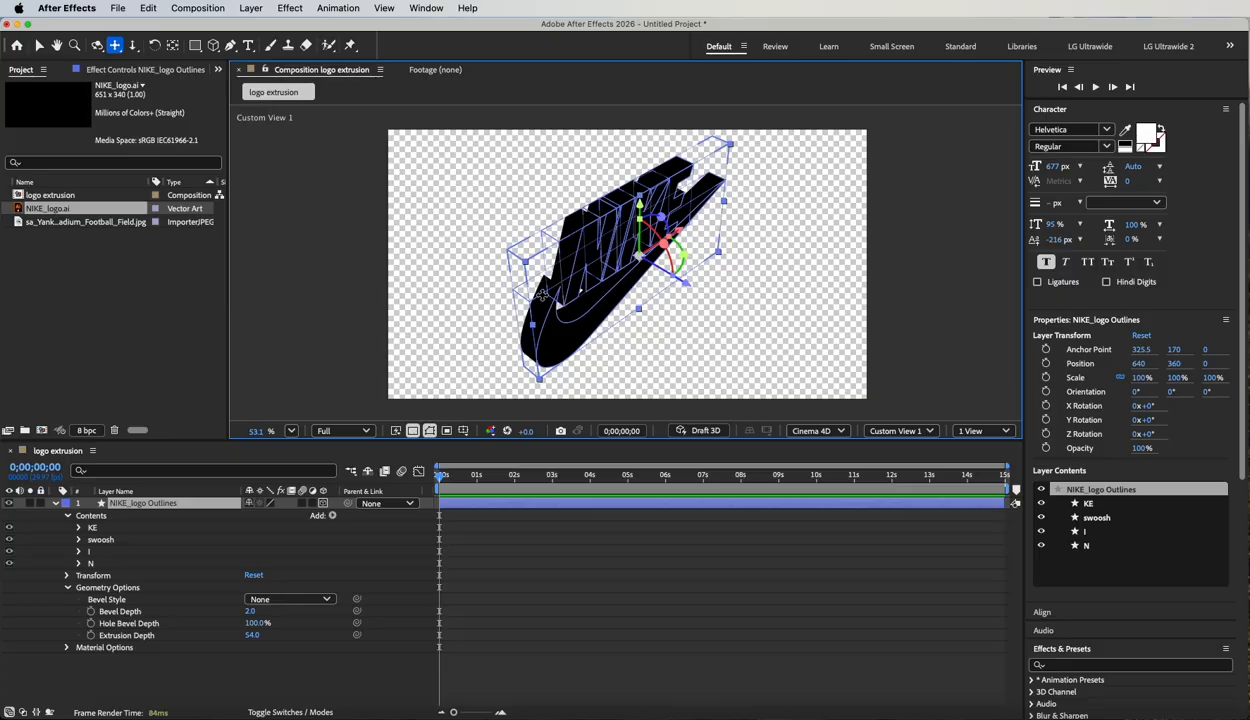
{"action": "left_click", "coordinate": [37, 45]}
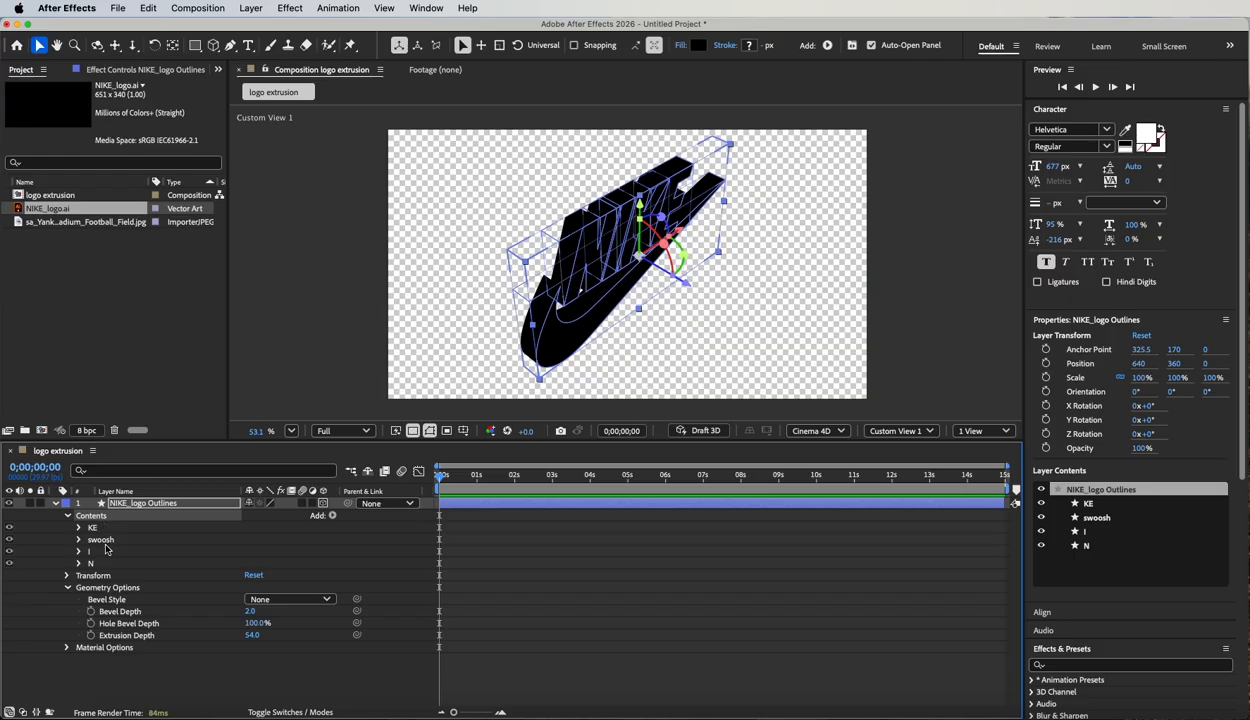
Add an empty group to the logo layer's contents and move the KE, swoosh, I and N shape groups into it.
{"action": "left_click", "coordinate": [332, 515]}
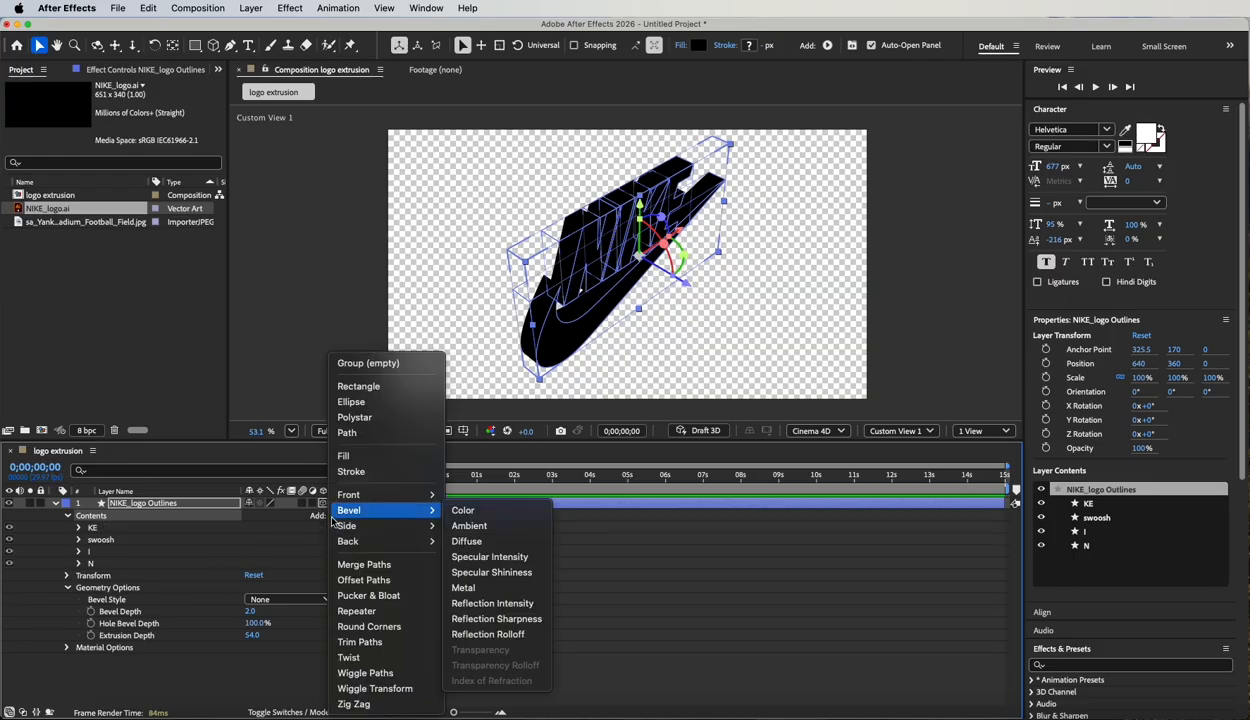
{"action": "mouse_move", "coordinate": [375, 510]}
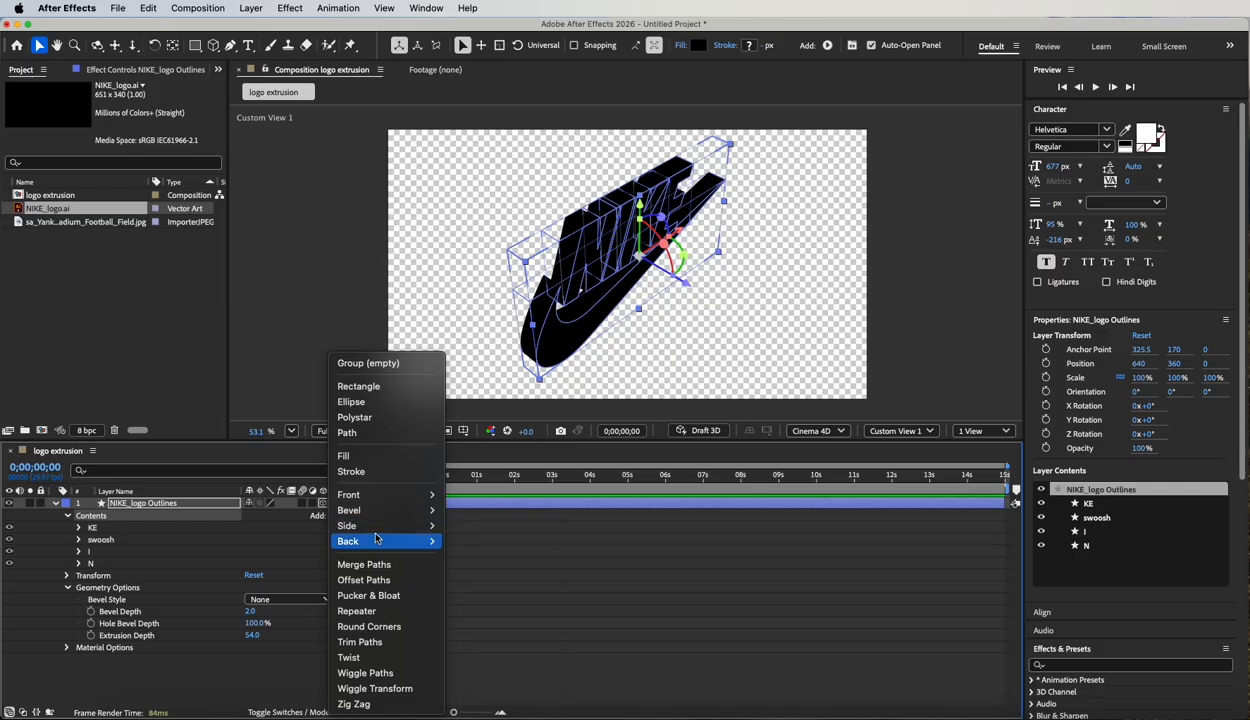
{"action": "mouse_move", "coordinate": [432, 541]}
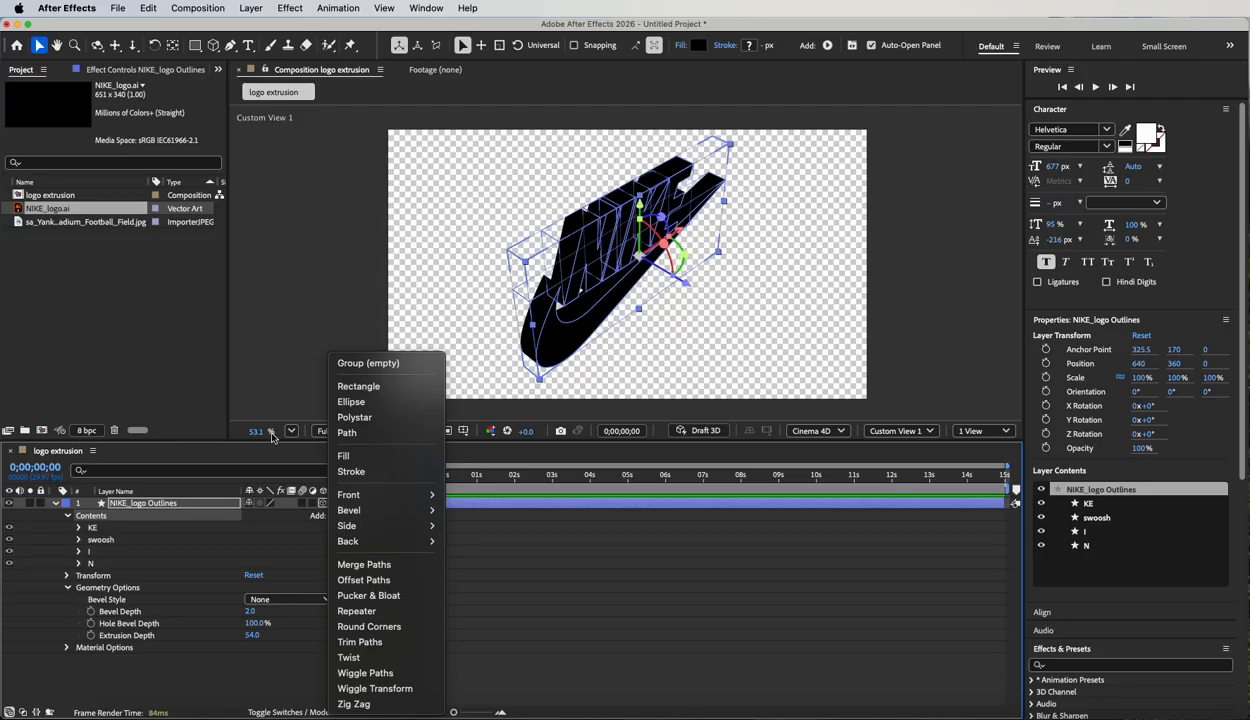
{"action": "left_click", "coordinate": [374, 364]}
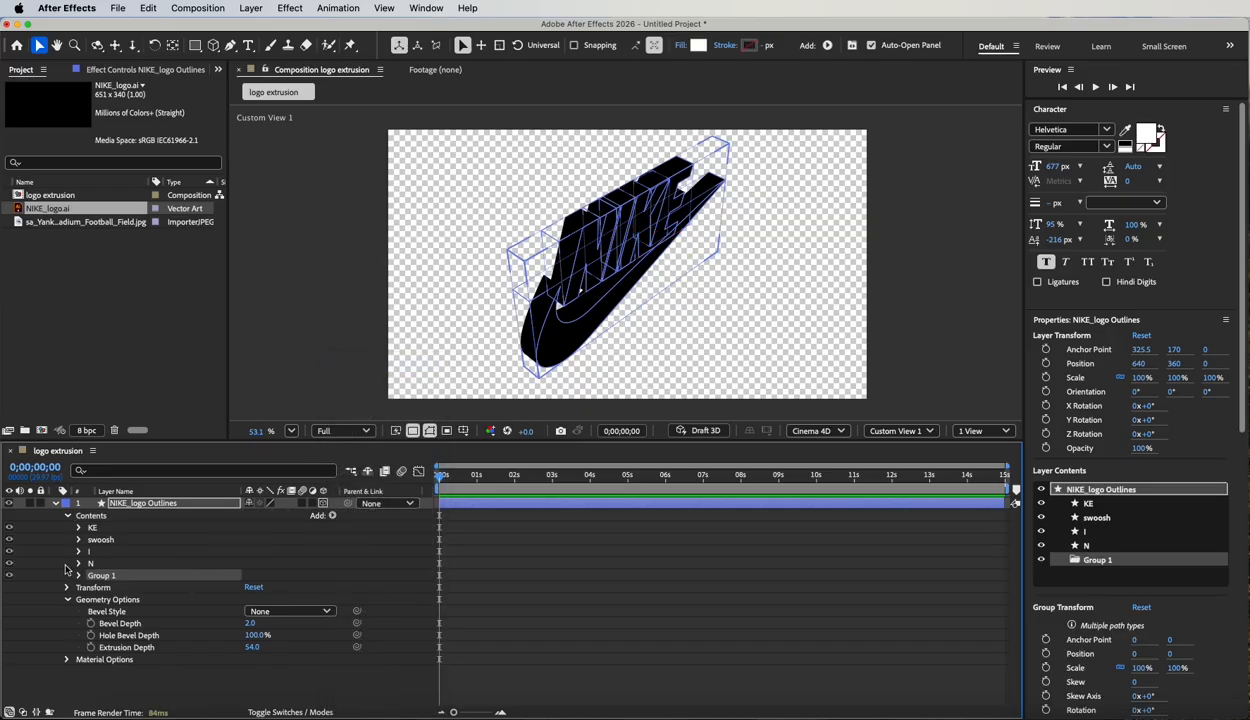
{"action": "left_click_drag", "start_coordinate": [67, 557], "coordinate": [104, 577]}
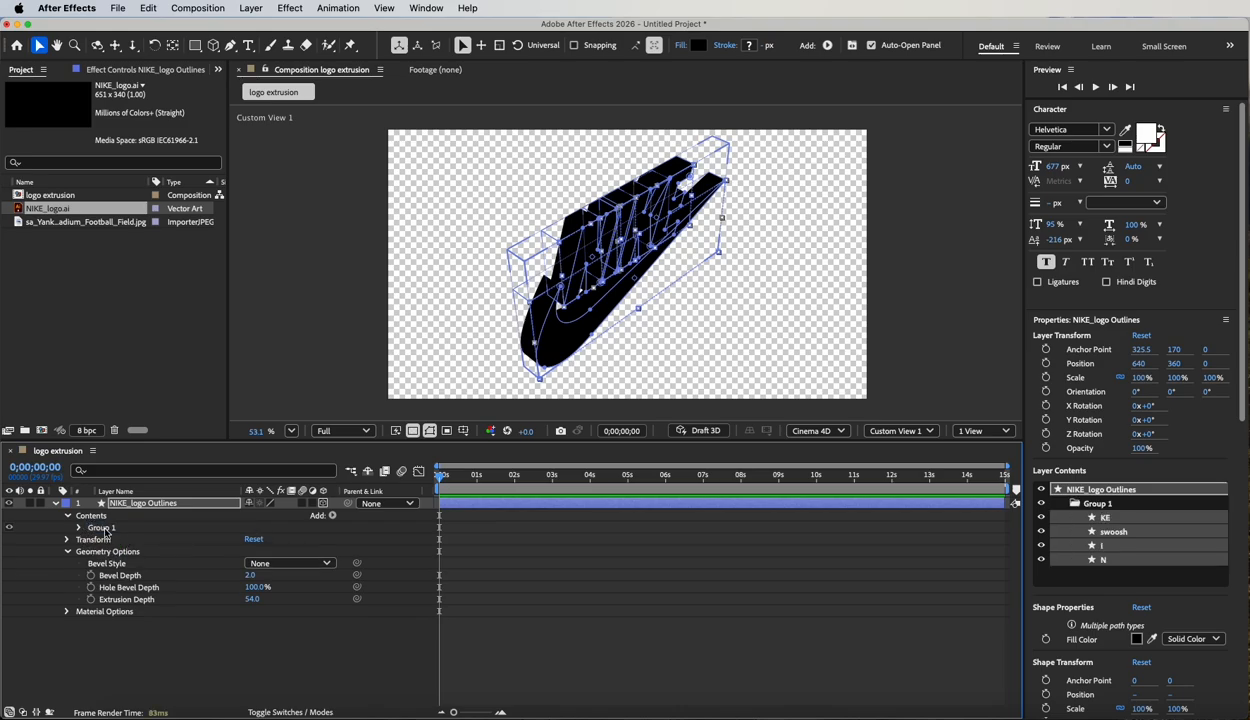
Add a Front Color property to Group 1 and set it to the medium gray A6A6A6.
{"action": "left_click", "coordinate": [98, 528]}
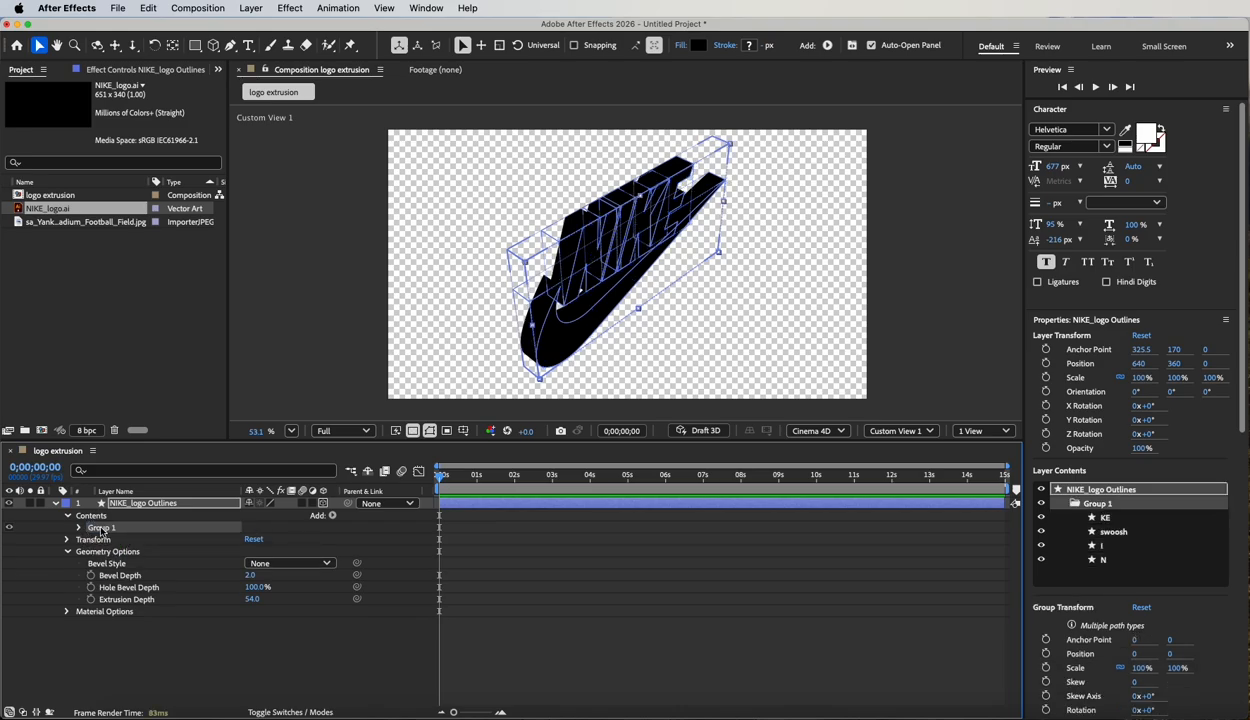
{"action": "left_click", "coordinate": [331, 515]}
{"action": "mouse_move", "coordinate": [338, 511]}
{"action": "mouse_move", "coordinate": [388, 492]}
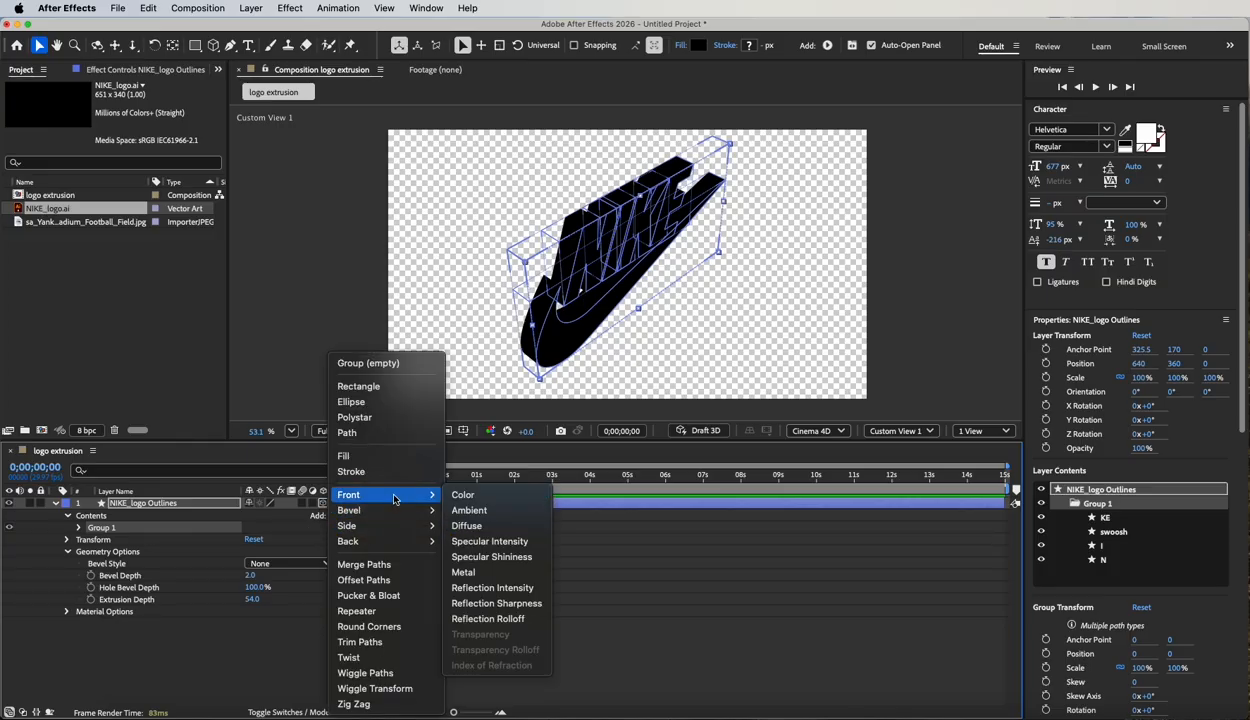
{"action": "left_click", "coordinate": [469, 497]}
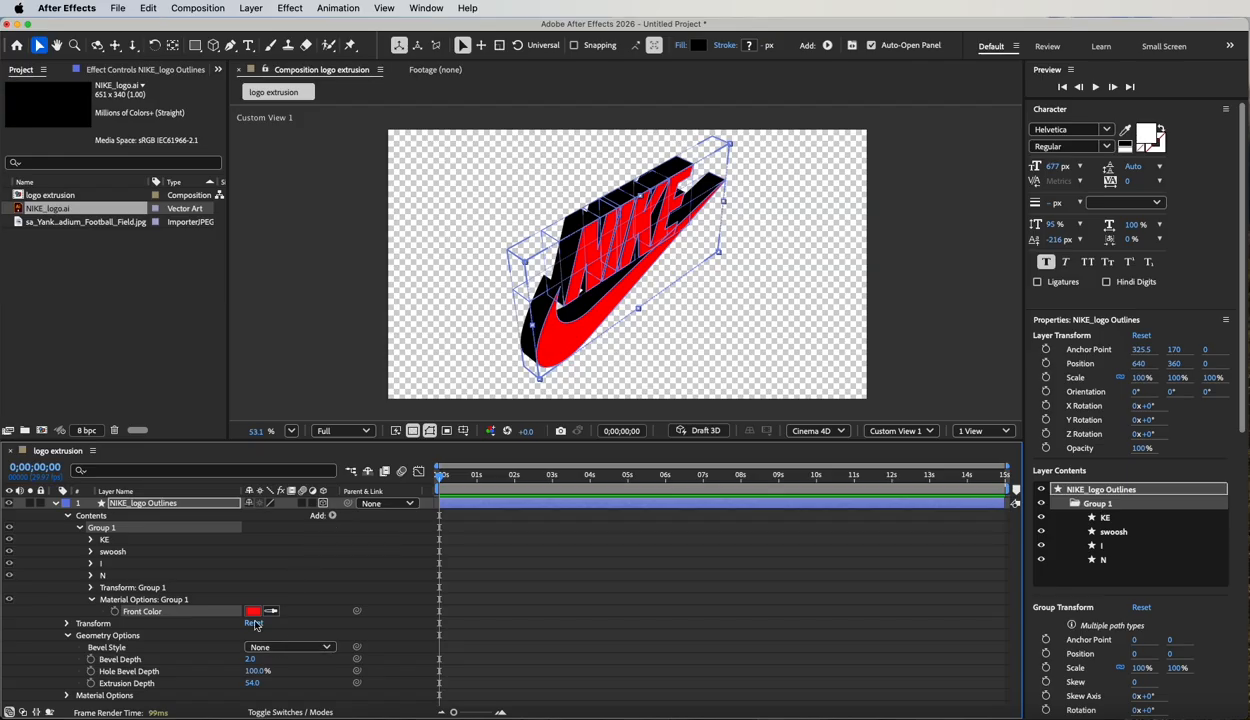
{"action": "left_click", "coordinate": [252, 612]}
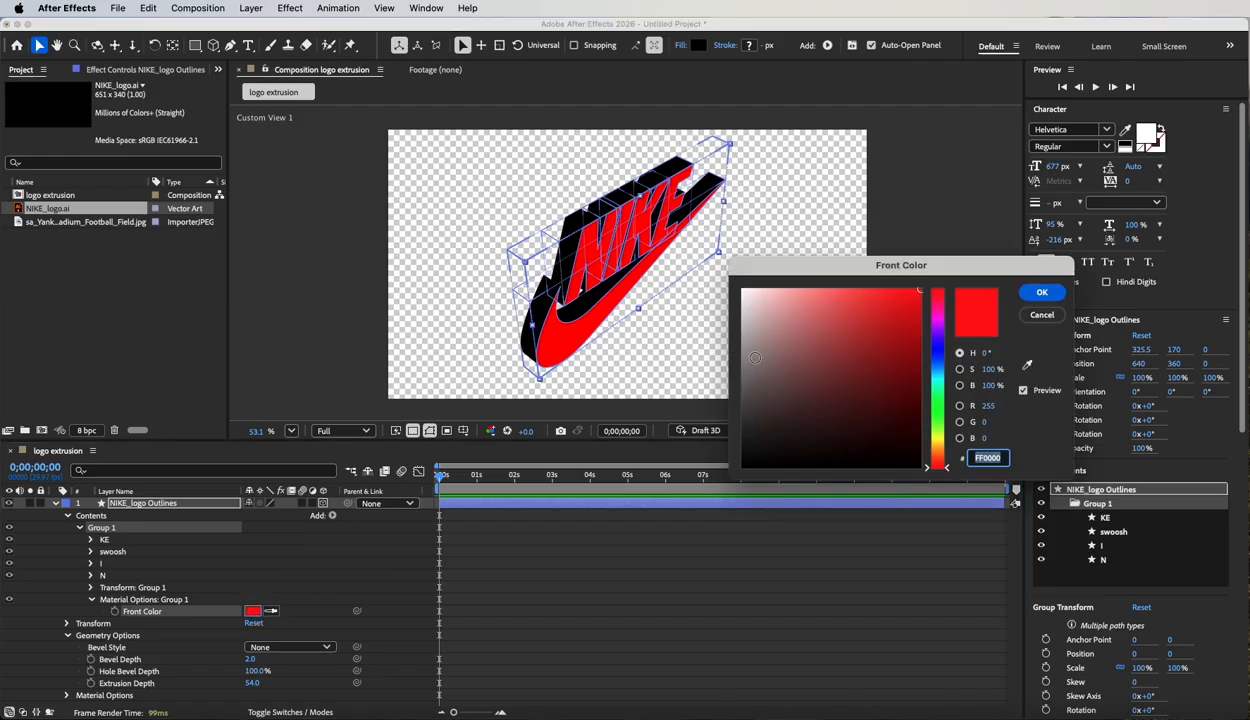
{"action": "left_click_drag", "start_coordinate": [743, 348], "coordinate": [730, 364]}
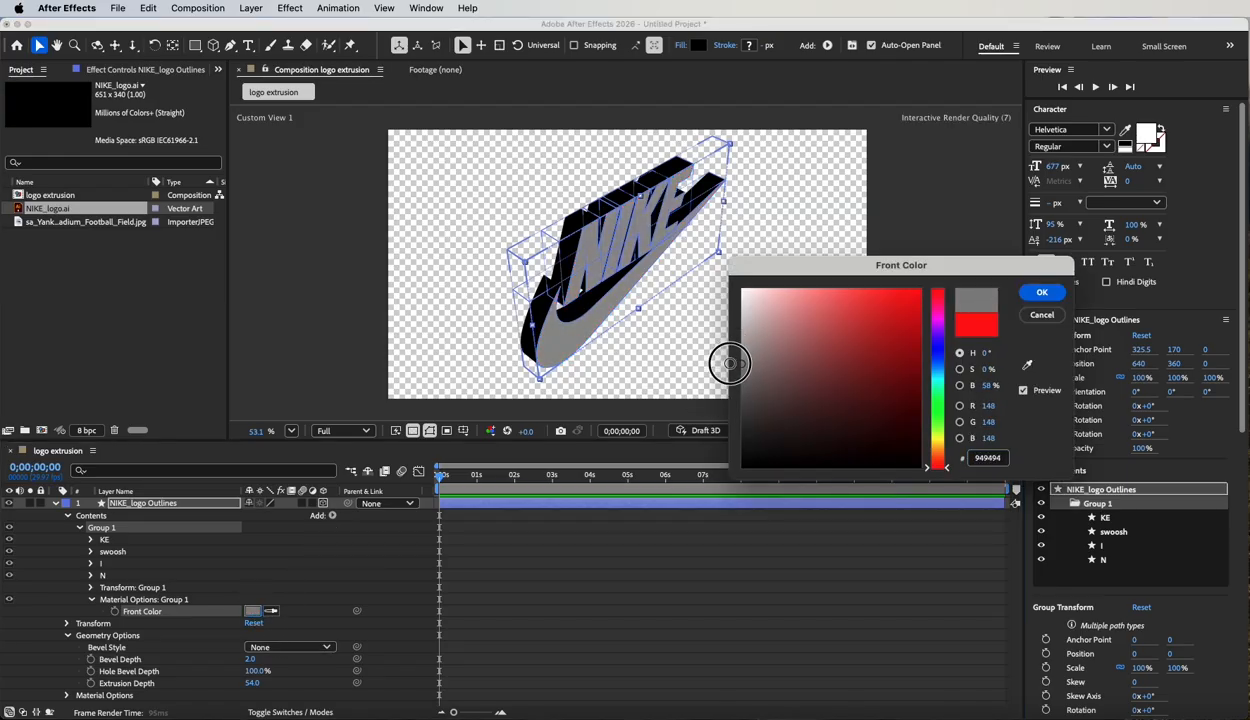
{"action": "left_click", "coordinate": [1041, 292]}
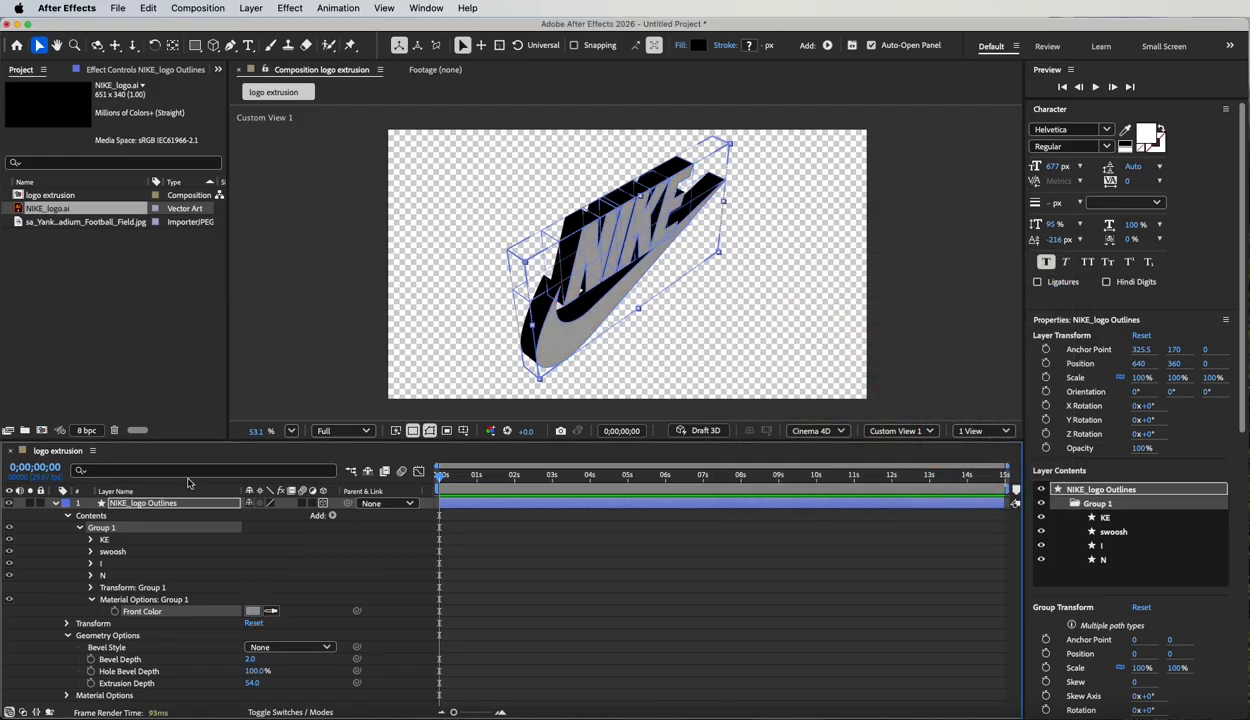
Add a Bevel Color property to Group 1 and set the layer's Bevel Style to Angular.
{"action": "left_click", "coordinate": [332, 515]}
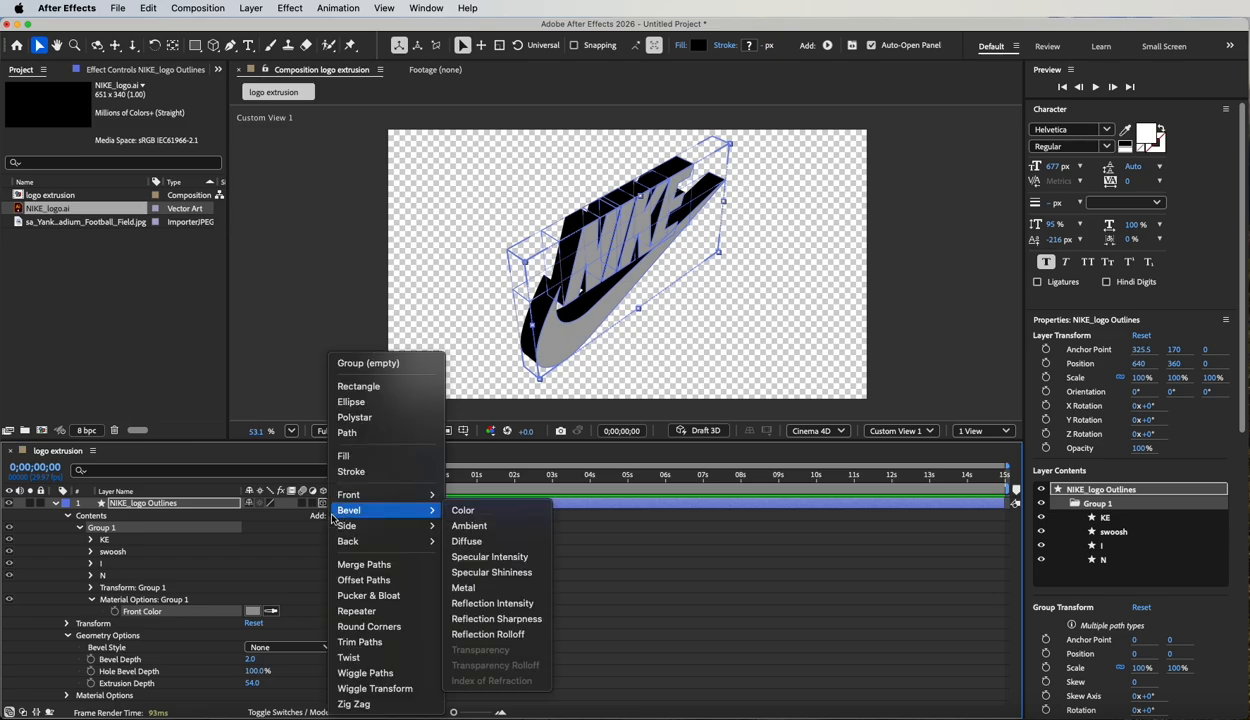
{"action": "left_click", "coordinate": [463, 512]}
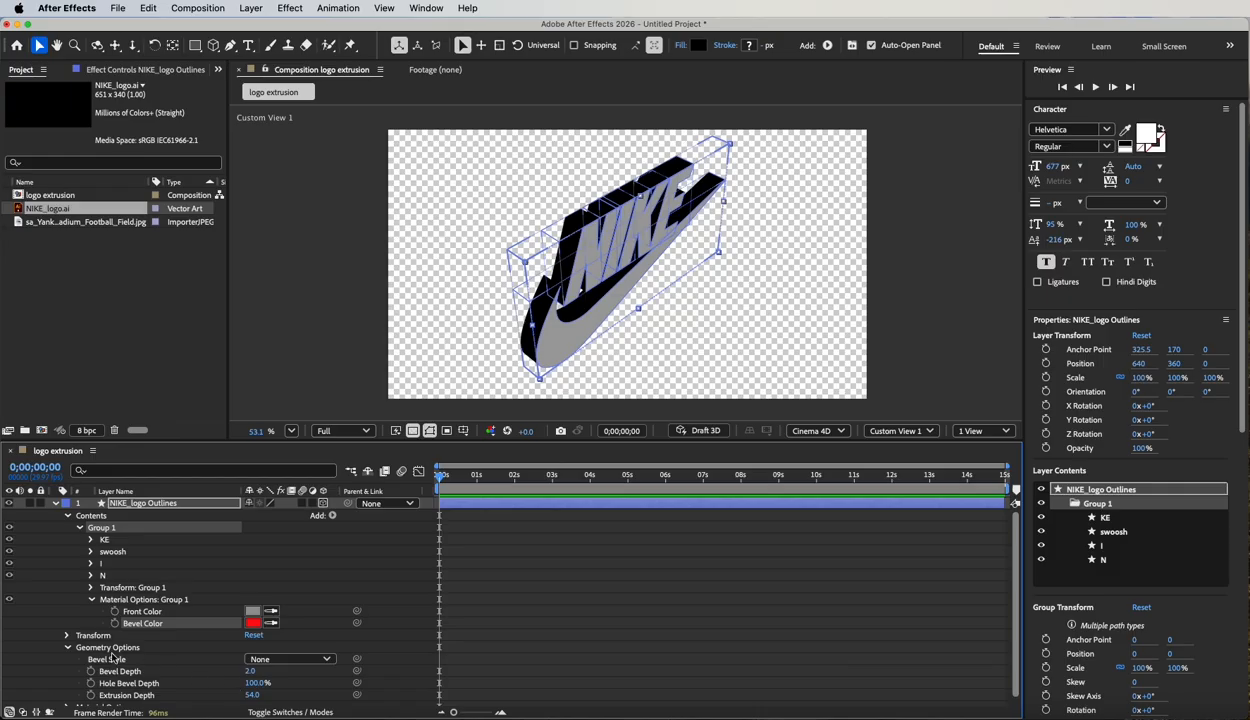
{"action": "scroll", "coordinate": [113, 658], "scroll_direction": "down", "scroll_amount": 1}
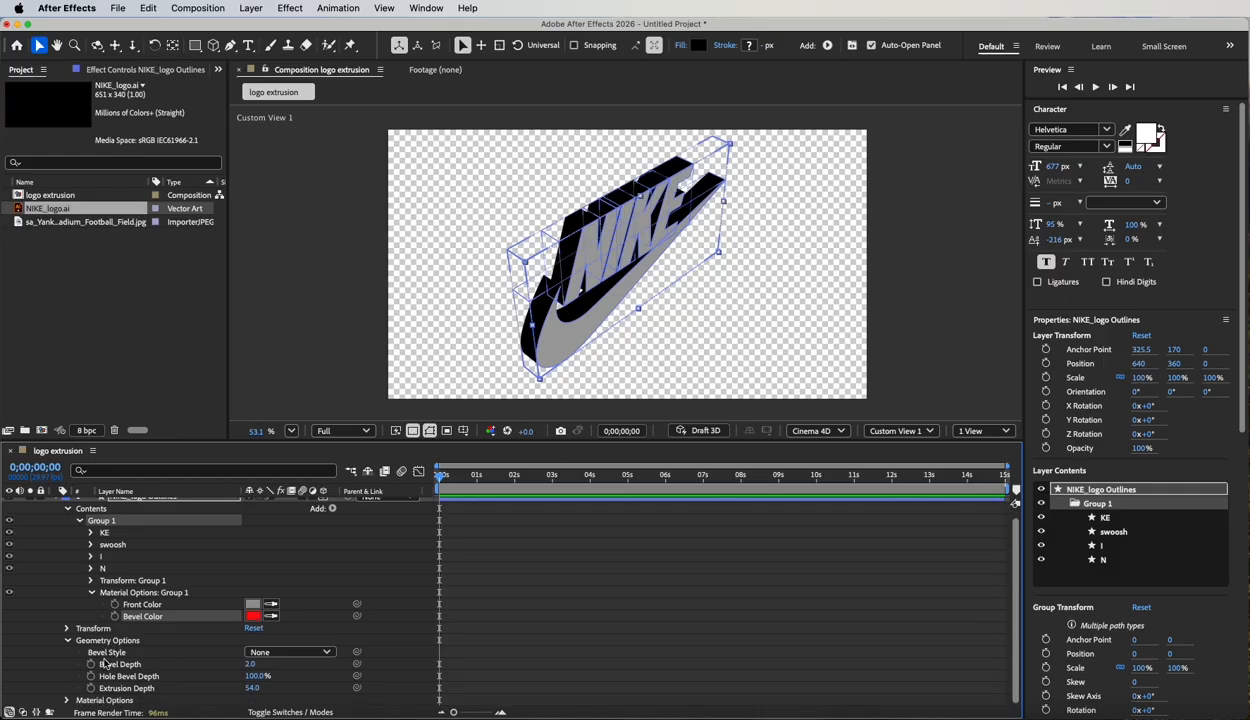
{"action": "left_click", "coordinate": [288, 652]}
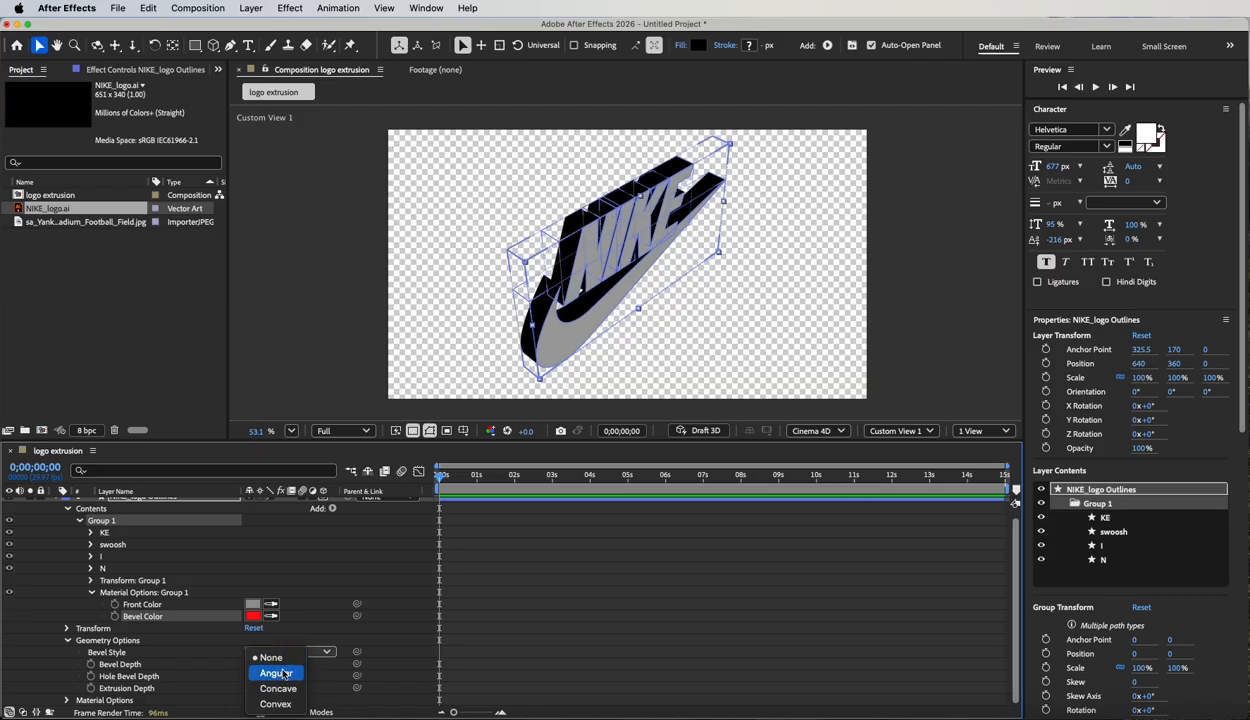
{"action": "left_click", "coordinate": [280, 673]}
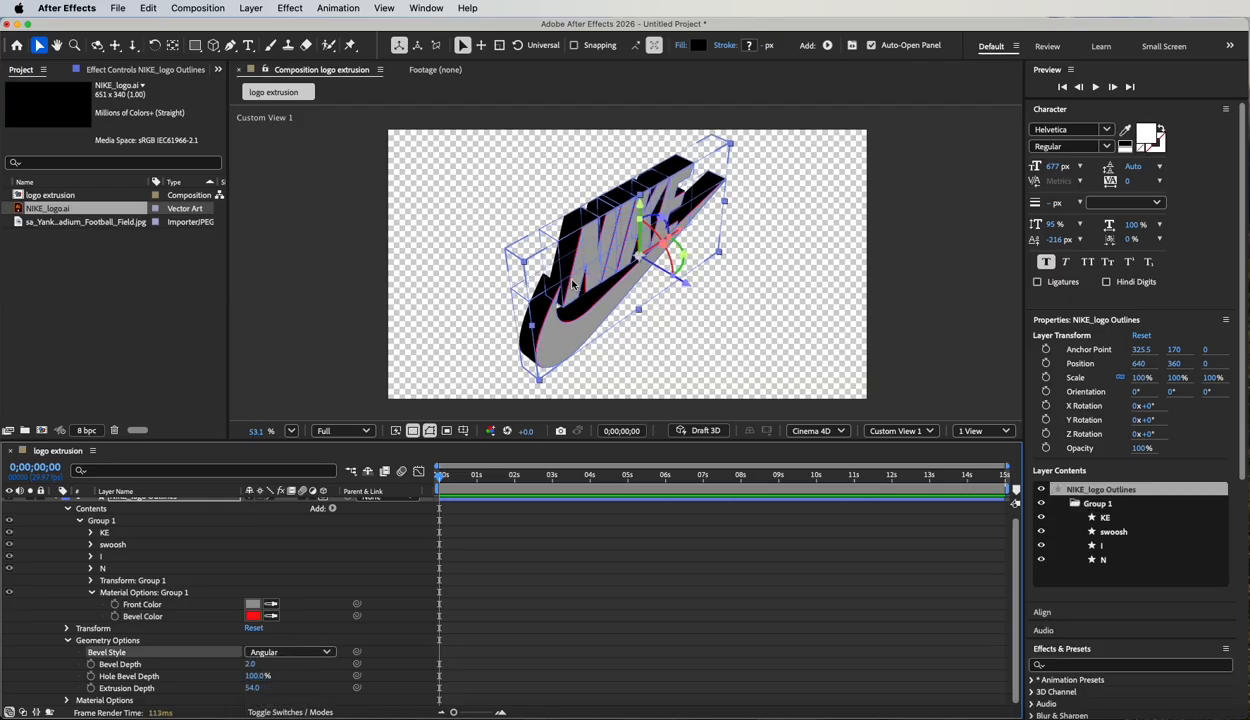
{"action": "scroll", "coordinate": [580, 243], "scroll_direction": "up", "scroll_amount": 5}
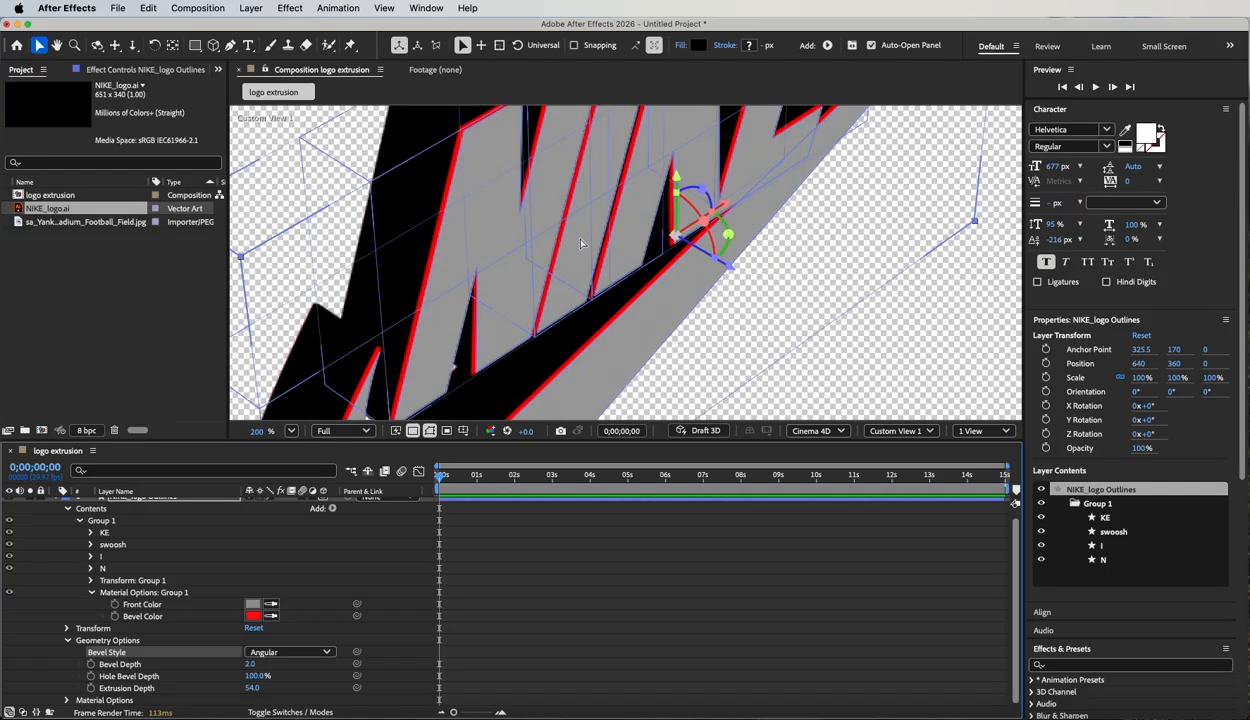
{"action": "scroll", "coordinate": [580, 243], "scroll_direction": "down", "scroll_amount": 2}
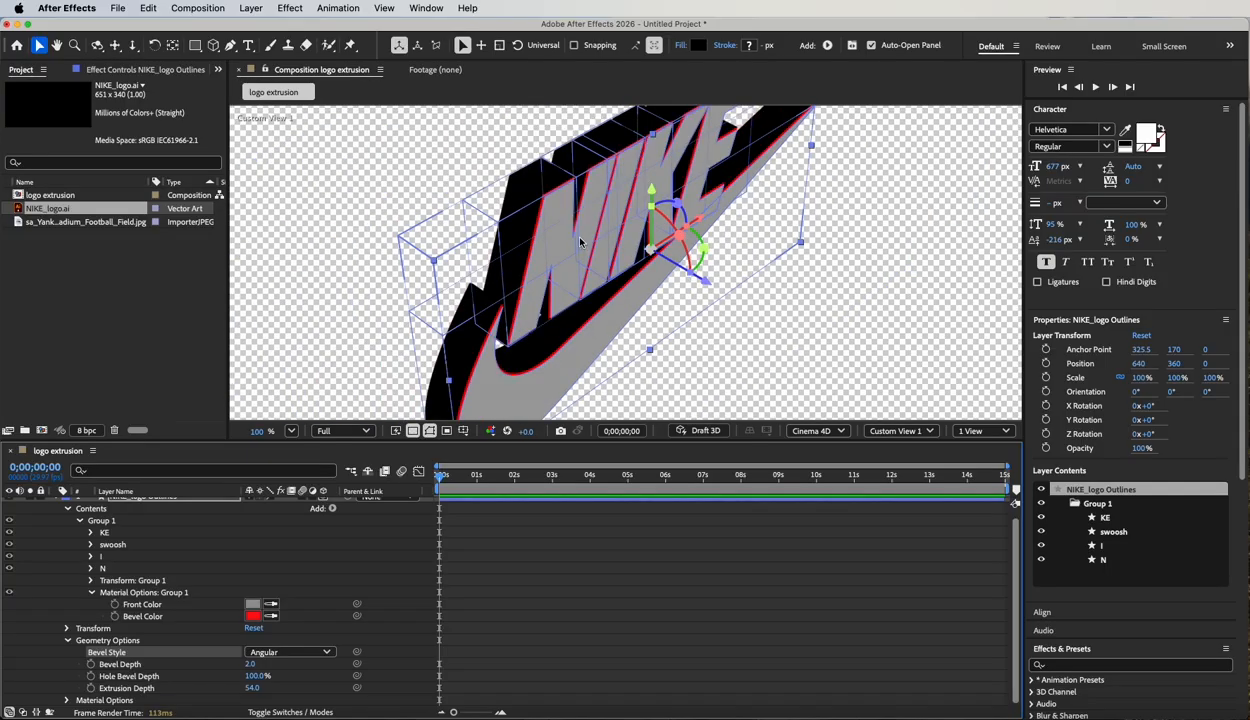
Set Group 1's Bevel Color to white (FFFFFF).
{"action": "left_click", "coordinate": [258, 616]}
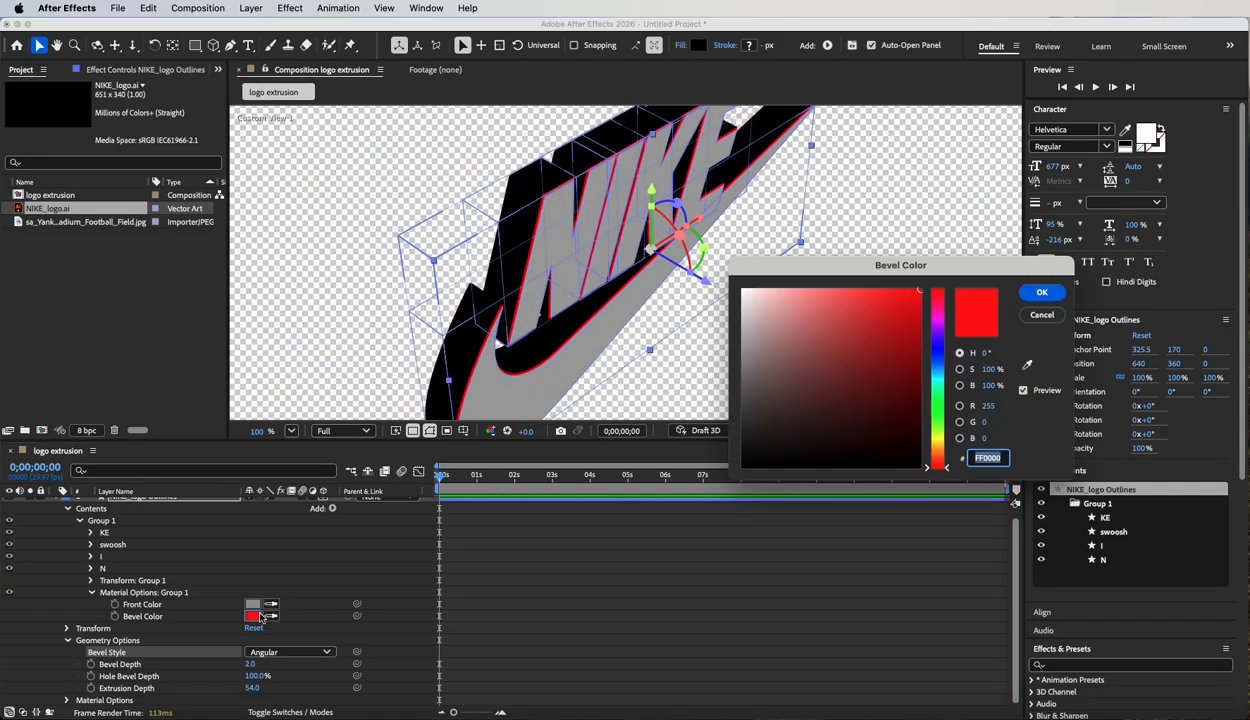
{"action": "left_click_drag", "start_coordinate": [759, 304], "coordinate": [742, 290]}
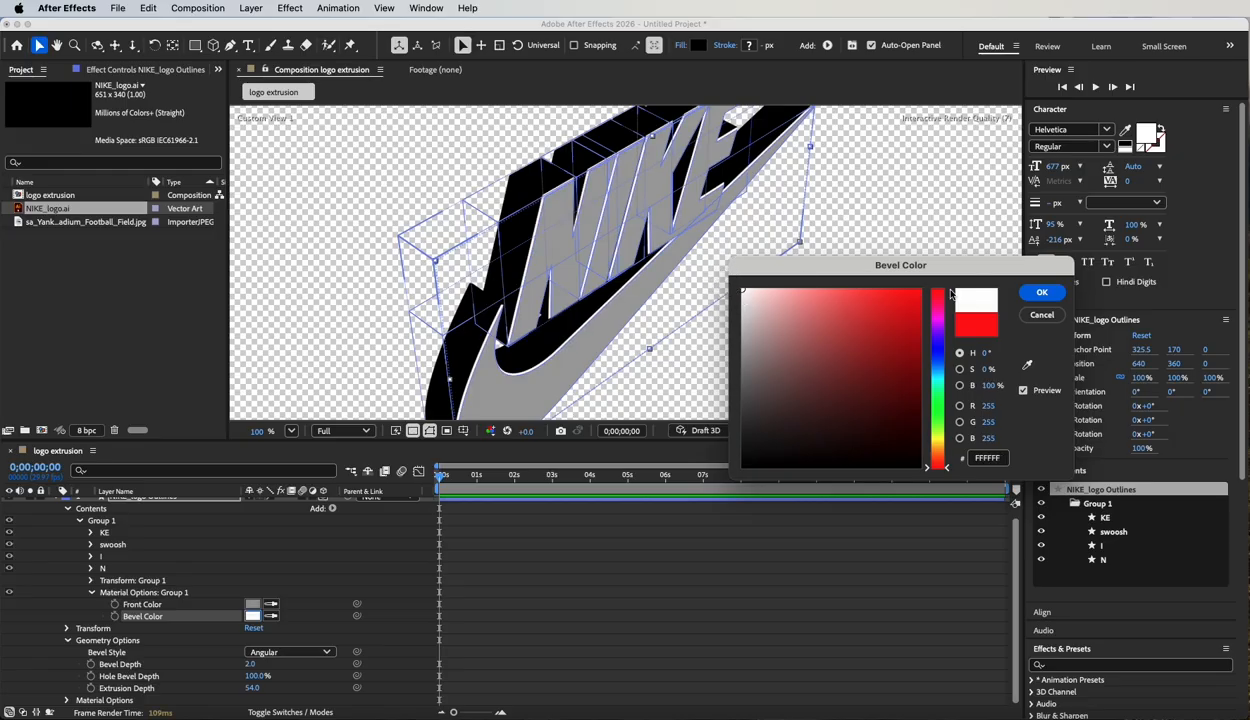
{"action": "left_click", "coordinate": [1041, 291]}
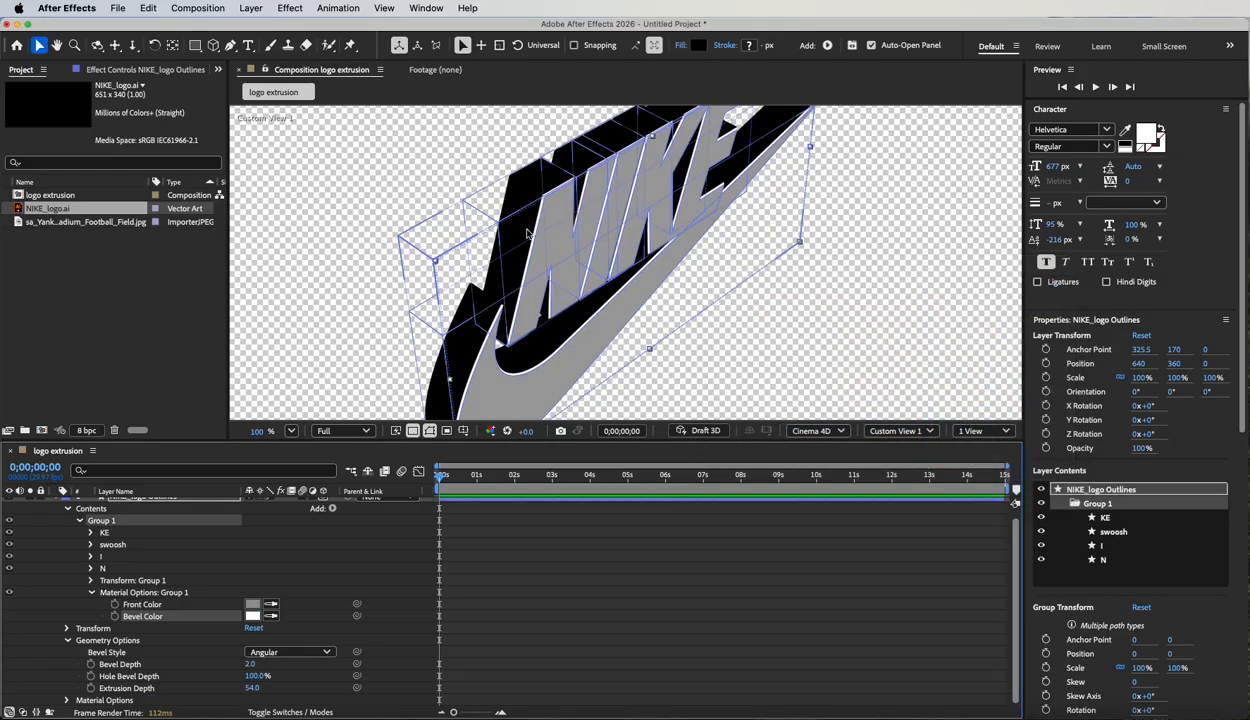
Add a Side Color property to Group 1 and set it to the dark gray 5D5D5D.
{"action": "left_click", "coordinate": [333, 510]}
{"action": "mouse_move", "coordinate": [350, 526]}
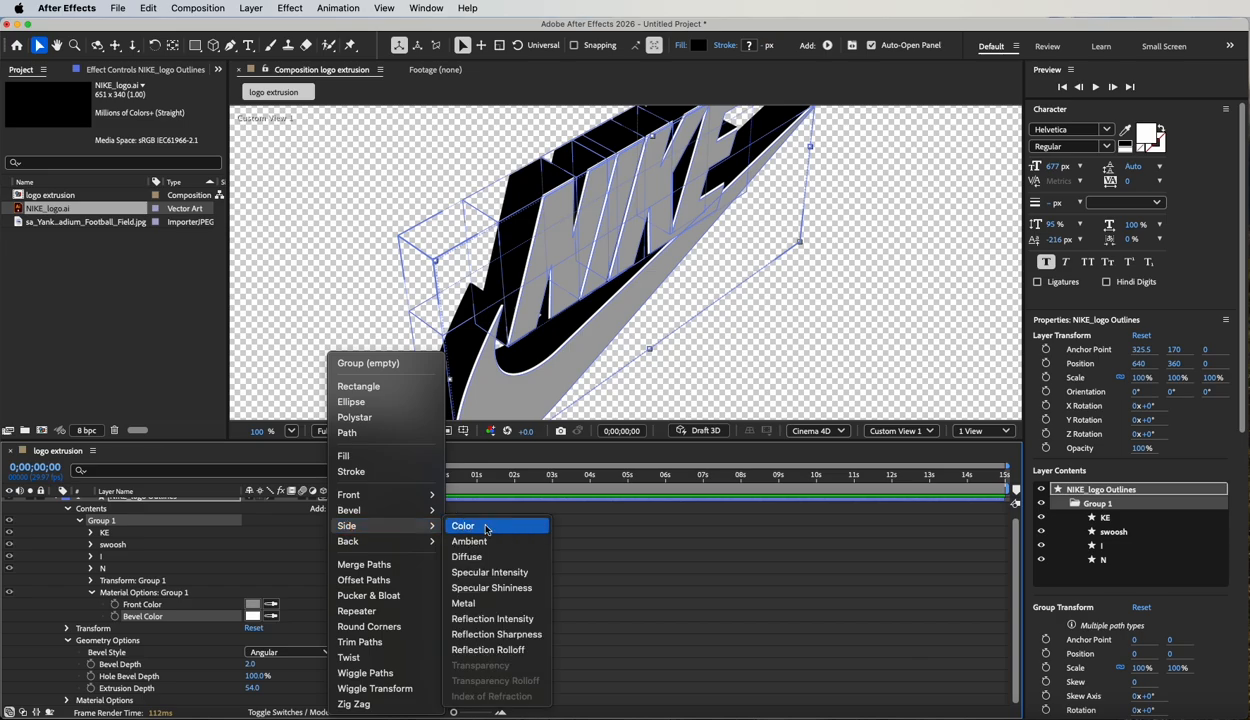
{"action": "left_click", "coordinate": [497, 529]}
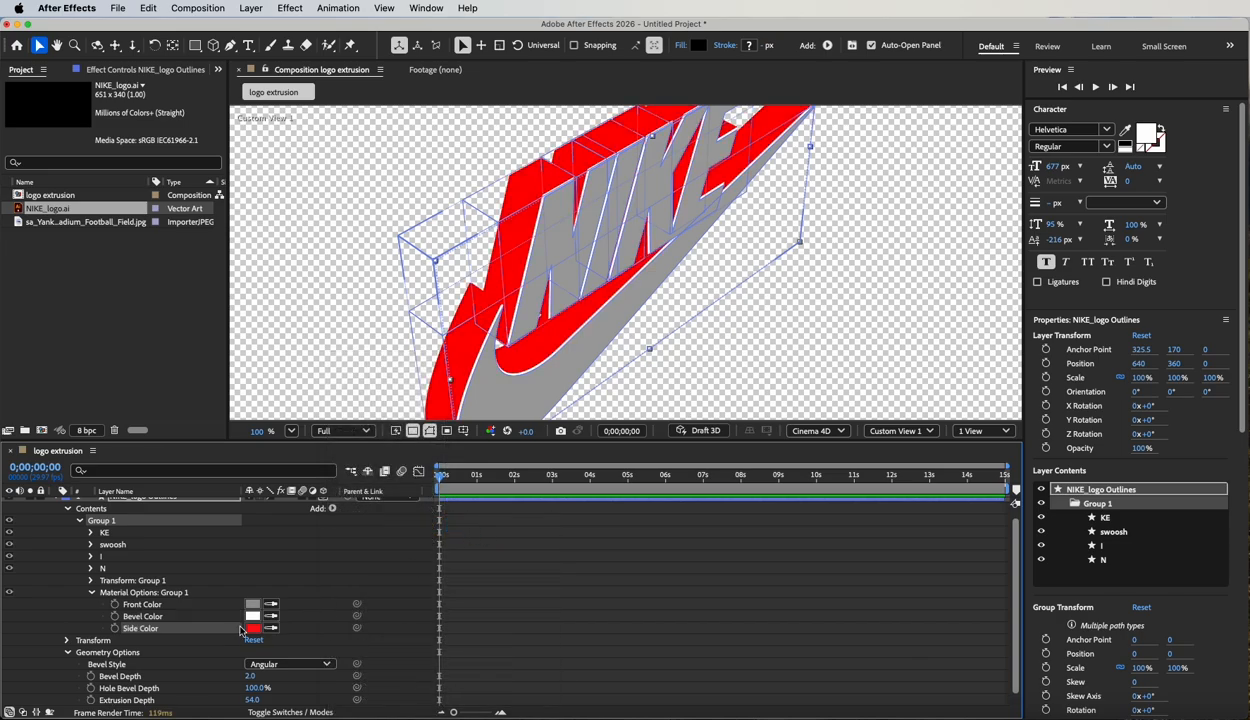
{"action": "left_click", "coordinate": [255, 630]}
{"action": "mouse_move", "coordinate": [744, 388]}
{"action": "left_mouse_down"}
{"action": "mouse_move", "coordinate": [722, 414]}
{"action": "mouse_move", "coordinate": [721, 400]}
{"action": "left_mouse_up"}
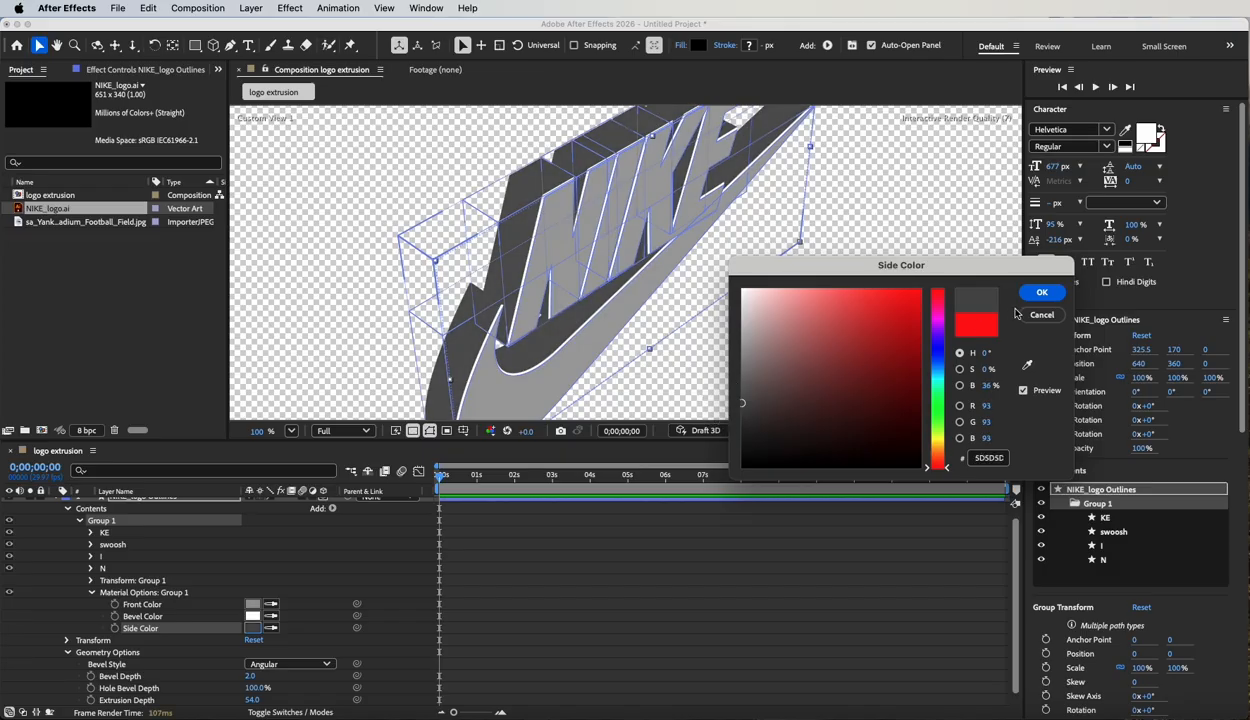
{"action": "left_click", "coordinate": [1041, 293]}
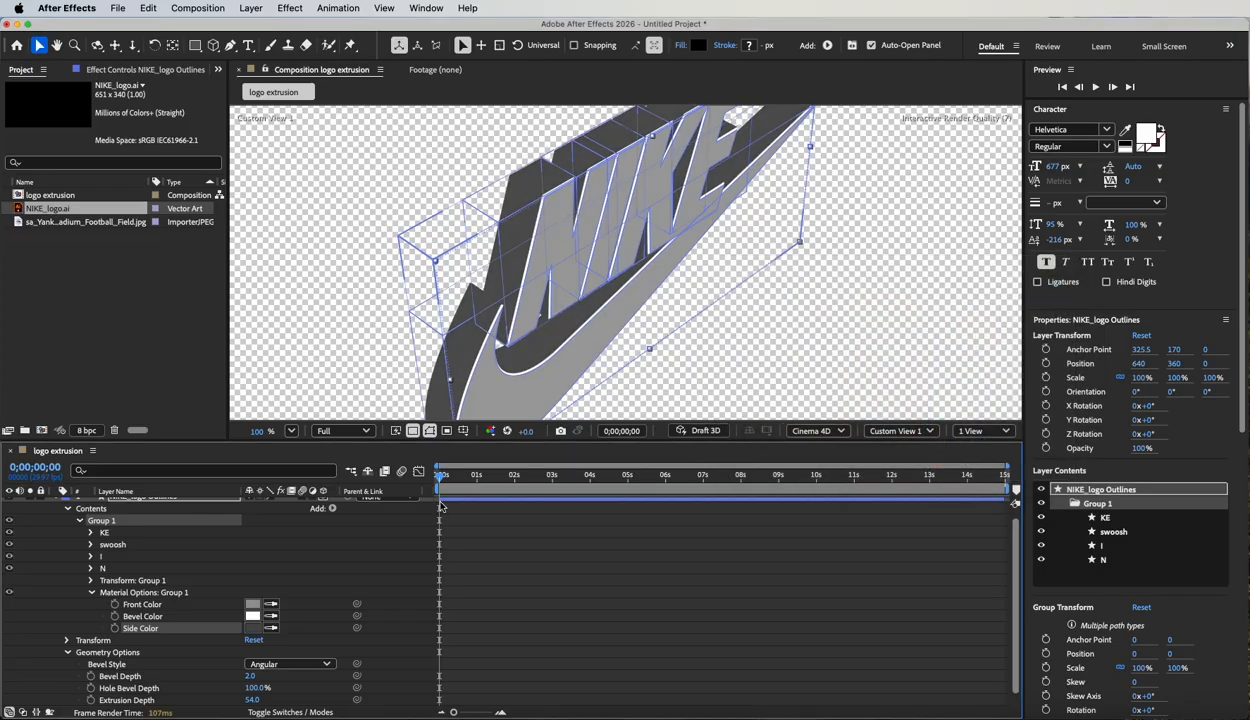
Add a Back Color property to Group 1, sample its color from the Front Color swatch, and collapse the group.
{"action": "left_click", "coordinate": [332, 509]}
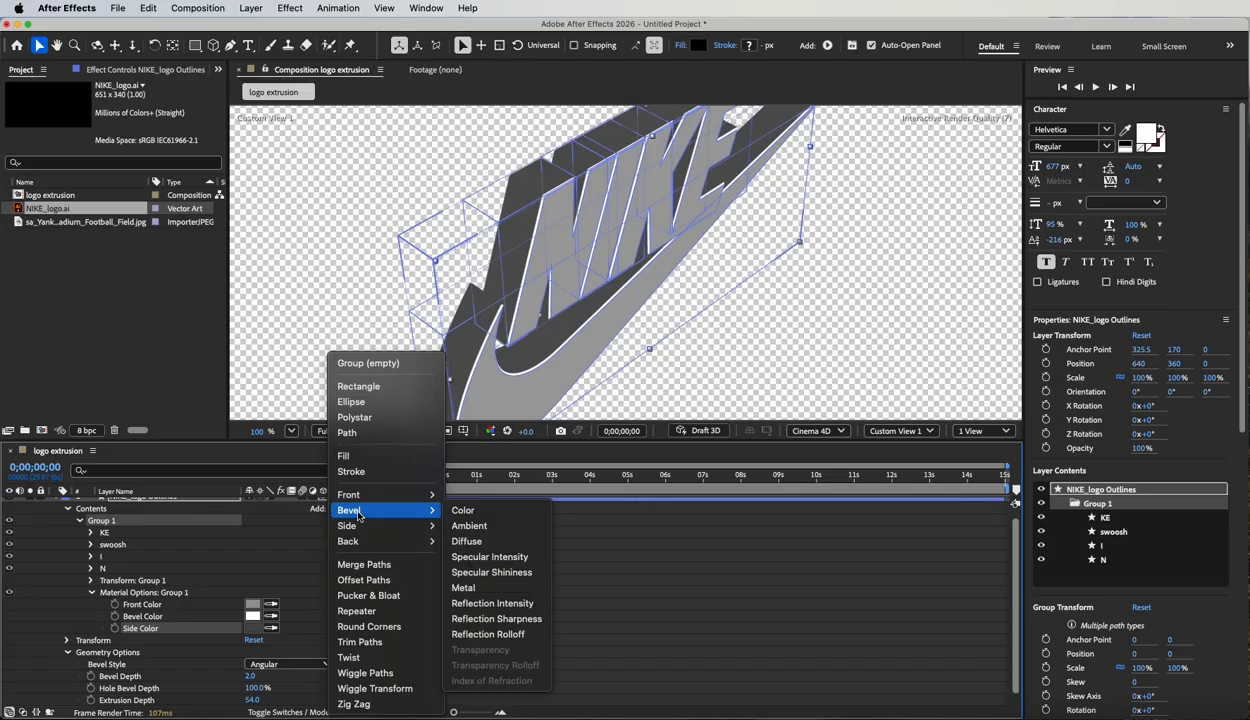
{"action": "left_click", "coordinate": [457, 536]}
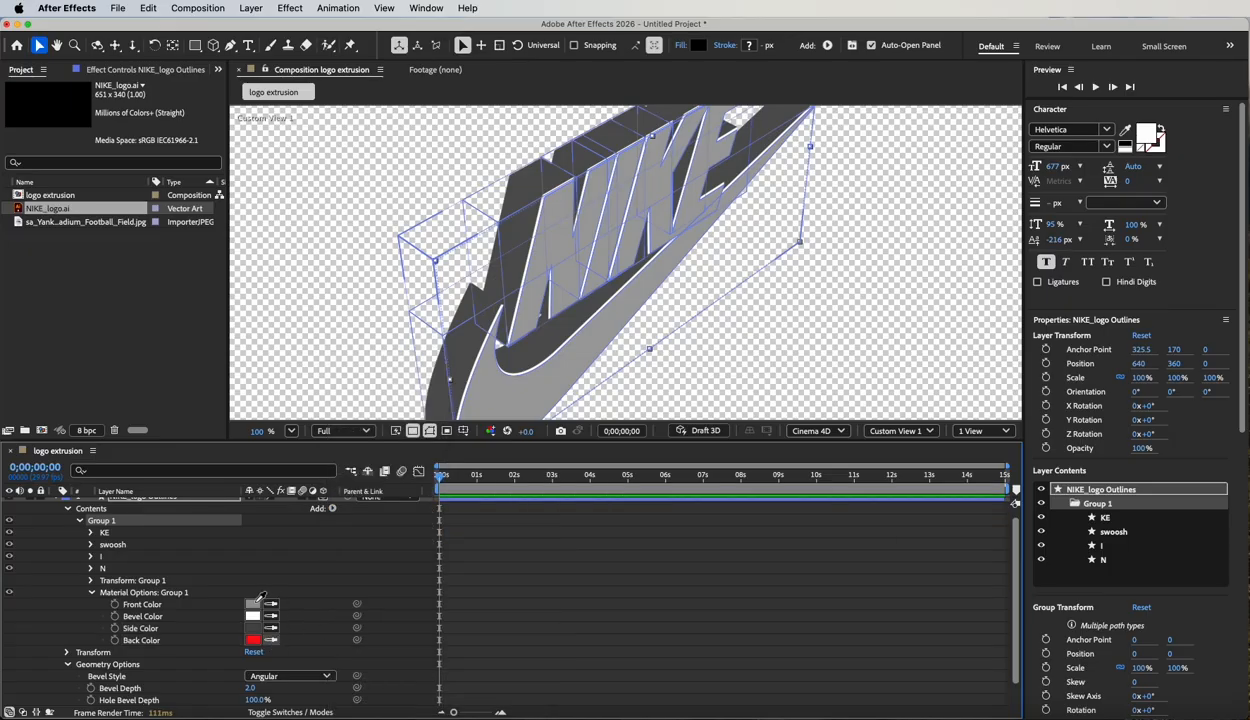
{"action": "left_click", "coordinate": [254, 603]}
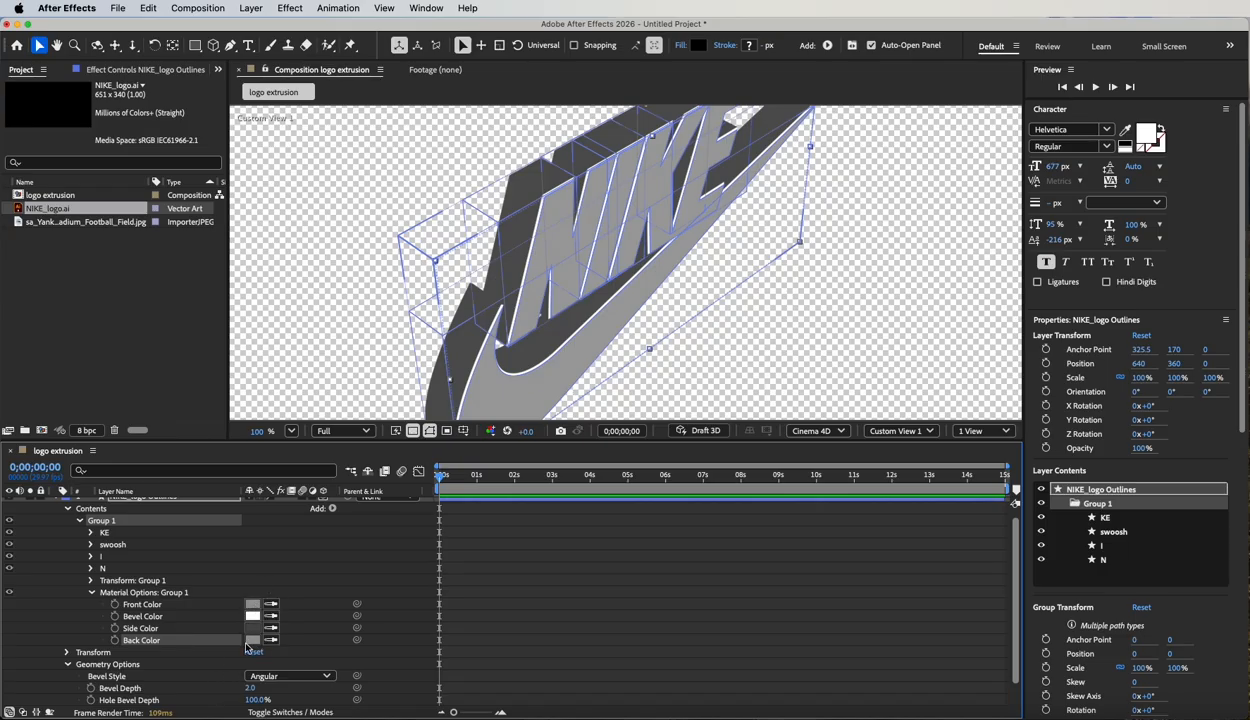
{"action": "left_click", "coordinate": [80, 522]}
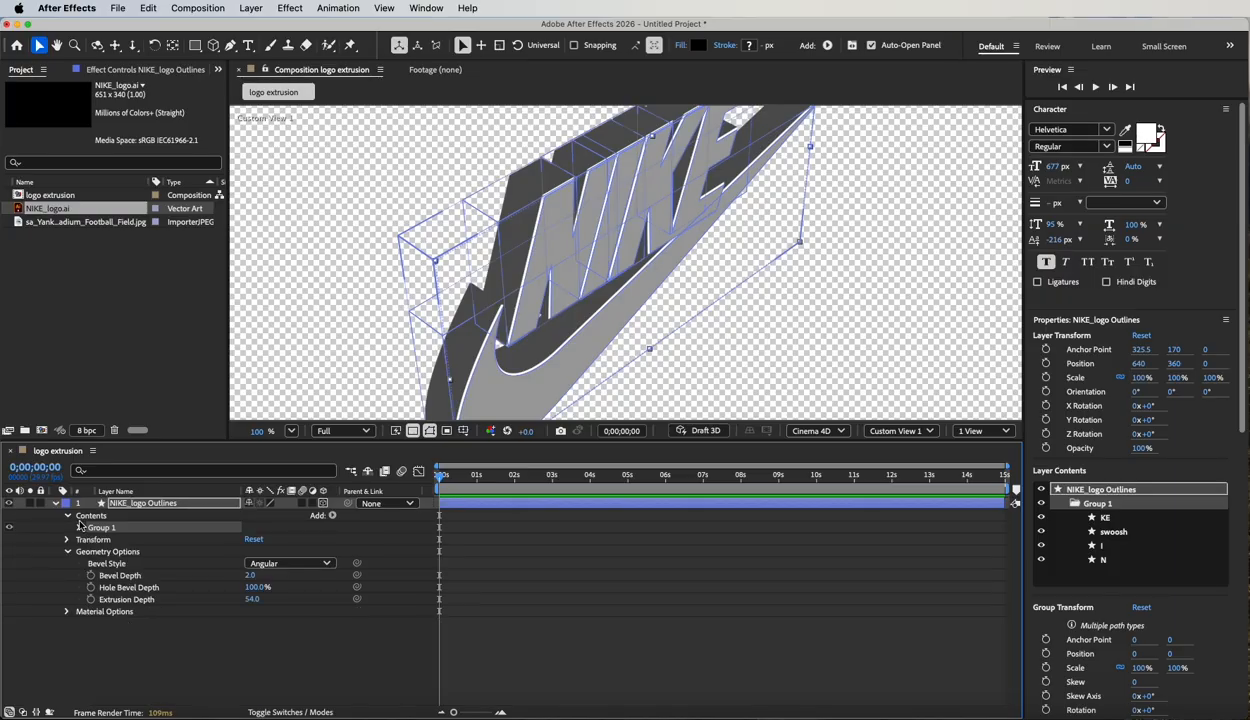
{"action": "scroll", "coordinate": [770, 340], "scroll_direction": "down", "scroll_amount": 5}
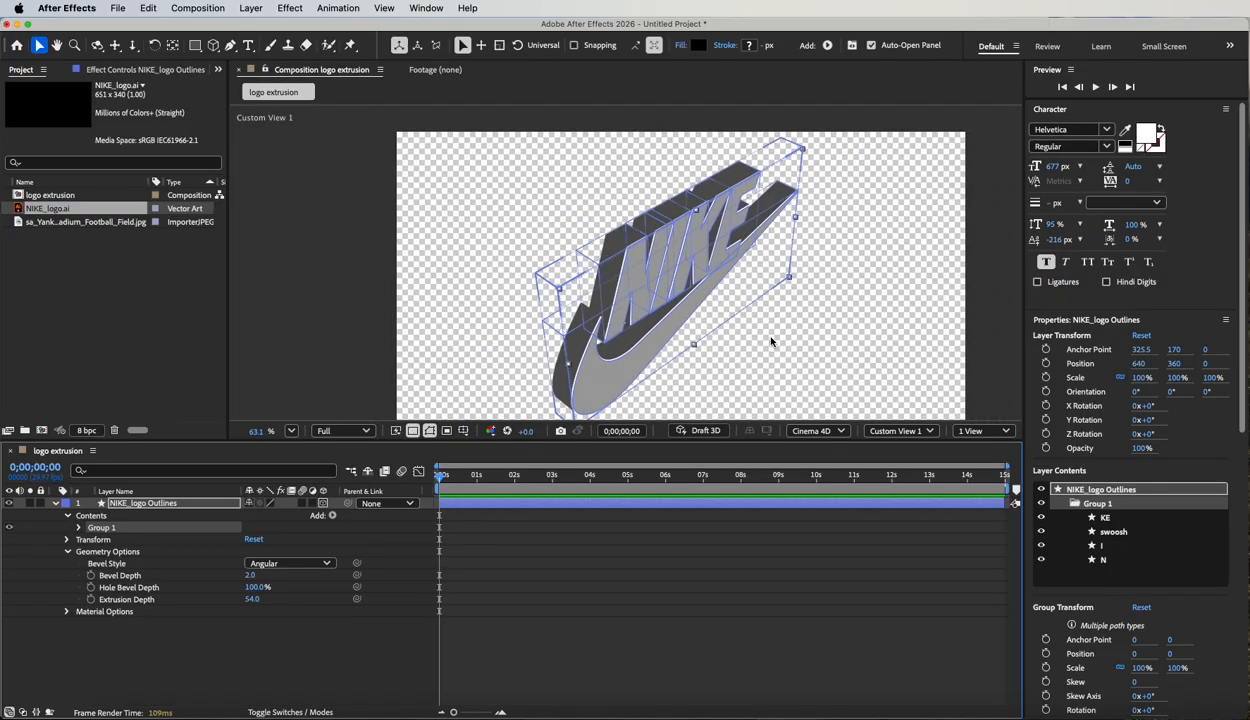
{"action": "left_click_drag", "start_coordinate": [795, 371], "coordinate": [734, 332]}
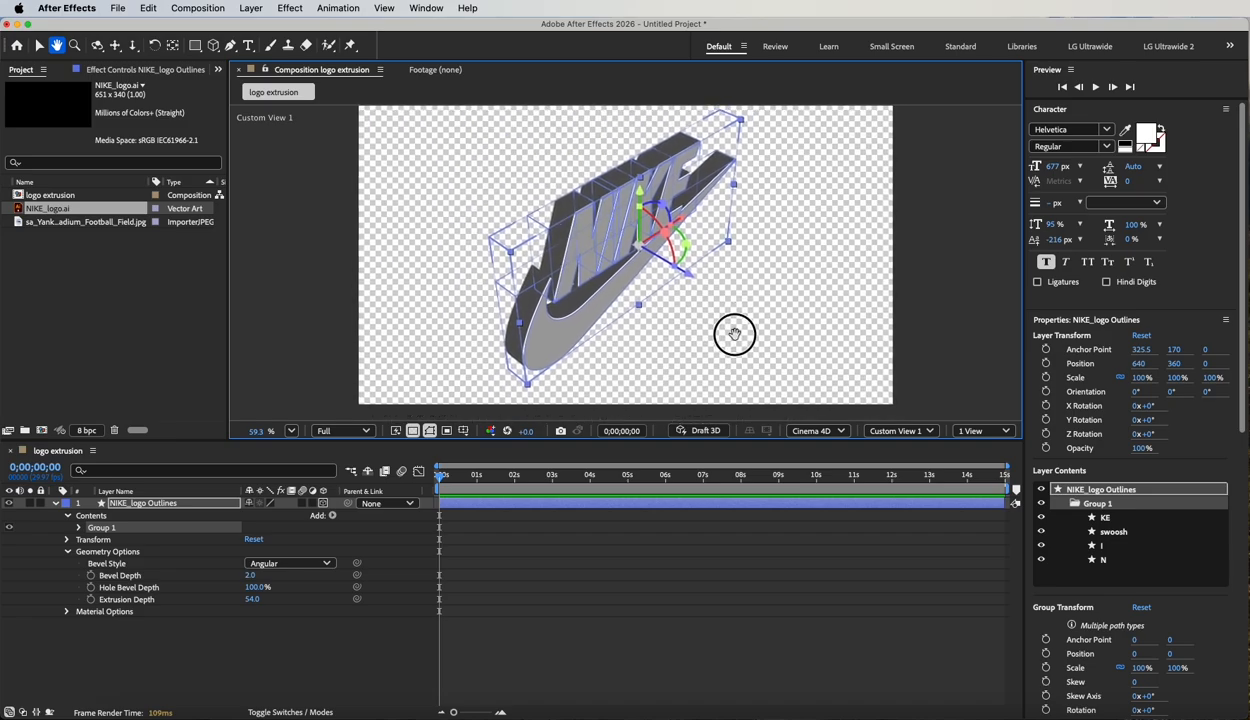
{"action": "left_click", "coordinate": [144, 660]}
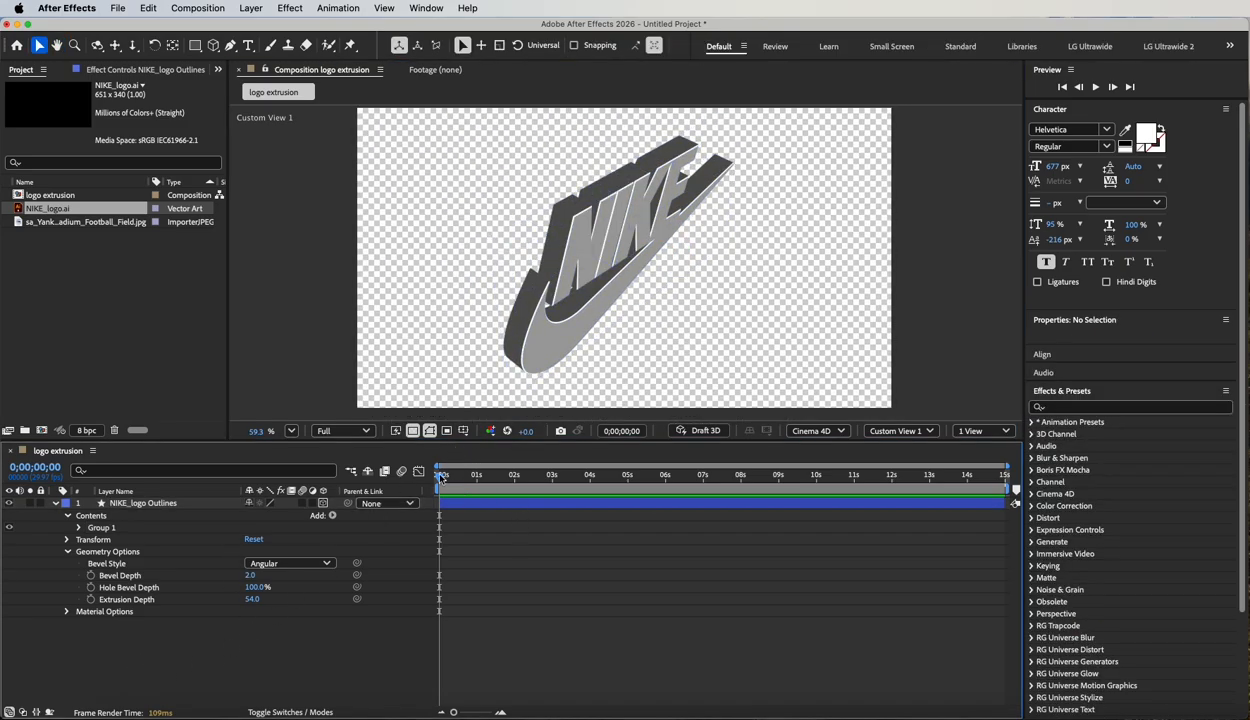
Expand the logo layer's Transform properties and set a Position keyframe at 2 seconds.
{"action": "left_click_drag", "start_coordinate": [440, 477], "coordinate": [345, 503]}
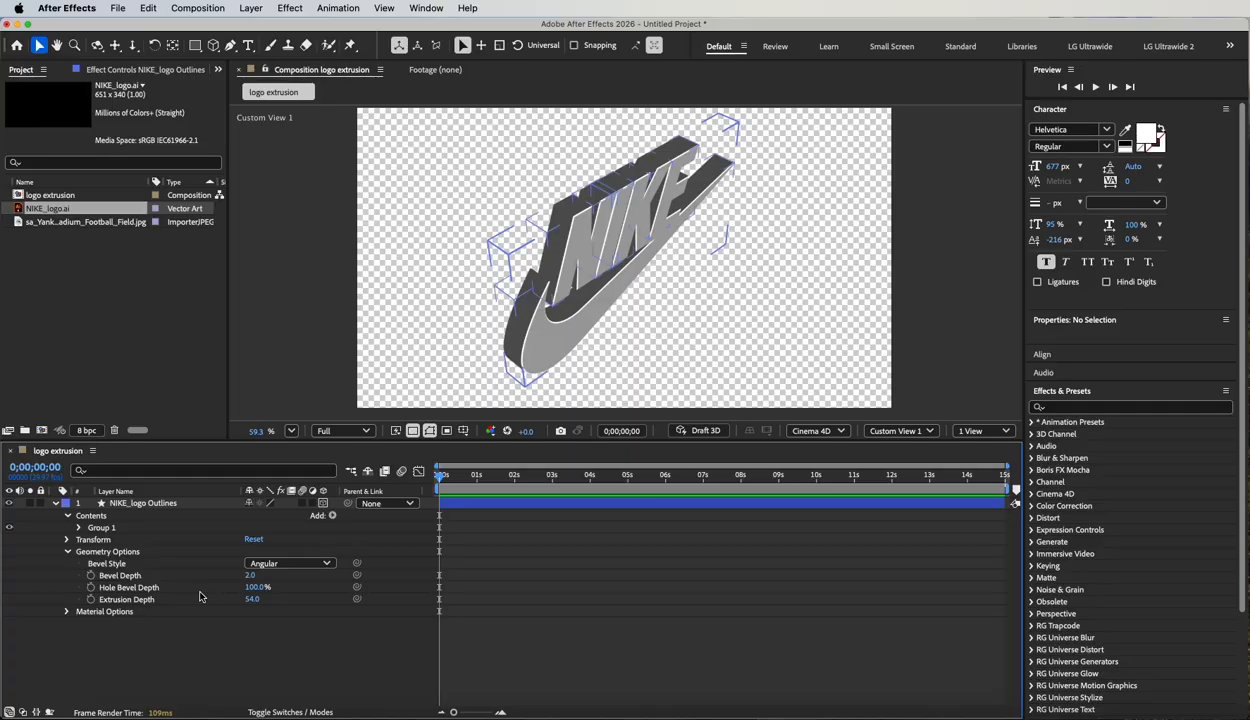
{"action": "left_click", "coordinate": [67, 540]}
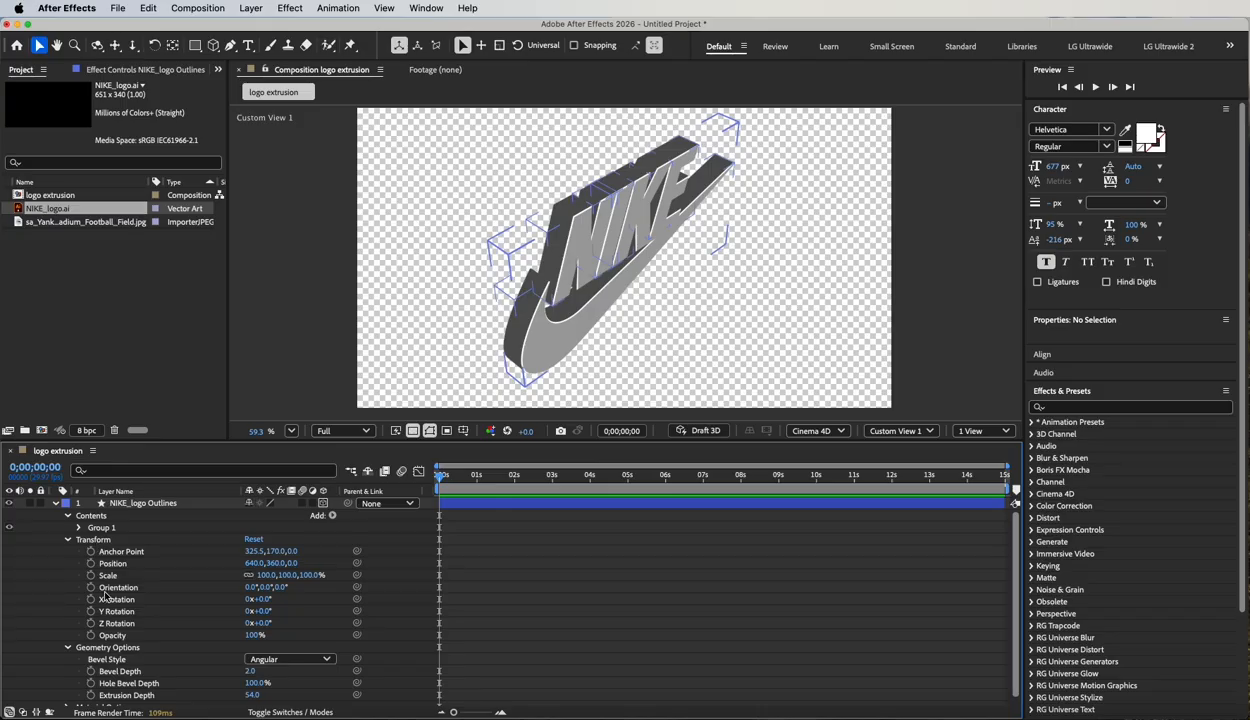
{"action": "left_click_drag", "start_coordinate": [463, 476], "coordinate": [420, 478]}
{"action": "left_click", "coordinate": [91, 563]}
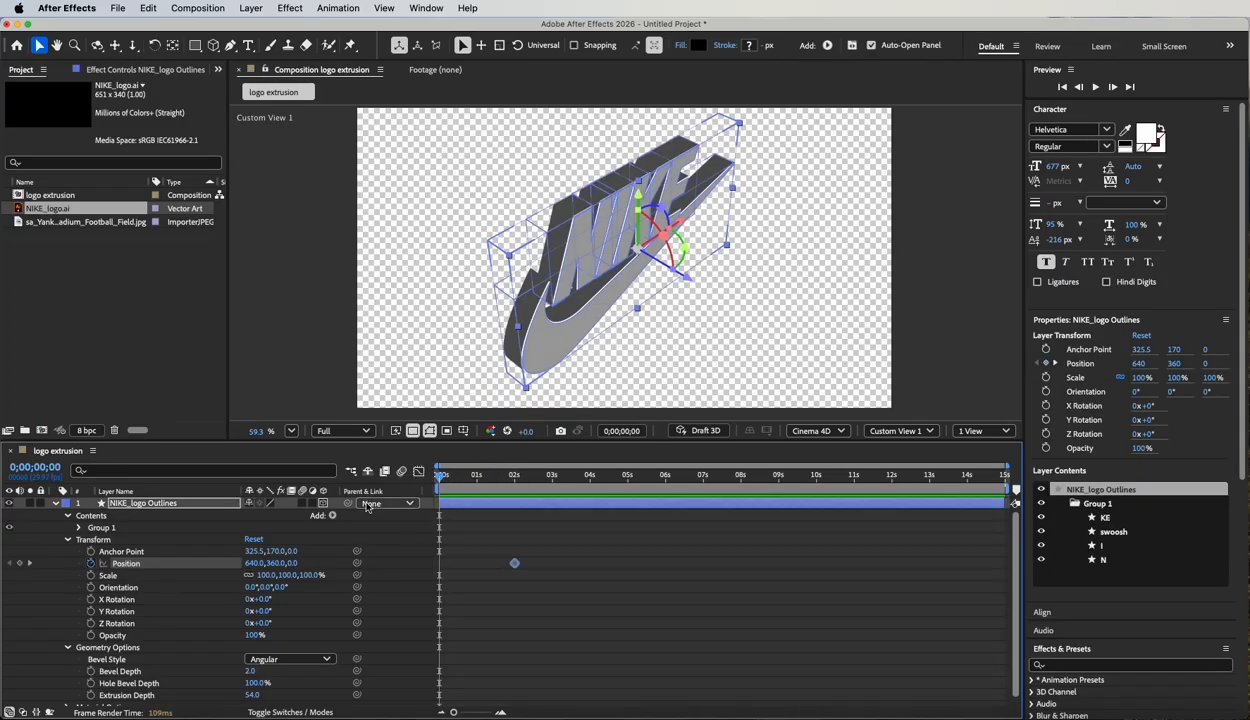
Add a Position keyframe at 0 seconds with the logo layer's Z position at 13141, viewed through the Active Camera.
{"action": "left_click_drag", "start_coordinate": [293, 566], "coordinate": [654, 597]}
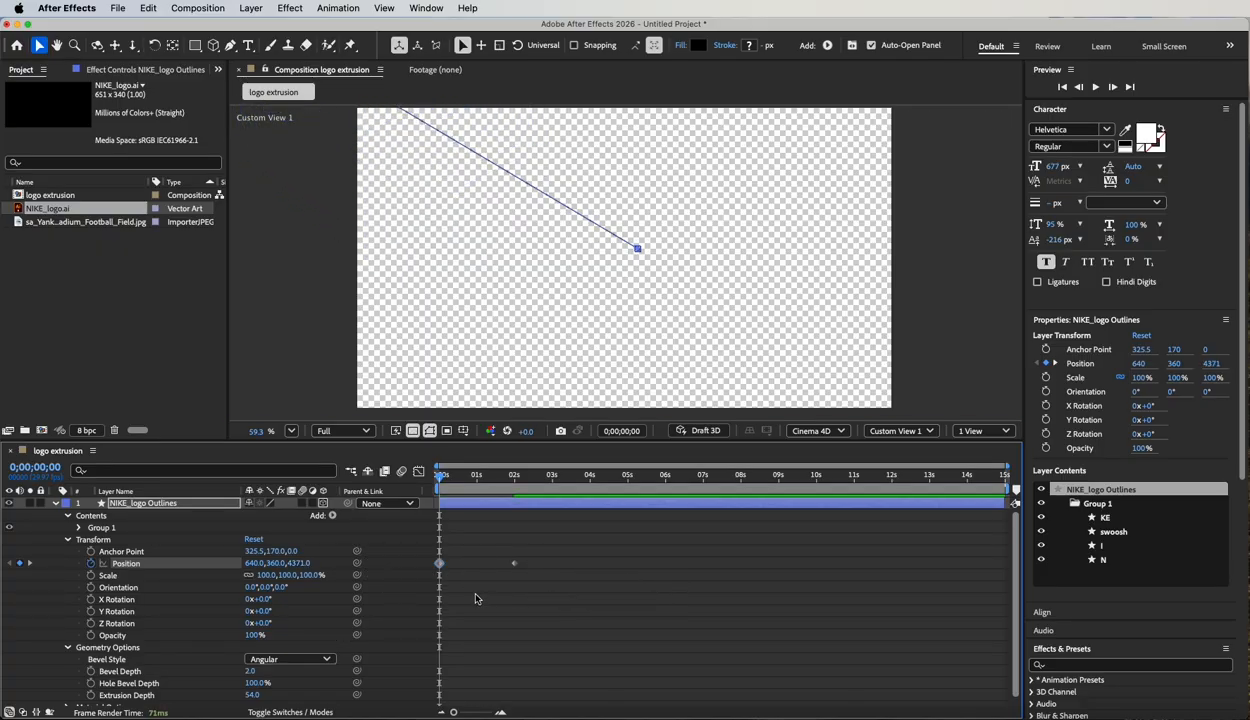
{"action": "left_click_drag", "start_coordinate": [295, 563], "coordinate": [453, 580]}
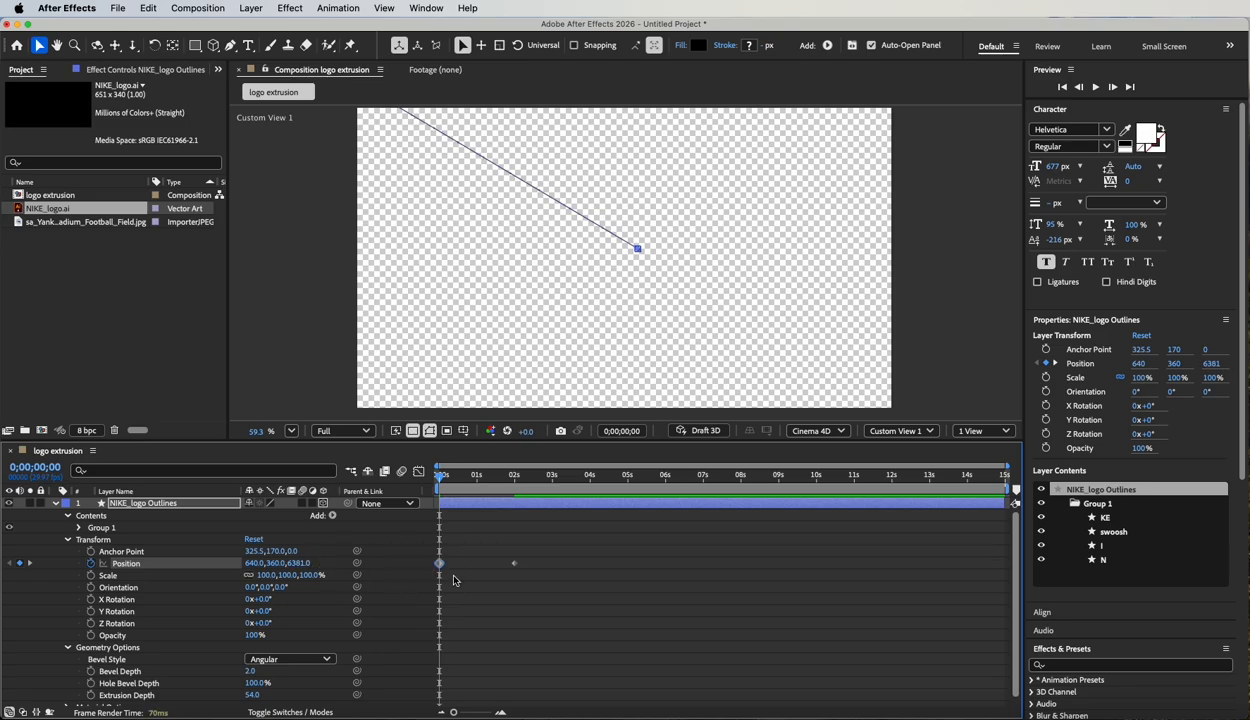
{"action": "left_click", "coordinate": [912, 432]}
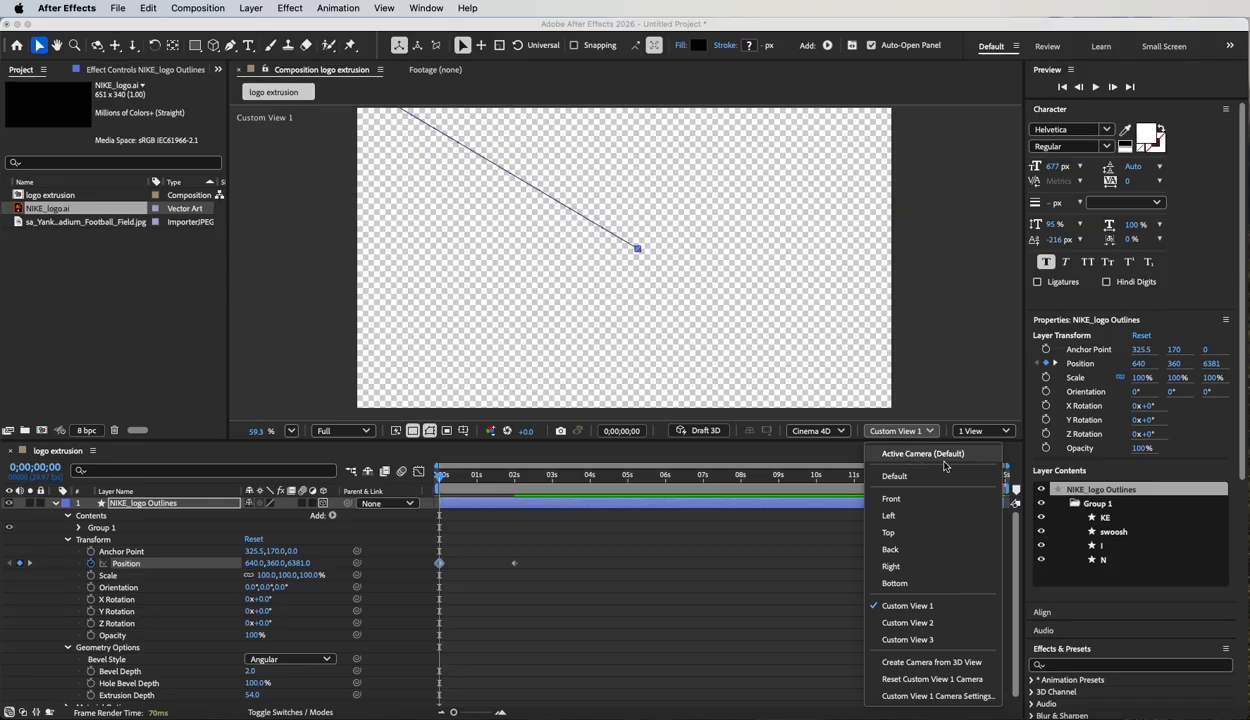
{"action": "left_click", "coordinate": [922, 454]}
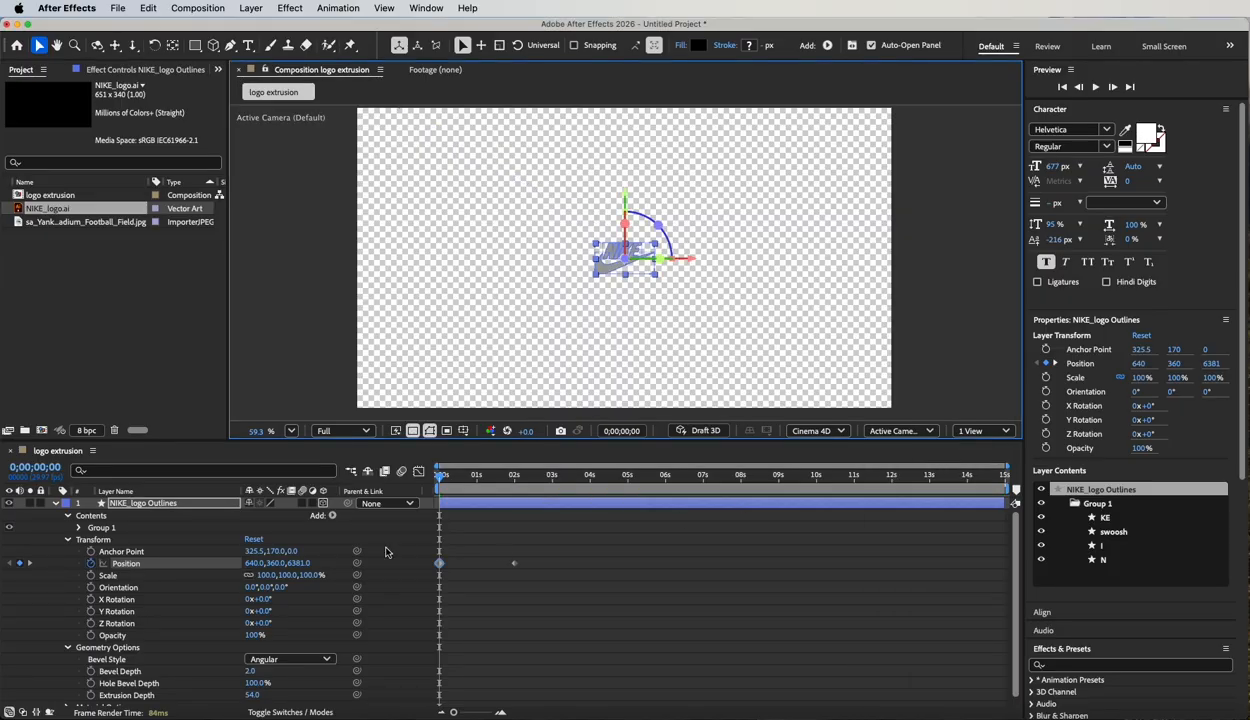
{"action": "left_click_drag", "start_coordinate": [296, 563], "coordinate": [786, 590]}
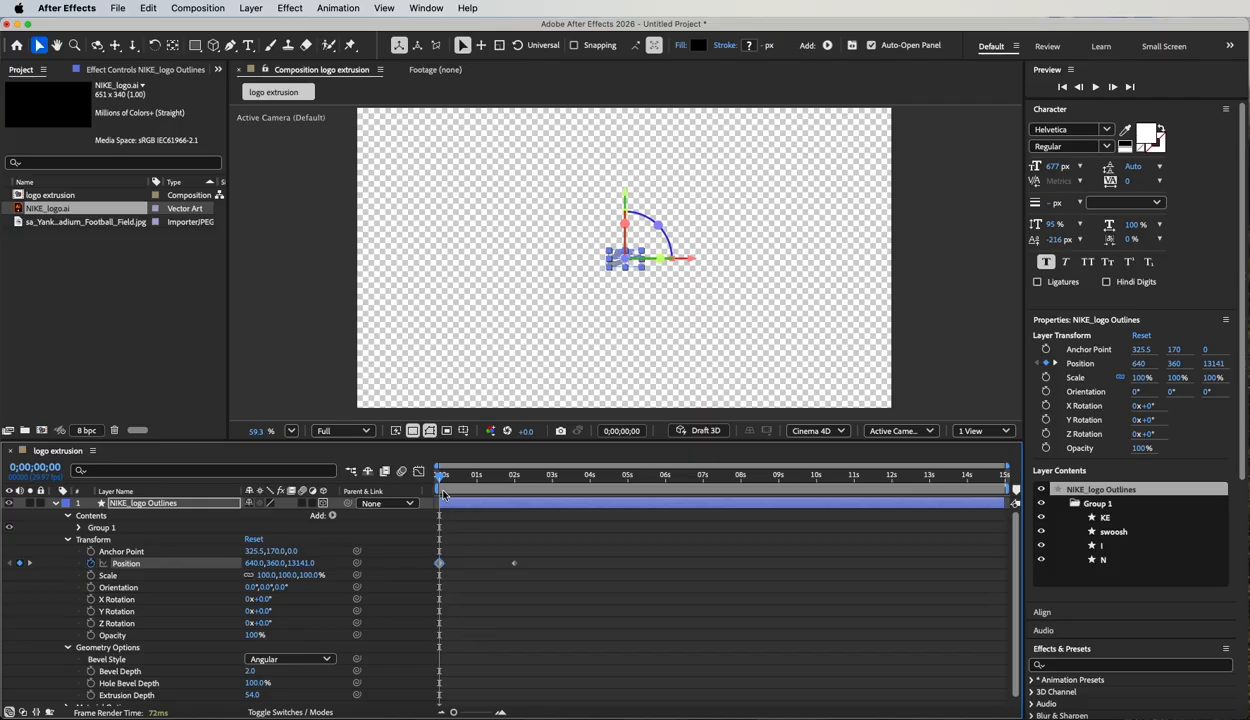
Preview the logo's fly-in animation from the start of the composition.
{"action": "left_click_drag", "start_coordinate": [440, 477], "coordinate": [403, 485]}
{"action": "key", "text": "space"}
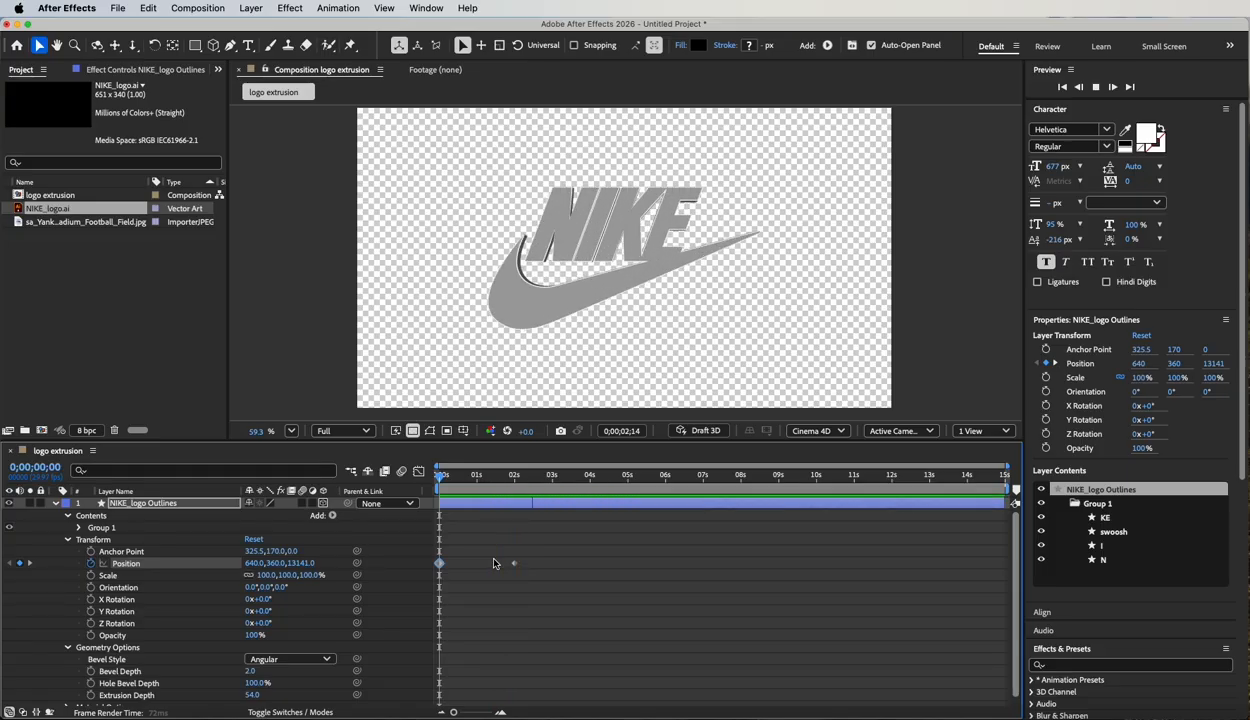
{"action": "key", "text": "space"}
Set the logo layer's Z position at 2 seconds to -500 and collapse the layer.
{"action": "left_click_drag", "start_coordinate": [475, 476], "coordinate": [515, 478]}
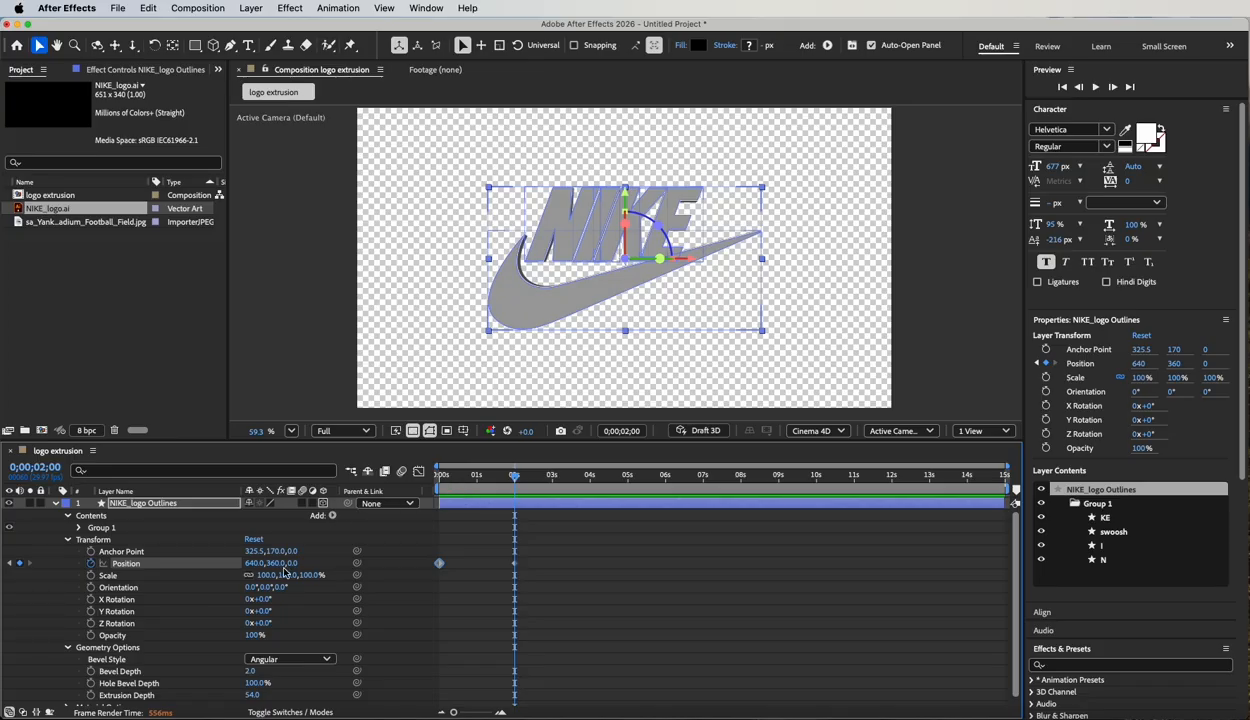
{"action": "left_click_drag", "start_coordinate": [289, 563], "coordinate": [252, 563]}
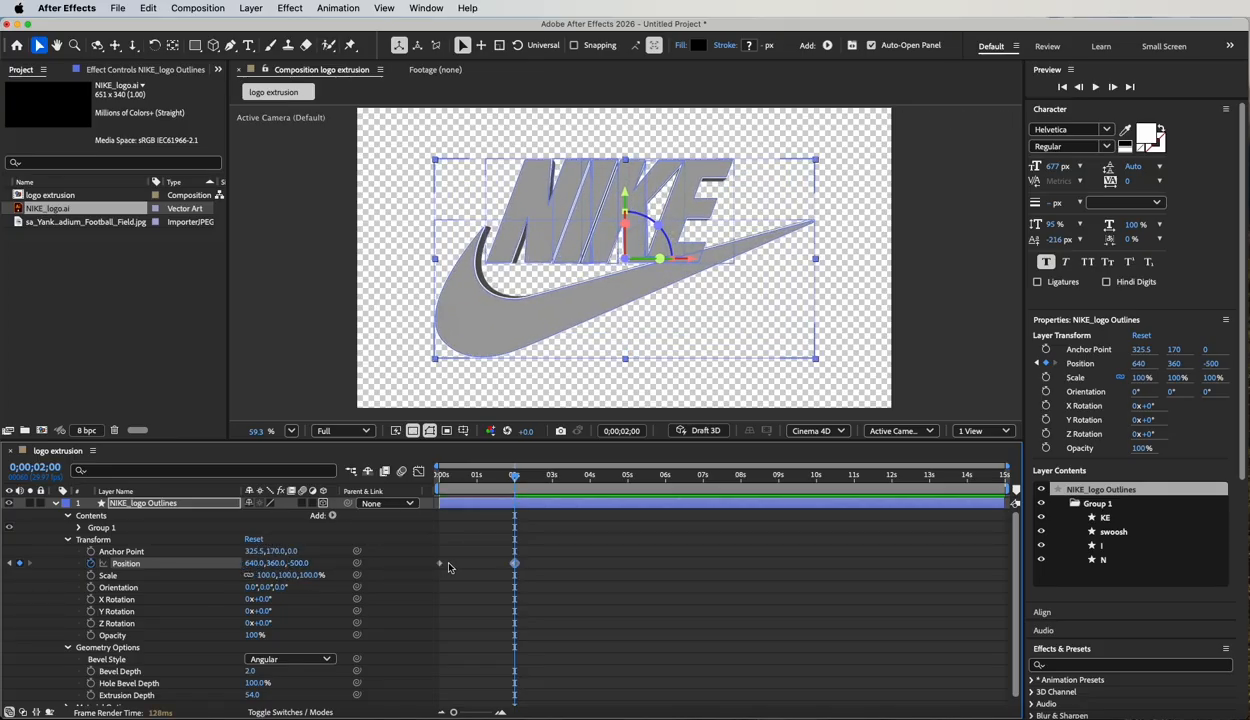
{"action": "mouse_move", "coordinate": [514, 476]}
{"action": "left_mouse_down"}
{"action": "mouse_move", "coordinate": [405, 478]}
{"action": "mouse_move", "coordinate": [509, 496]}
{"action": "left_mouse_up"}
{"action": "left_click", "coordinate": [55, 503]}
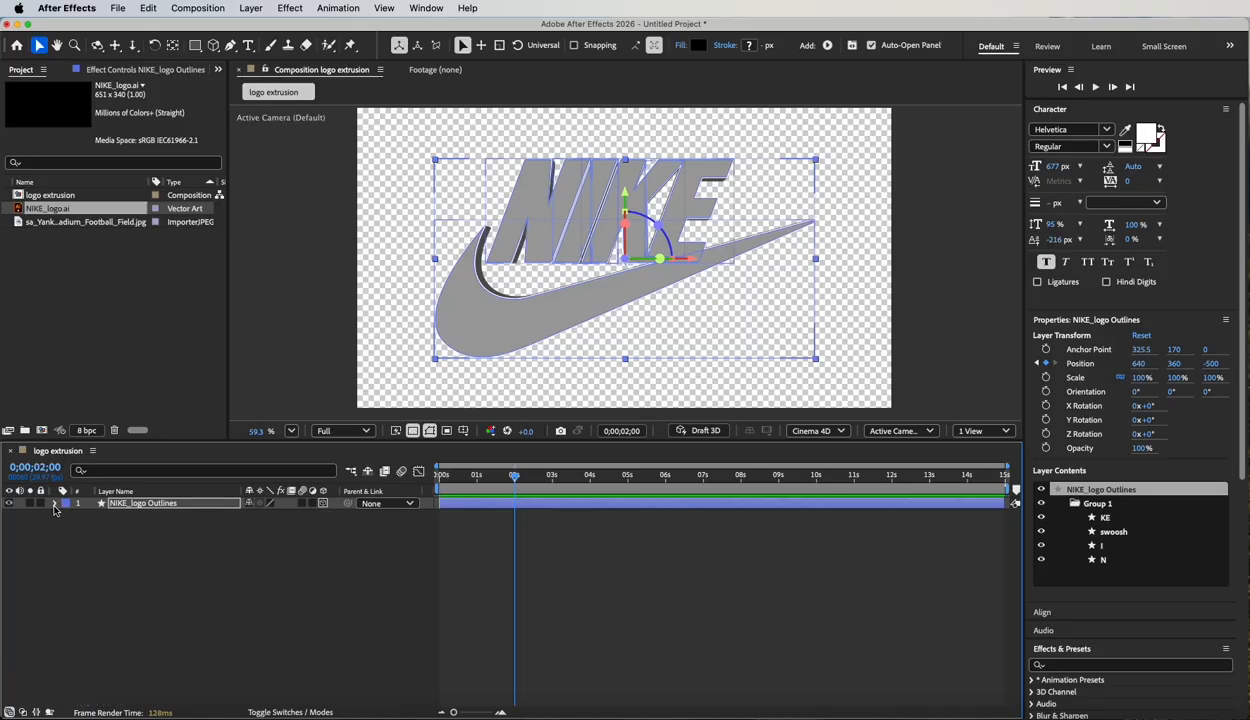
Create a new Two-Node Camera layer named Camera 1.
{"action": "left_click", "coordinate": [250, 8]}
{"action": "mouse_move", "coordinate": [250, 29]}
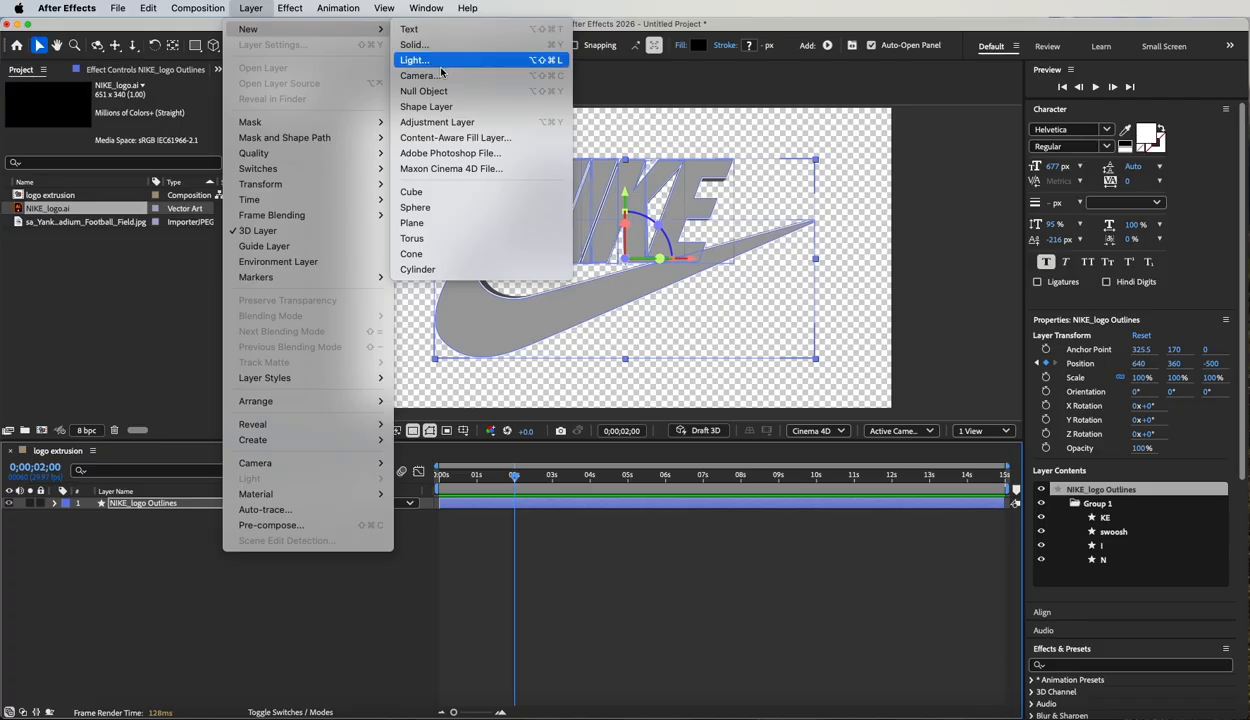
{"action": "left_click", "coordinate": [437, 76]}
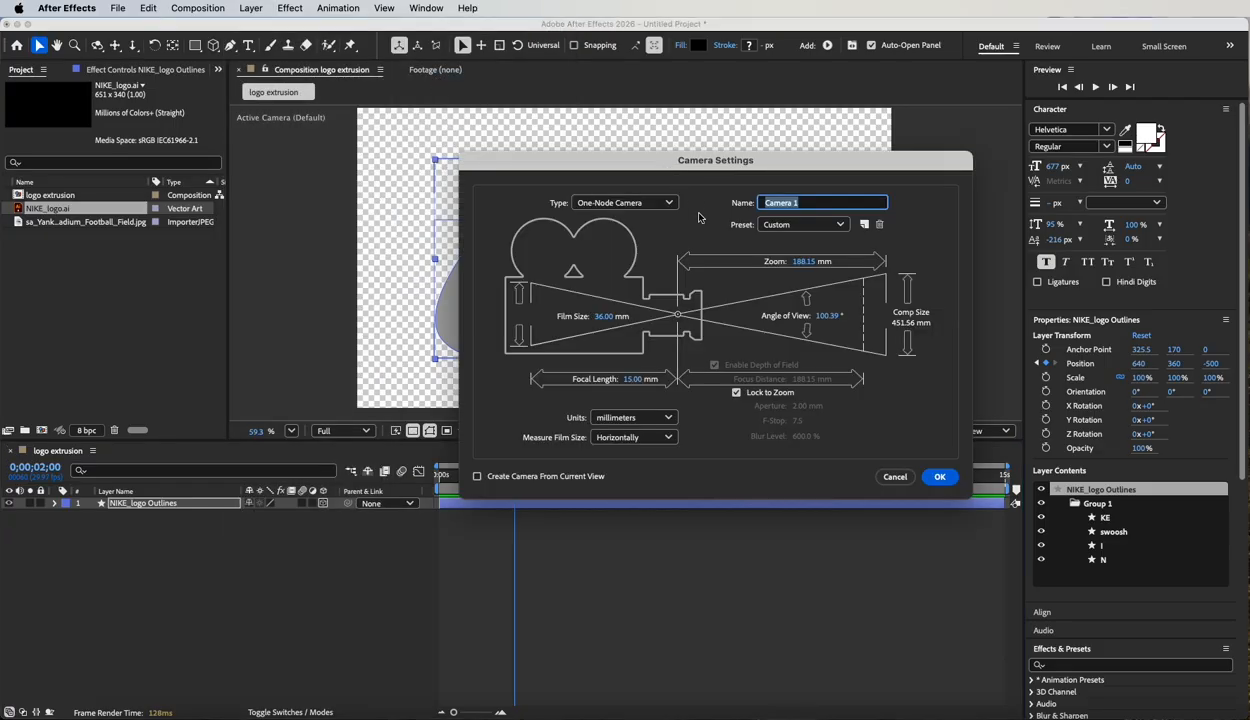
{"action": "left_click", "coordinate": [628, 204]}
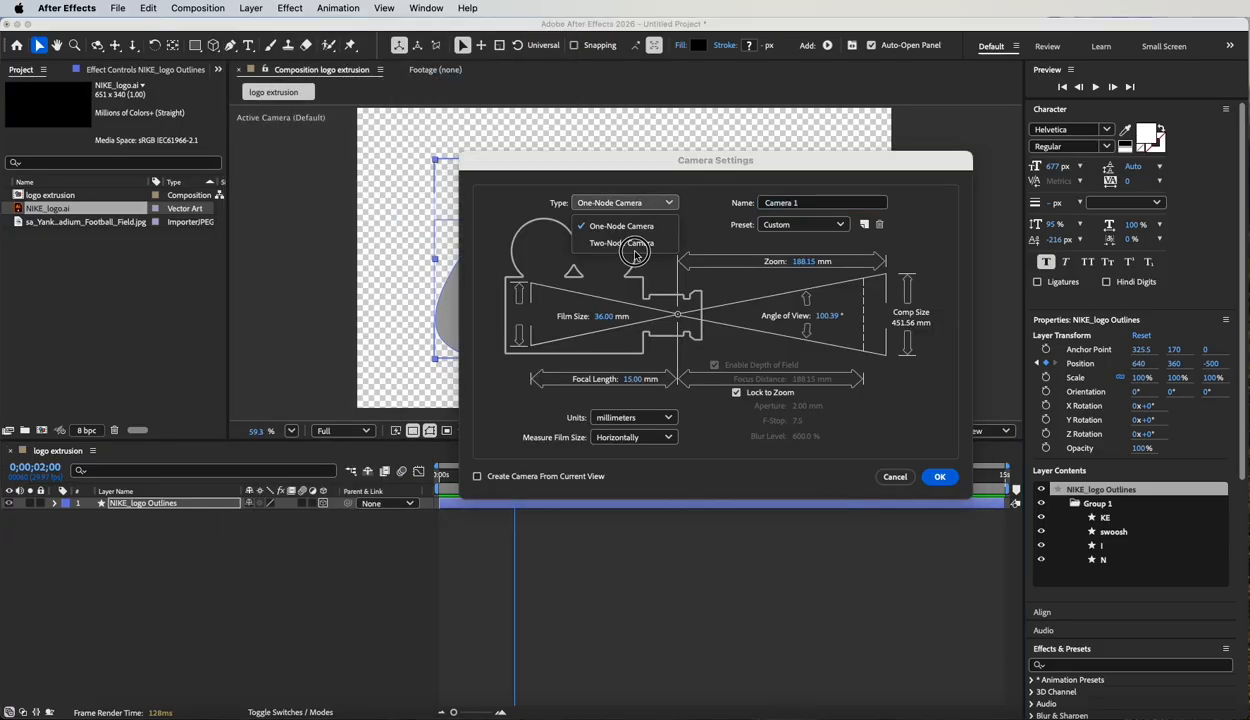
{"action": "left_click", "coordinate": [636, 256]}
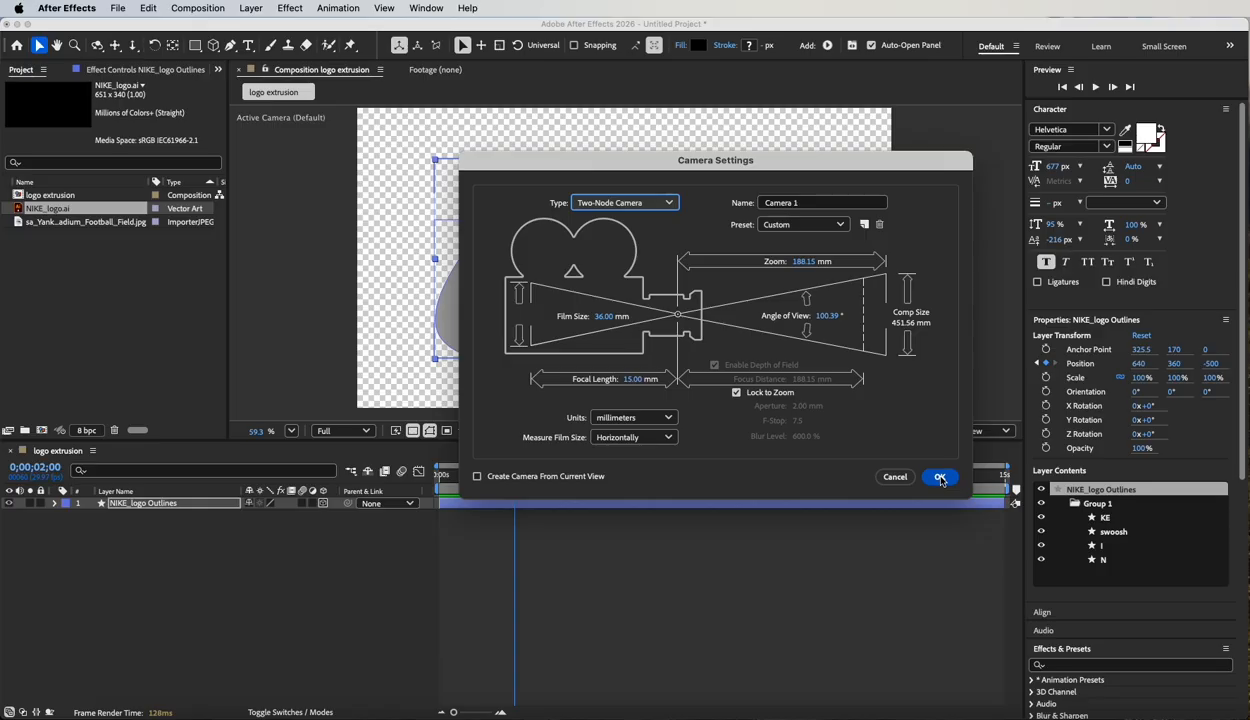
{"action": "left_click", "coordinate": [940, 478]}
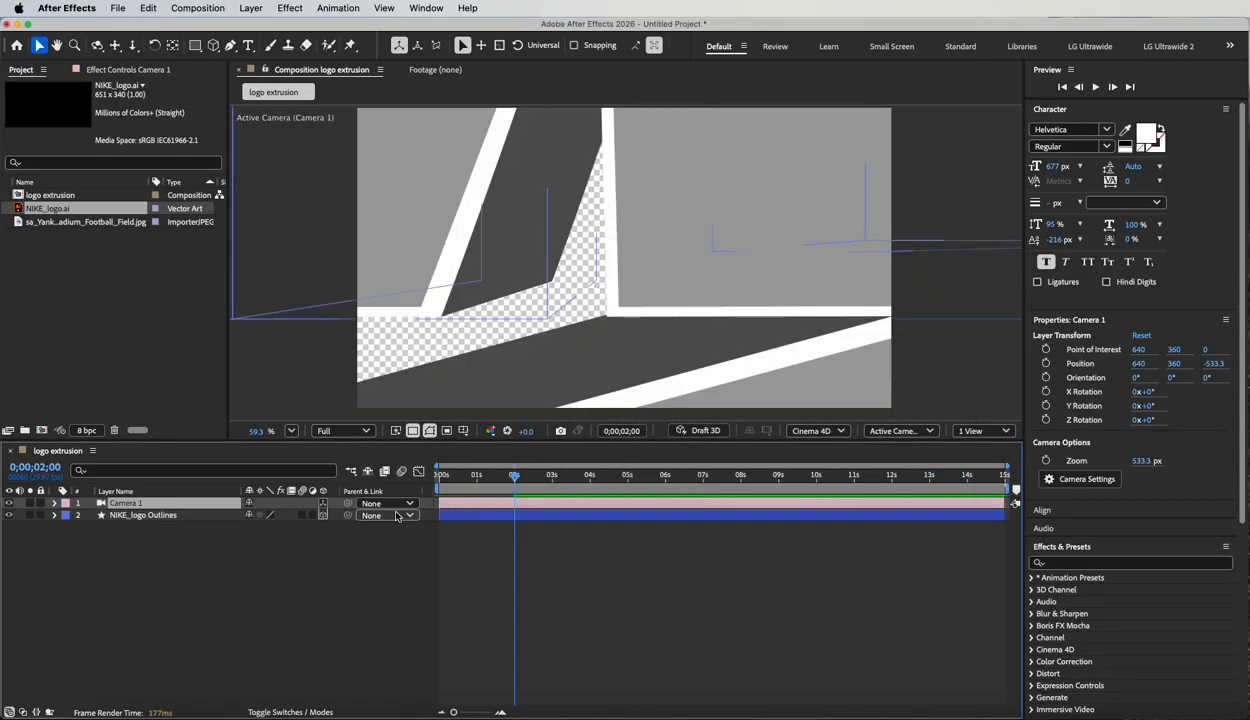
Reopen Camera 1's settings, try the 50mm preset, and apply the 15mm preset instead.
{"action": "double_click", "coordinate": [133, 504]}
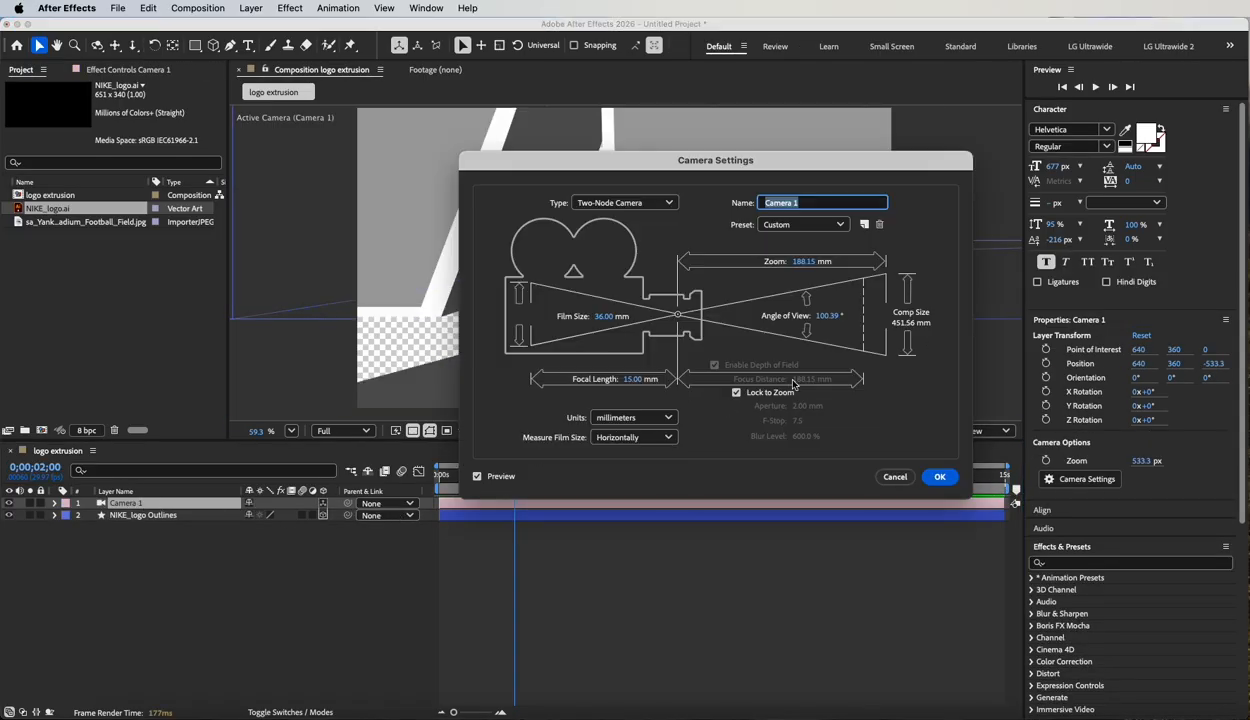
{"action": "left_click", "coordinate": [803, 226]}
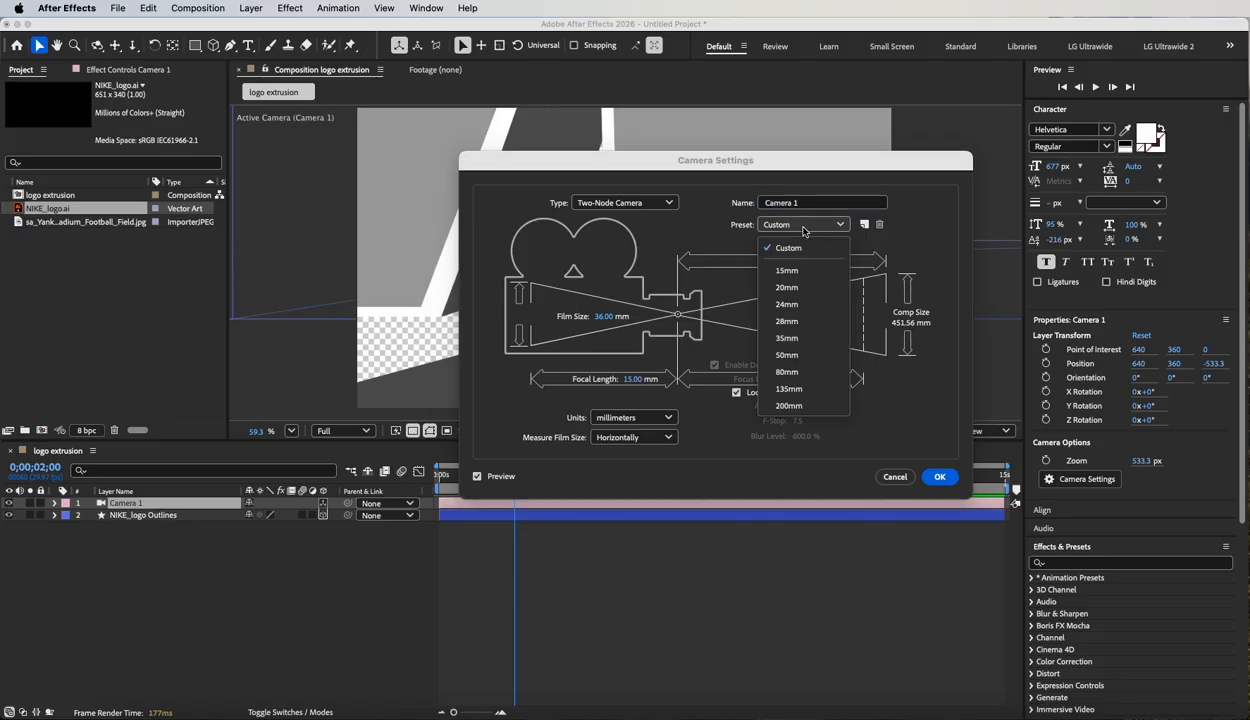
{"action": "left_click", "coordinate": [786, 355]}
{"action": "left_click", "coordinate": [798, 226]}
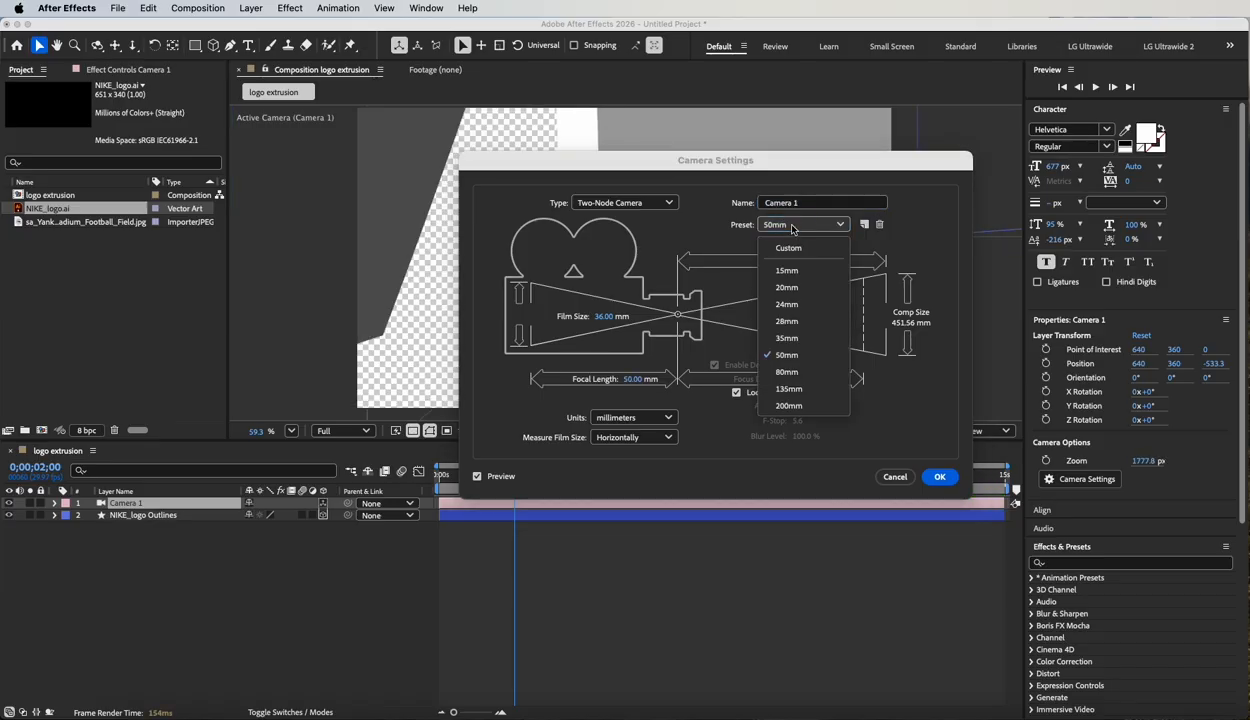
{"action": "left_click", "coordinate": [787, 275]}
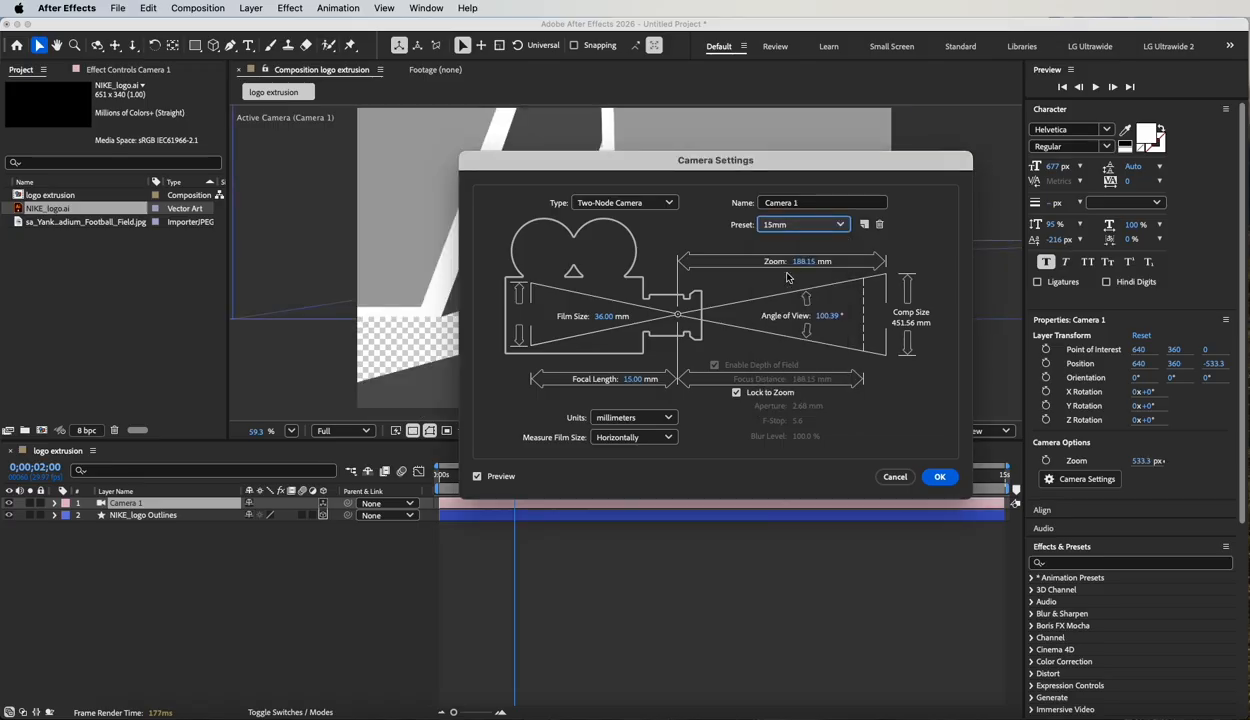
{"action": "left_click", "coordinate": [940, 478]}
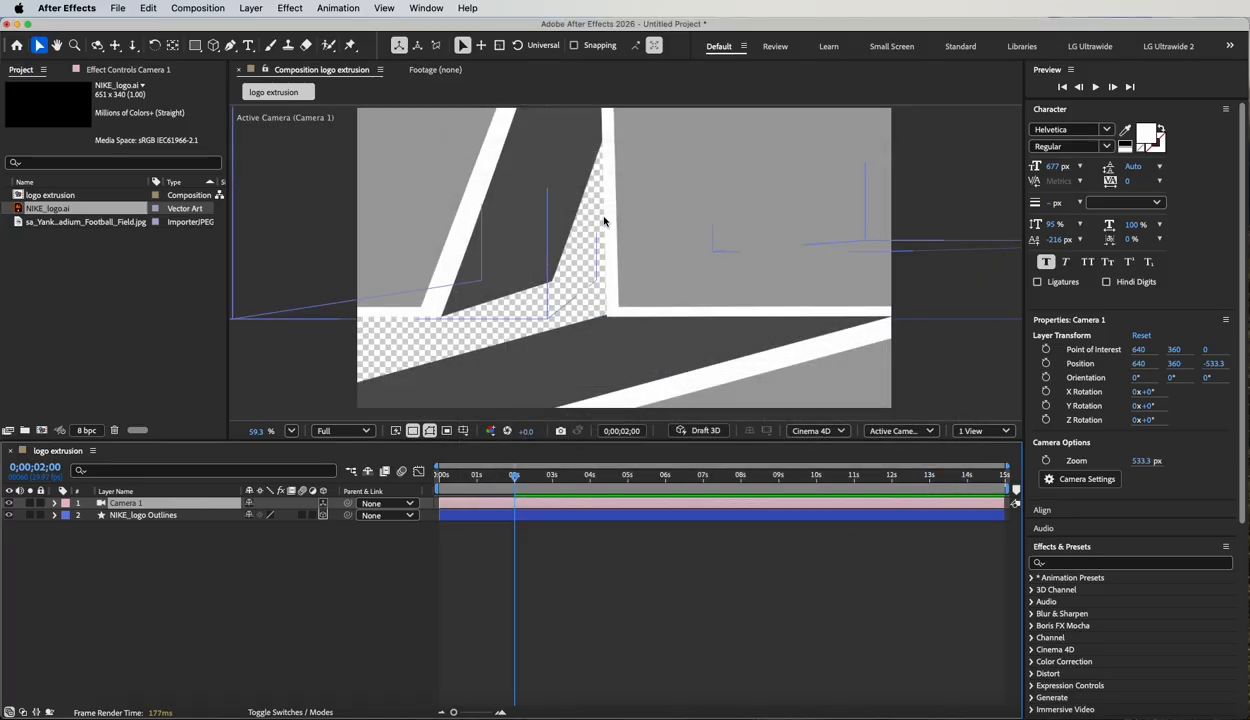
Reset the logo layer's Z position at 2 seconds to 0 and adjust it to -160.
{"action": "left_click", "coordinate": [185, 515]}
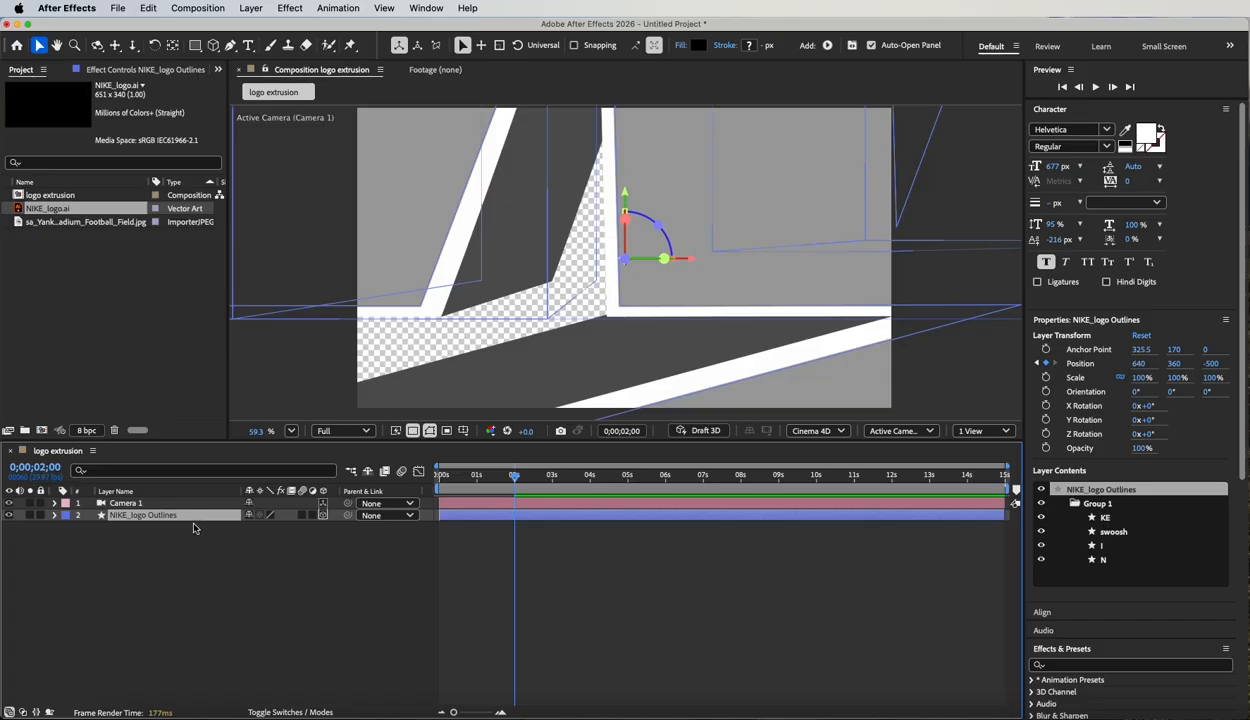
{"action": "left_click", "coordinate": [306, 528]}
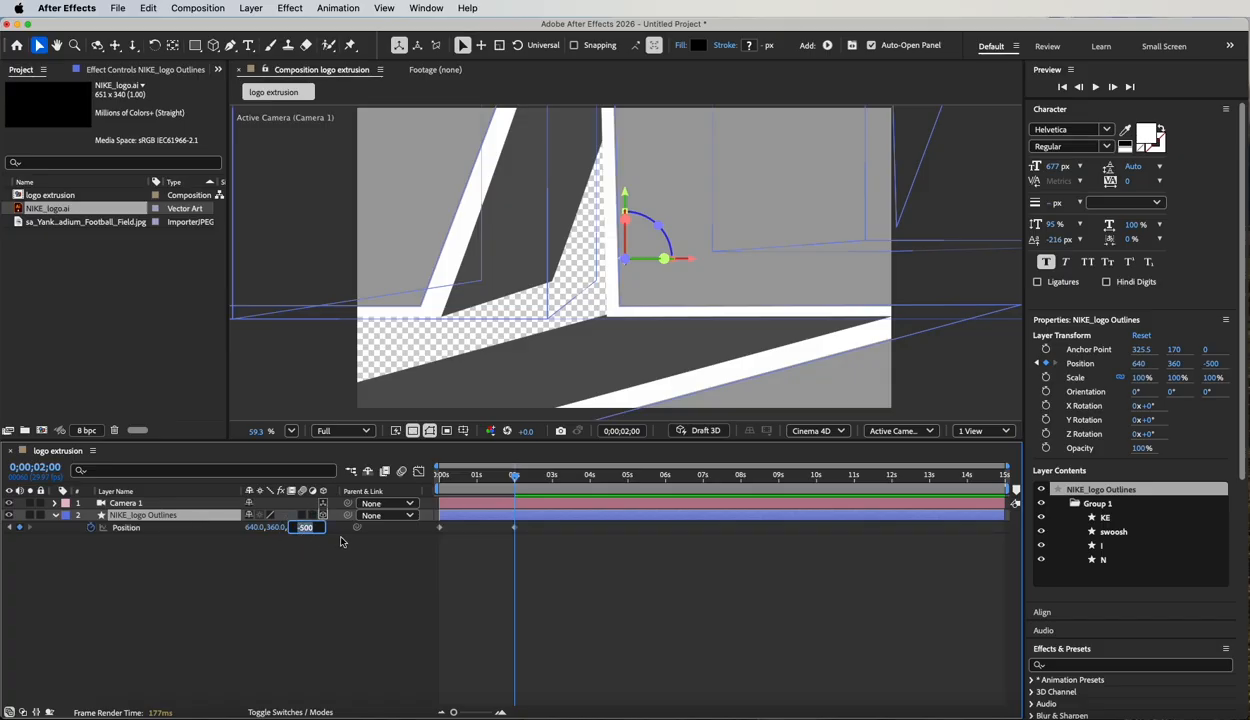
{"action": "type", "text": "0"}
{"action": "key", "text": "Return"}
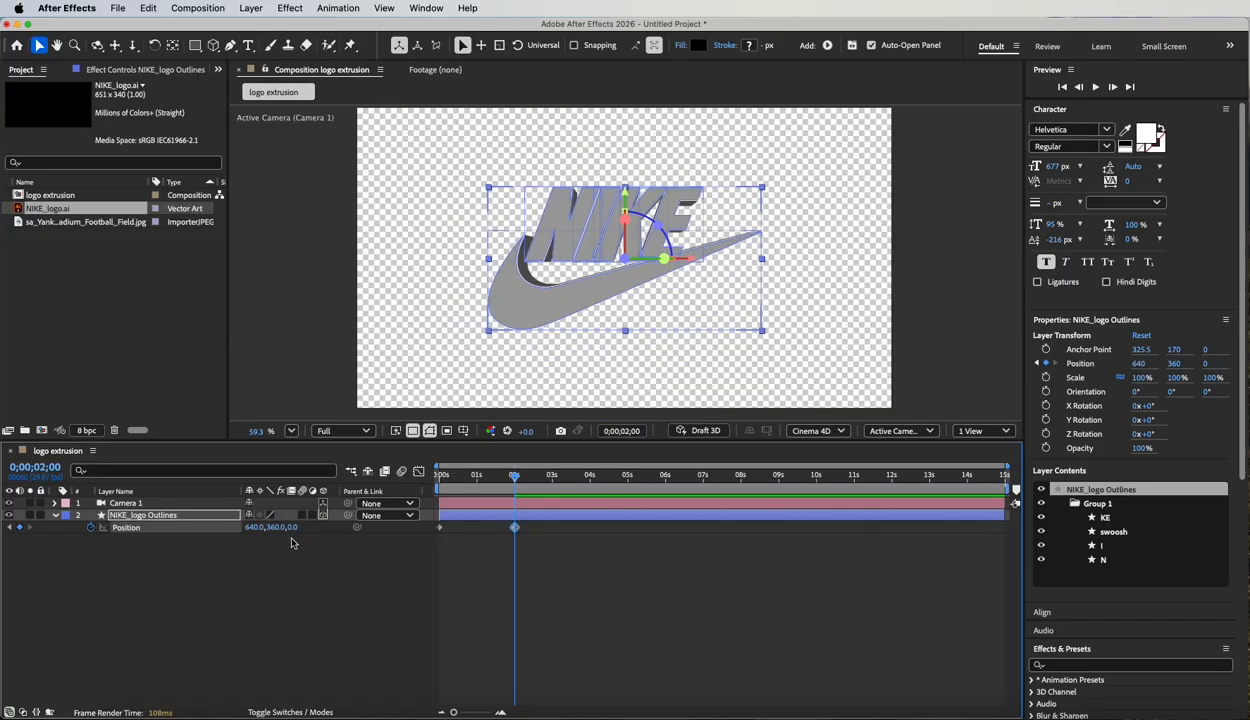
{"action": "left_click_drag", "start_coordinate": [293, 532], "coordinate": [258, 524]}
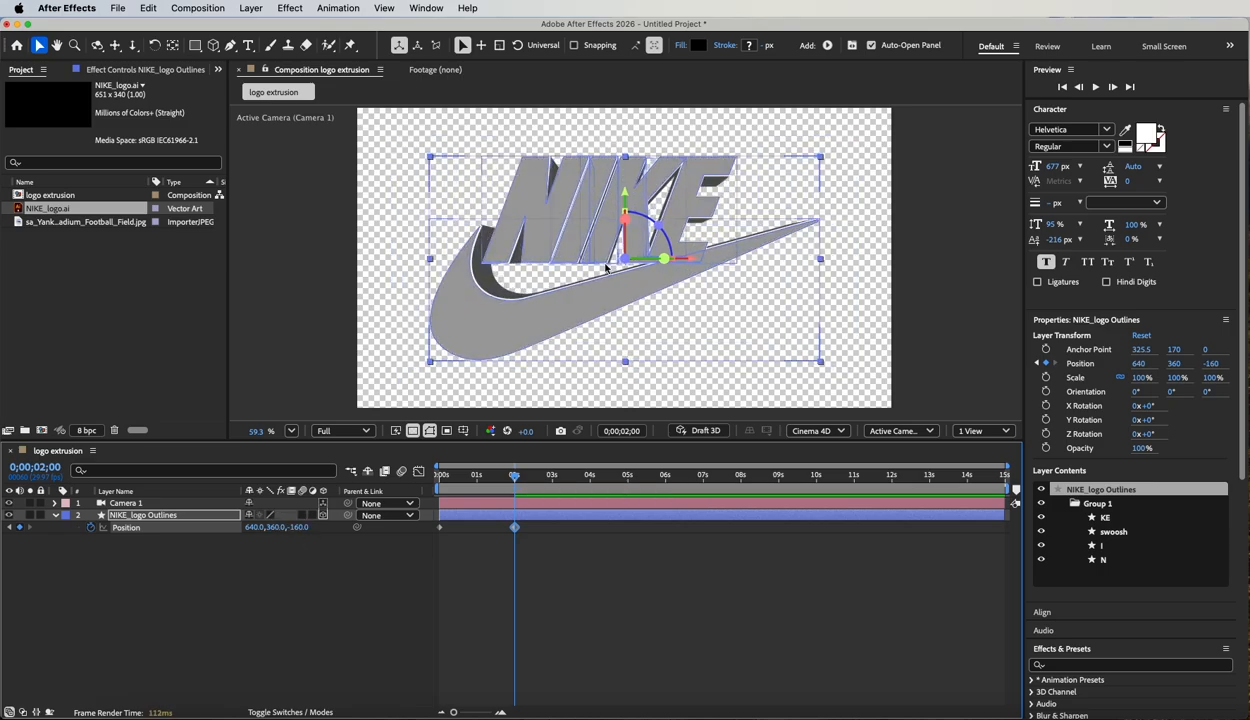
Examine the placement of Camera 1 and the logo in Custom View 1, with the current time at 0;00;02;12.
{"action": "left_click", "coordinate": [930, 431]}
{"action": "left_click", "coordinate": [895, 320]}
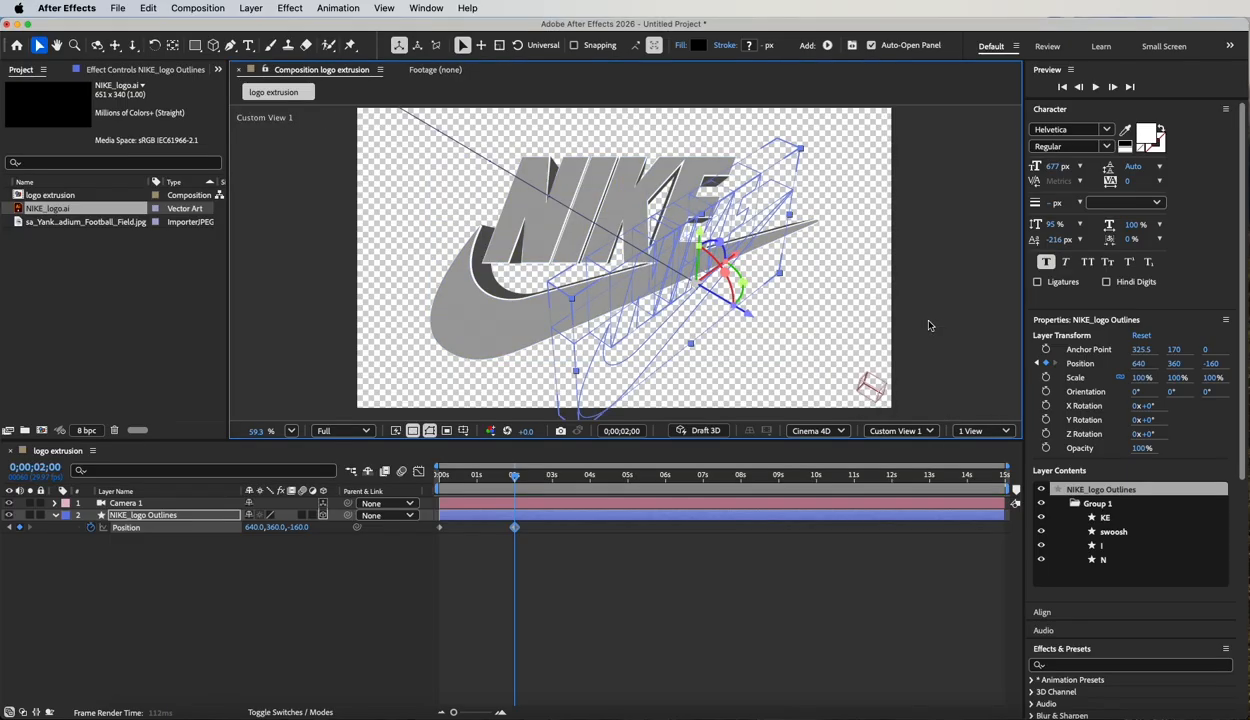
{"action": "scroll", "coordinate": [781, 330], "scroll_direction": "down", "scroll_amount": 5}
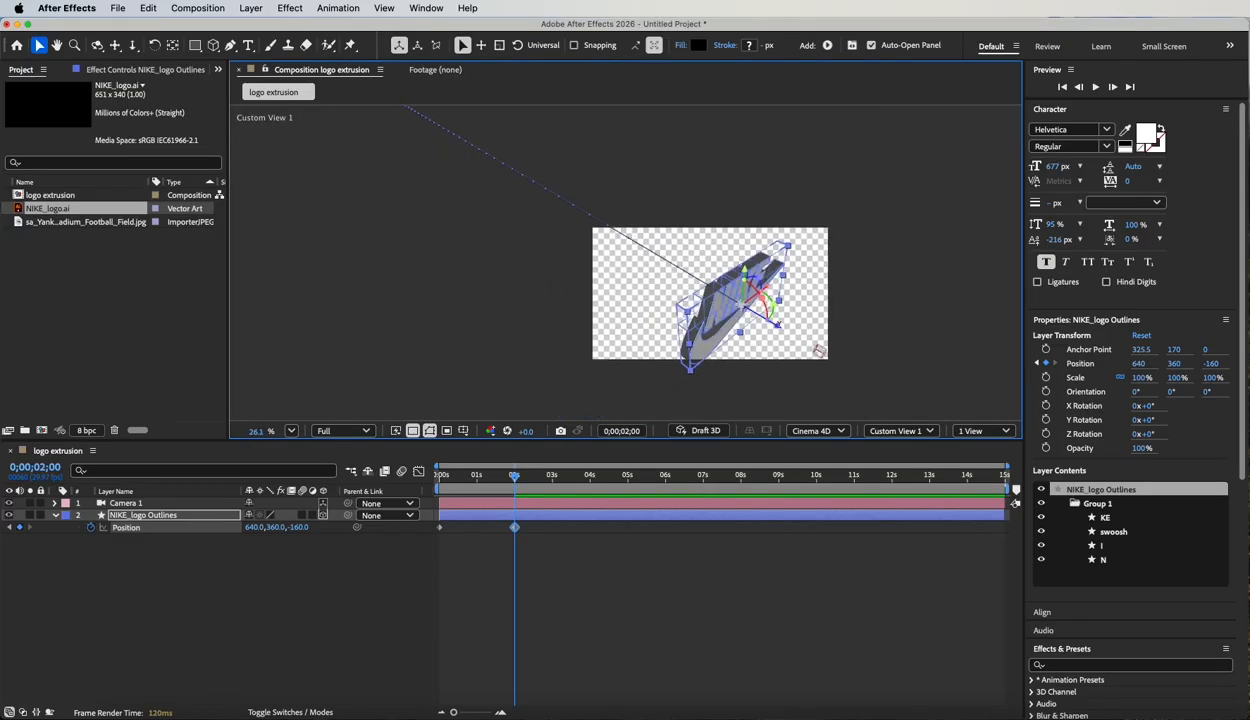
{"action": "left_click", "coordinate": [124, 504]}
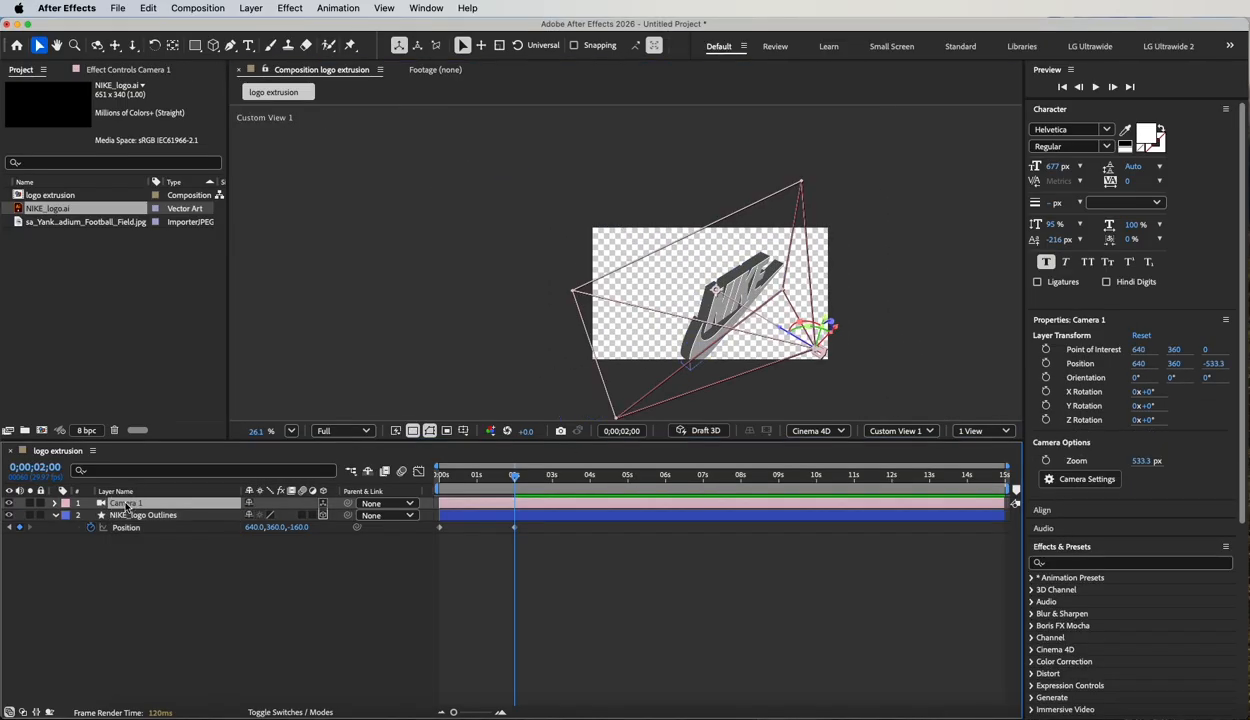
{"action": "left_click", "coordinate": [135, 515]}
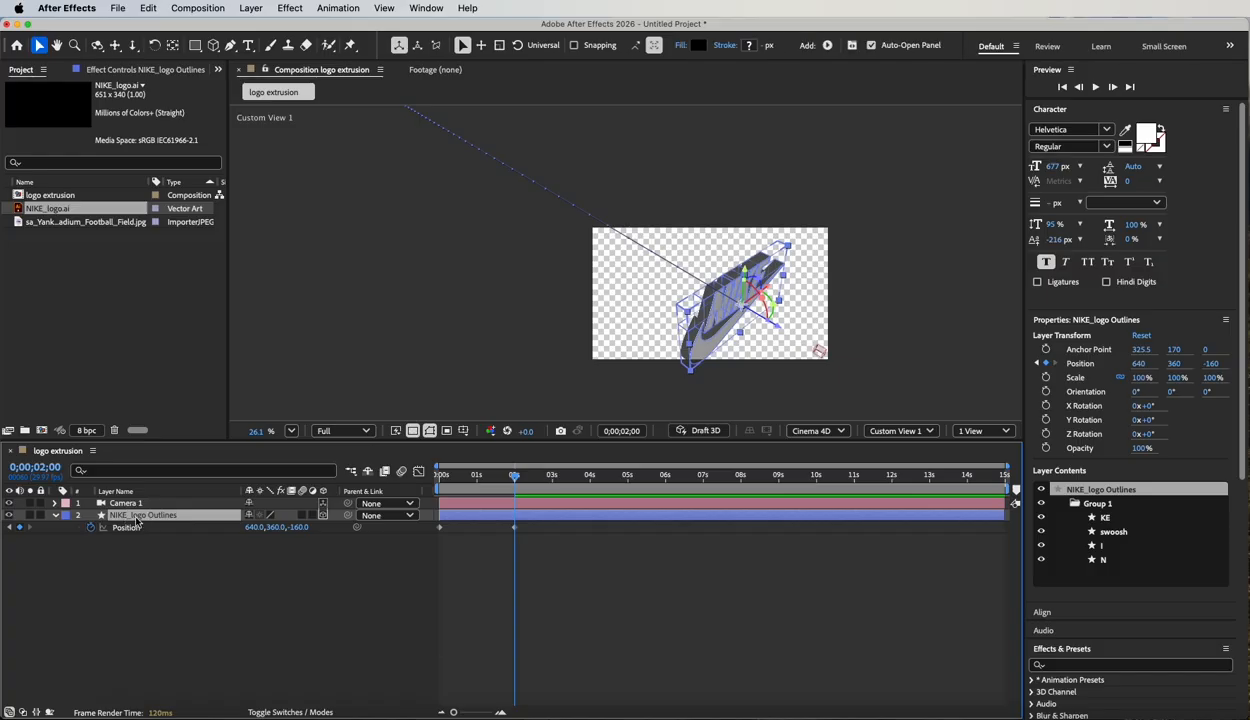
{"action": "mouse_move", "coordinate": [521, 481]}
{"action": "left_mouse_down"}
{"action": "mouse_move", "coordinate": [441, 479]}
{"action": "mouse_move", "coordinate": [529, 481]}
{"action": "left_mouse_up"}
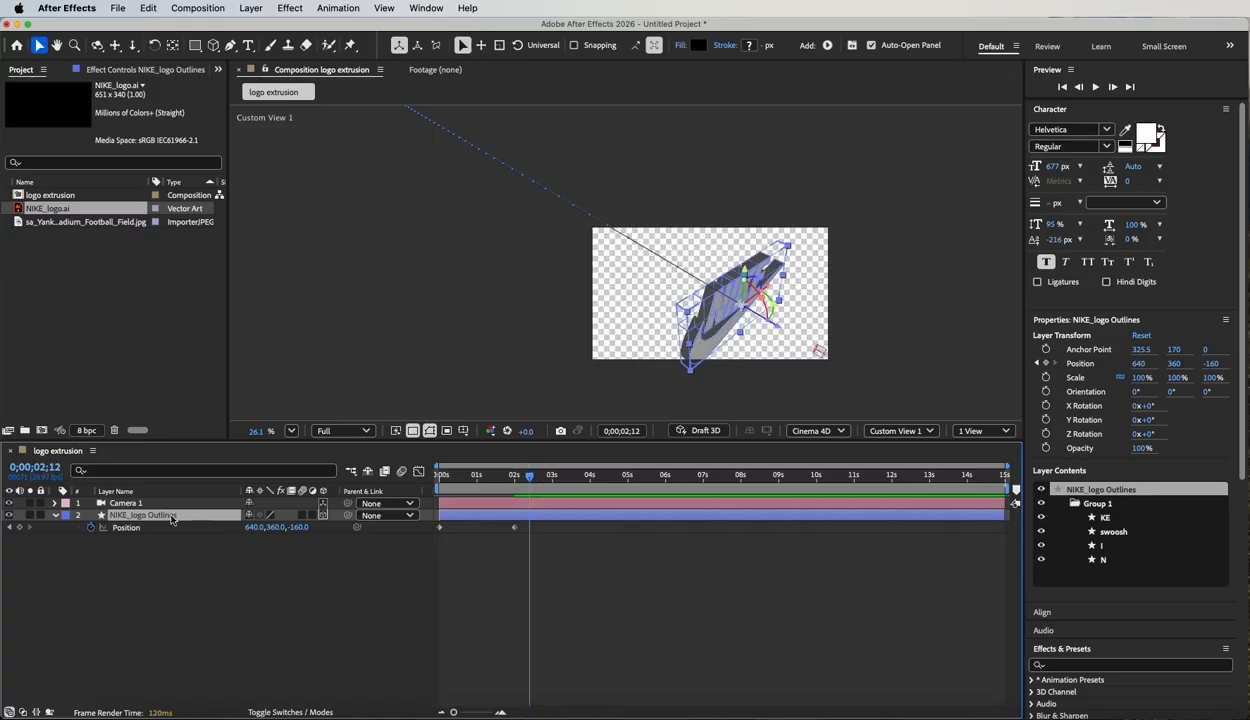
Try moving Camera 1's point of interest and the camera itself, undoing each move.
{"action": "left_click", "coordinate": [128, 503]}
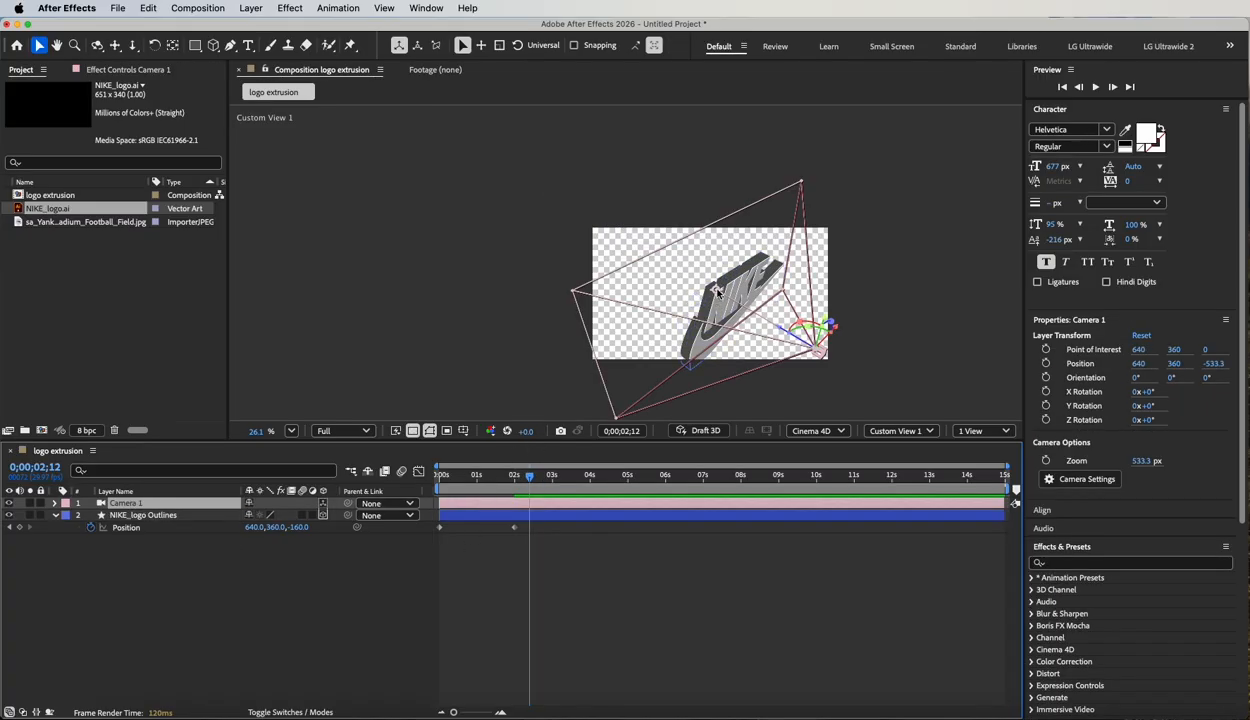
{"action": "left_click_drag", "start_coordinate": [716, 290], "coordinate": [628, 332]}
{"action": "key", "text": "super+z"}
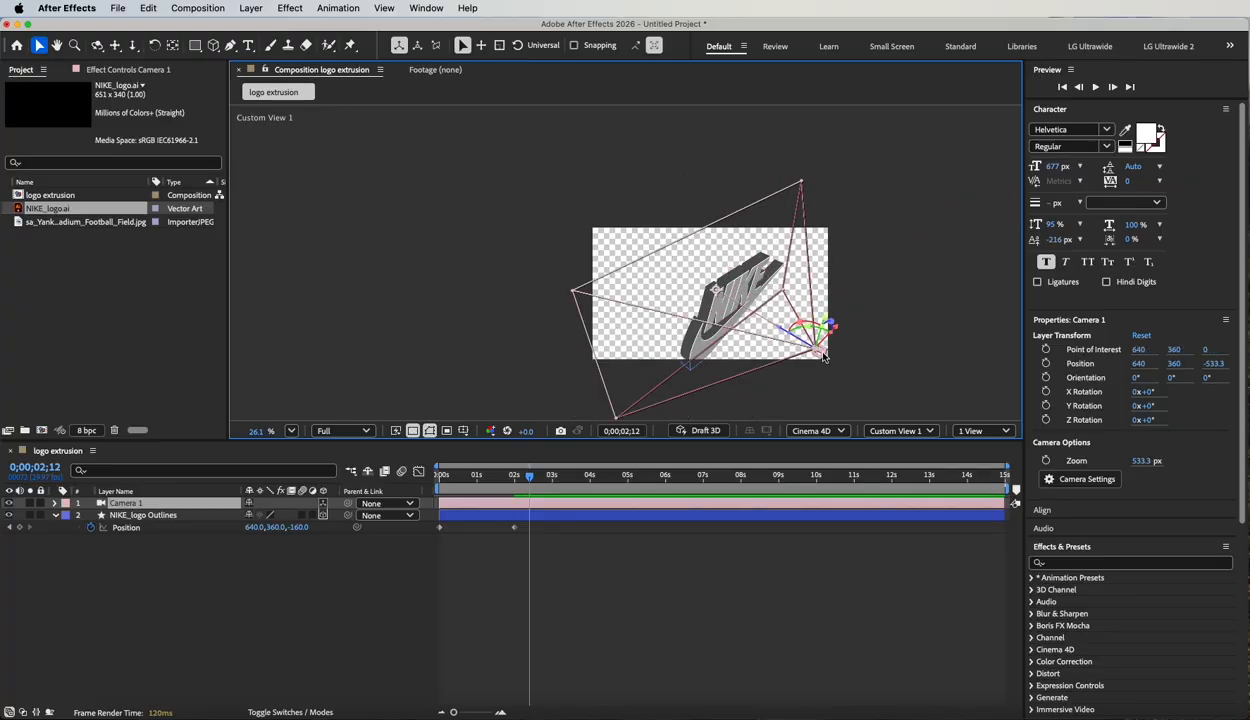
{"action": "left_click_drag", "start_coordinate": [822, 355], "coordinate": [671, 366]}
{"action": "key", "text": "super+z"}
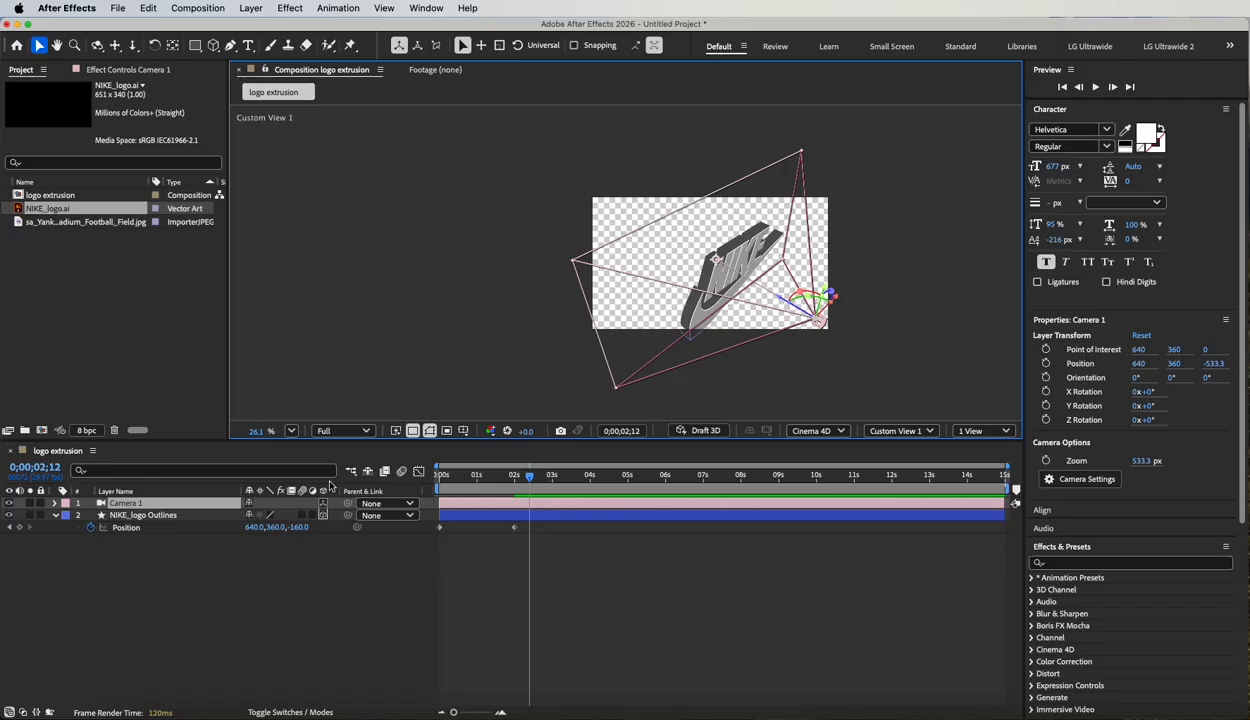
Add a null object to the composition and make it a 3D layer.
{"action": "left_click", "coordinate": [241, 7]}
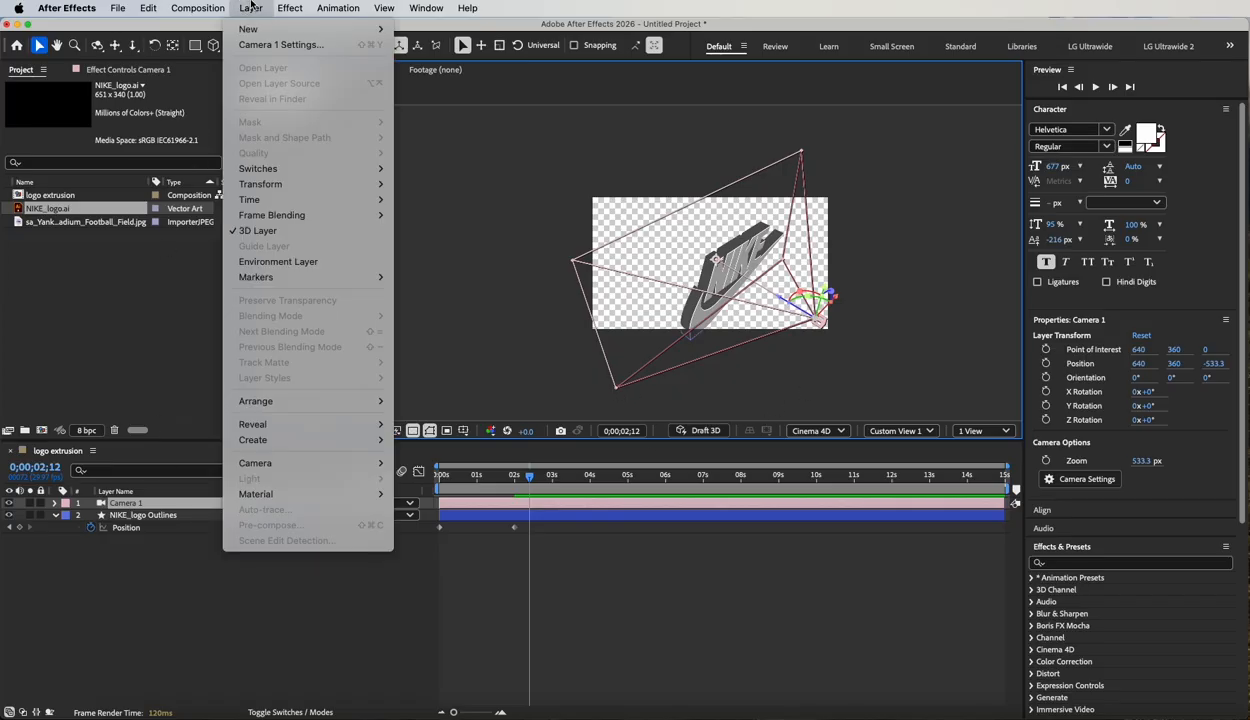
{"action": "mouse_move", "coordinate": [250, 35]}
{"action": "left_click", "coordinate": [497, 19]}
{"action": "left_click", "coordinate": [320, 8]}
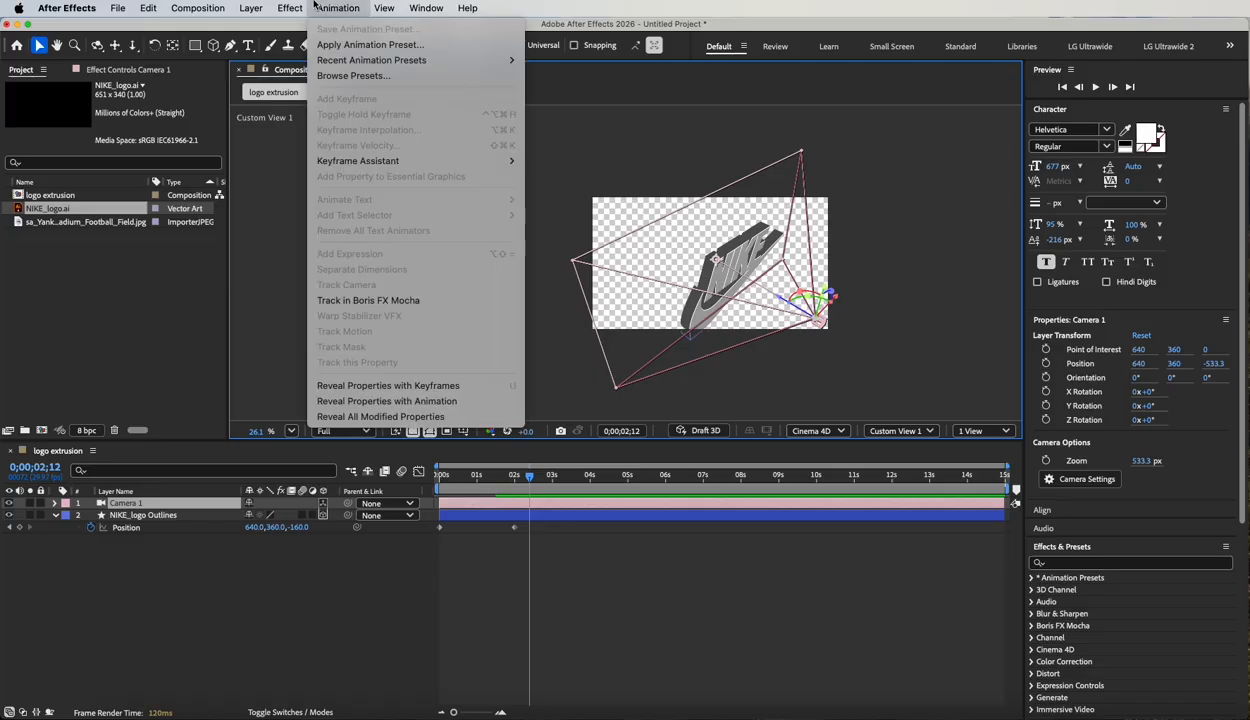
{"action": "mouse_move", "coordinate": [252, 8]}
{"action": "left_click", "coordinate": [249, 32]}
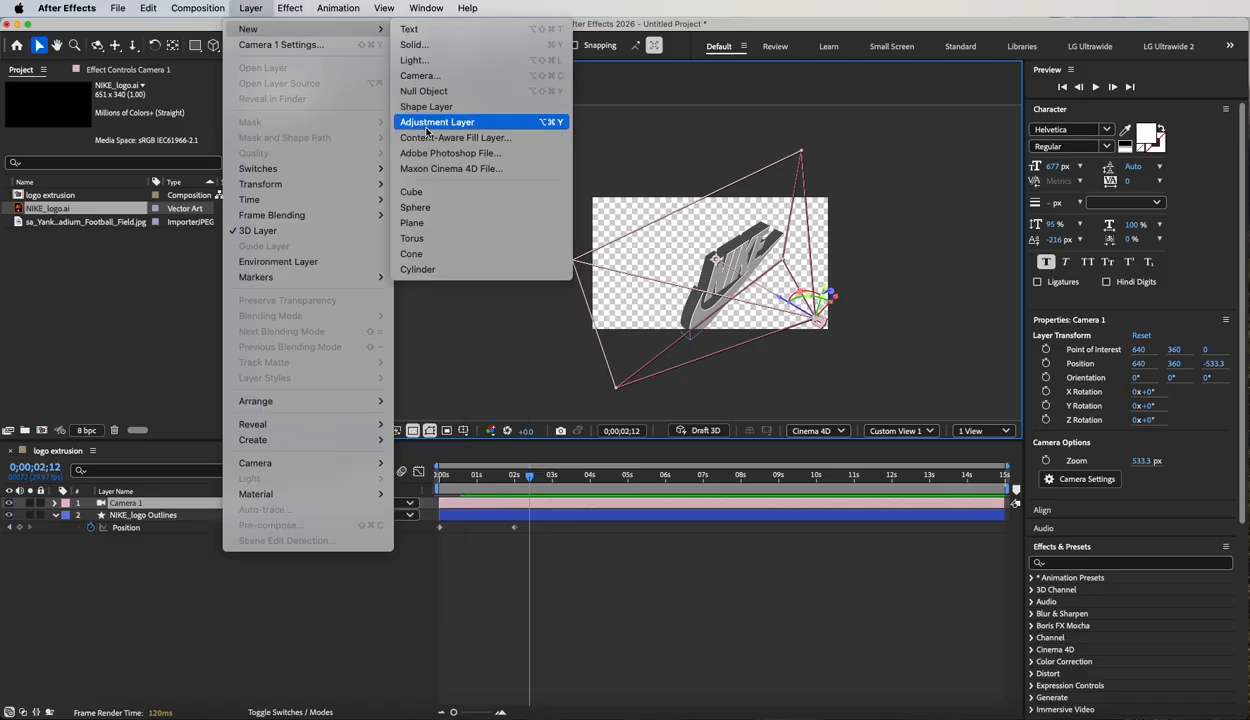
{"action": "left_click", "coordinate": [425, 92]}
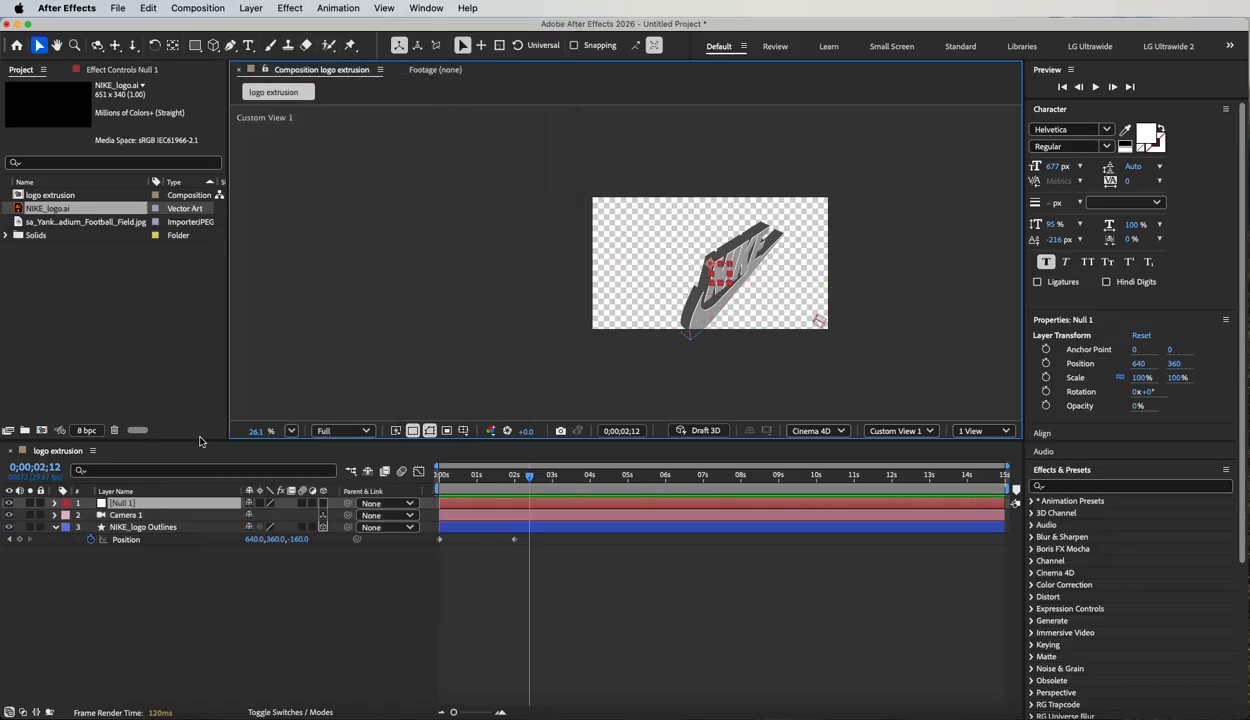
{"action": "left_click", "coordinate": [323, 504]}
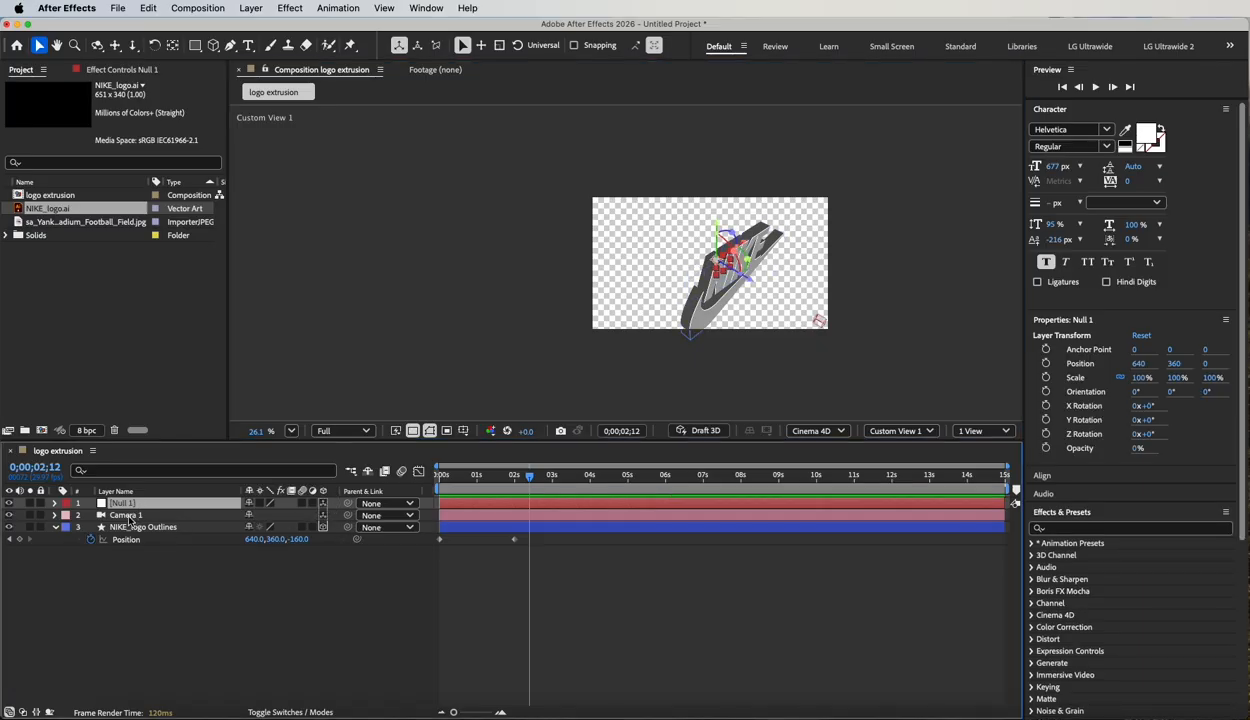
Parent Camera 1 to the null layer and reveal the null's rotation properties.
{"action": "left_click", "coordinate": [127, 516]}
{"action": "left_click_drag", "start_coordinate": [347, 515], "coordinate": [146, 505]}
{"action": "left_click", "coordinate": [145, 504]}
{"action": "key", "text": "r"}
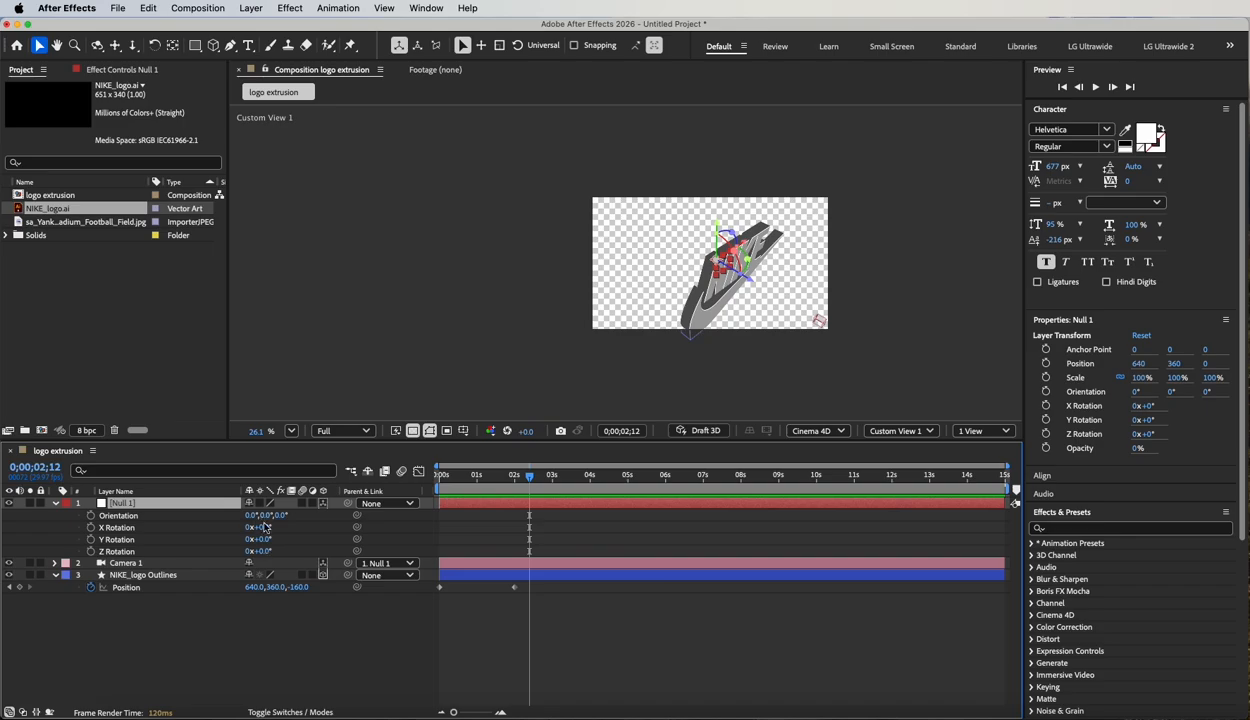
Test the null's Y Rotation at -6°, switch the viewer to Active Camera, and rotate the null to 24°.
{"action": "left_click_drag", "start_coordinate": [264, 539], "coordinate": [330, 614]}
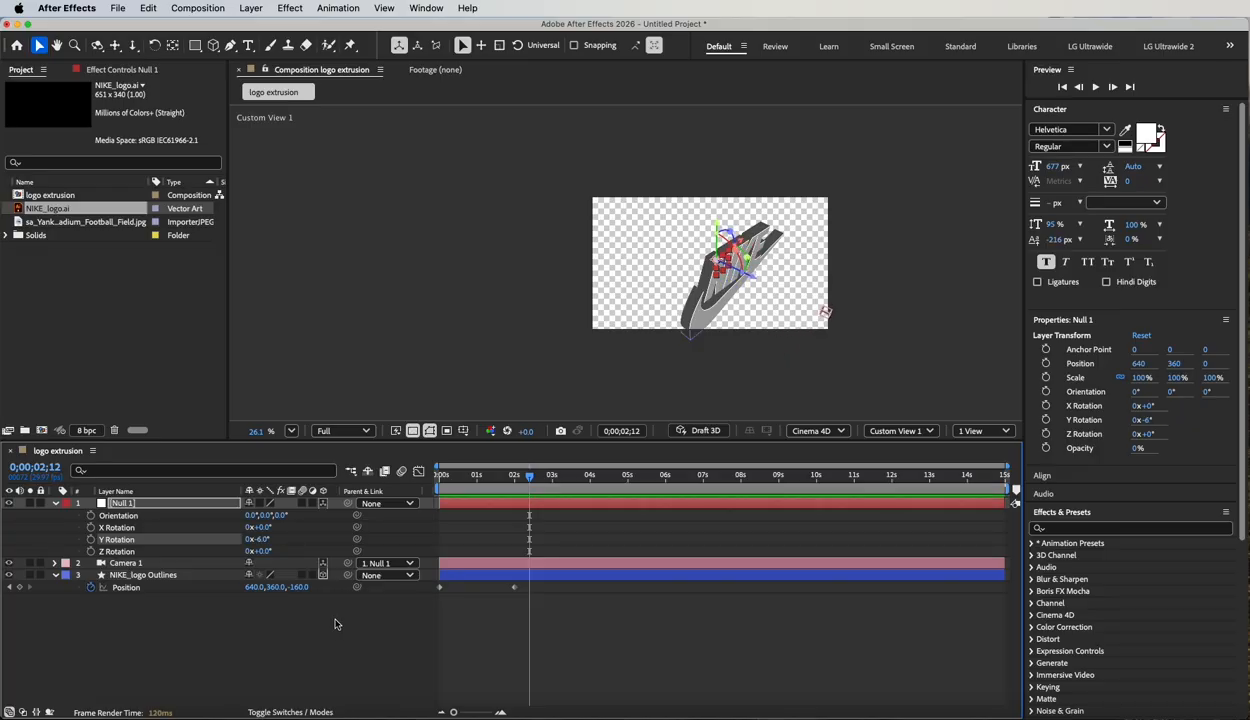
{"action": "left_click", "coordinate": [930, 430]}
{"action": "left_click", "coordinate": [924, 145]}
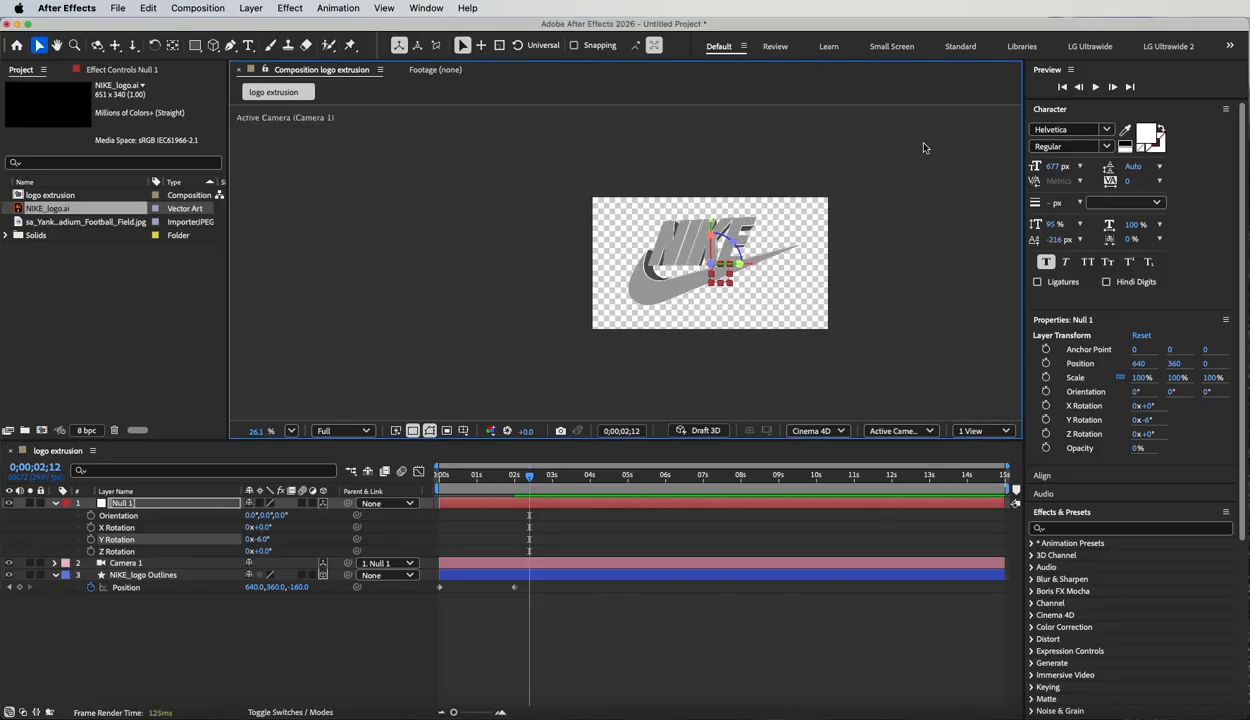
{"action": "scroll", "coordinate": [731, 261], "scroll_direction": "up", "scroll_amount": 5}
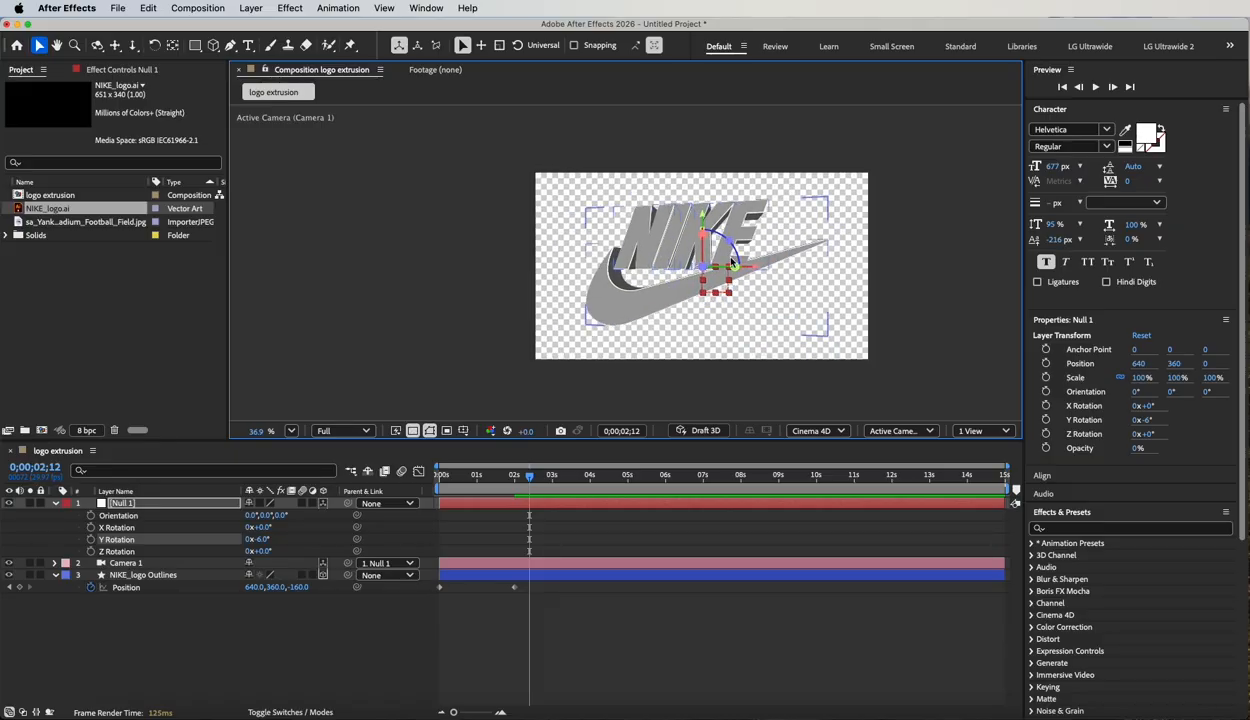
{"action": "left_click_drag", "start_coordinate": [786, 296], "coordinate": [717, 288]}
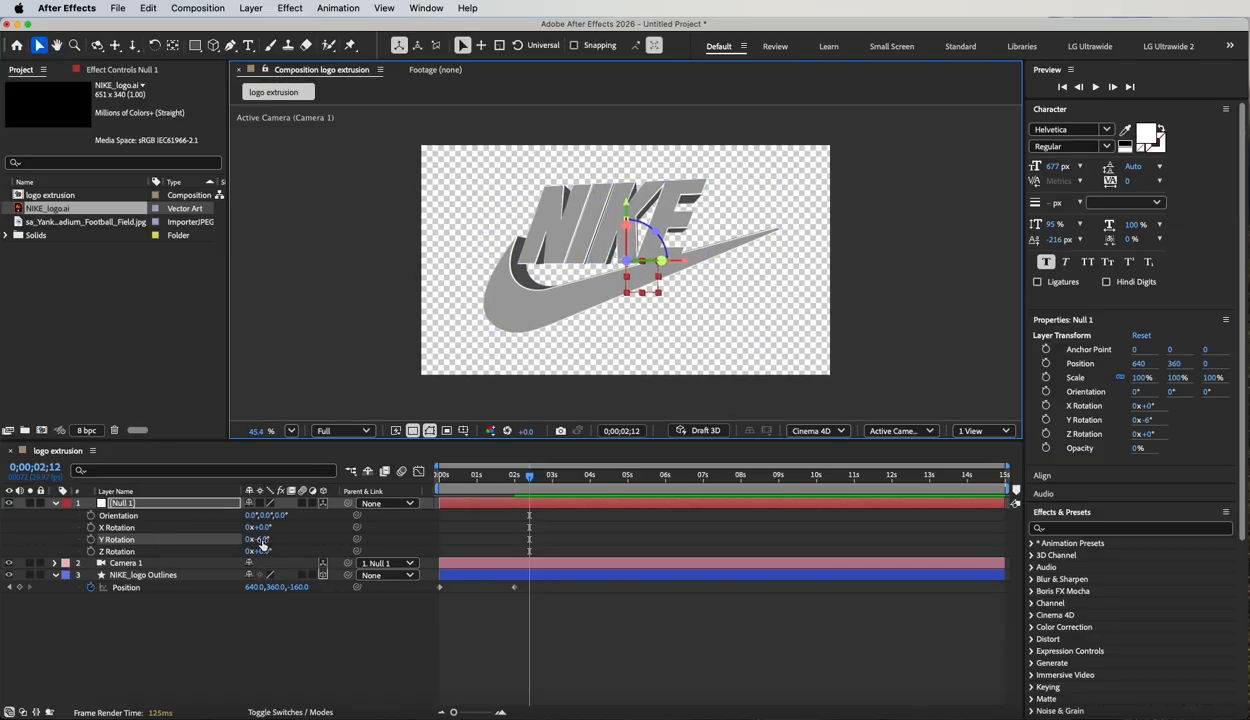
{"action": "left_click_drag", "start_coordinate": [261, 541], "coordinate": [292, 546]}
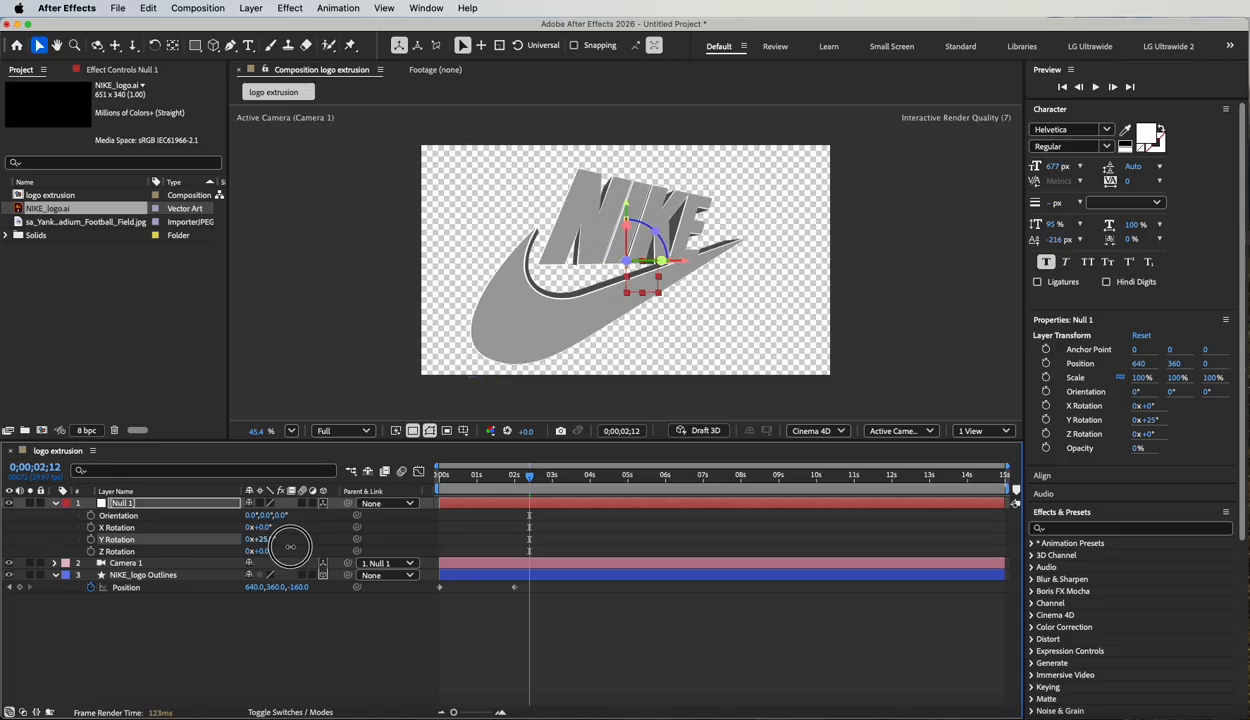
Change Camera 1's lens preset to 24mm.
{"action": "double_click", "coordinate": [125, 563]}
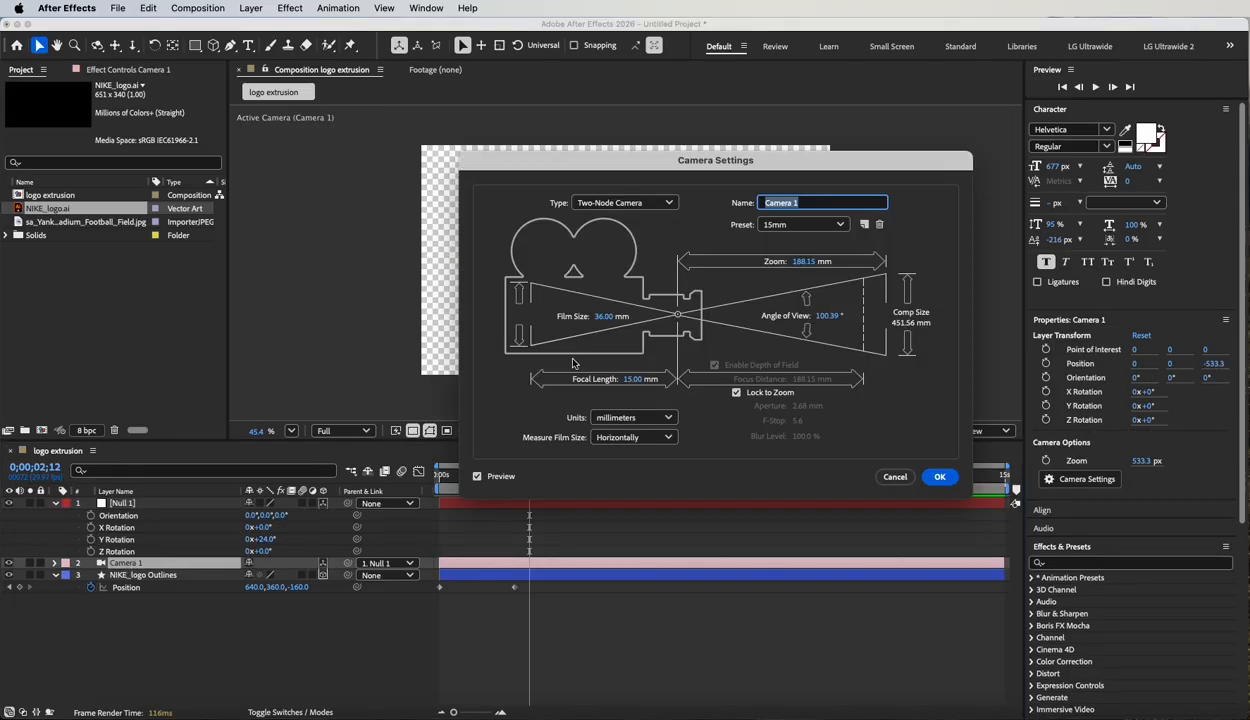
{"action": "left_click", "coordinate": [802, 224]}
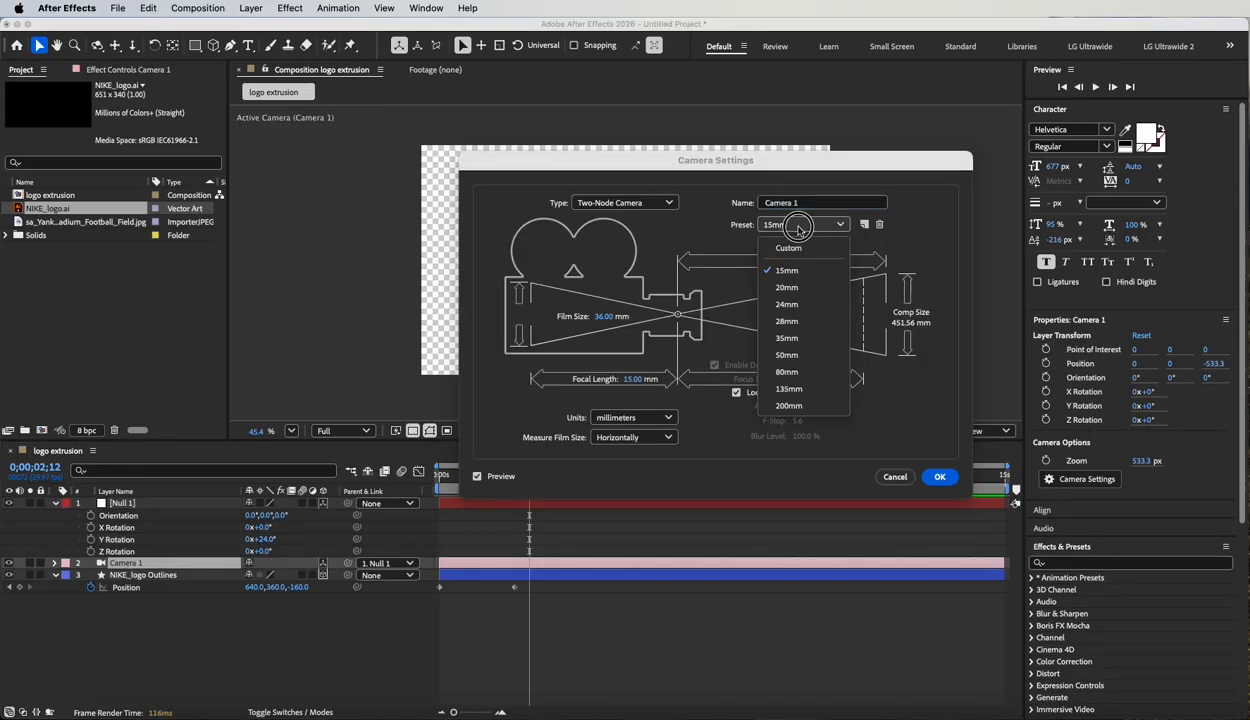
{"action": "left_click", "coordinate": [800, 296]}
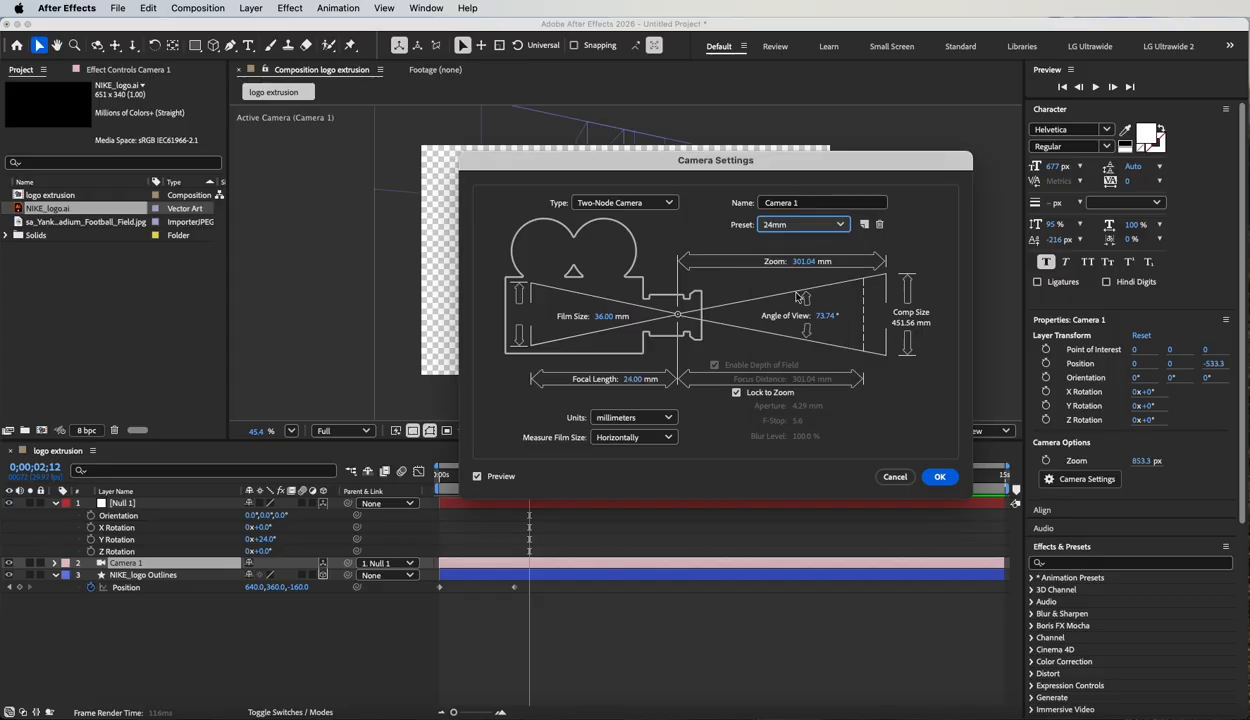
{"action": "left_click", "coordinate": [940, 478]}
Set the logo layer's Z position to 0 at 0;00;02;12.
{"action": "left_click", "coordinate": [140, 575]}
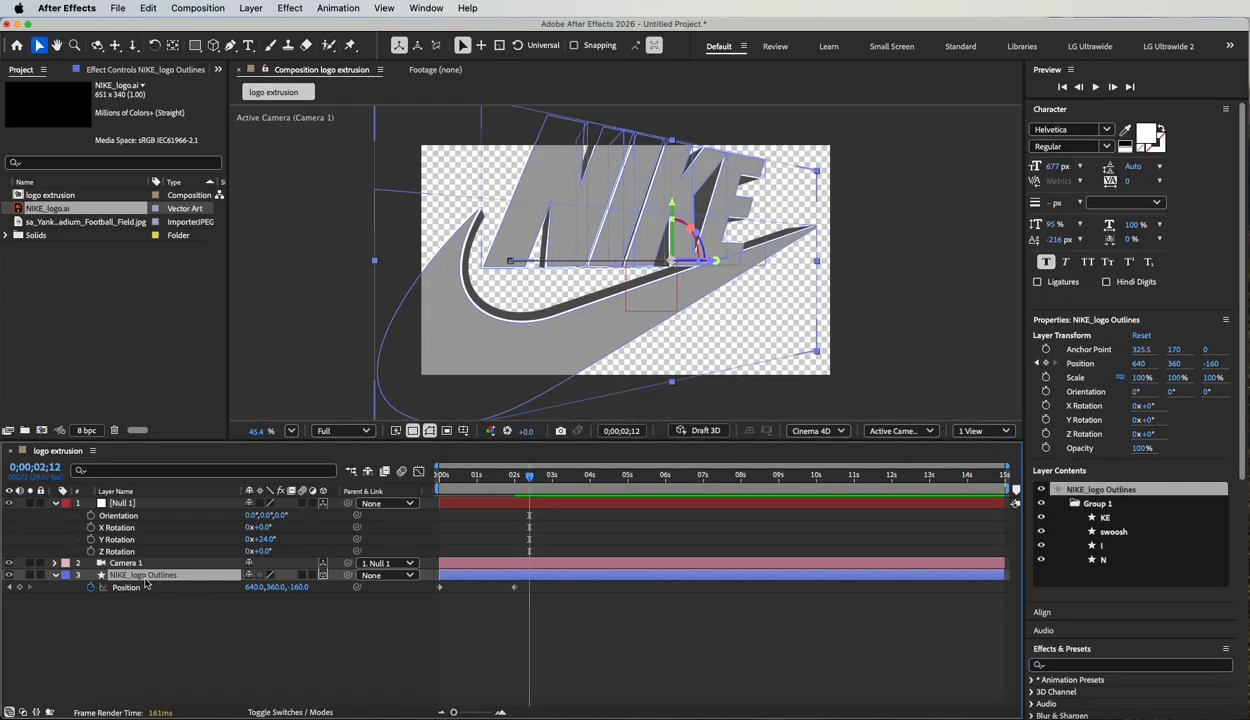
{"action": "left_click_drag", "start_coordinate": [299, 587], "coordinate": [511, 620]}
{"action": "left_click", "coordinate": [296, 586]}
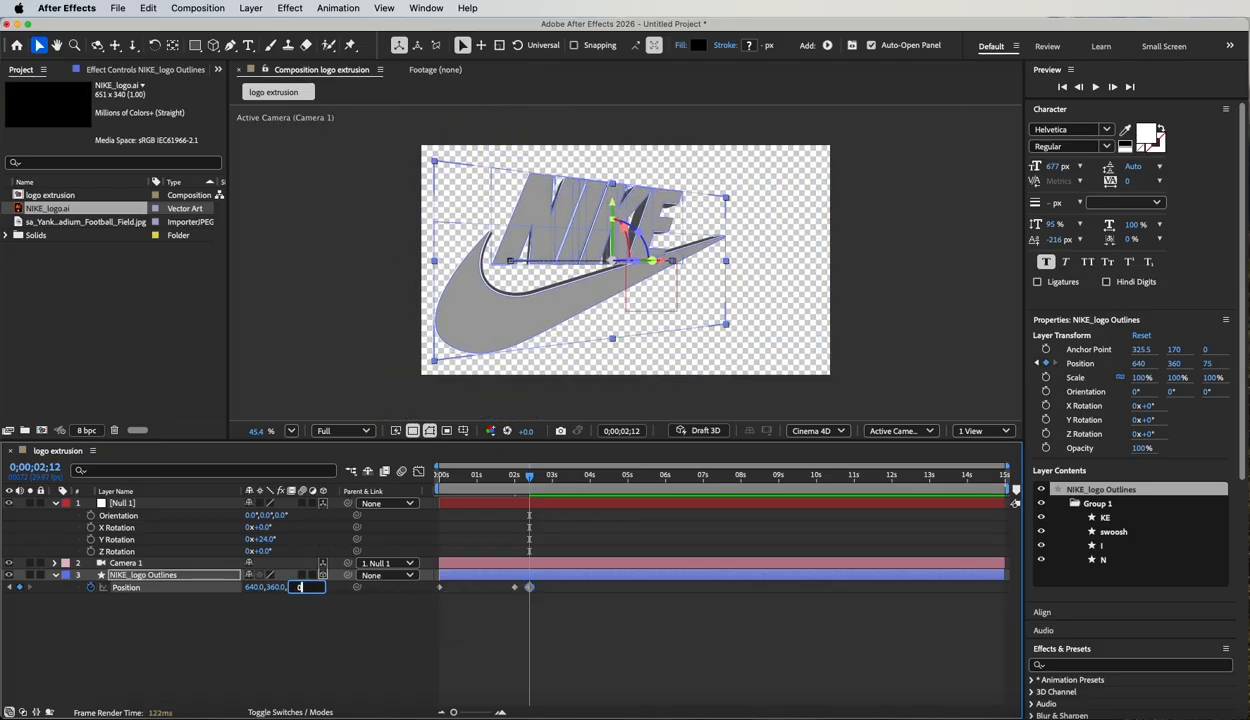
{"action": "key", "text": "Return"}
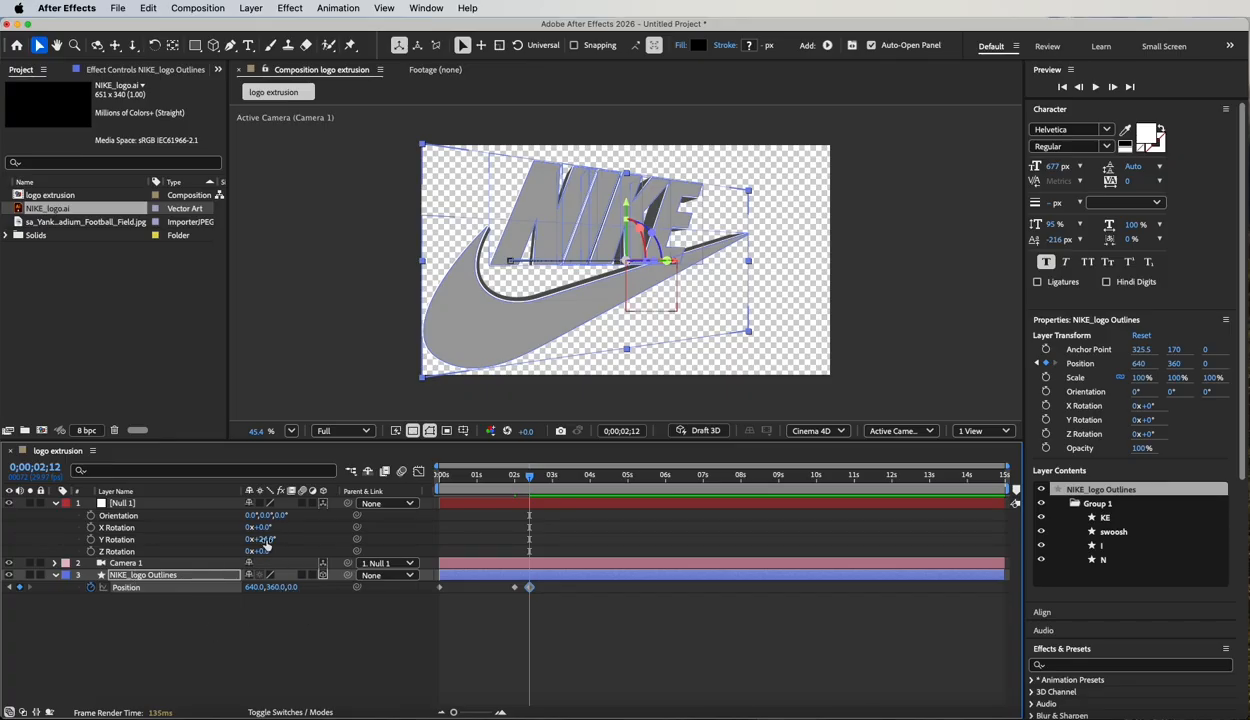
Set the null's Y Rotation to 43° at the start of the composition and keyframe it.
{"action": "mouse_move", "coordinate": [262, 540]}
{"action": "left_mouse_down"}
{"action": "mouse_move", "coordinate": [280, 539]}
{"action": "mouse_move", "coordinate": [205, 540]}
{"action": "mouse_move", "coordinate": [283, 544]}
{"action": "mouse_move", "coordinate": [258, 539]}
{"action": "left_mouse_up"}
{"action": "left_click_drag", "start_coordinate": [530, 477], "coordinate": [400, 472]}
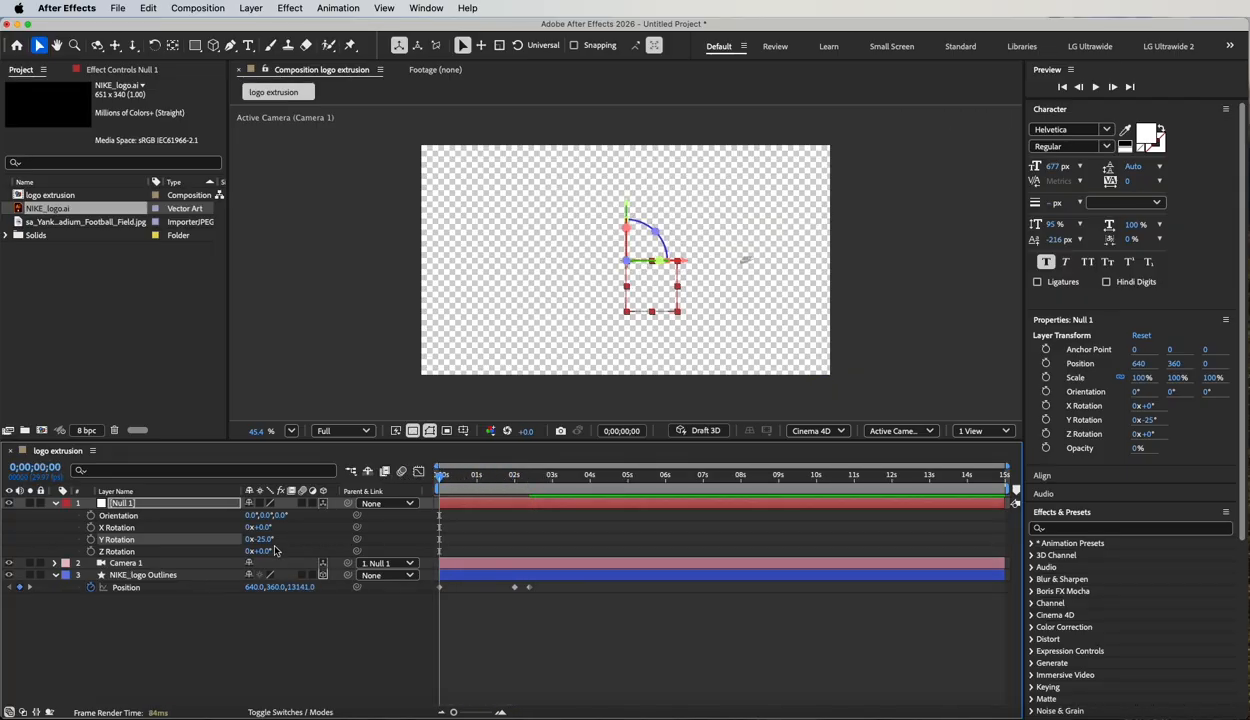
{"action": "left_click_drag", "start_coordinate": [260, 539], "coordinate": [324, 553]}
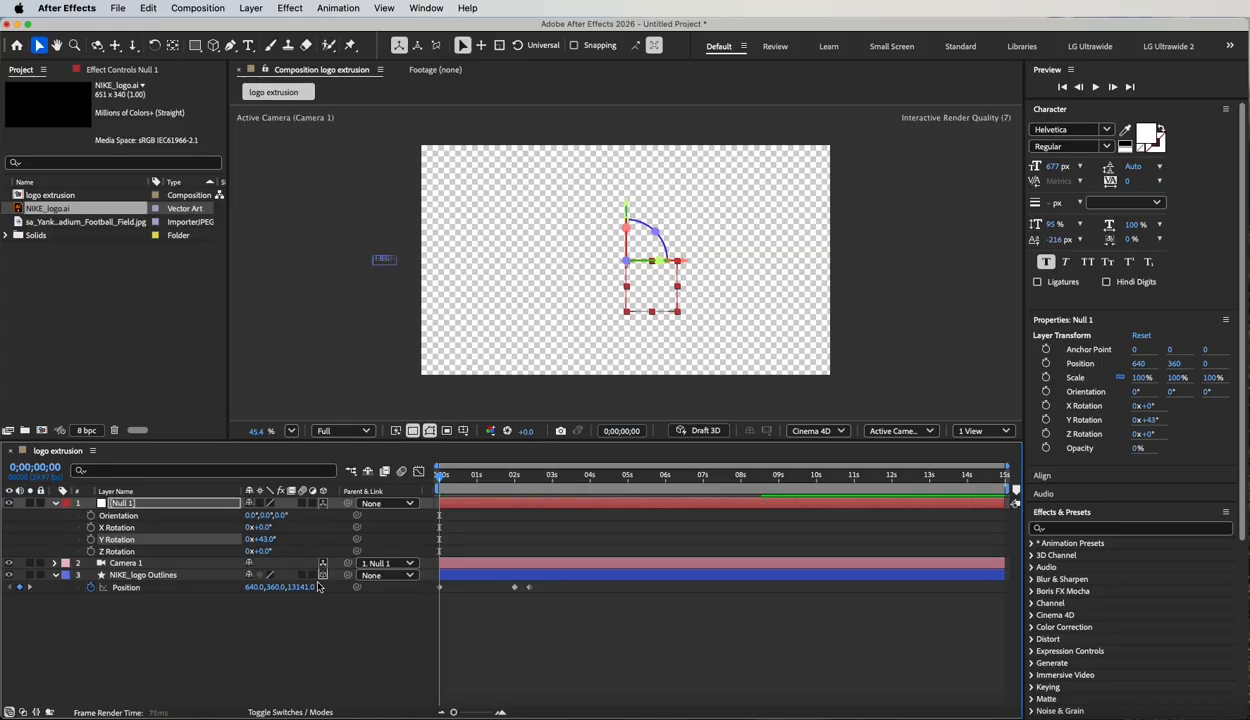
{"action": "left_click", "coordinate": [91, 539]}
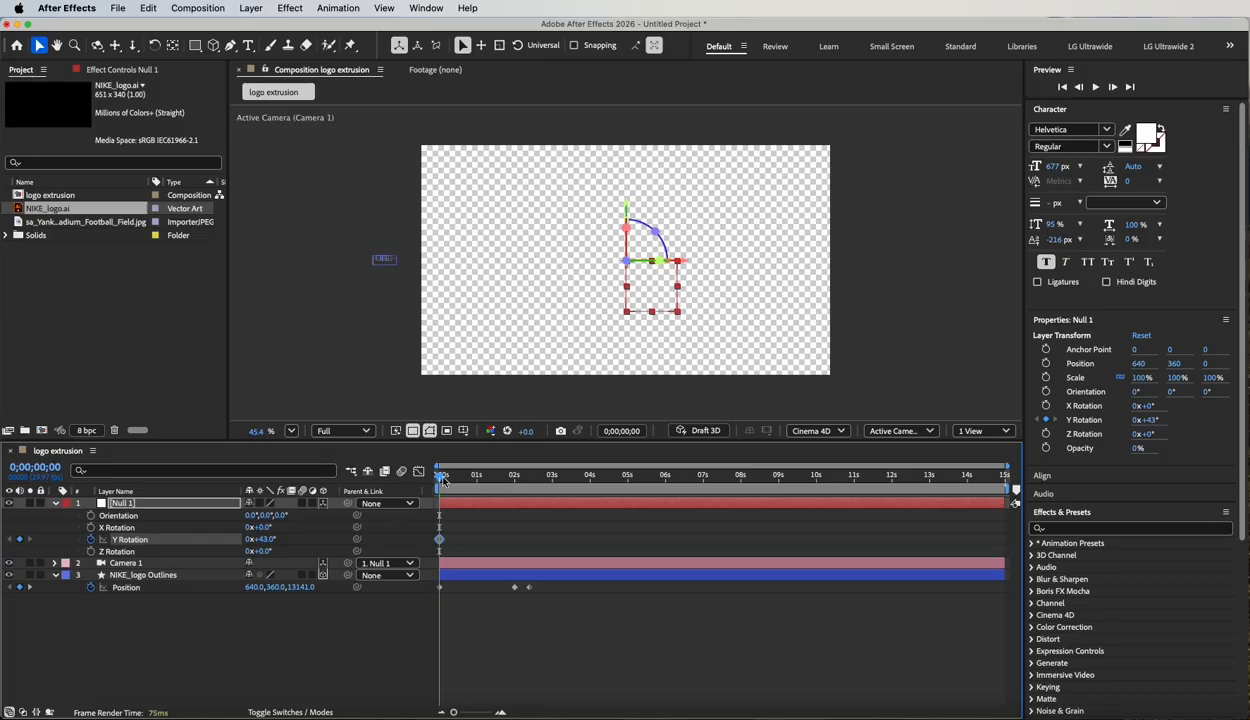
Keyframe the null's Y Rotation at -35° at 5 seconds and end the work area there.
{"action": "left_click_drag", "start_coordinate": [443, 480], "coordinate": [628, 499]}
{"action": "left_click_drag", "start_coordinate": [267, 542], "coordinate": [227, 539]}
{"action": "left_click_drag", "start_coordinate": [214, 537], "coordinate": [210, 536]}
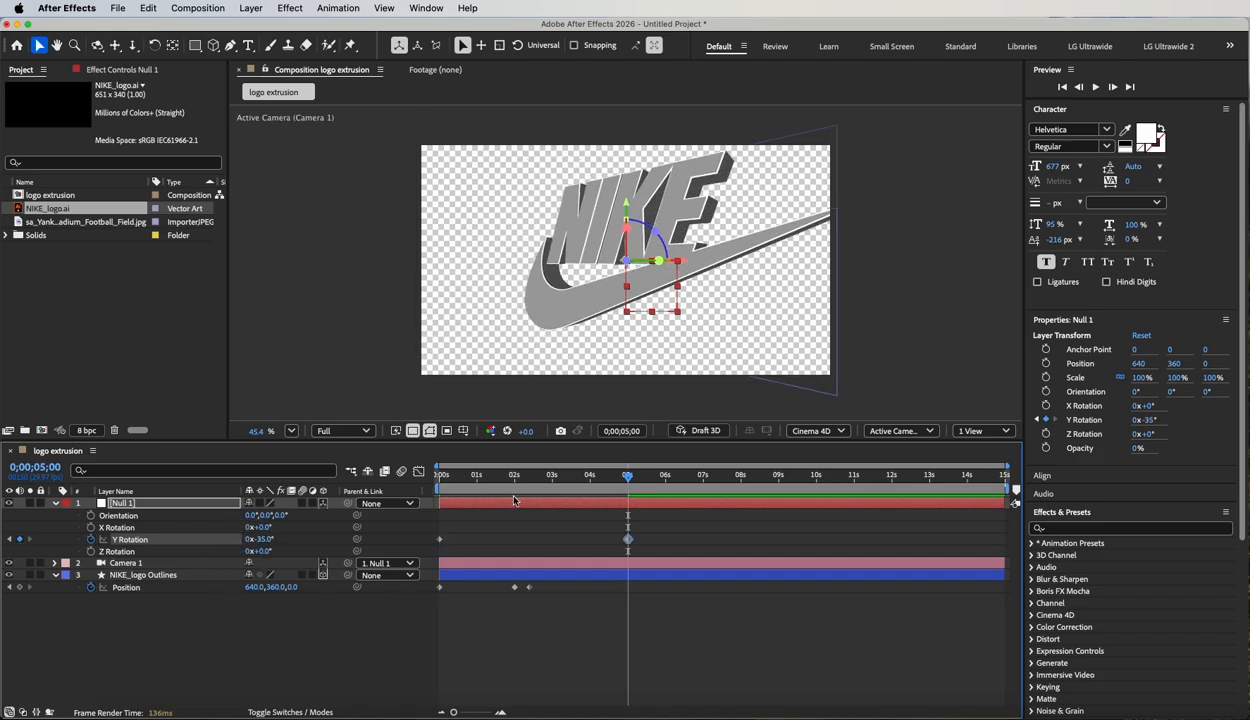
{"action": "key", "text": "n"}
Turn off the transparency grid and preview the logo animation from the start.
{"action": "left_click_drag", "start_coordinate": [618, 482], "coordinate": [328, 474]}
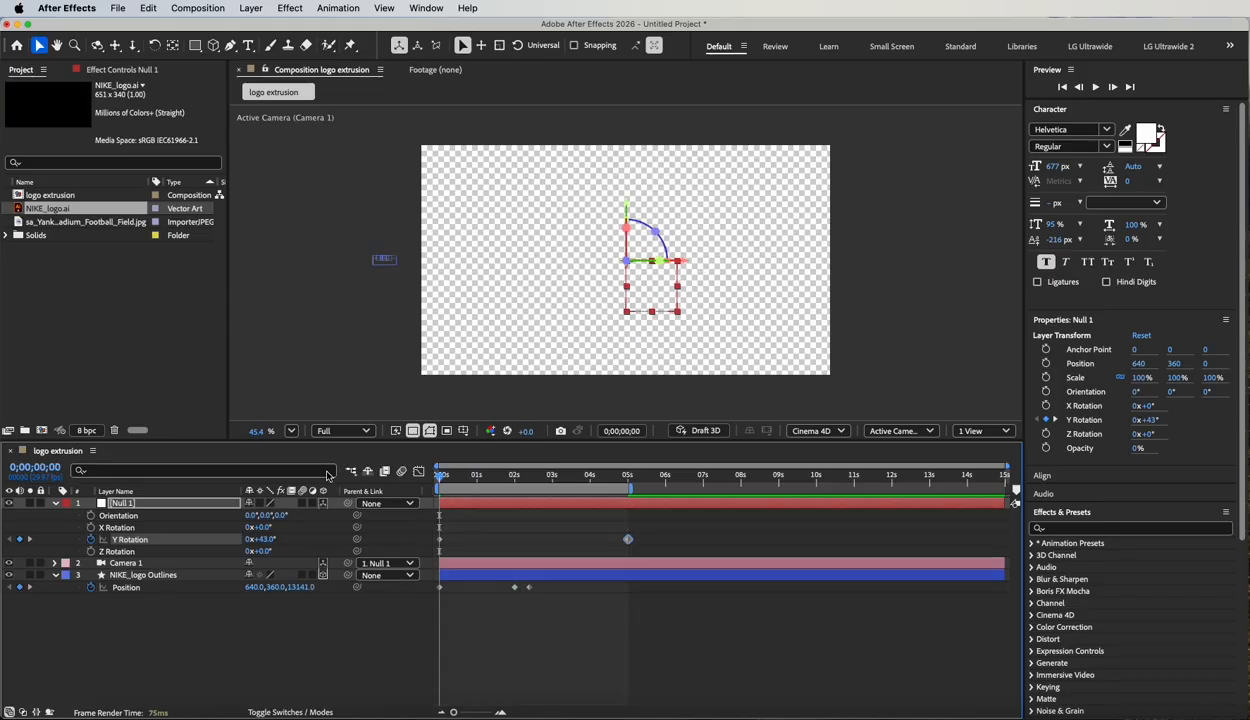
{"action": "left_click", "coordinate": [158, 633]}
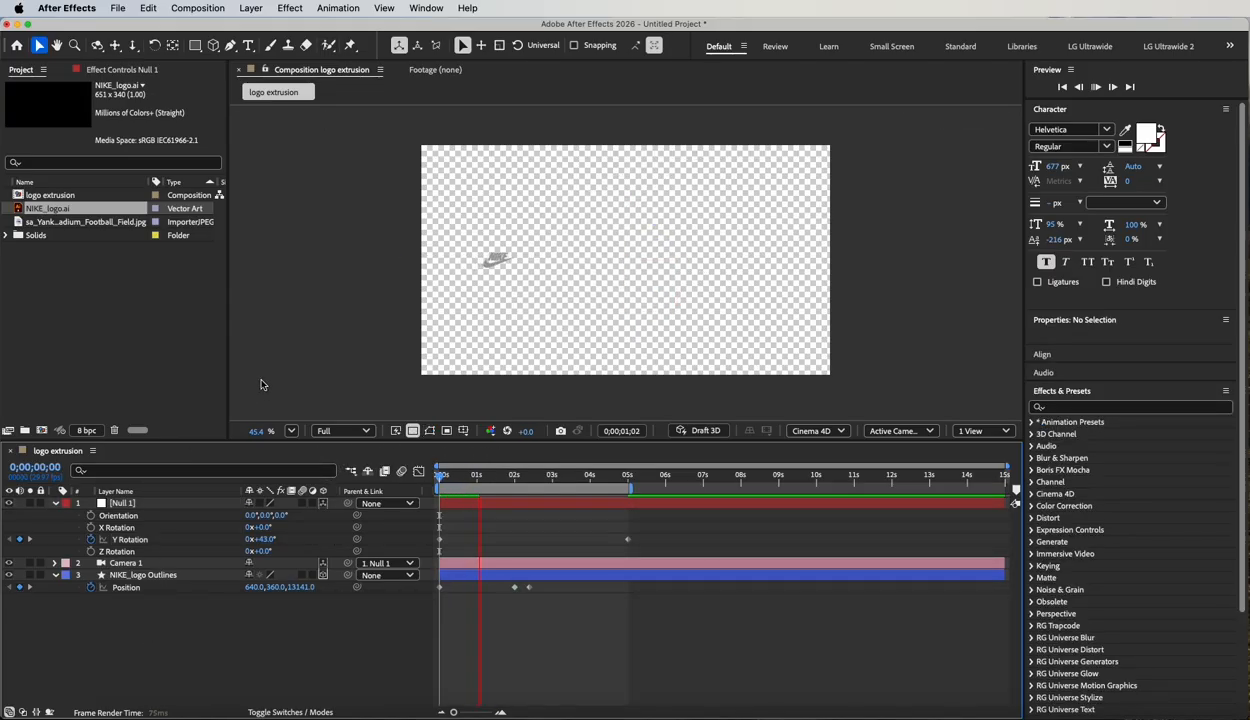
{"action": "key", "text": "space"}
{"action": "left_click", "coordinate": [412, 431]}
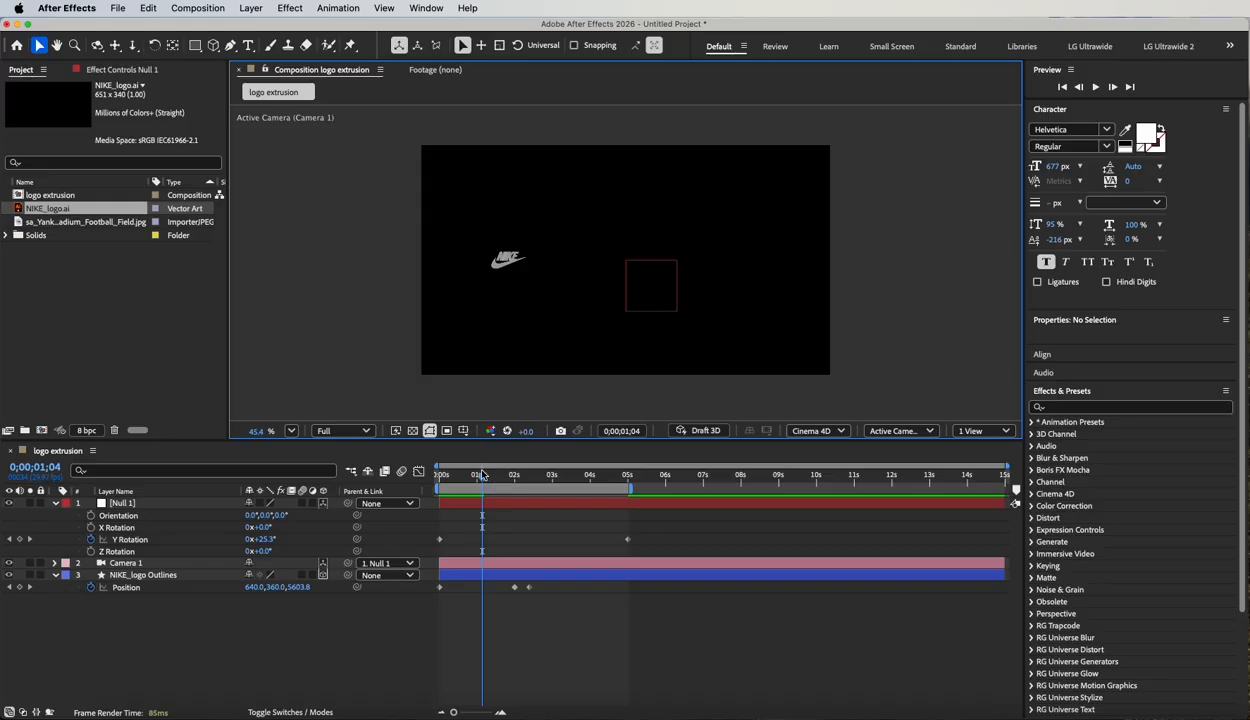
{"action": "left_click_drag", "start_coordinate": [472, 476], "coordinate": [370, 466]}
{"action": "key", "text": "space"}
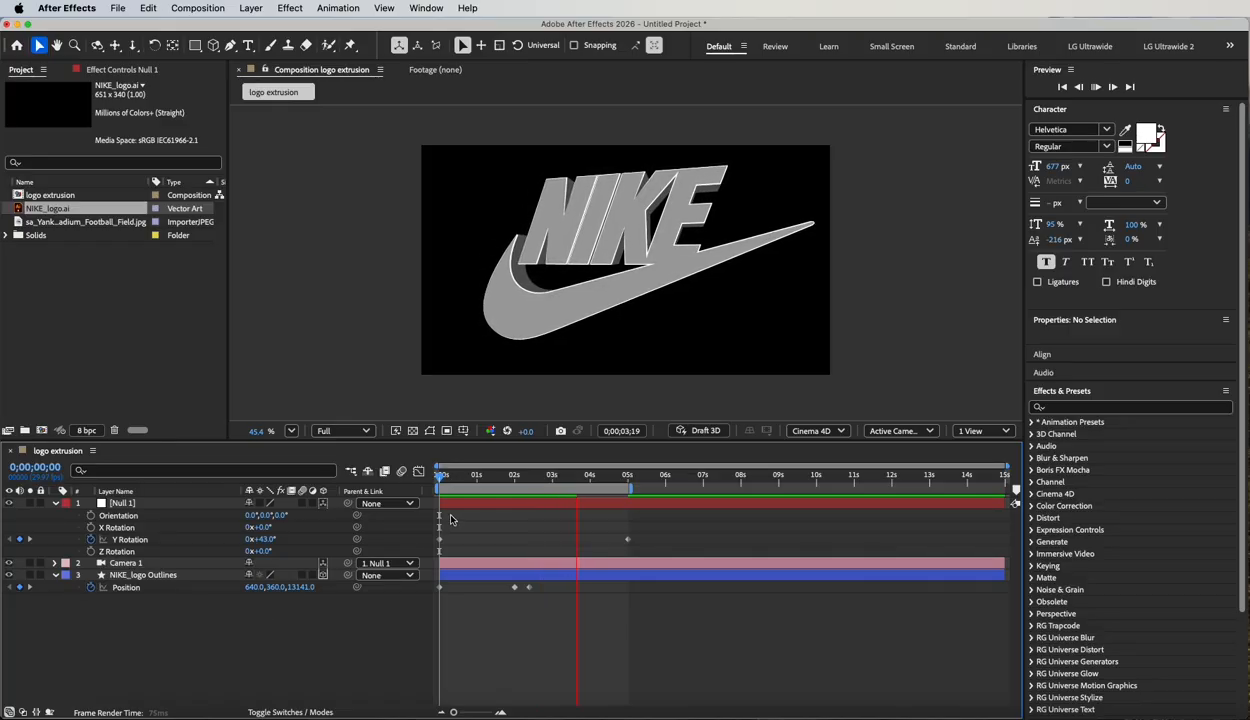
Delete the logo layer's middle Position keyframe and preview the animation from the start.
{"action": "left_click_drag", "start_coordinate": [443, 475], "coordinate": [537, 477]}
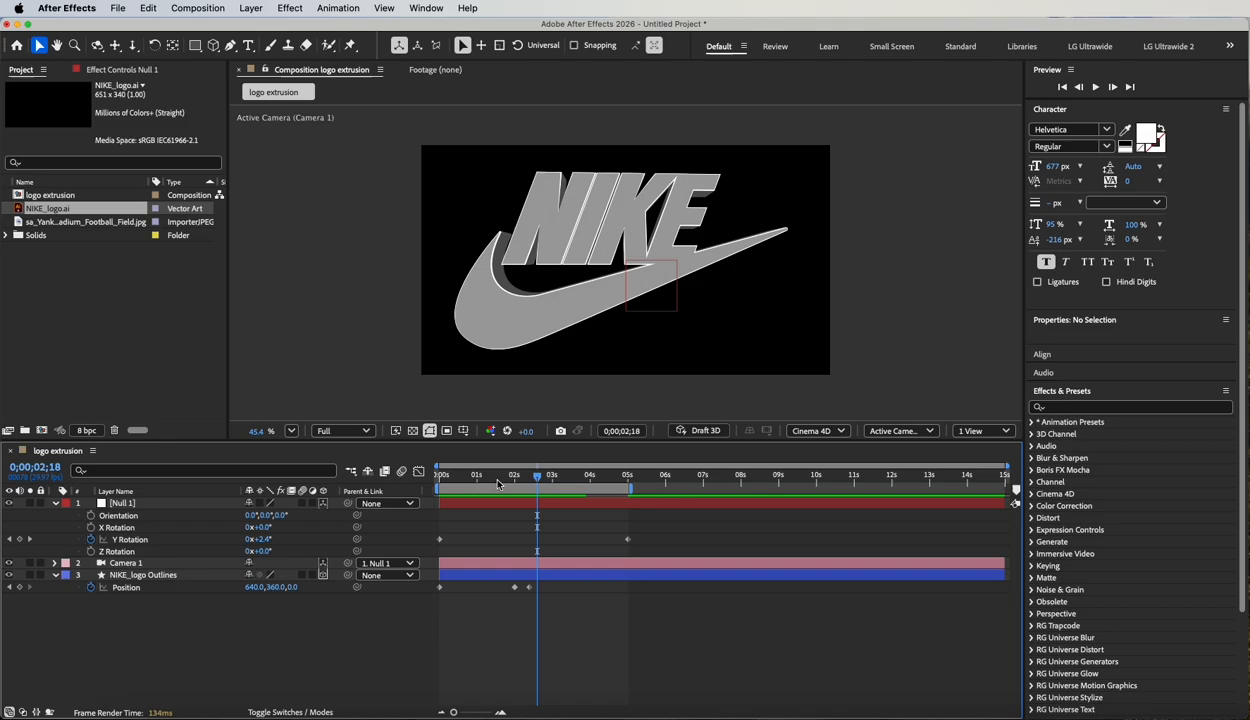
{"action": "left_click", "coordinate": [127, 578]}
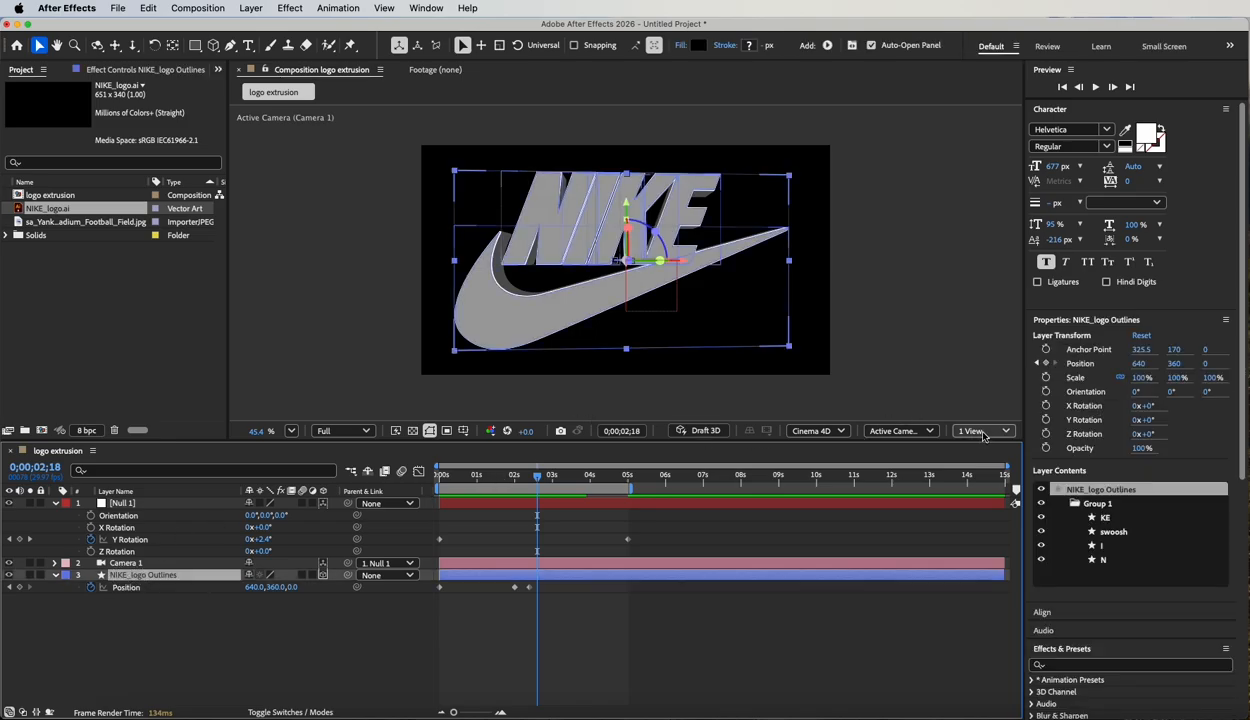
{"action": "left_click", "coordinate": [529, 588]}
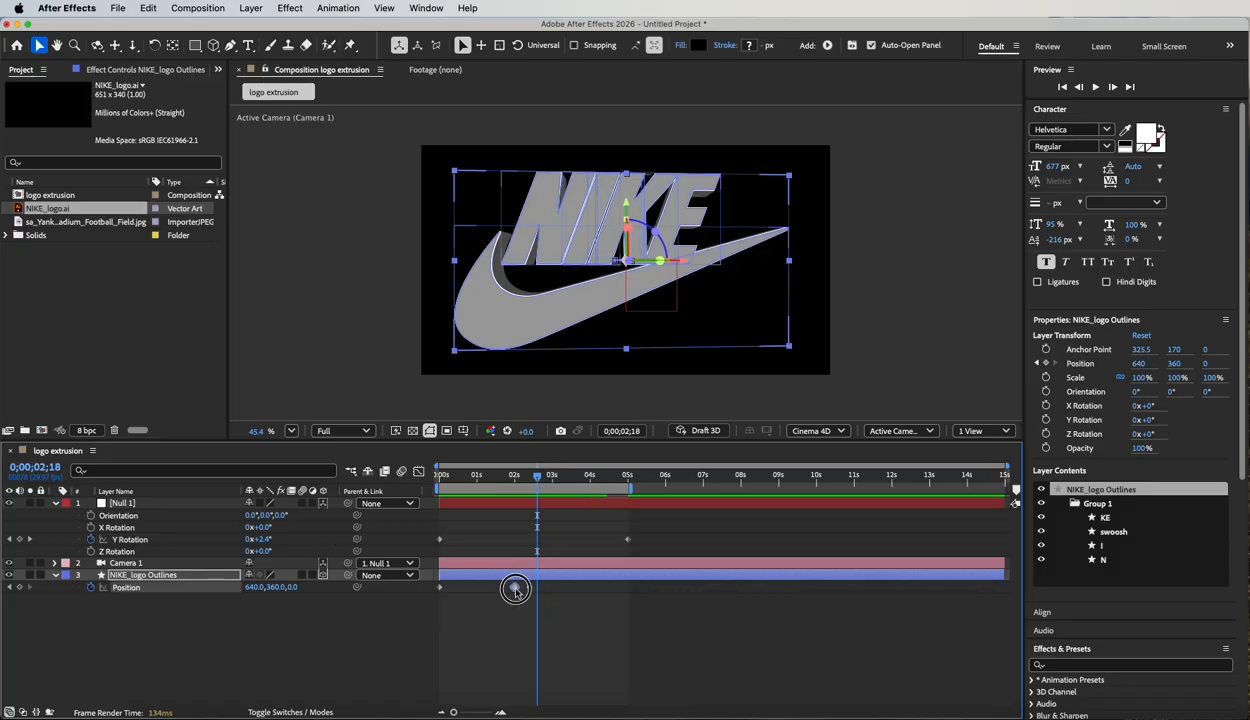
{"action": "left_click_drag", "start_coordinate": [514, 588], "coordinate": [509, 589]}
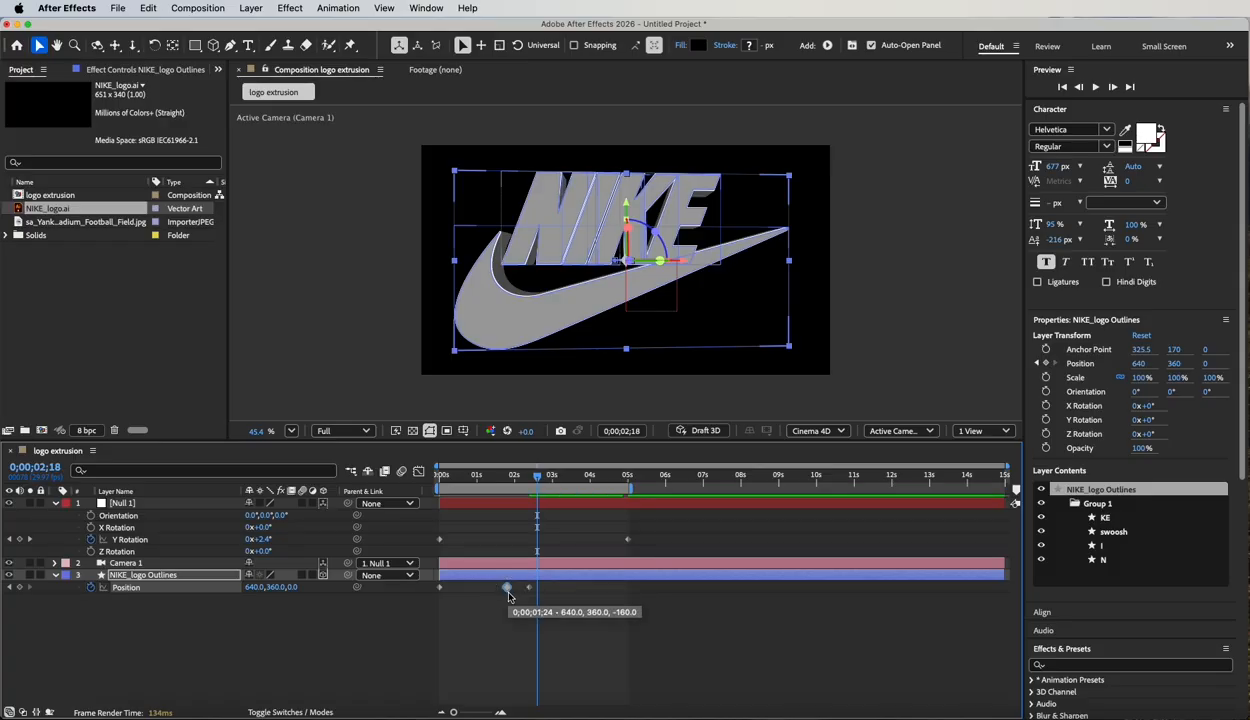
{"action": "key", "text": "Delete"}
{"action": "left_click_drag", "start_coordinate": [545, 478], "coordinate": [293, 463]}
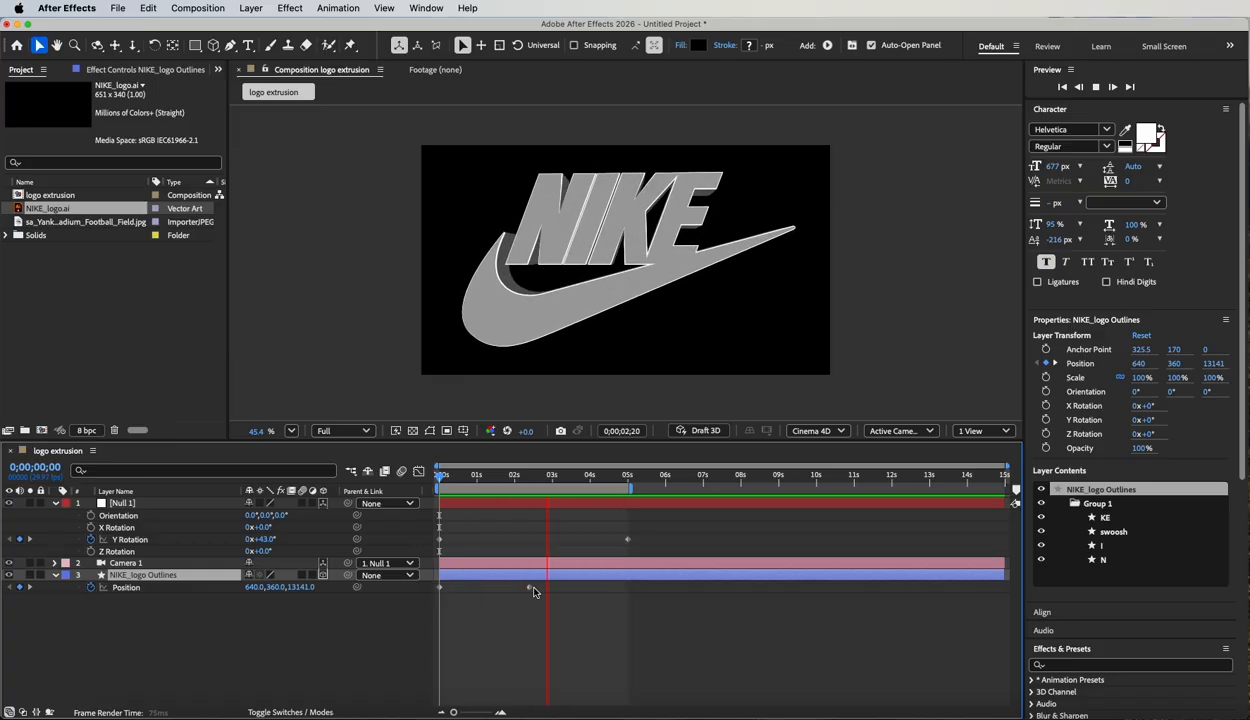
{"action": "key", "text": "space"}
Move the null's first Y Rotation keyframe to 0;00;02;12 and preview the animation.
{"action": "left_click_drag", "start_coordinate": [479, 477], "coordinate": [516, 481]}
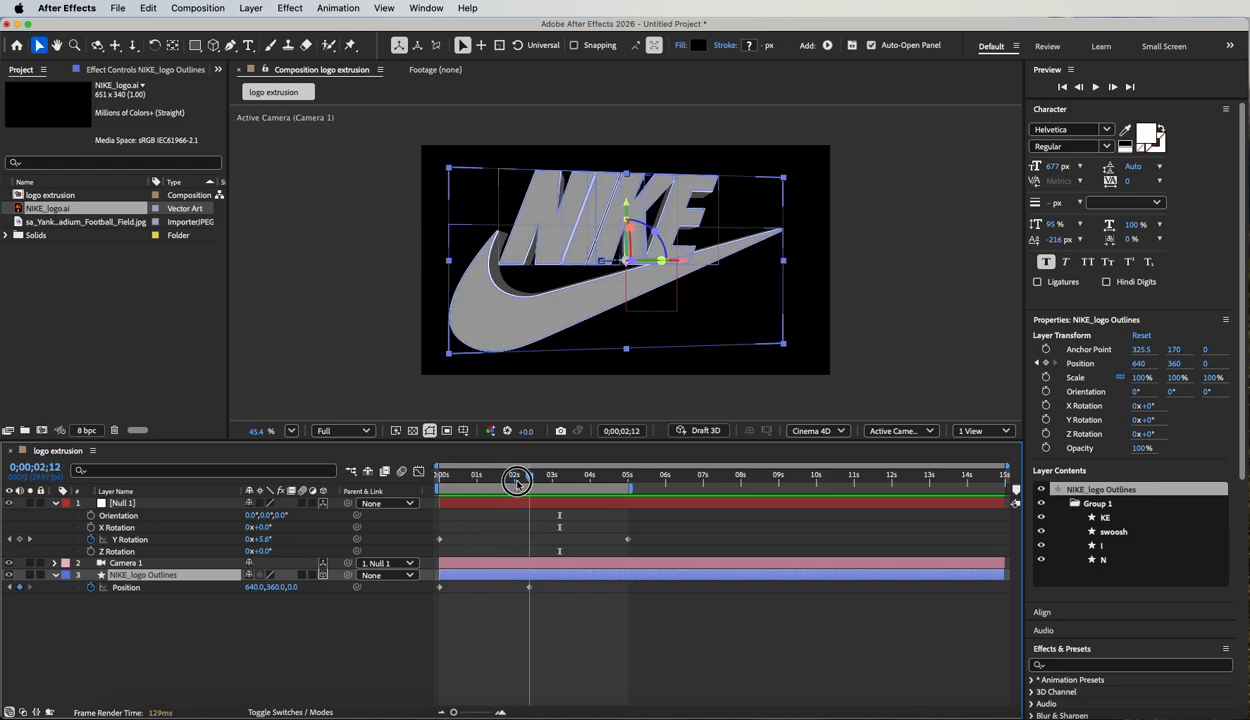
{"action": "left_click_drag", "start_coordinate": [441, 541], "coordinate": [527, 558]}
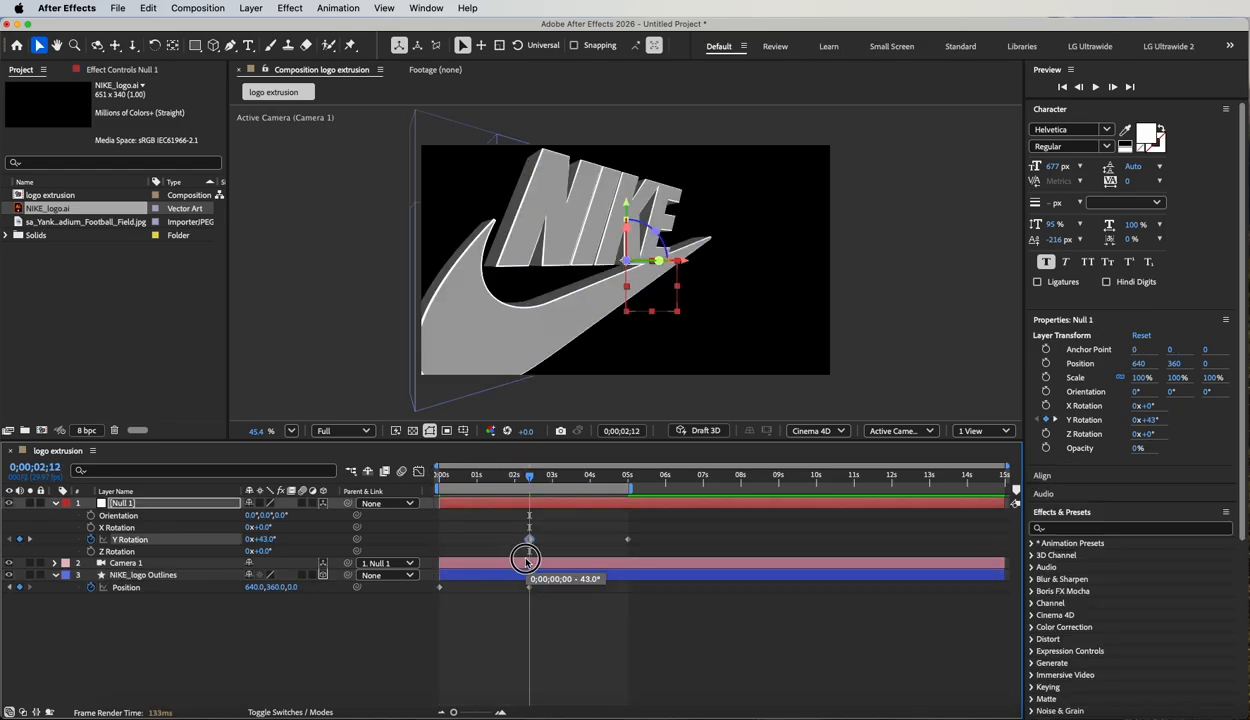
{"action": "left_click_drag", "start_coordinate": [529, 476], "coordinate": [446, 467]}
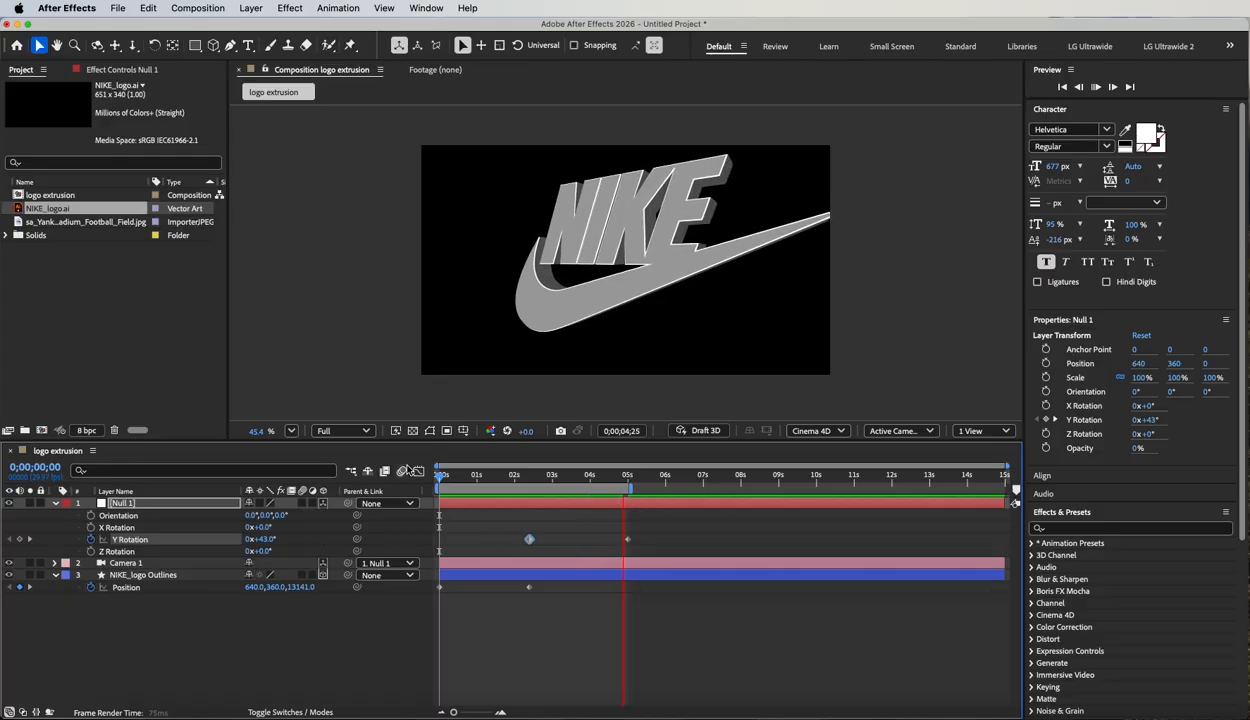
{"action": "key", "text": "space"}
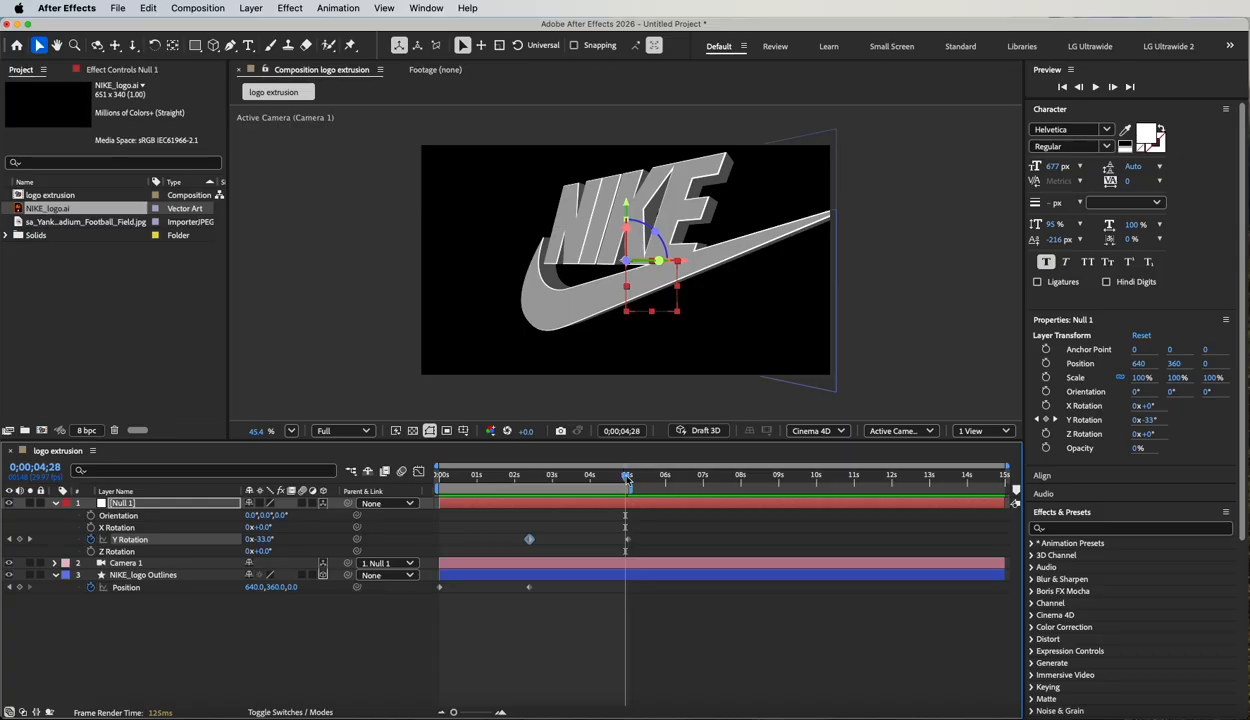
With no layer selected, create a white point light at 80% intensity with Casts Shadows off.
{"action": "mouse_move", "coordinate": [627, 479]}
{"action": "left_mouse_down"}
{"action": "mouse_move", "coordinate": [455, 481]}
{"action": "mouse_move", "coordinate": [605, 487]}
{"action": "left_mouse_up"}
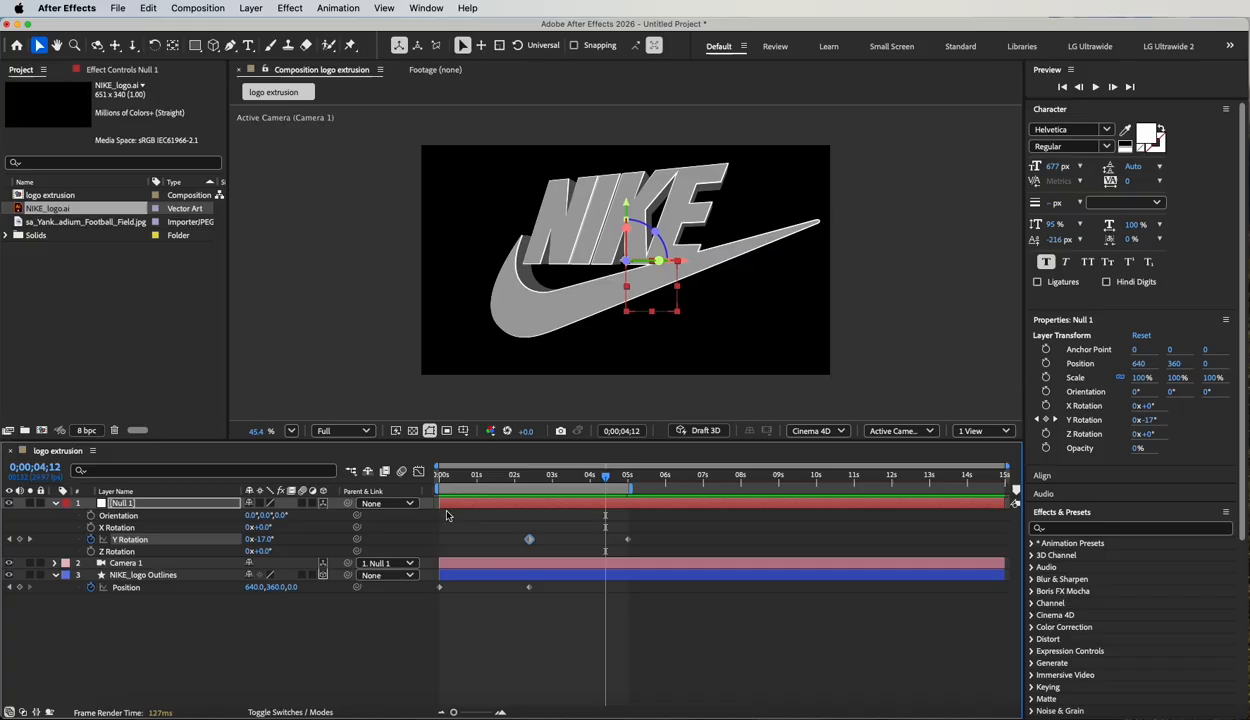
{"action": "left_click", "coordinate": [142, 625]}
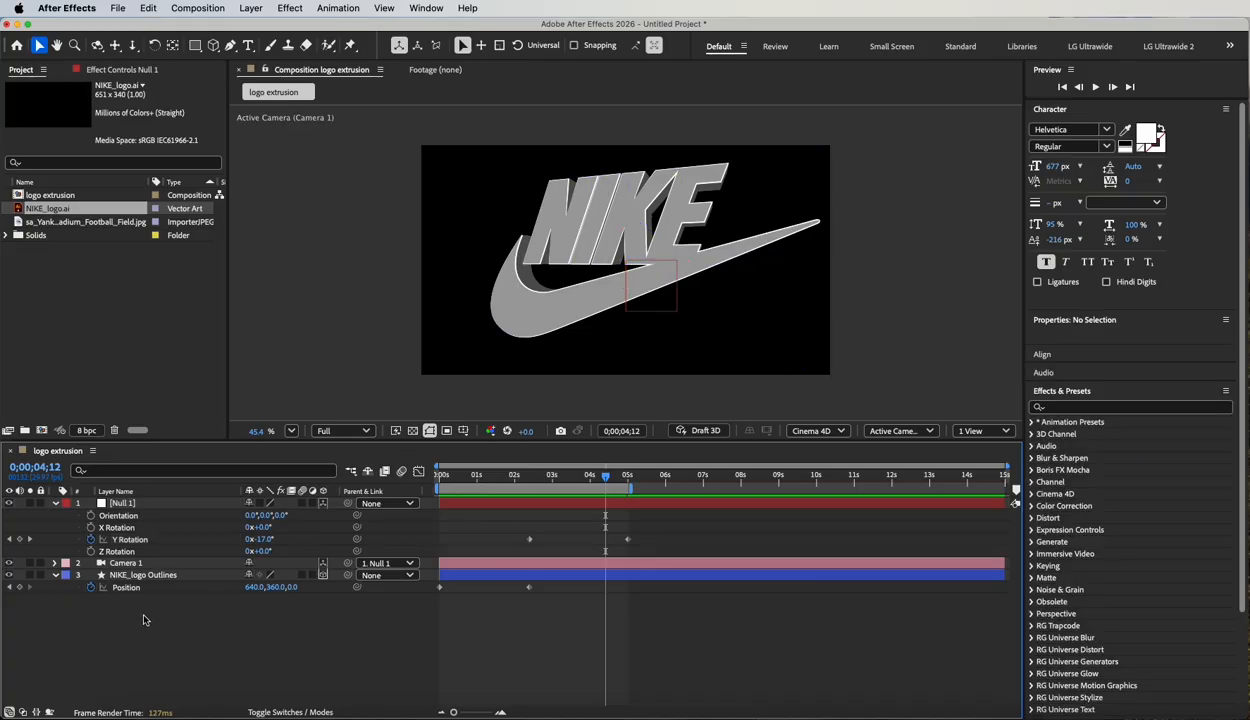
{"action": "left_click", "coordinate": [241, 8]}
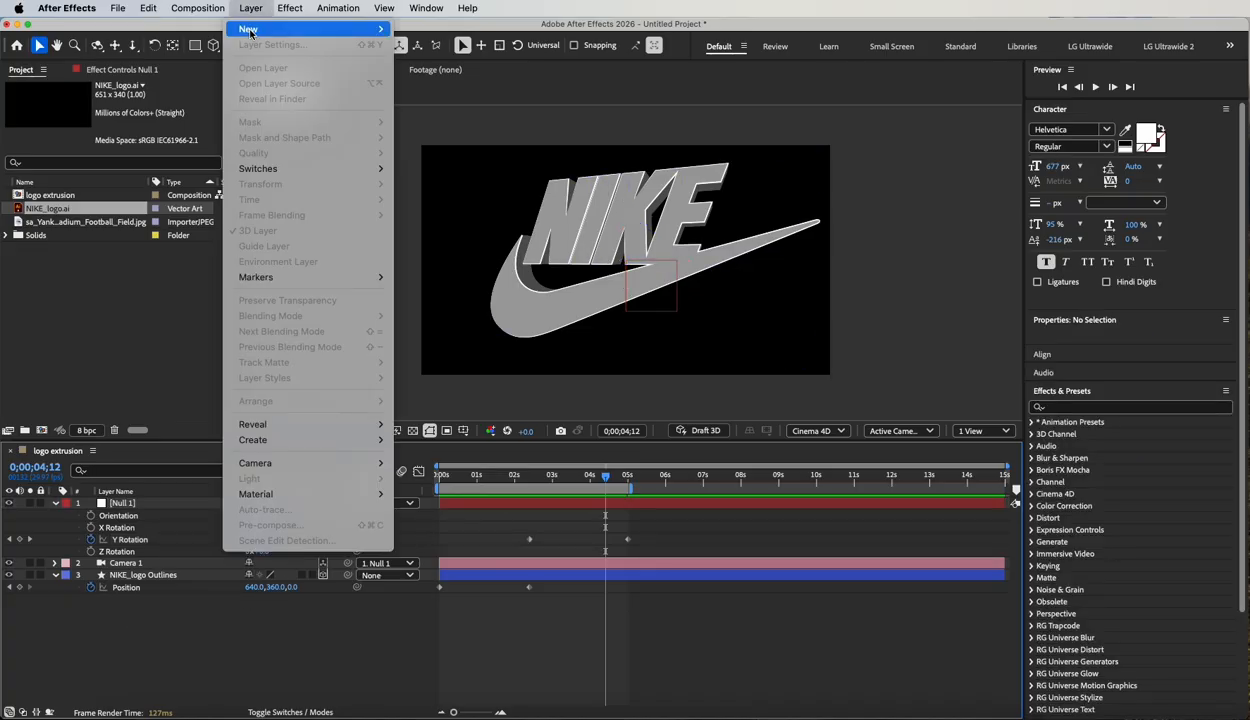
{"action": "mouse_move", "coordinate": [247, 30]}
{"action": "left_click", "coordinate": [423, 60]}
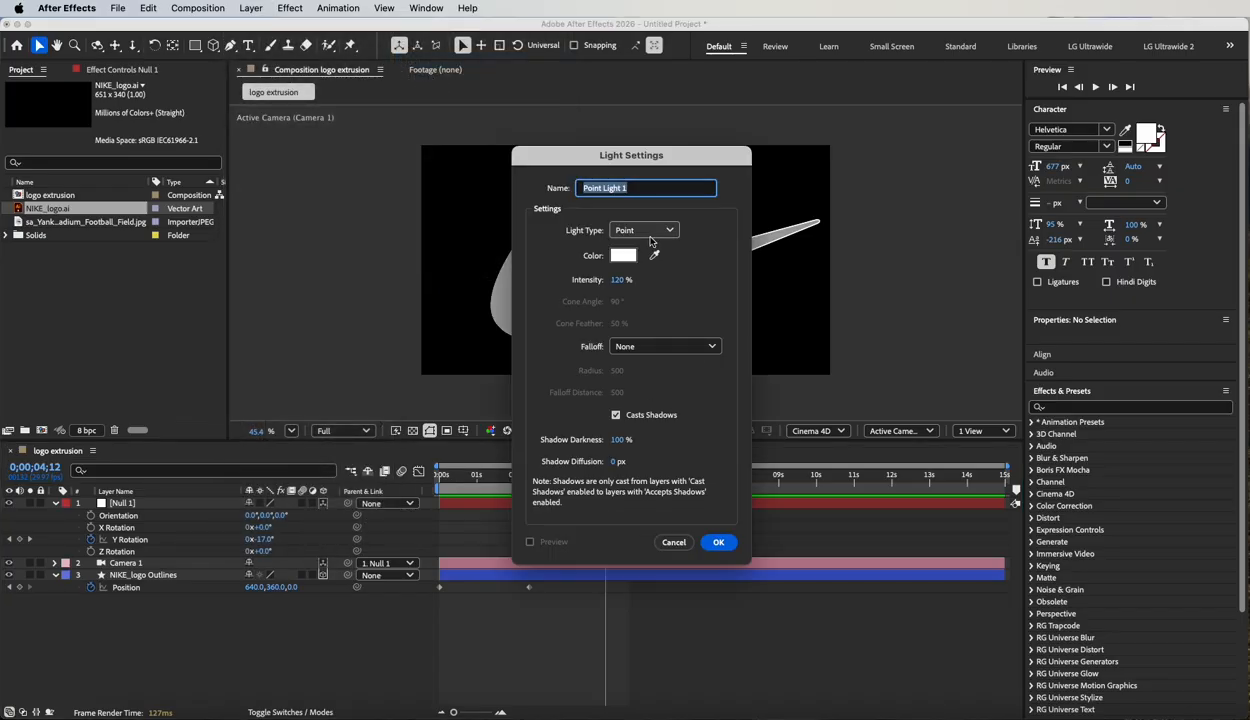
{"action": "left_click", "coordinate": [618, 280]}
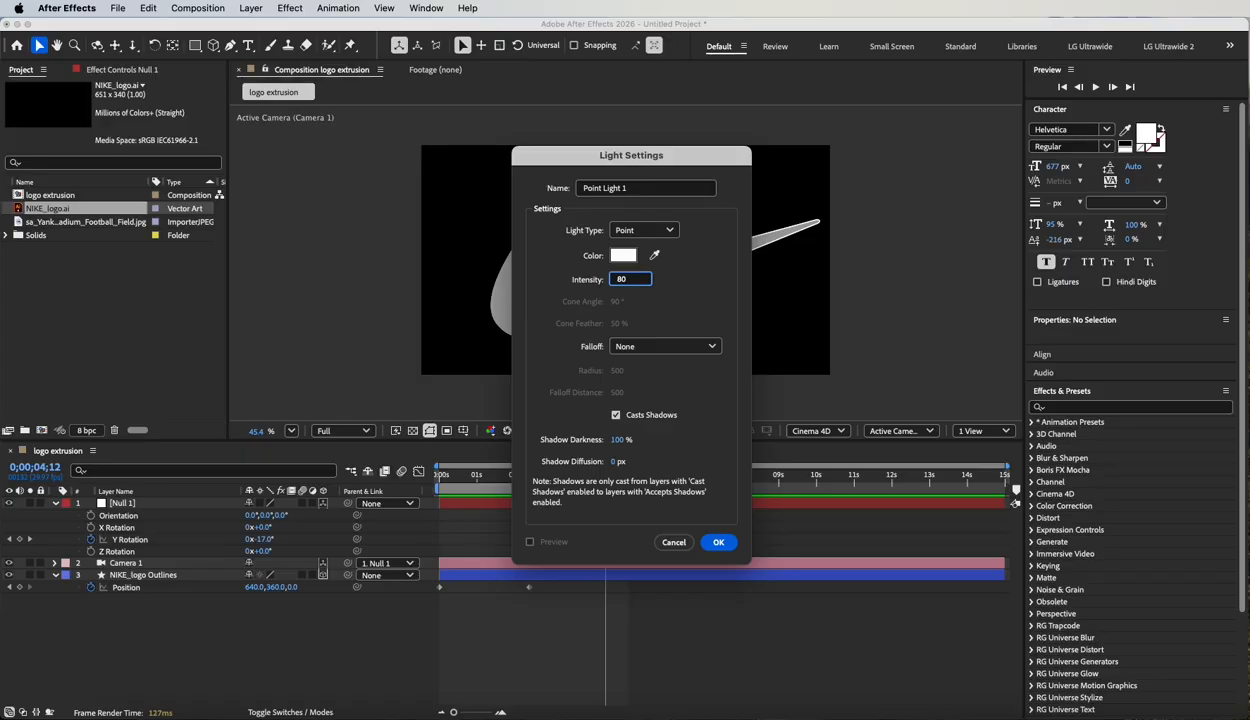
{"action": "left_click", "coordinate": [616, 415]}
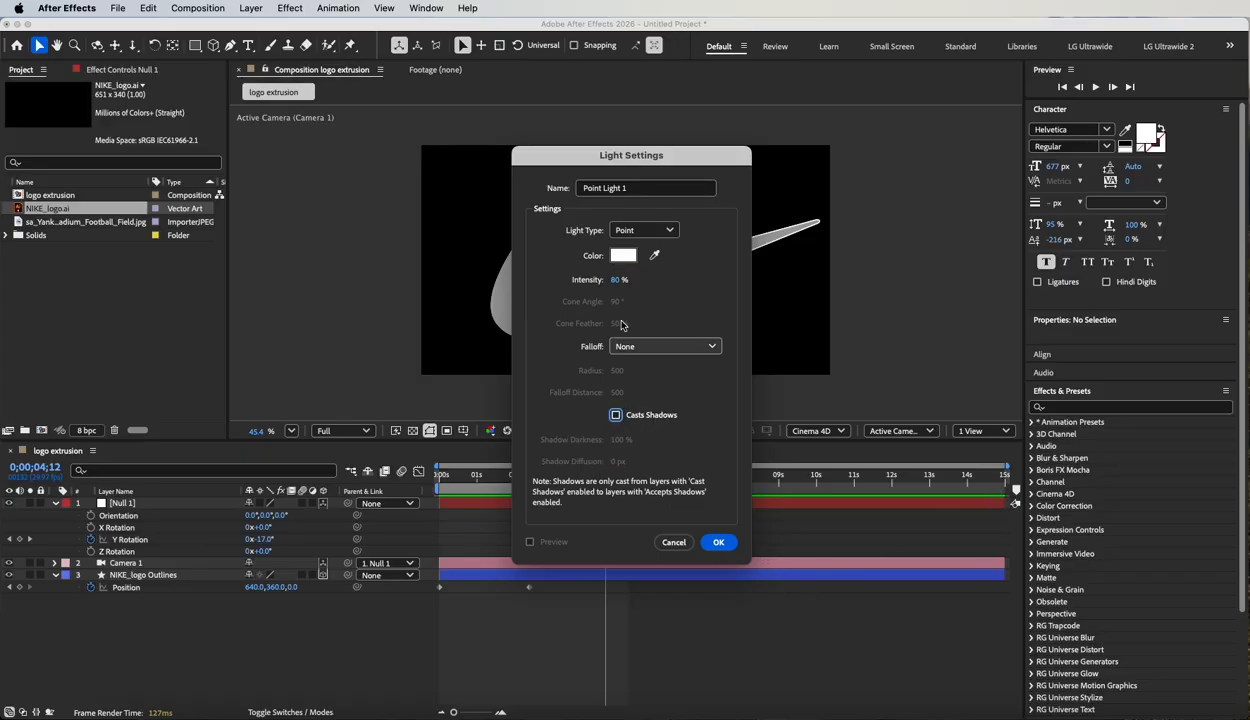
{"action": "left_click", "coordinate": [718, 543]}
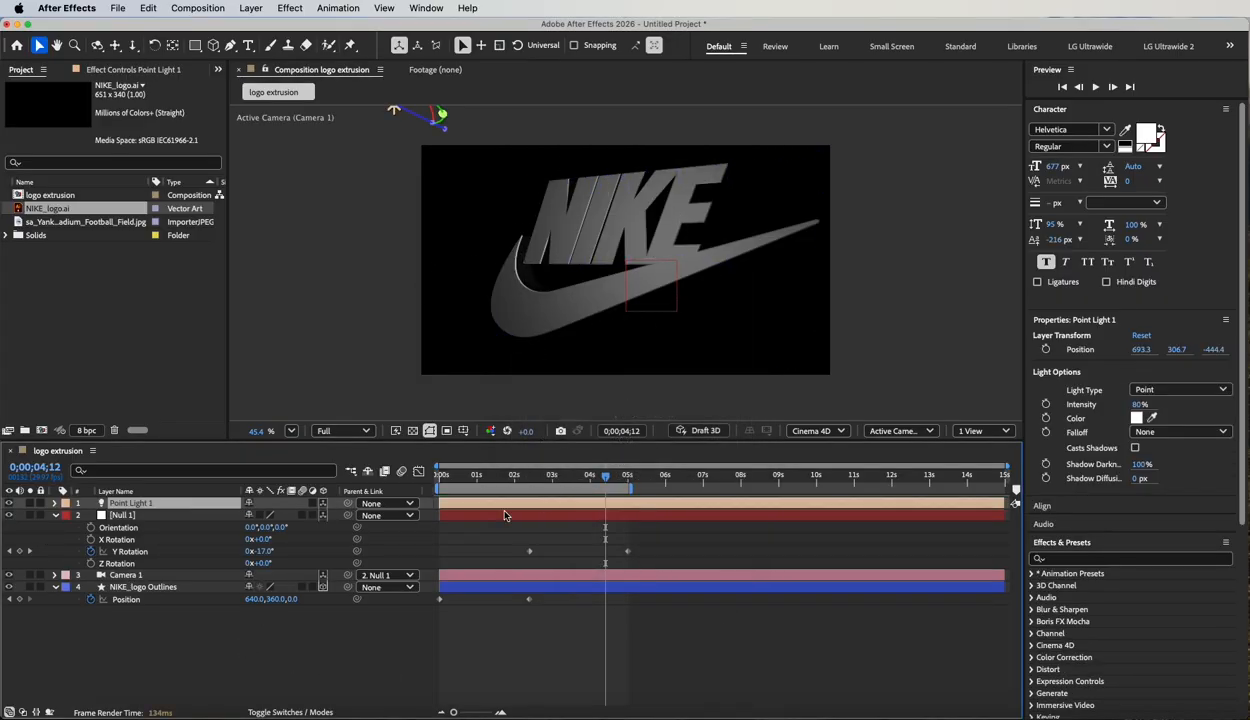
In the Top view with the transparency grid on, move Point Light 1 to about X 36, Z -319, in front of the logo's left end.
{"action": "left_click", "coordinate": [884, 430]}
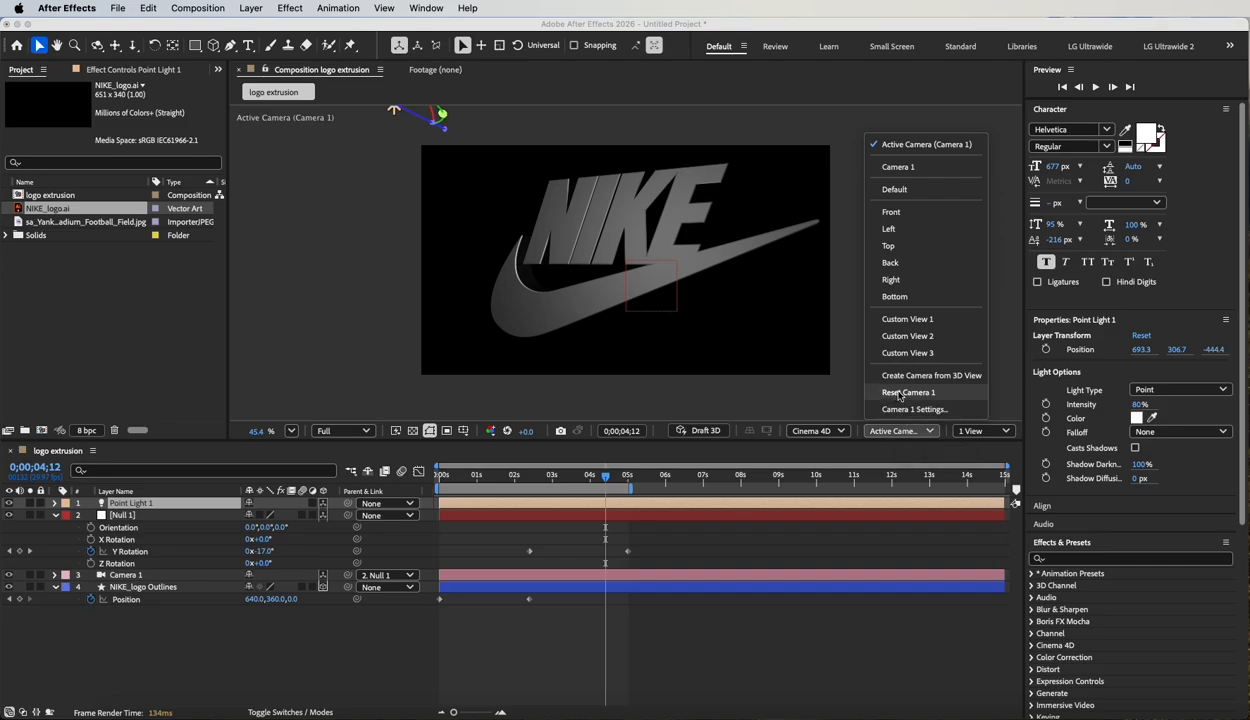
{"action": "left_click", "coordinate": [910, 245]}
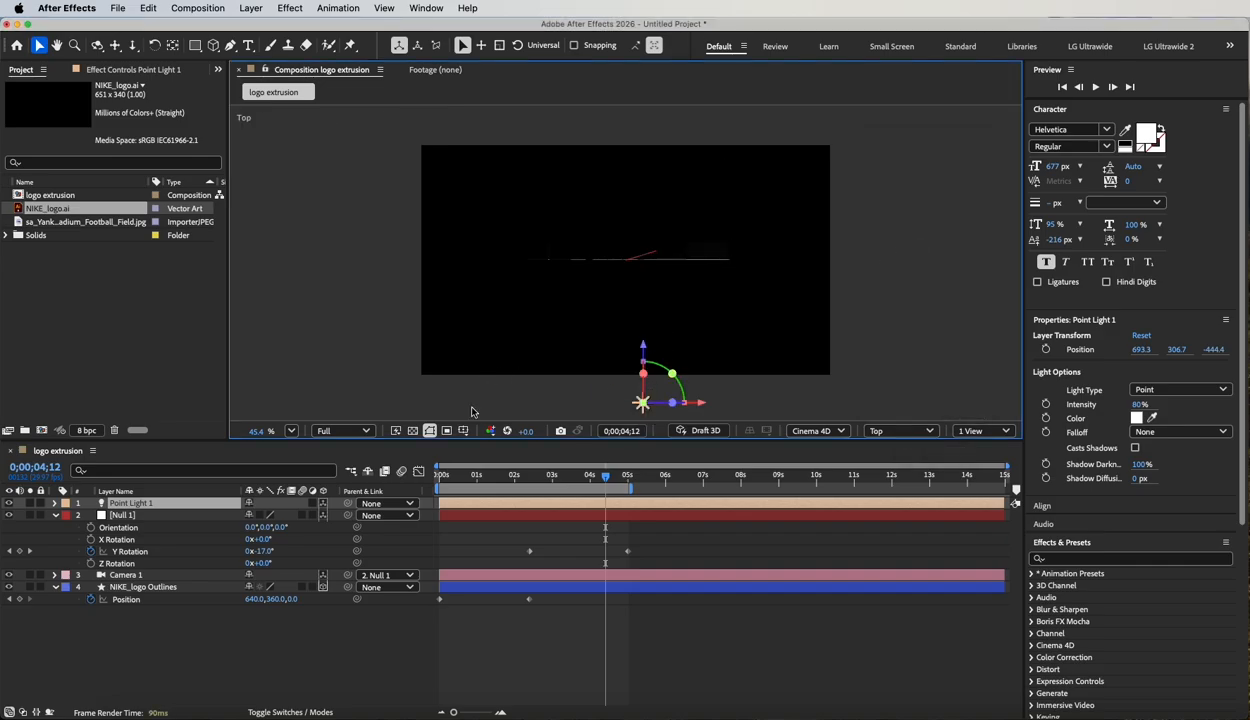
{"action": "left_click", "coordinate": [427, 431]}
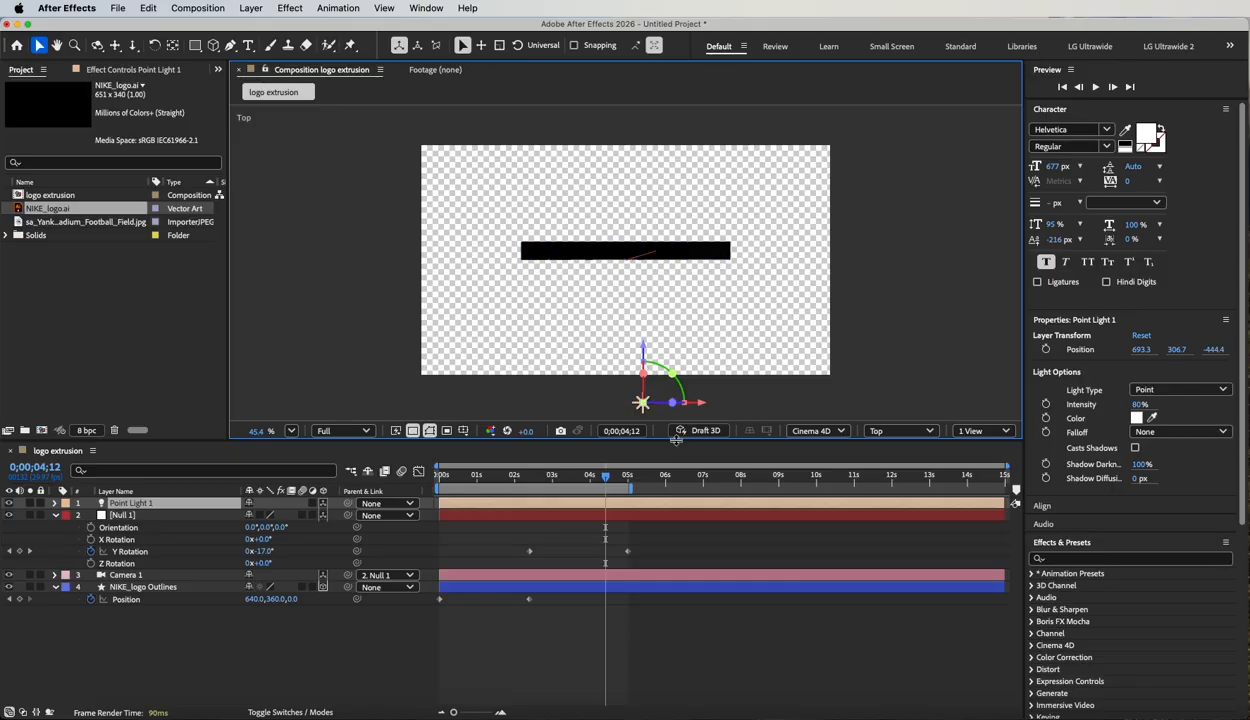
{"action": "left_click_drag", "start_coordinate": [642, 415], "coordinate": [436, 377]}
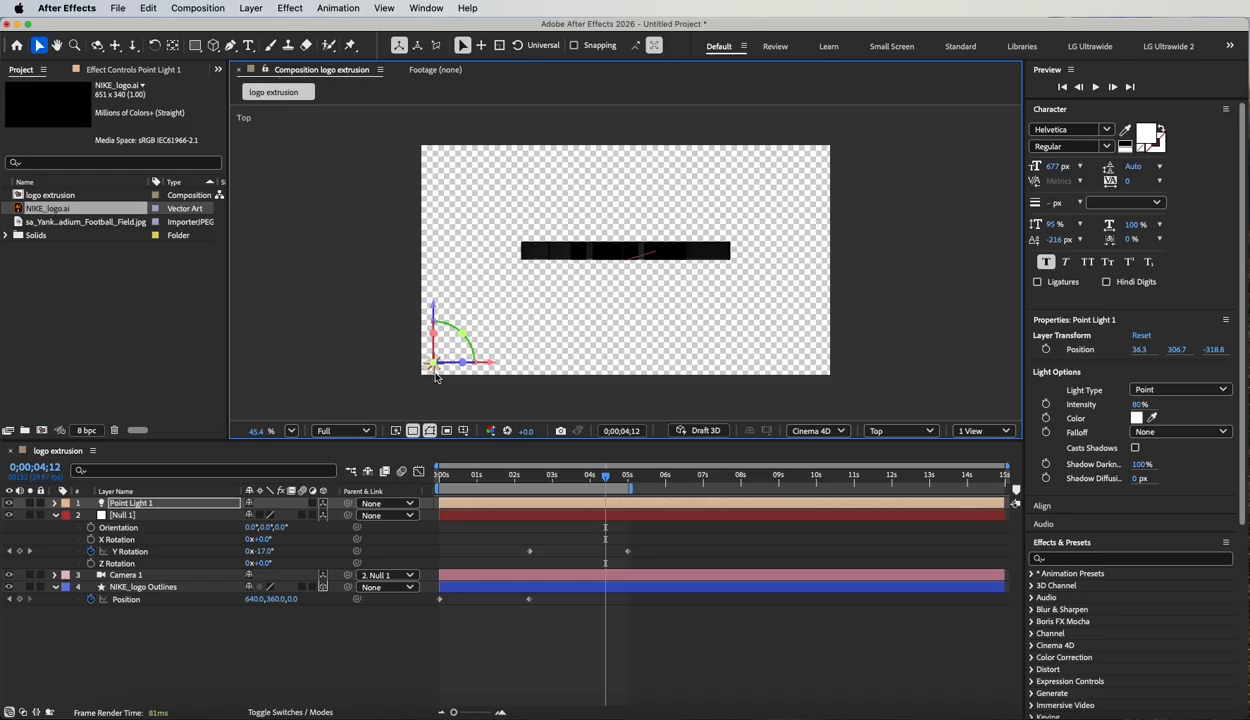
Duplicate the point light and move the copy to about X 1234, Z -321, at the frame's front-right corner.
{"action": "key", "text": "super+d"}
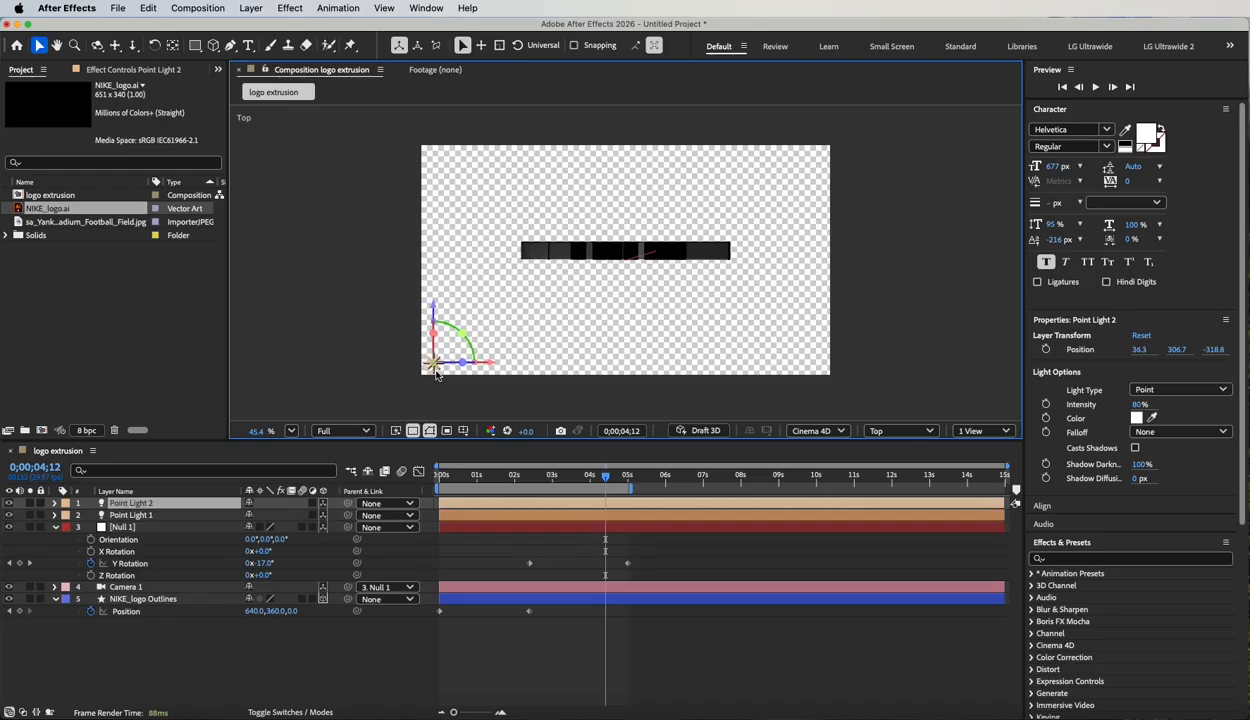
{"action": "left_click_drag", "start_coordinate": [433, 373], "coordinate": [818, 378]}
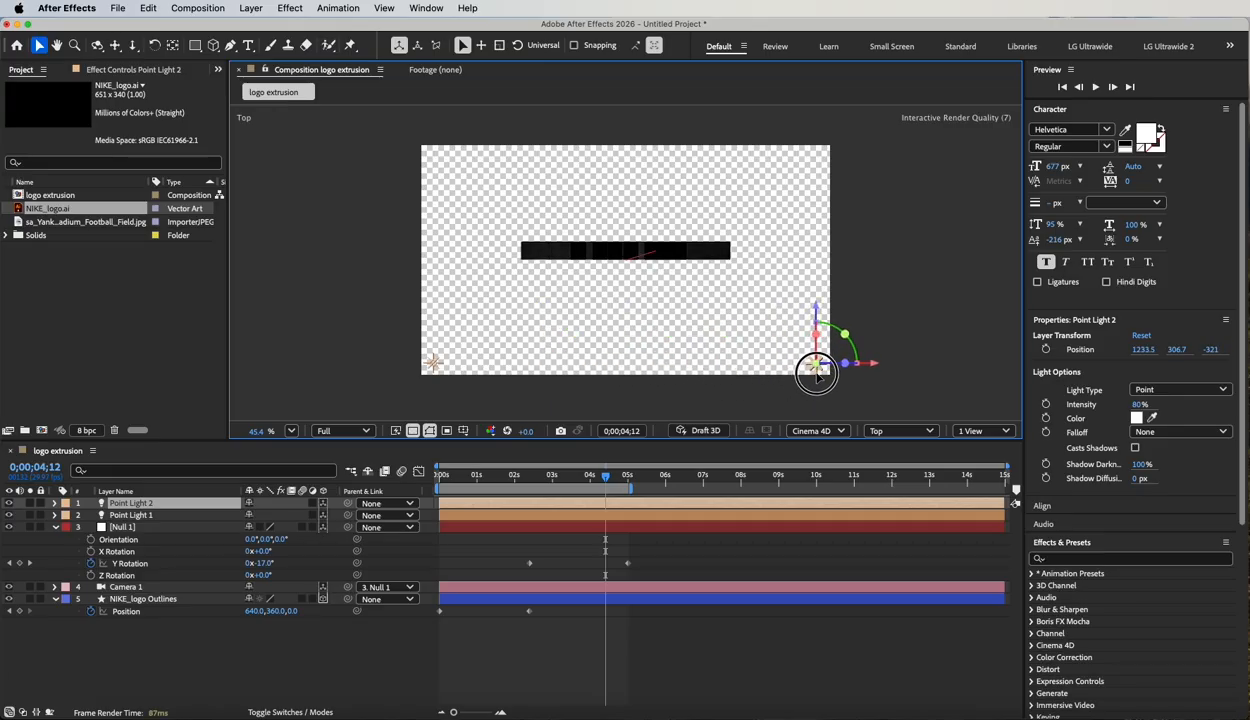
{"action": "left_click", "coordinate": [808, 378]}
Duplicate two more point lights behind the logo, at about X 20, Z 342 and X 1250, Z 335.
{"action": "key", "text": "super+d"}
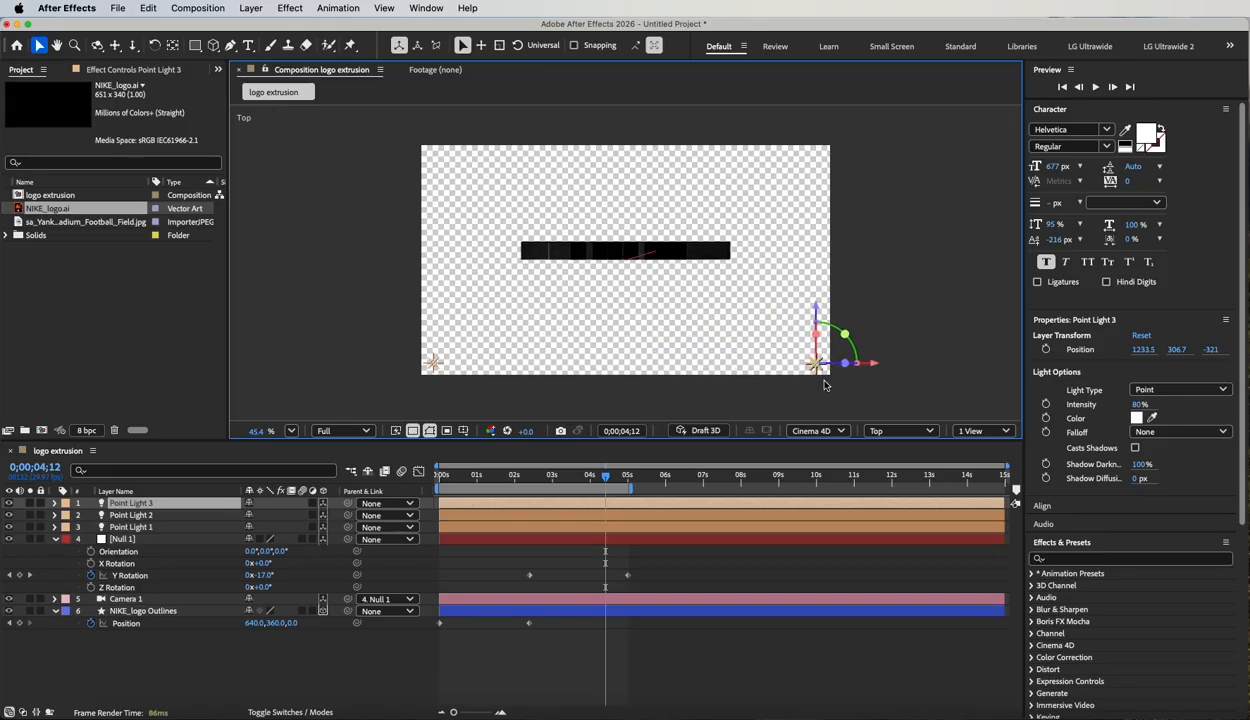
{"action": "left_click_drag", "start_coordinate": [817, 376], "coordinate": [427, 151]}
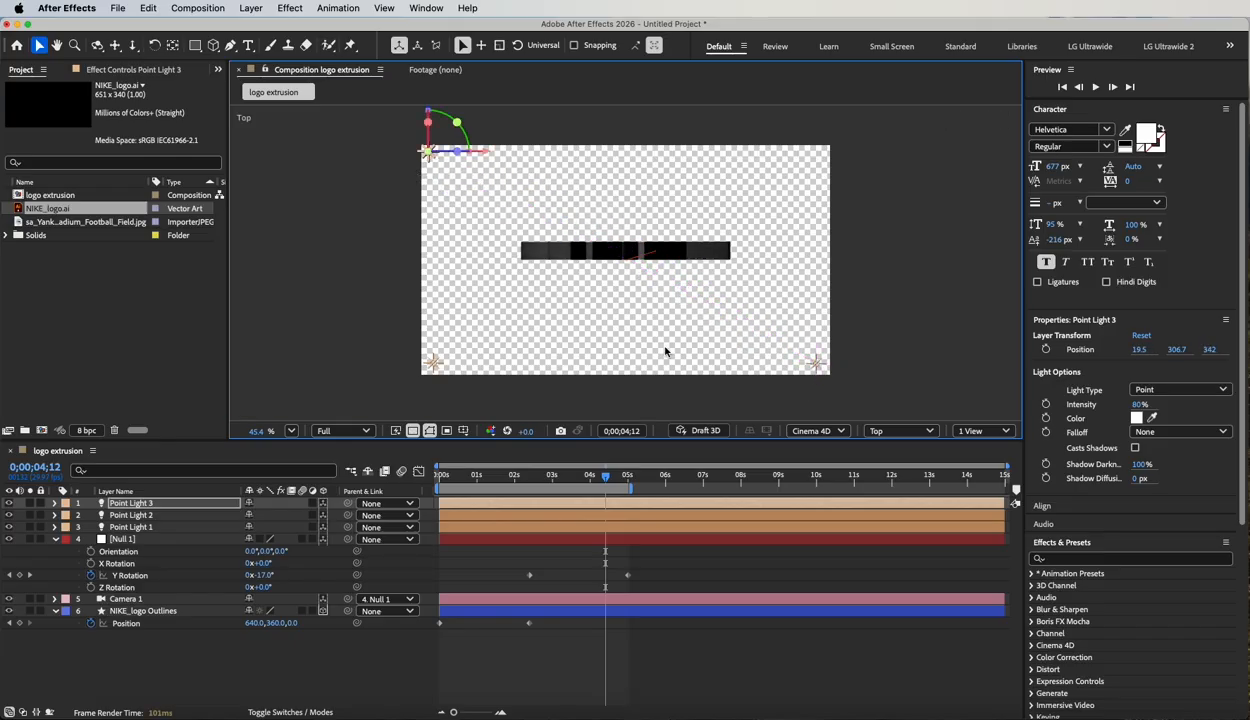
{"action": "key", "text": "super+d"}
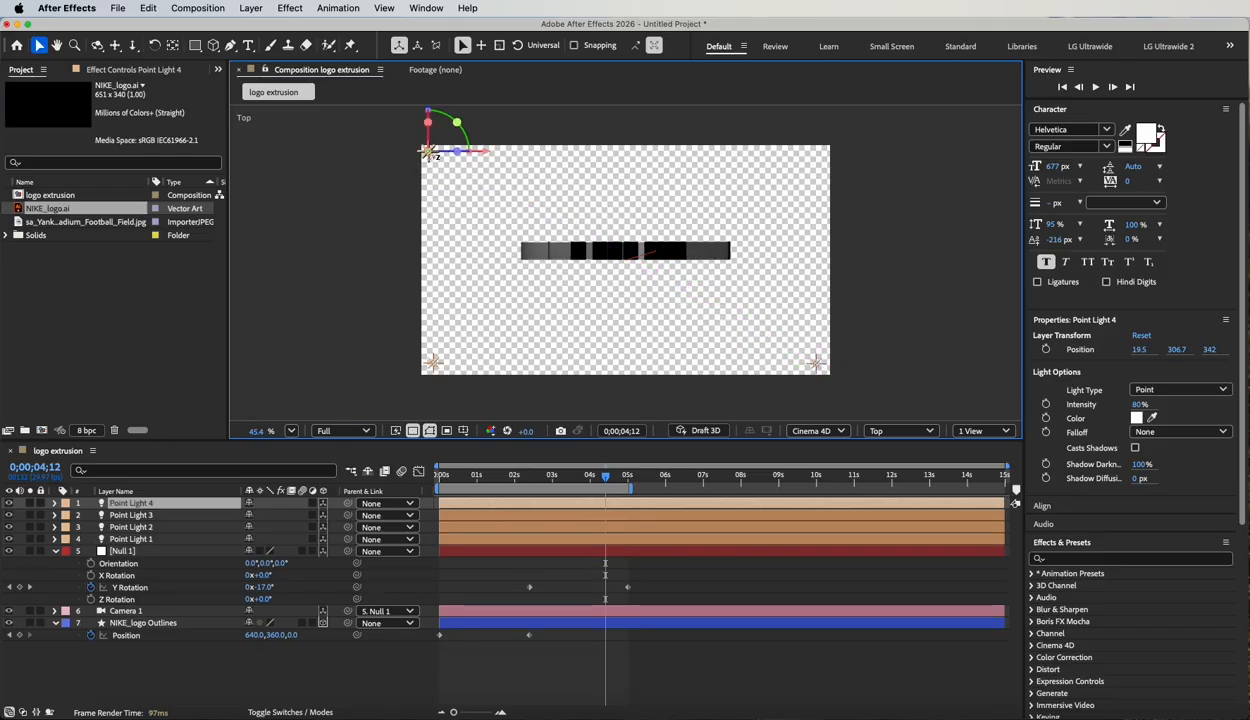
{"action": "left_click_drag", "start_coordinate": [430, 164], "coordinate": [824, 167]}
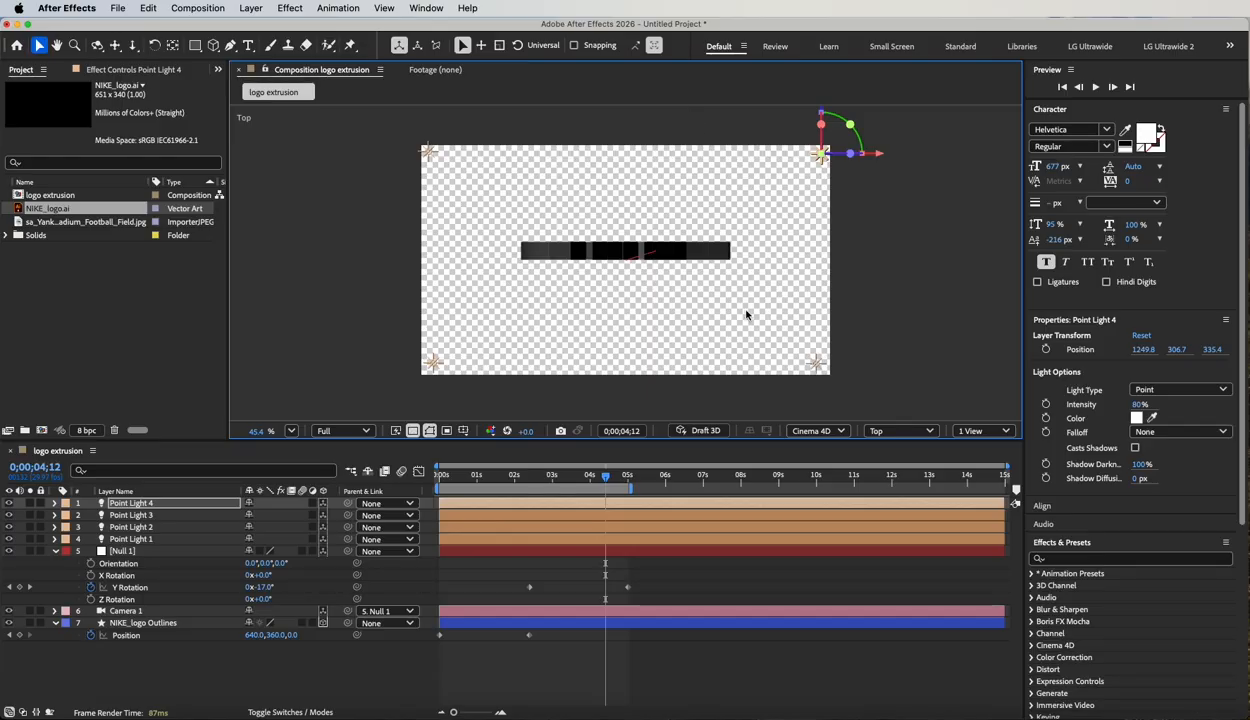
Return to the Active Camera view, turn off the transparency grid and scrub through the lit logo animation.
{"action": "left_click", "coordinate": [912, 433]}
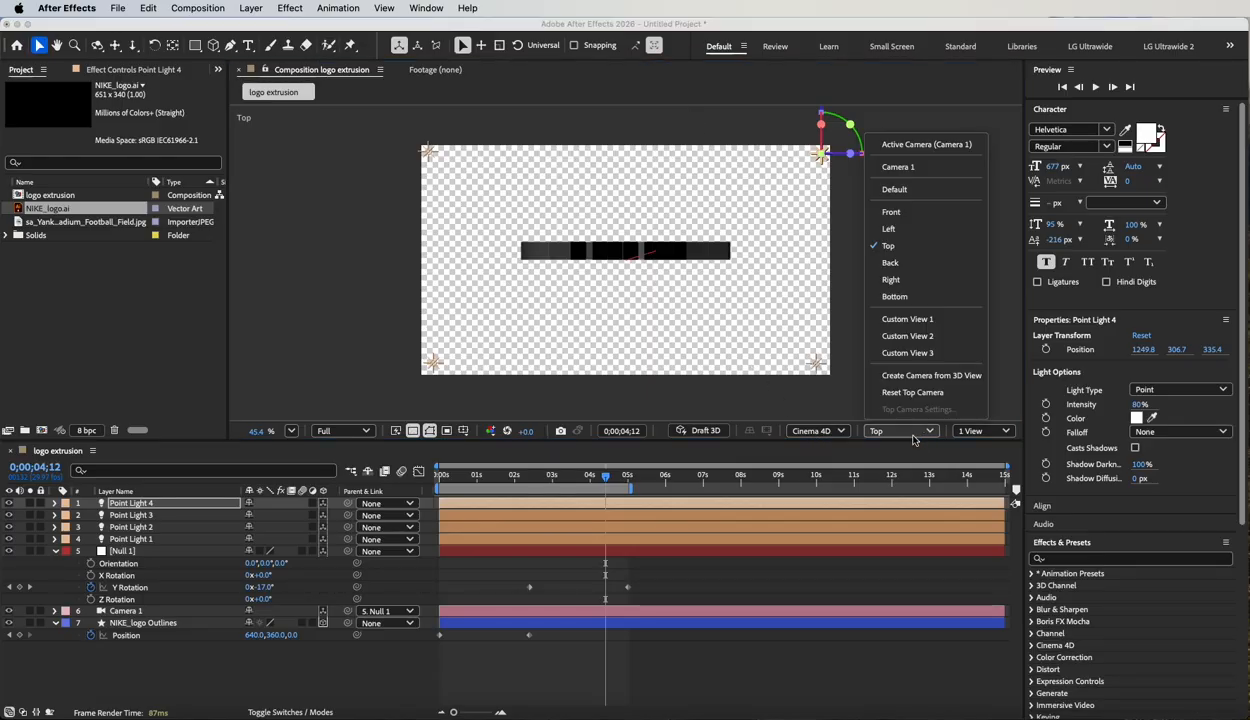
{"action": "left_click", "coordinate": [924, 145]}
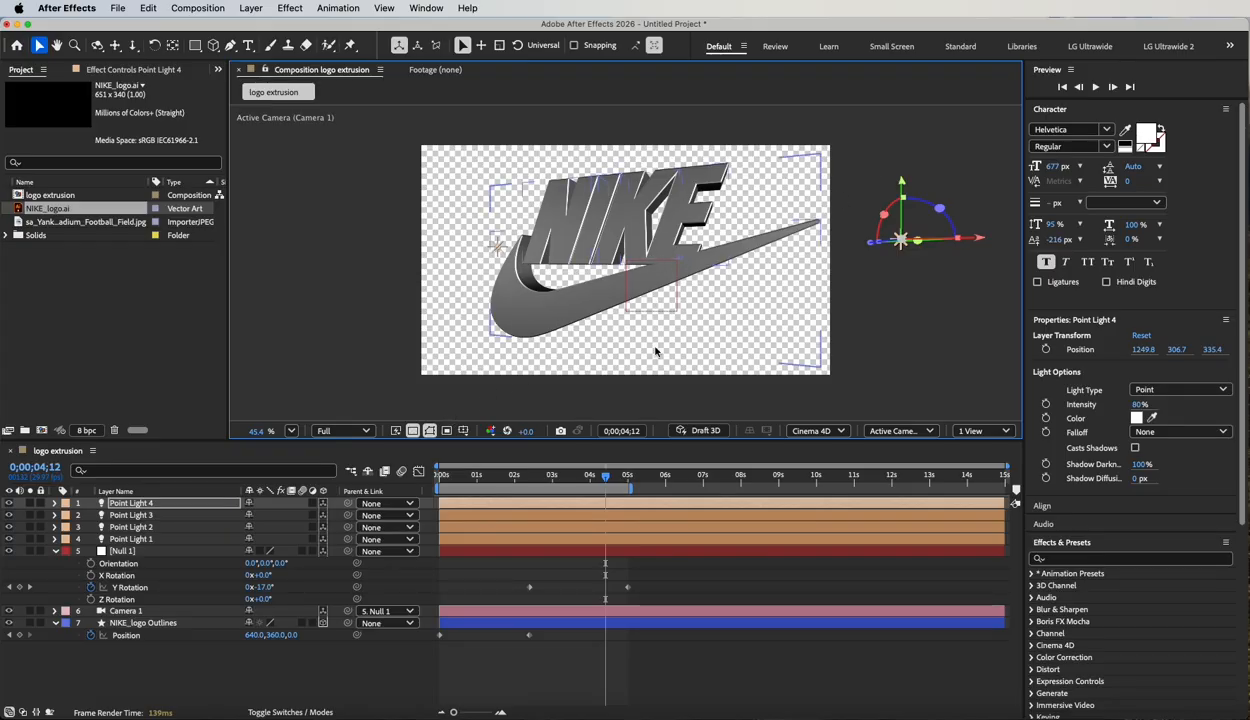
{"action": "left_click_drag", "start_coordinate": [605, 476], "coordinate": [520, 476]}
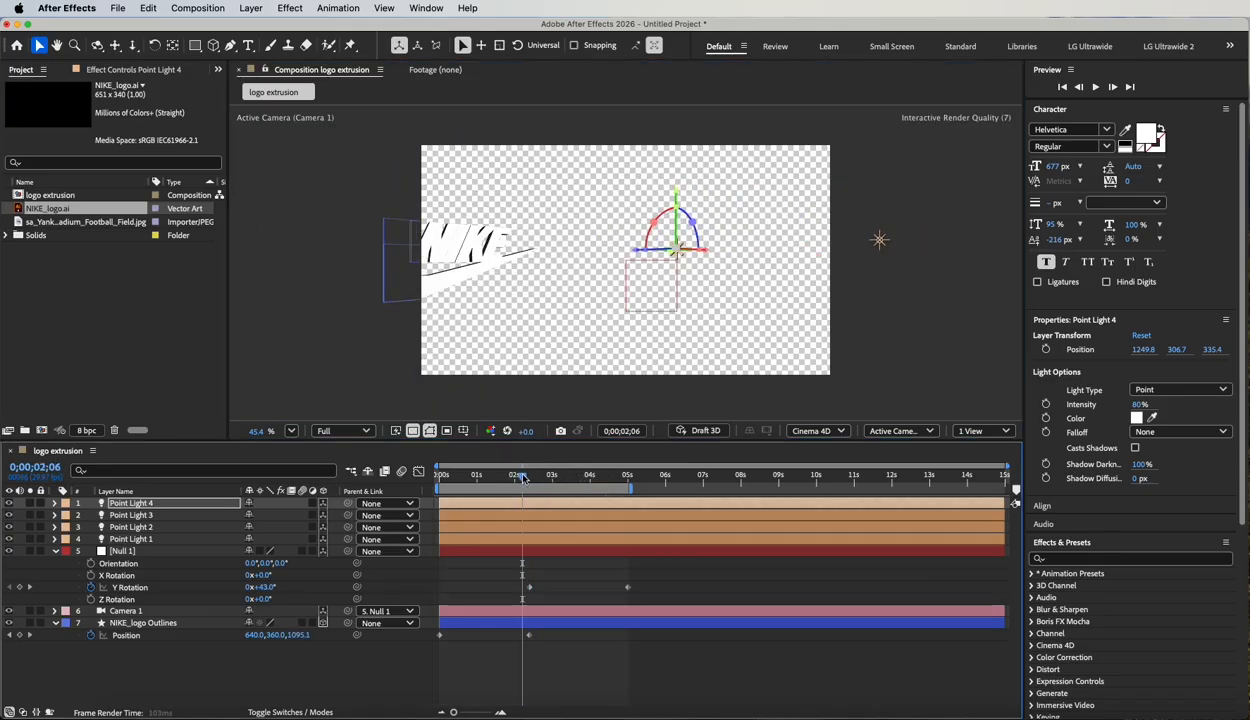
{"action": "left_click", "coordinate": [412, 431]}
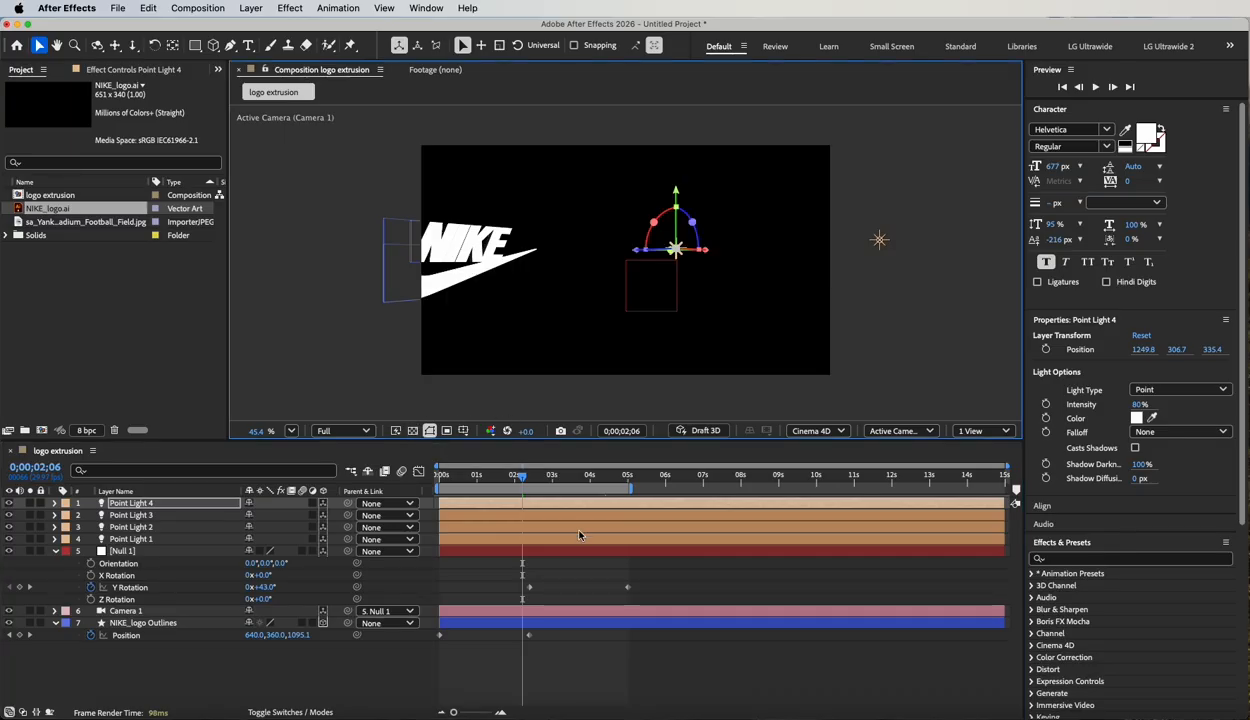
{"action": "left_click_drag", "start_coordinate": [516, 476], "coordinate": [605, 481]}
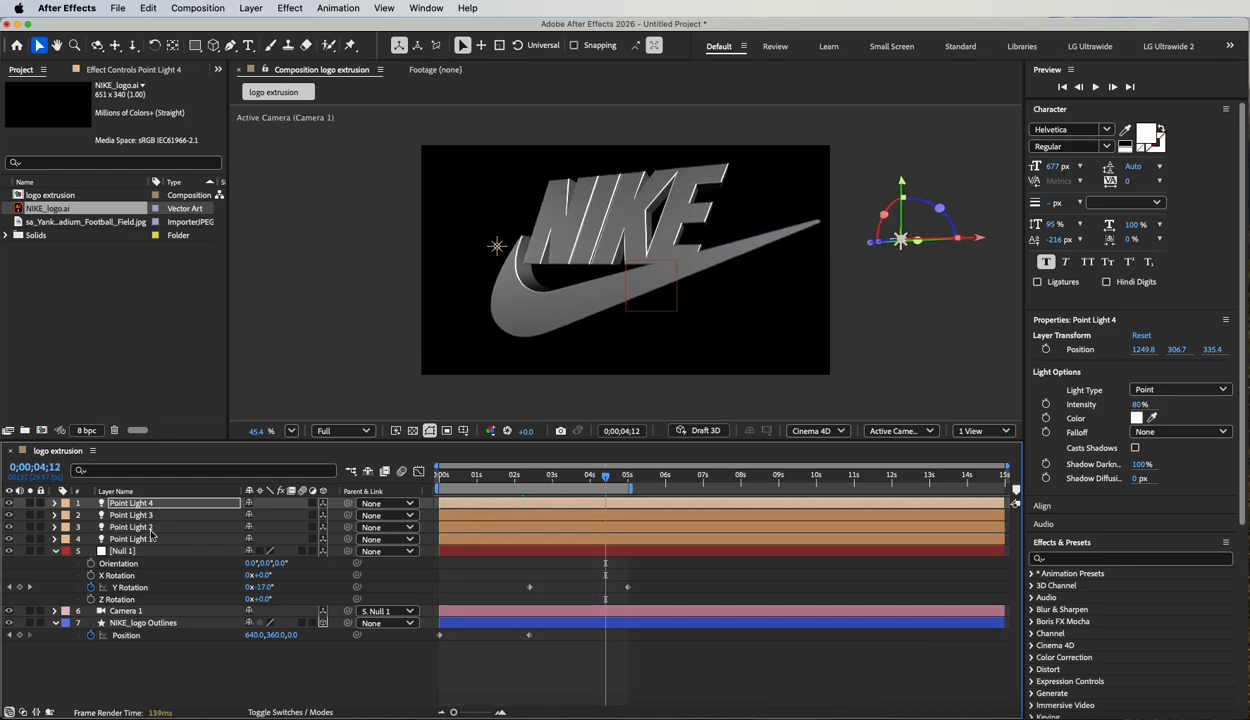
Parent all four point lights to the NIKE_logo Outlines layer and scrub through the animation.
{"action": "left_click", "coordinate": [137, 538]}
{"action": "left_click", "coordinate": [146, 504], "text": "shift"}
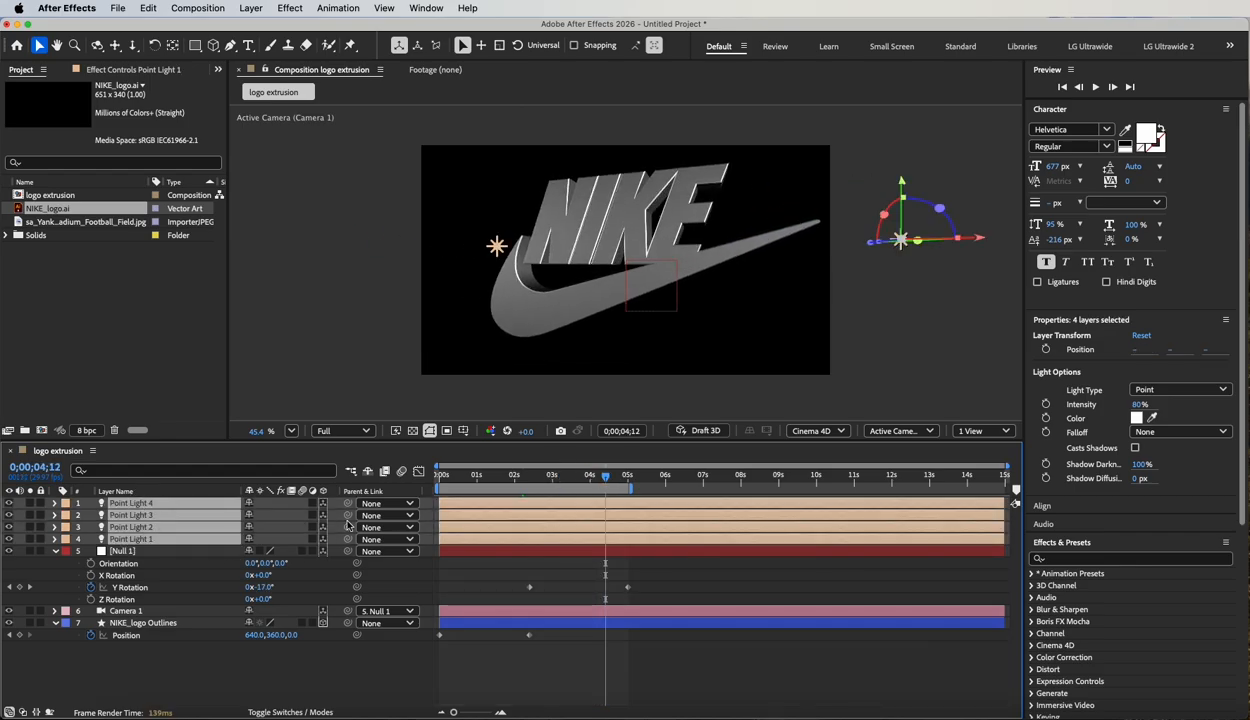
{"action": "left_click_drag", "start_coordinate": [348, 502], "coordinate": [117, 624]}
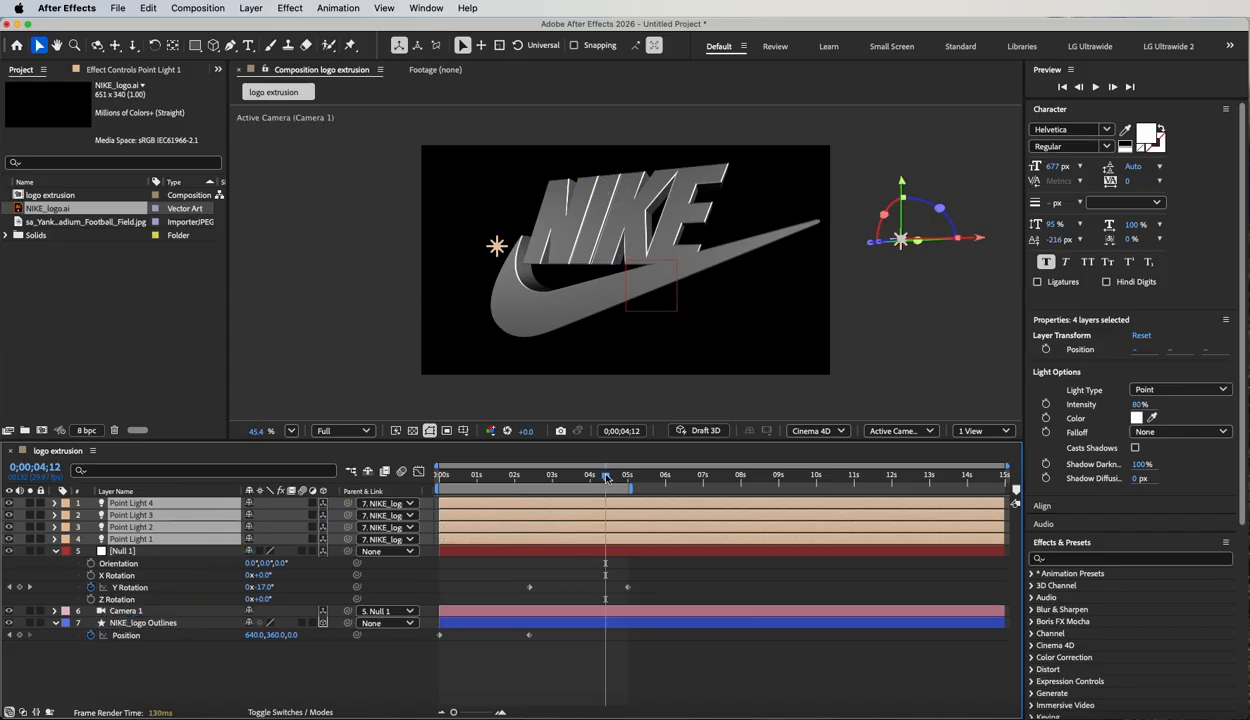
{"action": "left_click_drag", "start_coordinate": [605, 476], "coordinate": [546, 478]}
{"action": "left_click_drag", "start_coordinate": [488, 474], "coordinate": [615, 482]}
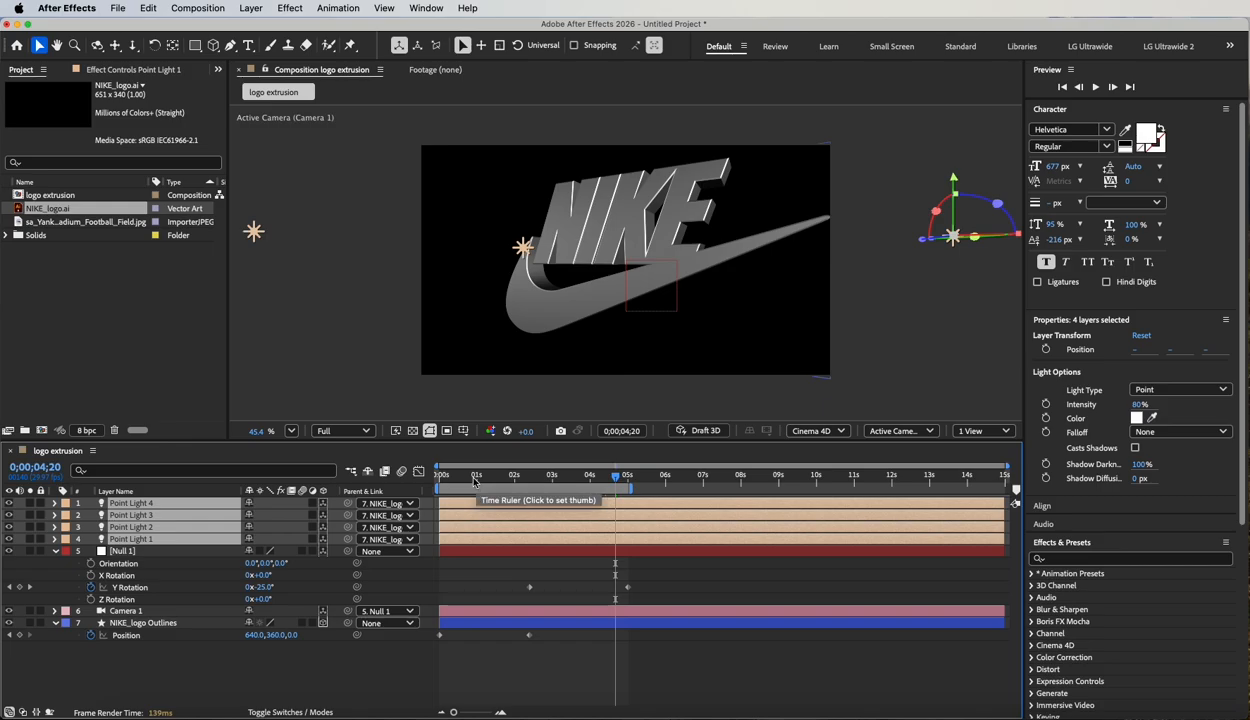
Add the Yankee Stadium football field image as the lowest layer in the composition and duplicate it.
{"action": "left_click", "coordinate": [50, 286]}
{"action": "left_click_drag", "start_coordinate": [20, 222], "coordinate": [155, 655]}
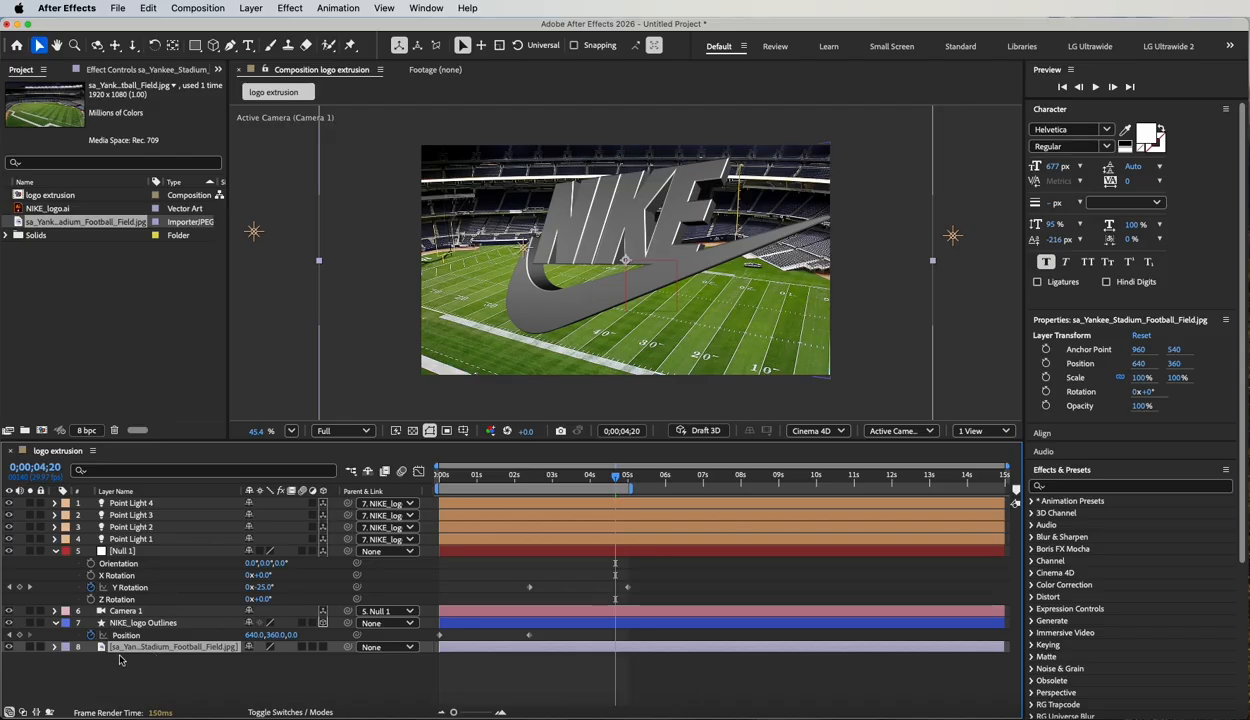
{"action": "key", "text": "super+d"}
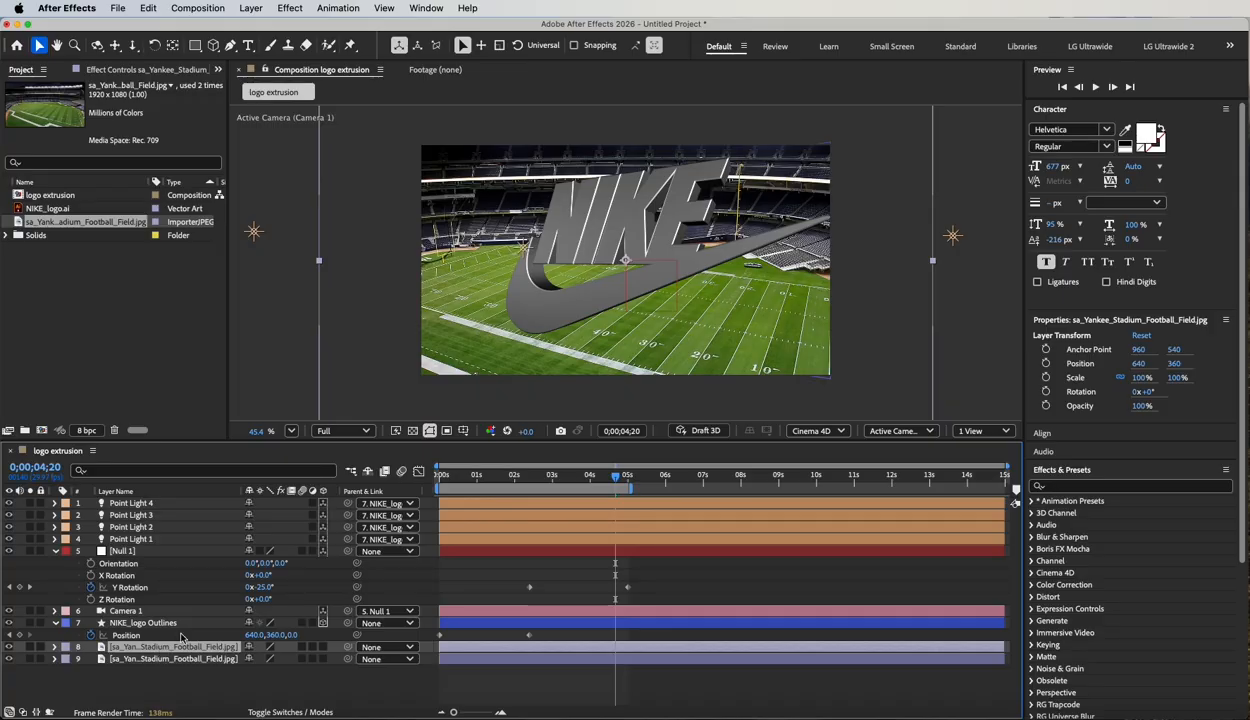
Convert the upper stadium image layer to an Environment Layer and hide the lower copy.
{"action": "left_click", "coordinate": [250, 8]}
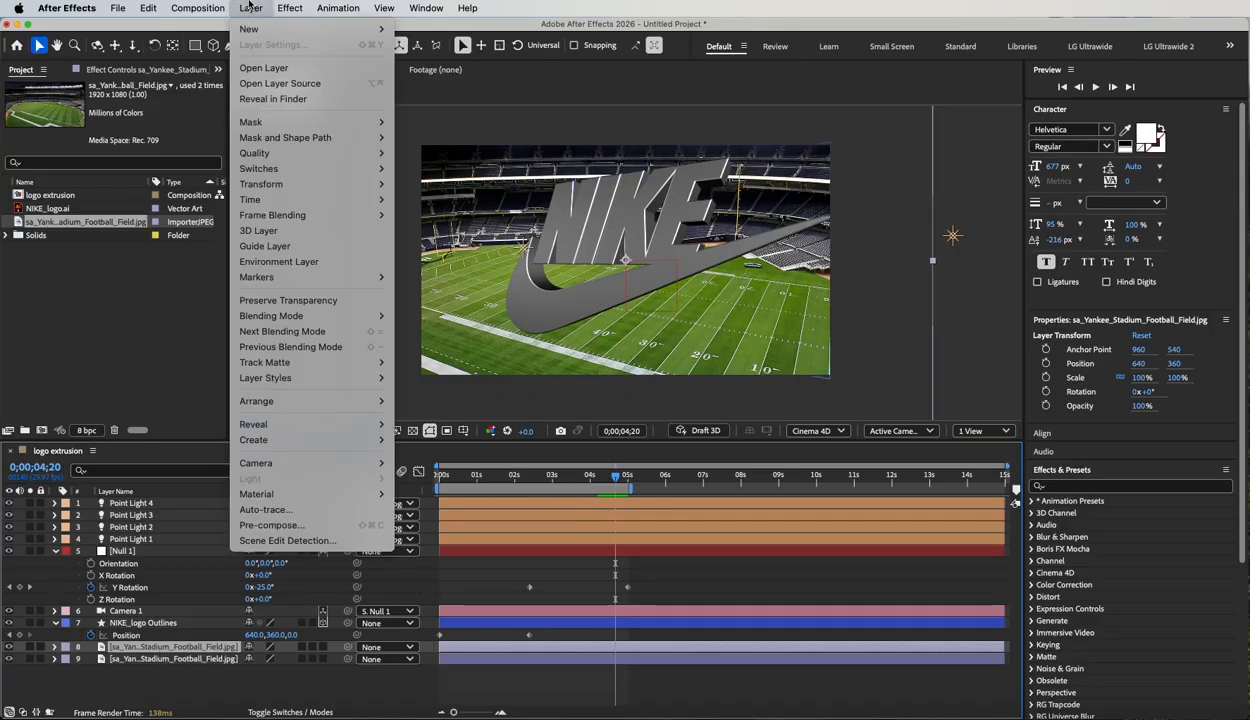
{"action": "left_click", "coordinate": [285, 265]}
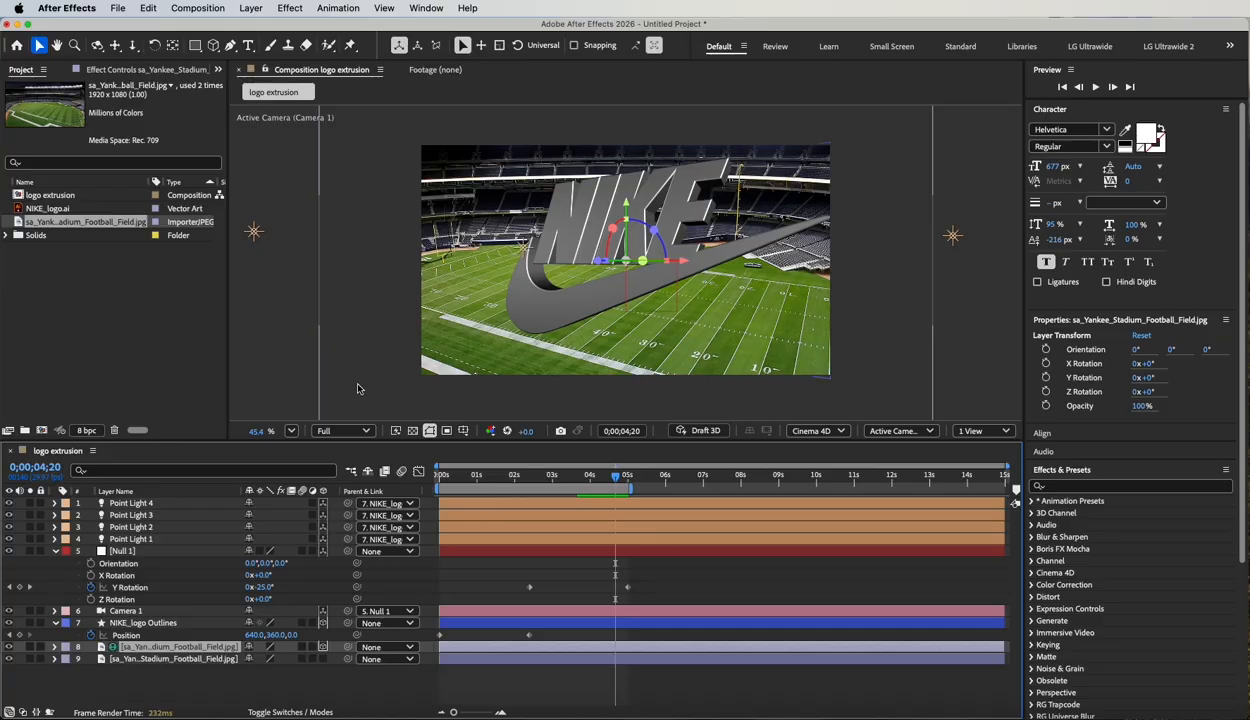
{"action": "left_click", "coordinate": [8, 647]}
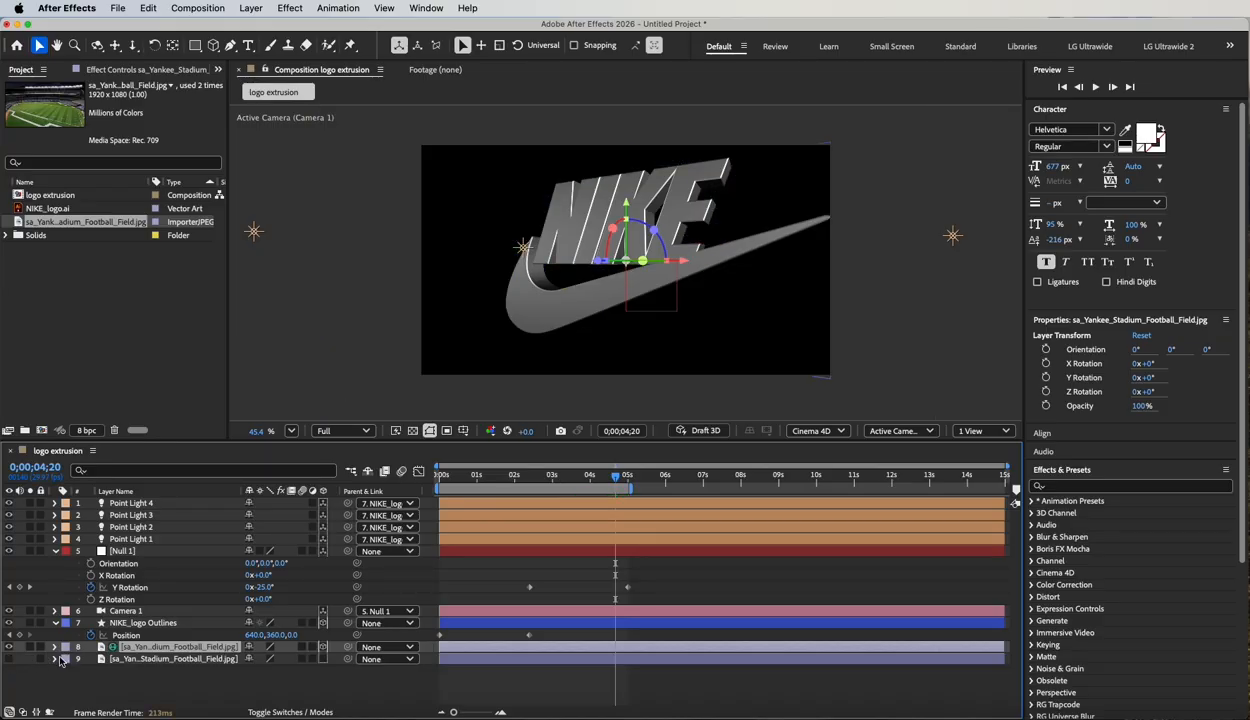
{"action": "left_click", "coordinate": [166, 661]}
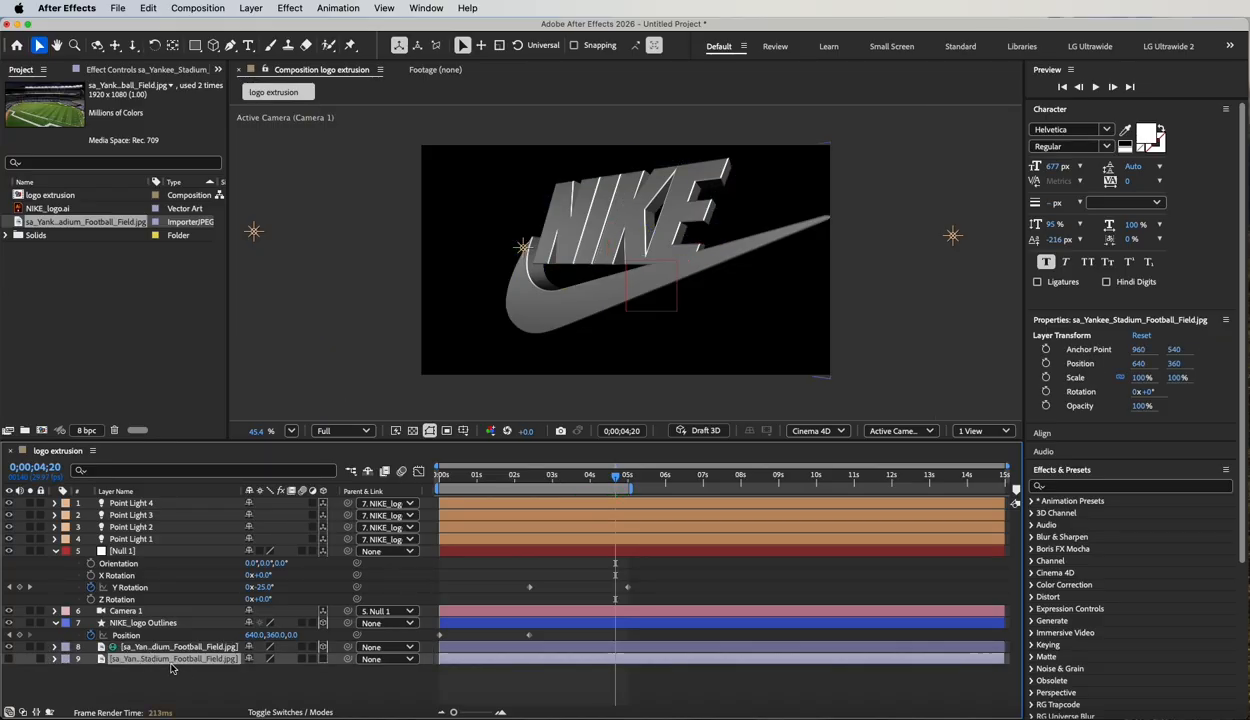
{"action": "left_click", "coordinate": [146, 648]}
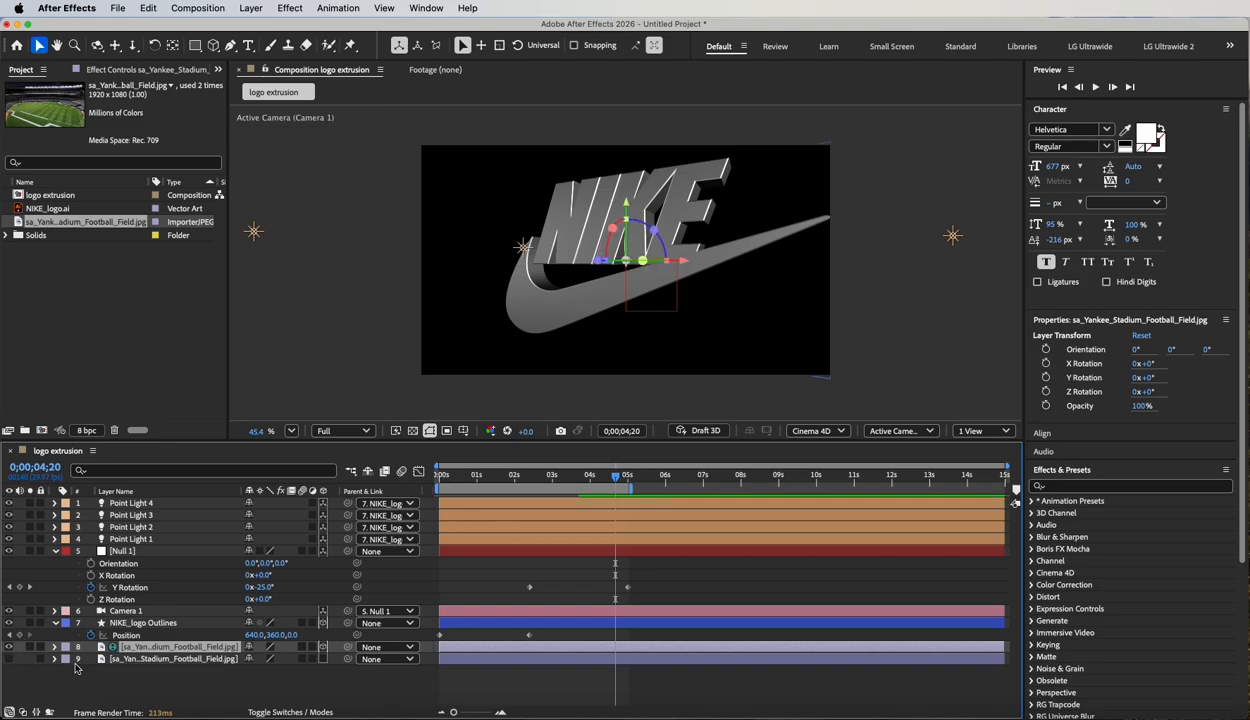
Reveal the NIKE_logo Outlines layer's Material Options in an enlarged timeline and examine the ambient, diffuse, specular and metal settings.
{"action": "left_click", "coordinate": [141, 623]}
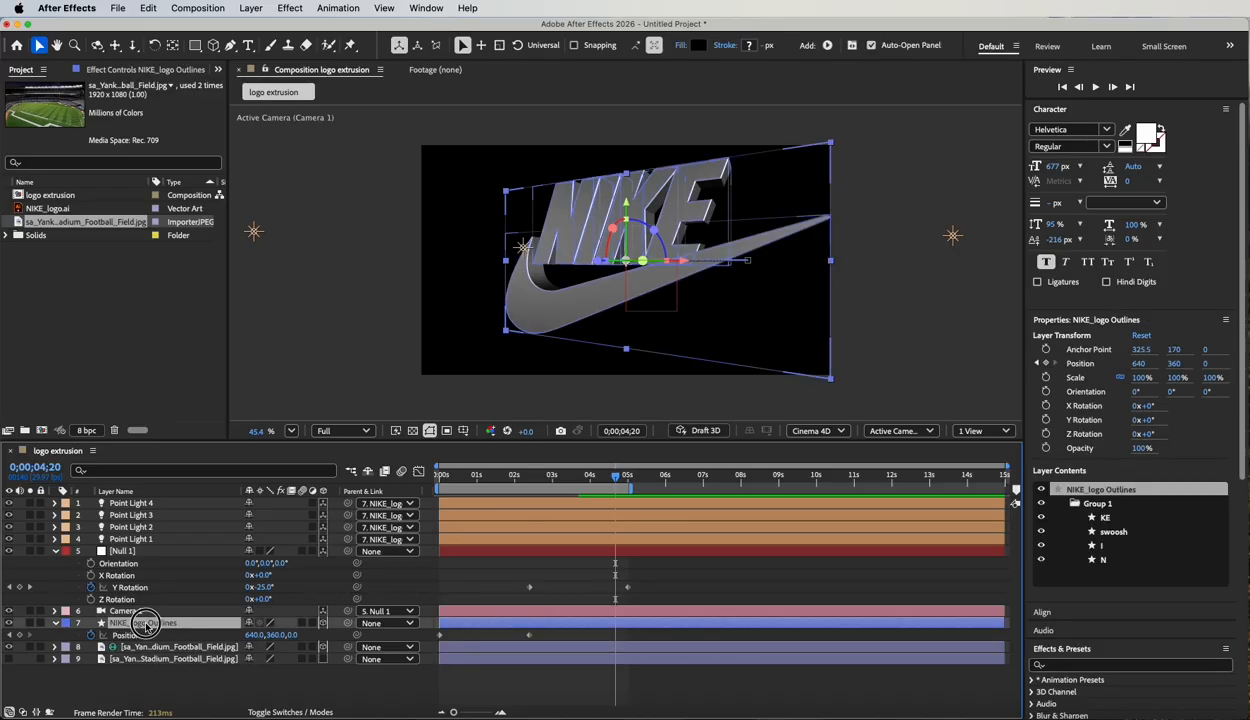
{"action": "left_click", "coordinate": [55, 623]}
{"action": "left_click", "coordinate": [55, 623]}
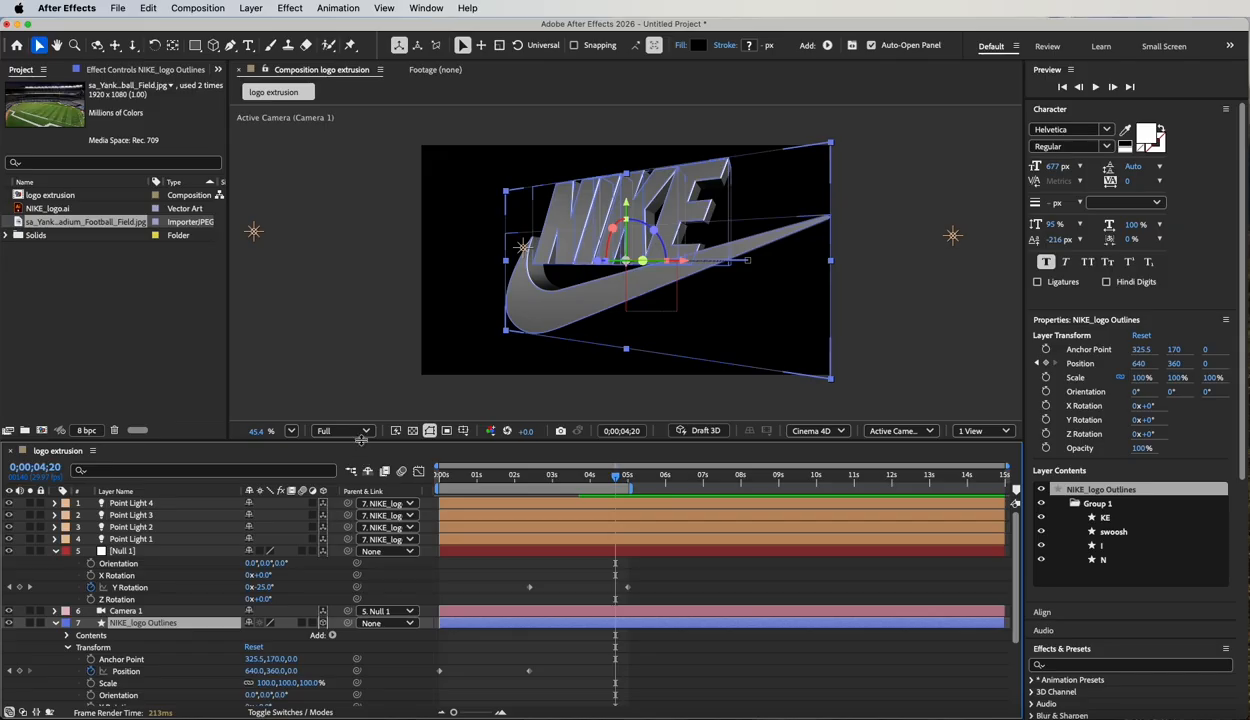
{"action": "left_click_drag", "start_coordinate": [352, 438], "coordinate": [363, 380]}
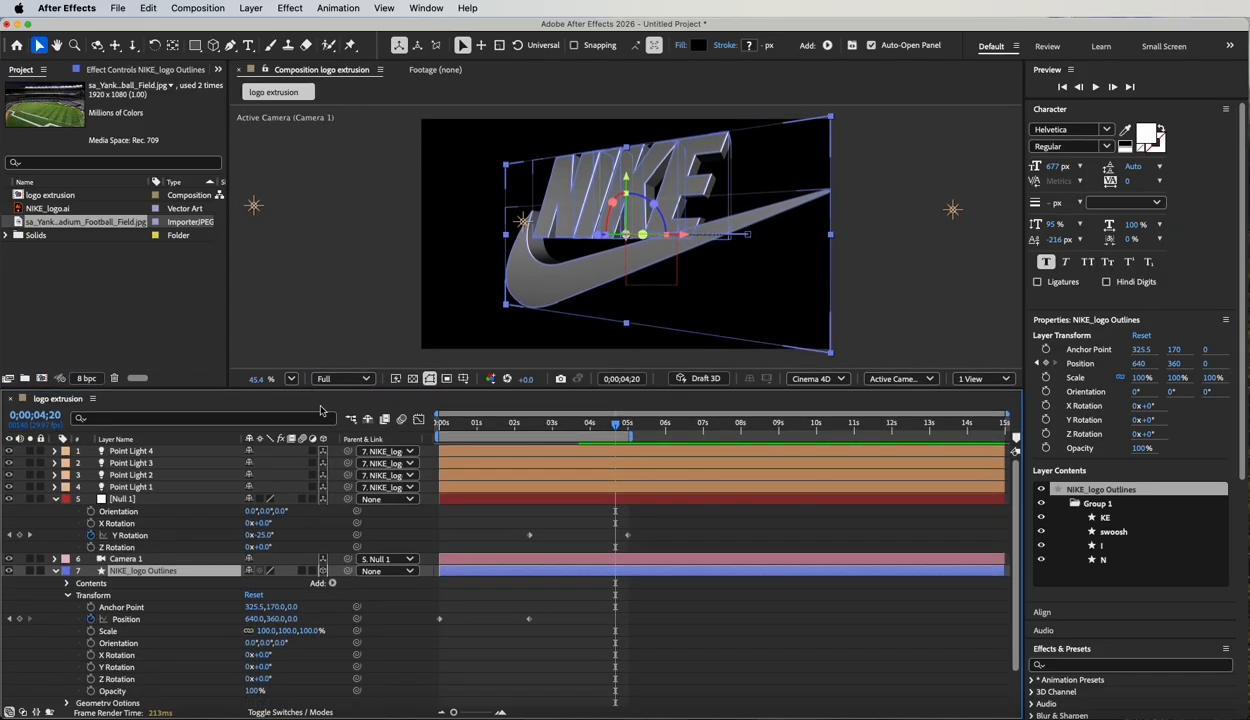
{"action": "left_click", "coordinate": [66, 595]}
{"action": "left_click", "coordinate": [100, 619]}
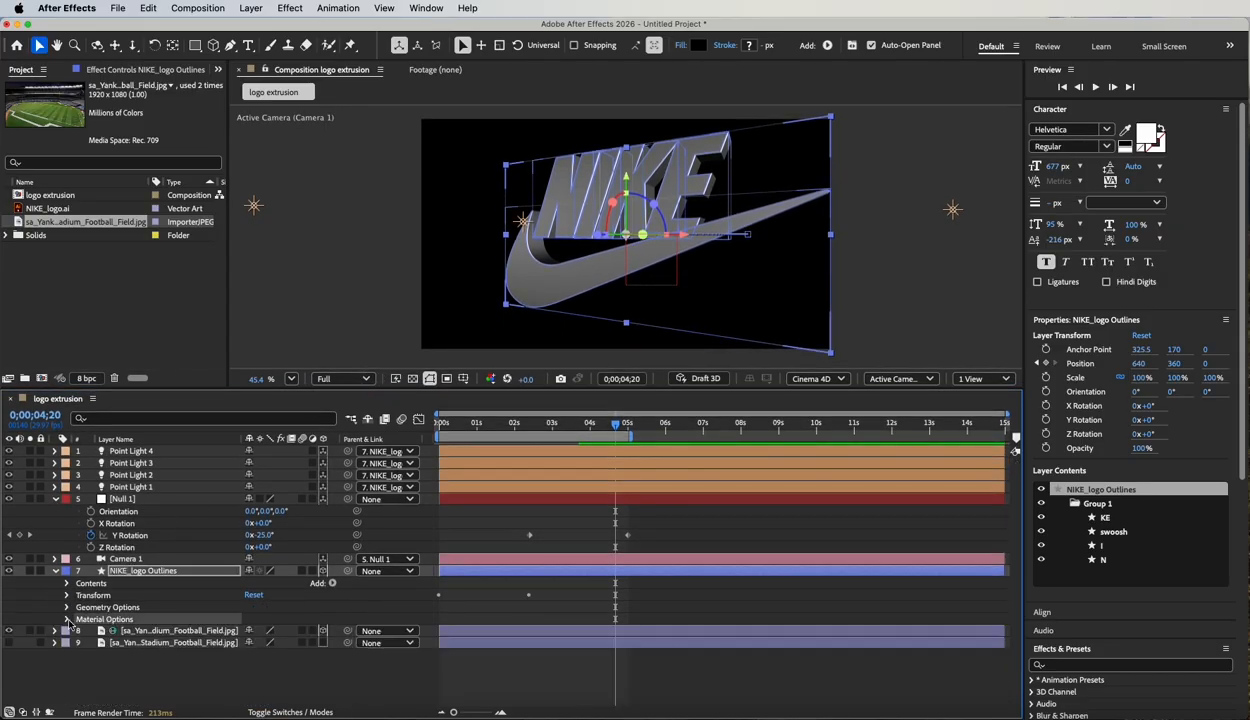
{"action": "left_click", "coordinate": [66, 619]}
{"action": "scroll", "coordinate": [119, 651], "scroll_direction": "down", "scroll_amount": 5}
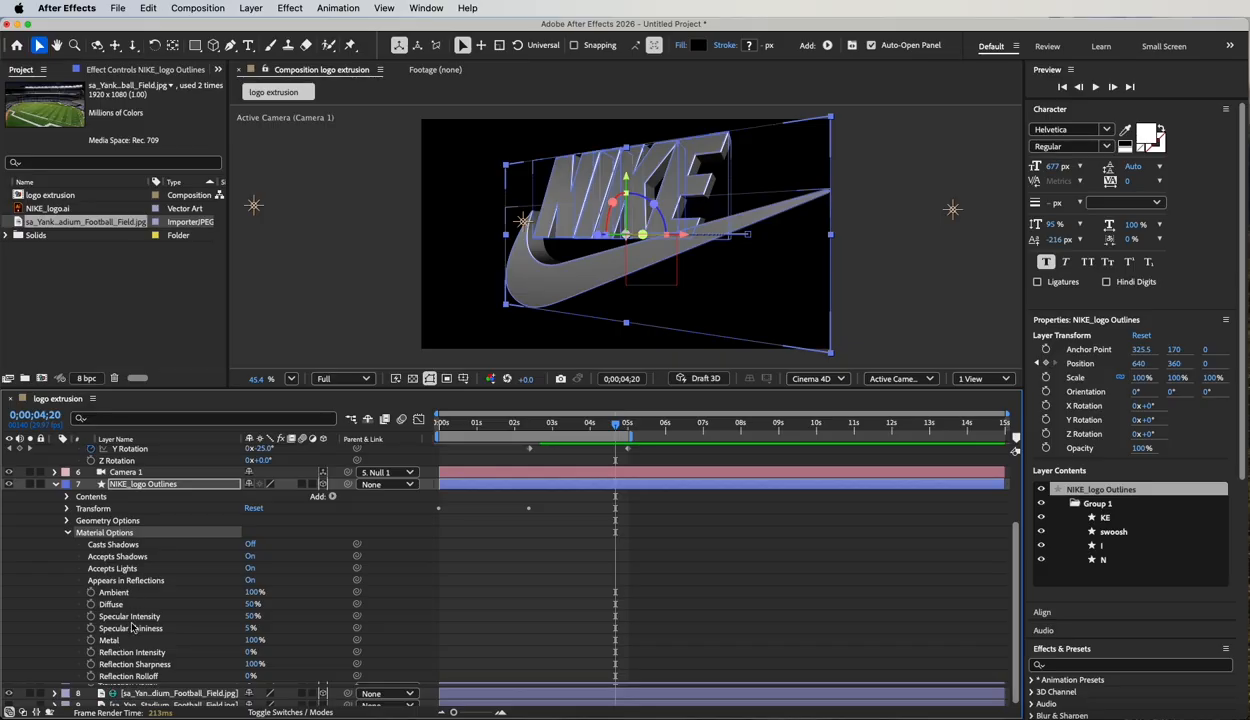
{"action": "scroll", "coordinate": [135, 651], "scroll_direction": "up", "scroll_amount": 3}
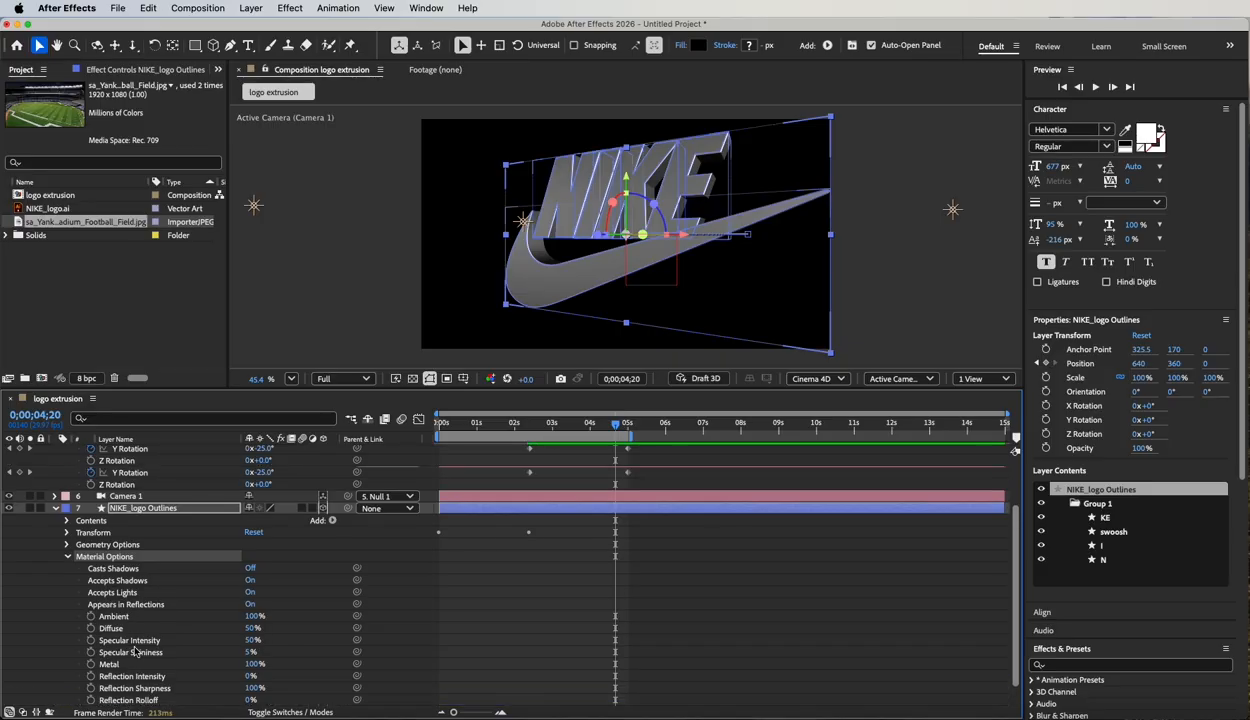
{"action": "scroll", "coordinate": [135, 651], "scroll_direction": "down", "scroll_amount": 3}
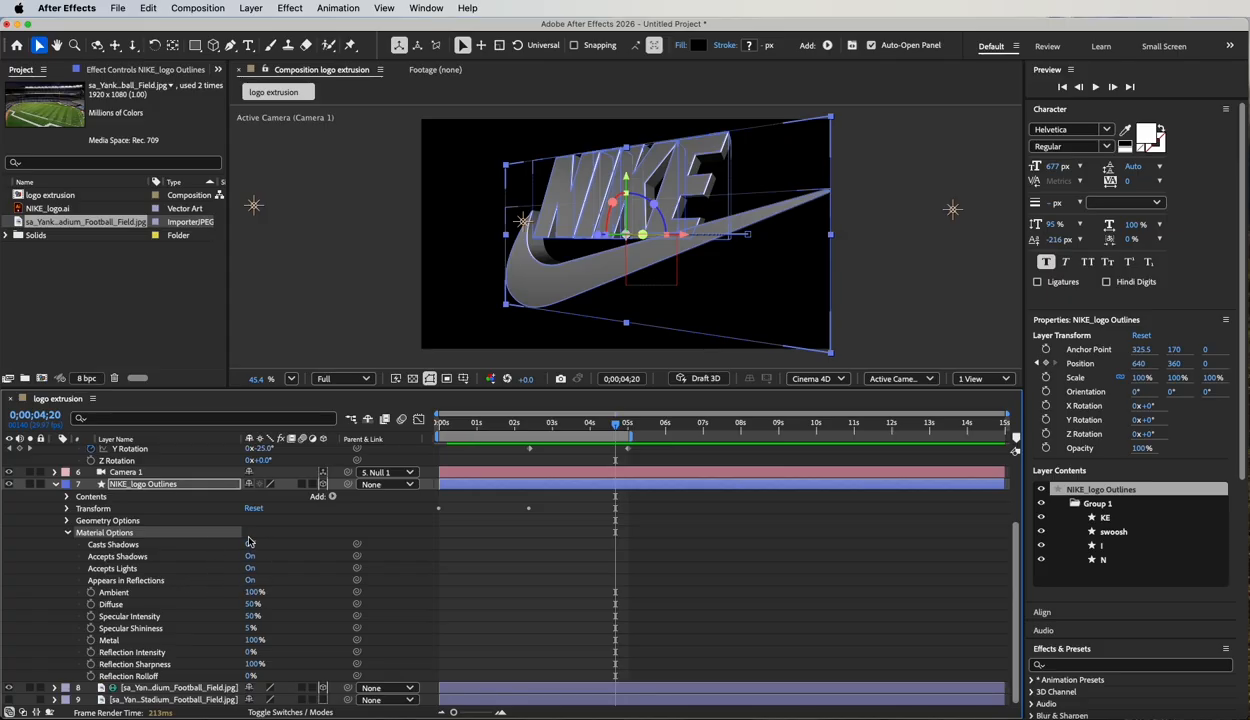
{"action": "left_click_drag", "start_coordinate": [75, 590], "coordinate": [115, 635]}
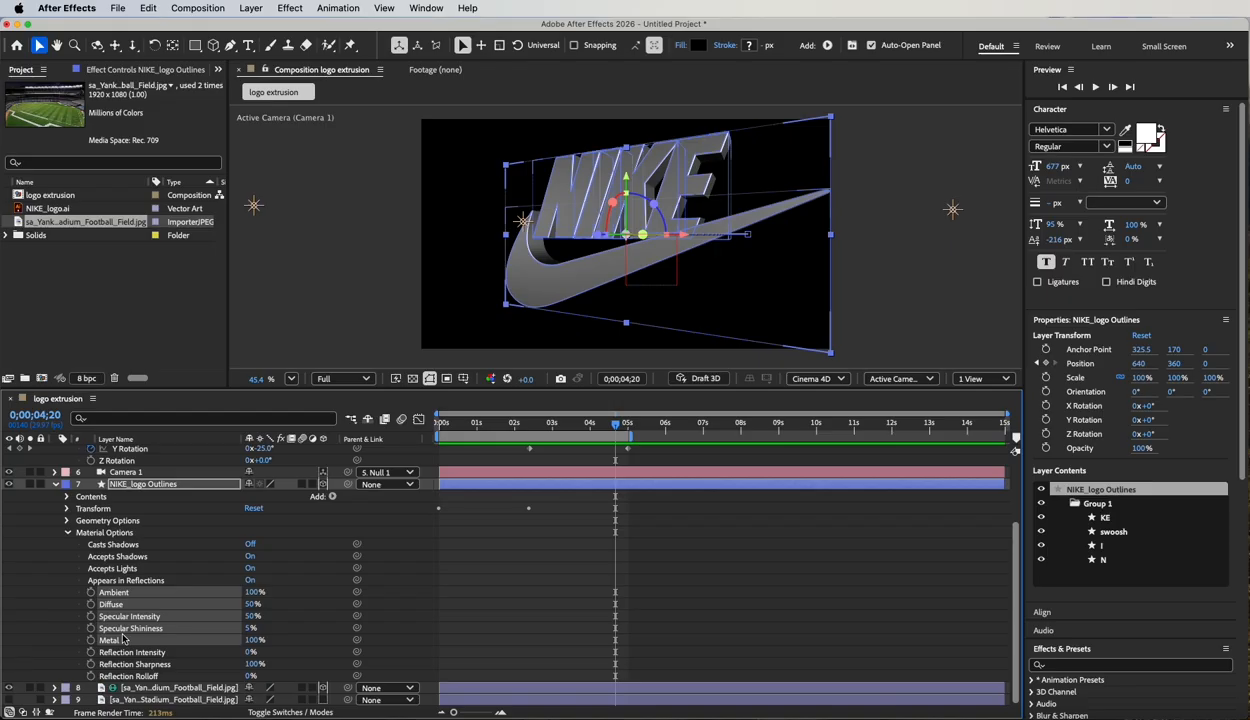
{"action": "left_click", "coordinate": [52, 612]}
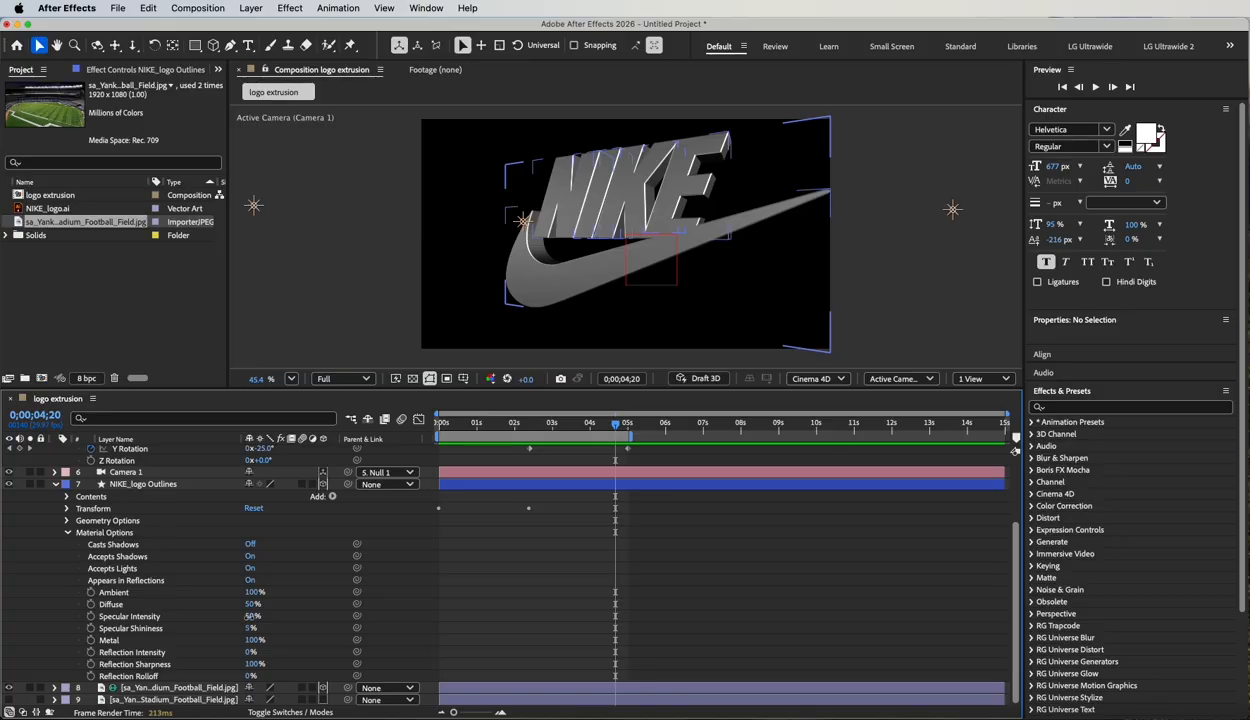
Try a different Specular Intensity on the logo, undo it, and set Specular Shininess to 12%.
{"action": "left_click_drag", "start_coordinate": [252, 616], "coordinate": [286, 620]}
{"action": "key", "text": "super+z"}
{"action": "mouse_move", "coordinate": [247, 628]}
{"action": "left_mouse_down"}
{"action": "mouse_move", "coordinate": [230, 629]}
{"action": "mouse_move", "coordinate": [248, 606]}
{"action": "mouse_move", "coordinate": [273, 609]}
{"action": "mouse_move", "coordinate": [252, 608]}
{"action": "left_mouse_up"}
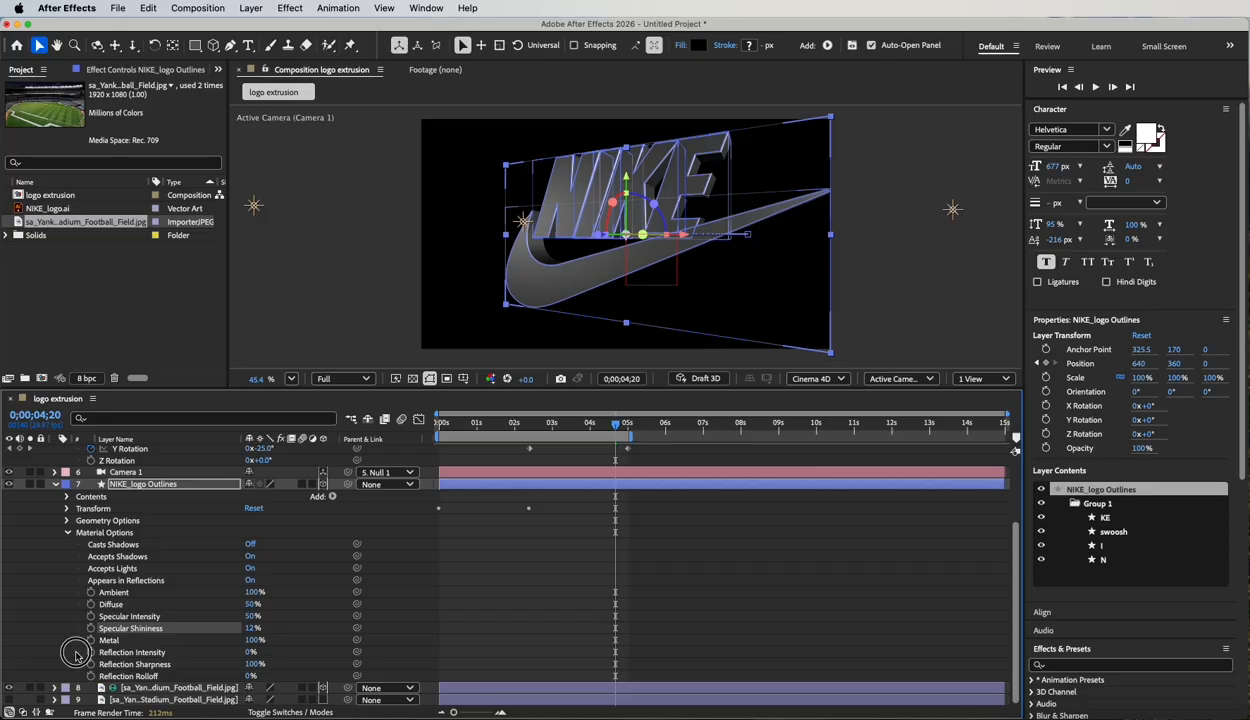
Try the logo's Reflection Intensity at 100%, reduce it to 39%, and experiment with a lower Reflection Sharpness.
{"action": "left_click_drag", "start_coordinate": [72, 646], "coordinate": [166, 682]}
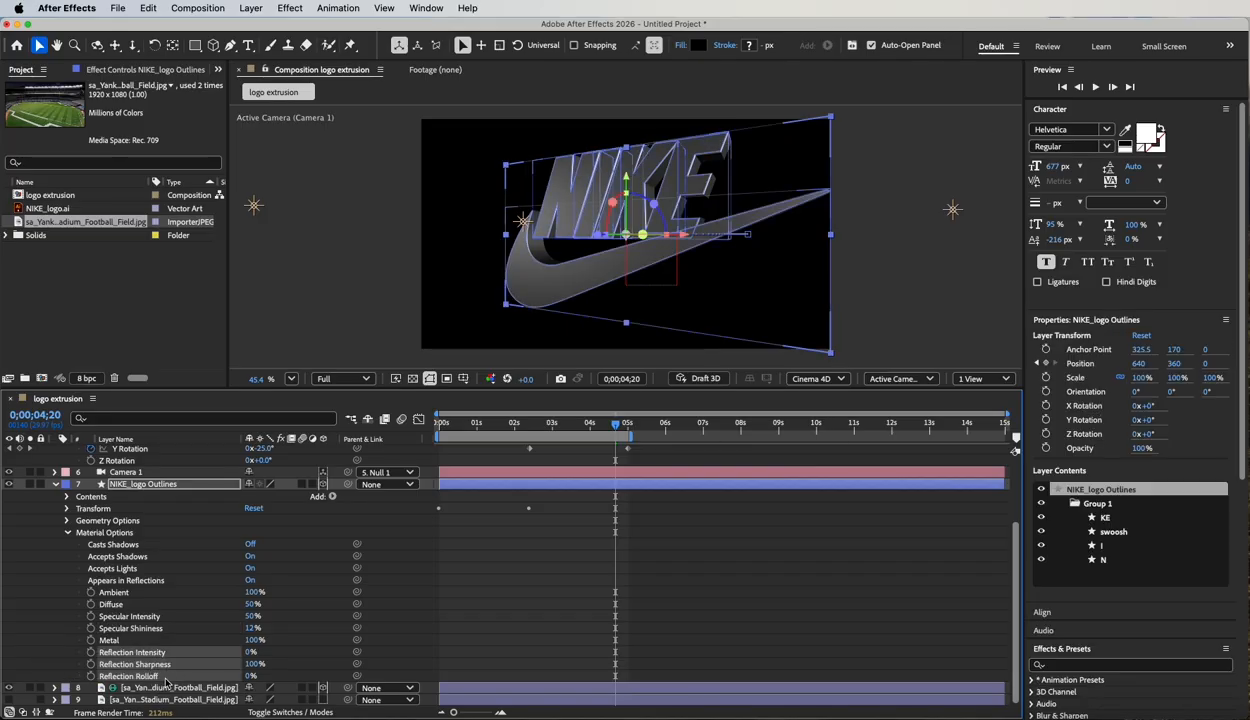
{"action": "left_click", "coordinate": [268, 659]}
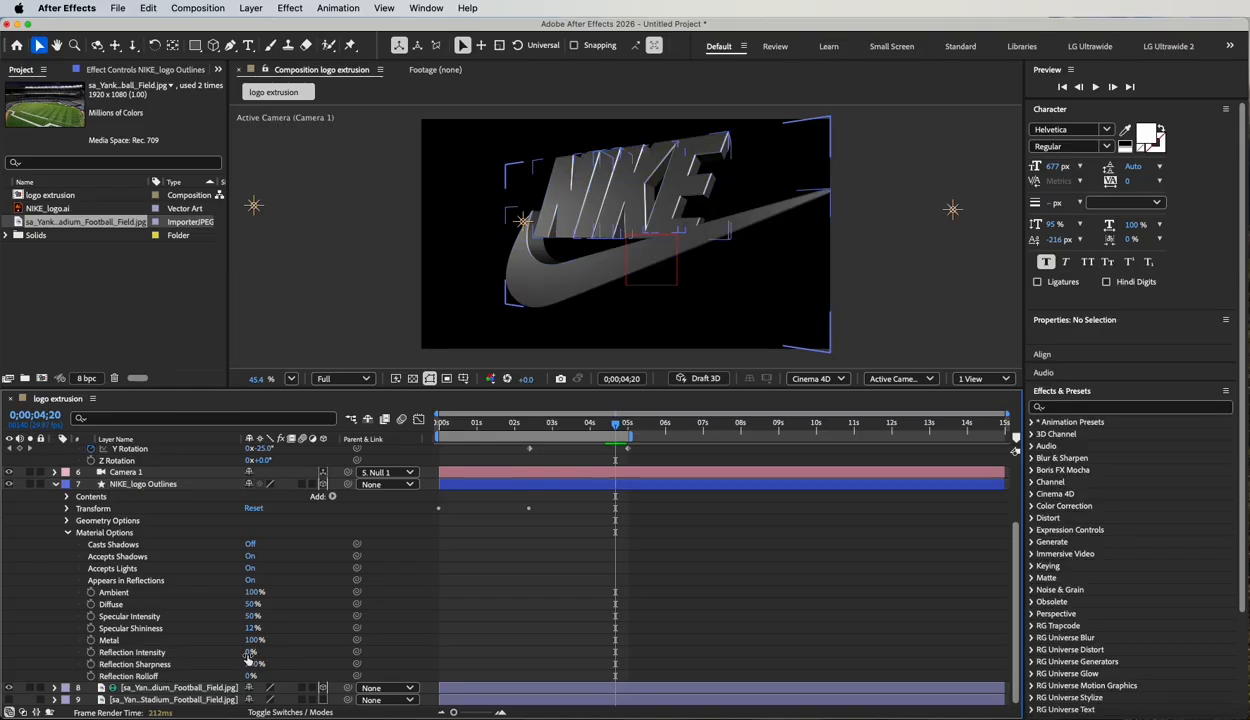
{"action": "left_click_drag", "start_coordinate": [250, 652], "coordinate": [451, 662]}
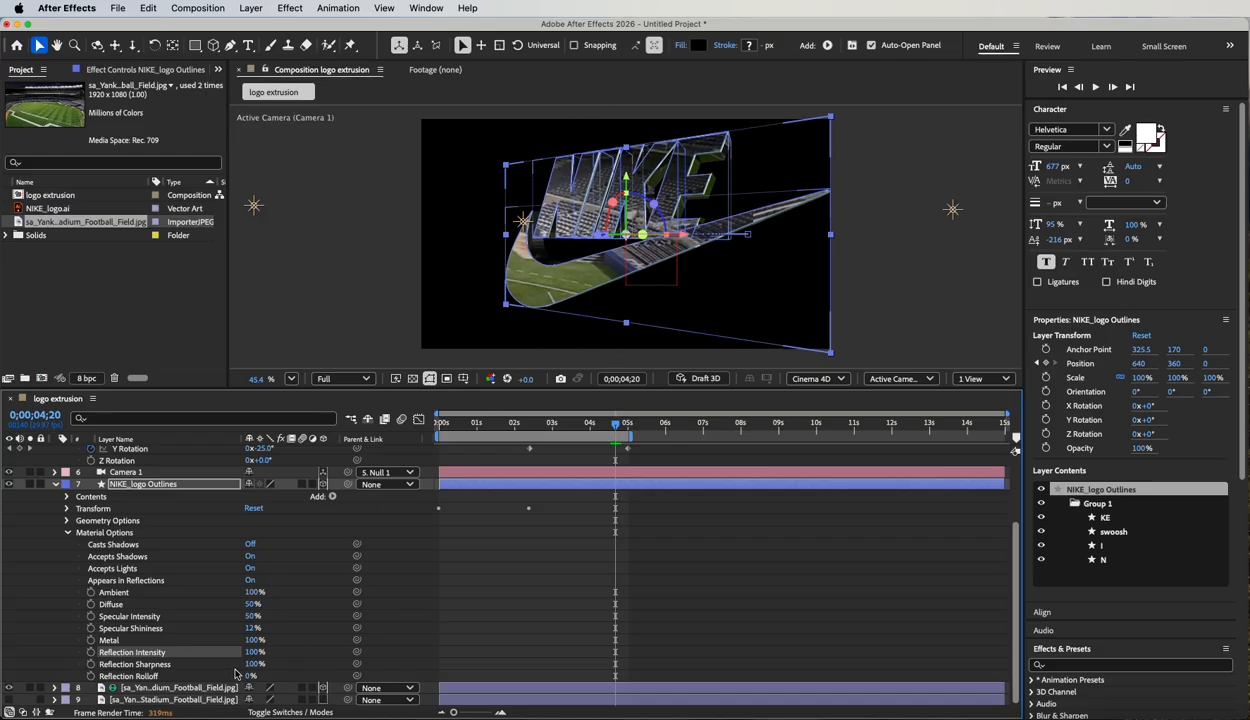
{"action": "left_click_drag", "start_coordinate": [254, 652], "coordinate": [208, 651]}
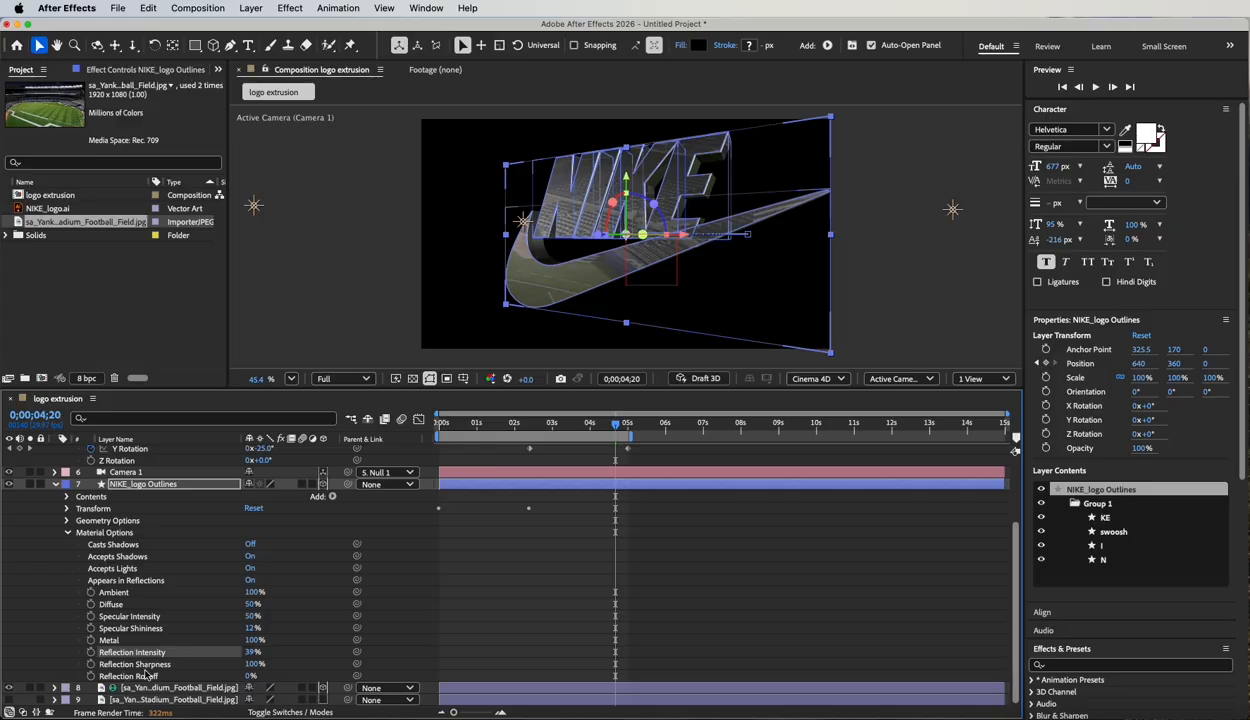
{"action": "left_click_drag", "start_coordinate": [251, 664], "coordinate": [218, 676]}
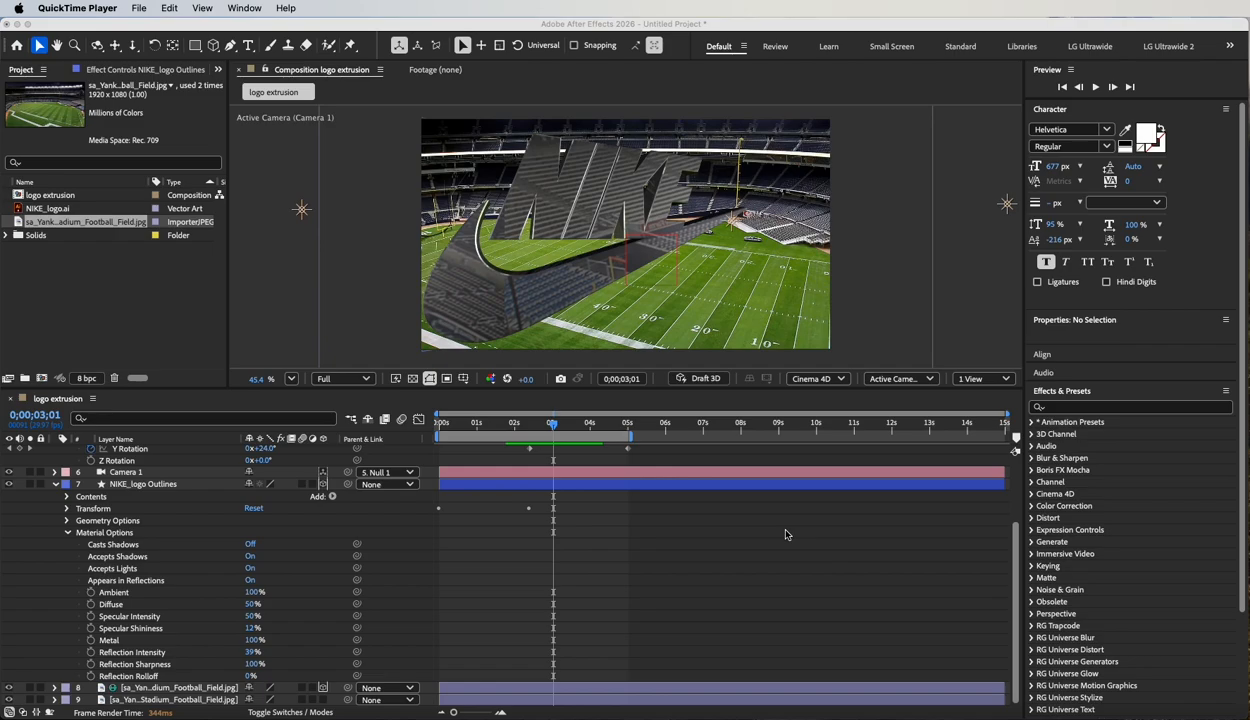
At 0;00;02;26, set the stadium environment layer's Y Rotation to -79° to shift the reflections on the logo.
{"action": "left_click", "coordinate": [557, 427]}
{"action": "mouse_move", "coordinate": [553, 425]}
{"action": "left_mouse_down"}
{"action": "mouse_move", "coordinate": [519, 425]}
{"action": "mouse_move", "coordinate": [549, 425]}
{"action": "left_mouse_up"}
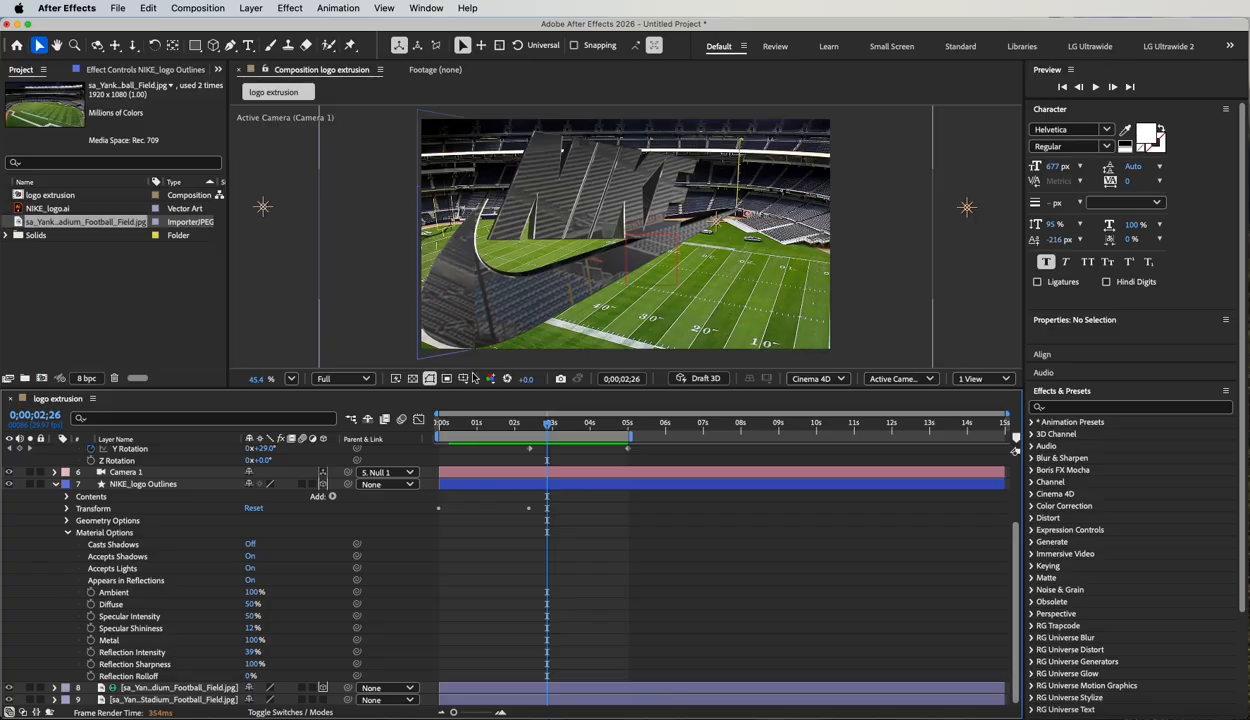
{"action": "left_click", "coordinate": [55, 484]}
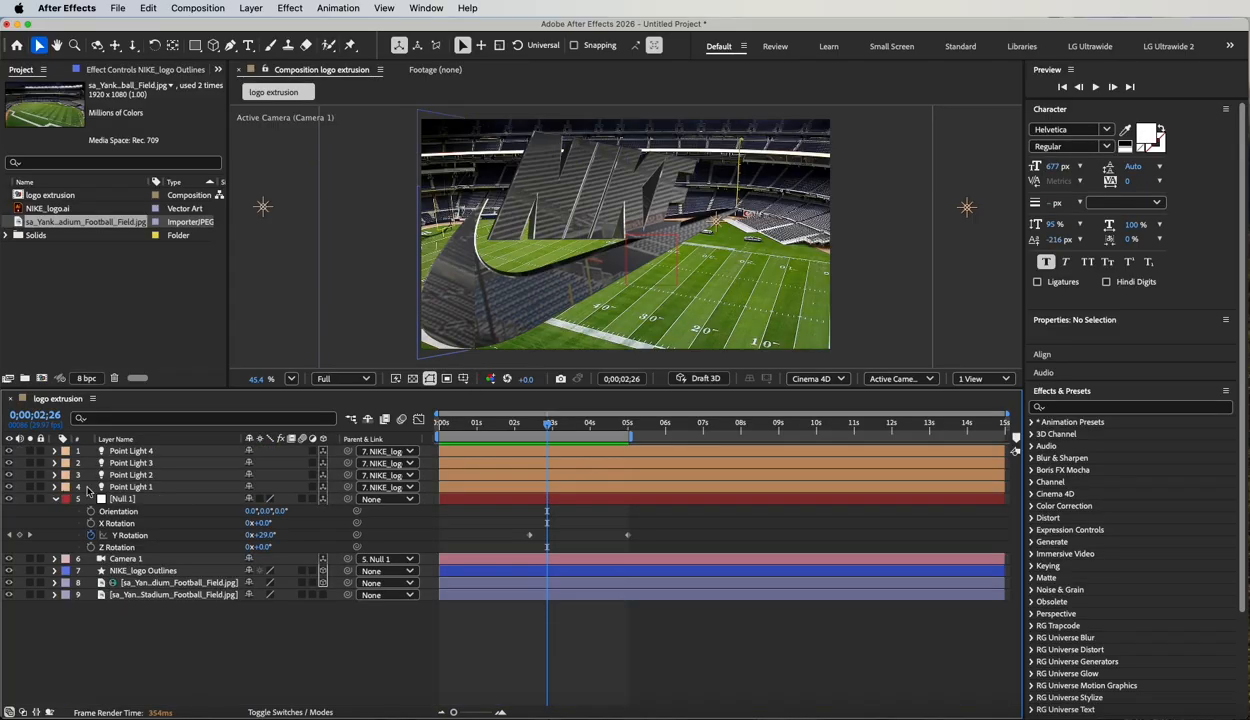
{"action": "left_click", "coordinate": [128, 585]}
{"action": "left_click", "coordinate": [55, 582]}
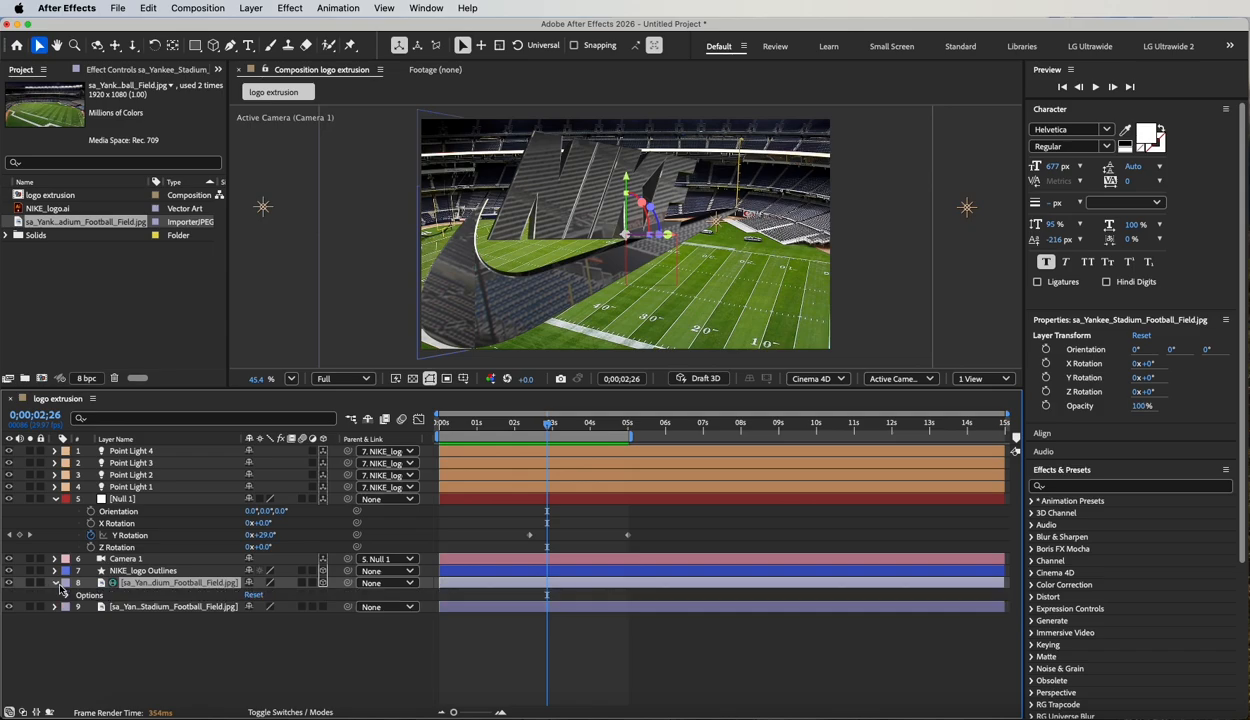
{"action": "left_click", "coordinate": [67, 596]}
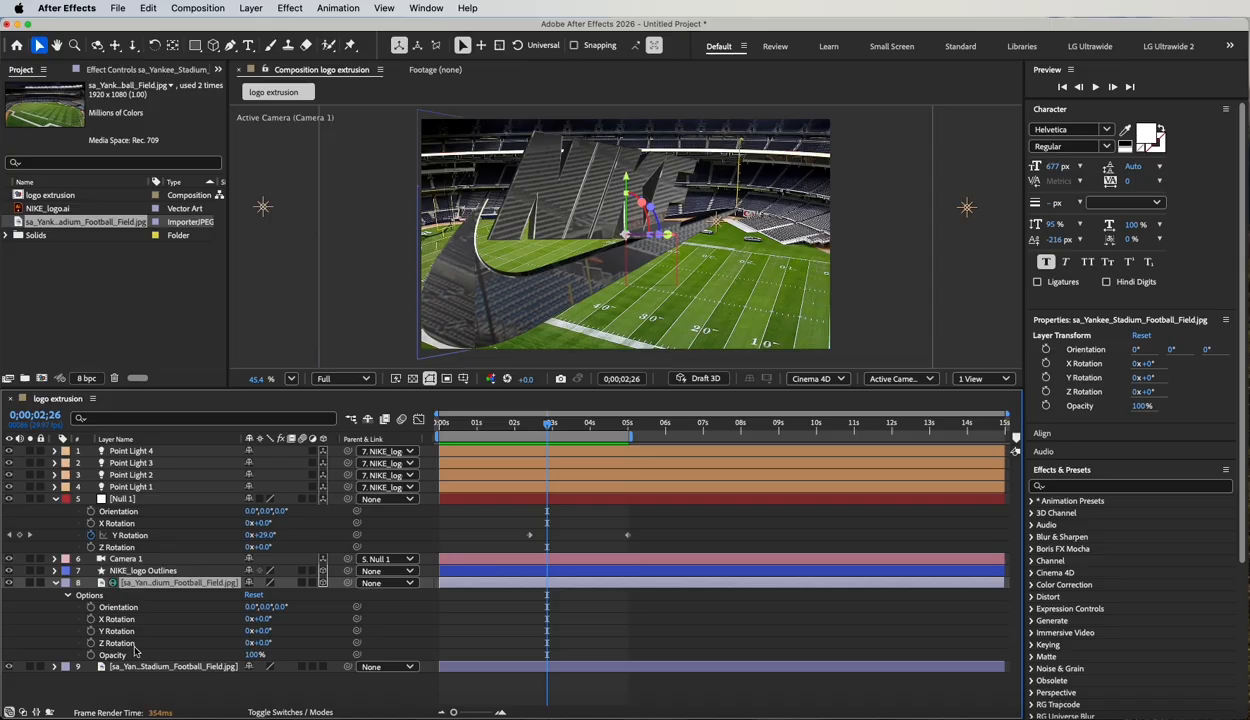
{"action": "left_click_drag", "start_coordinate": [258, 632], "coordinate": [243, 635]}
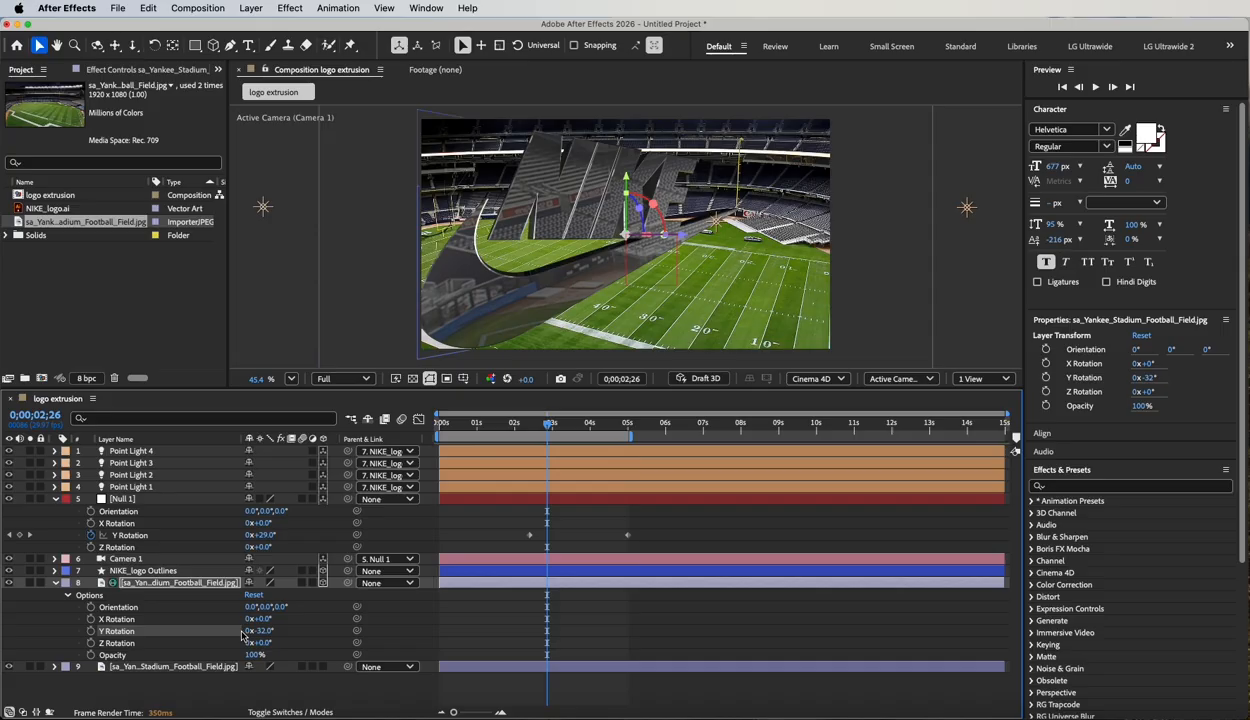
{"action": "left_click_drag", "start_coordinate": [265, 636], "coordinate": [239, 633]}
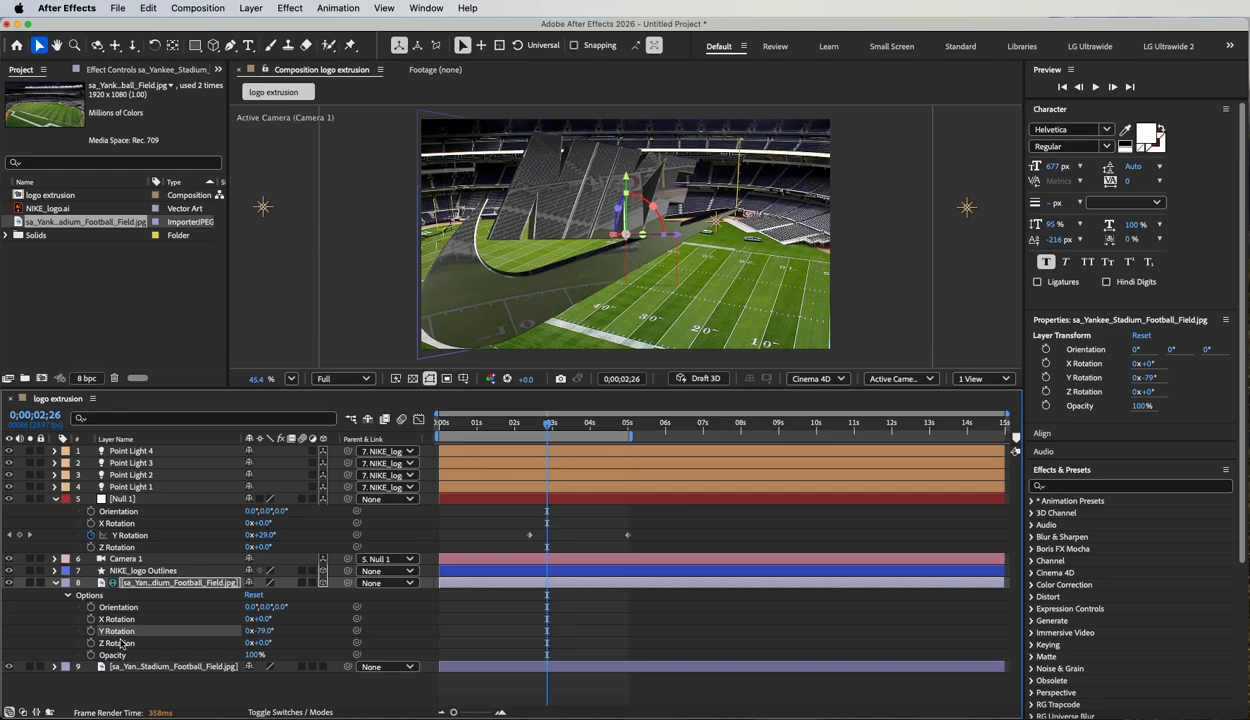
{"action": "left_click", "coordinate": [55, 584]}
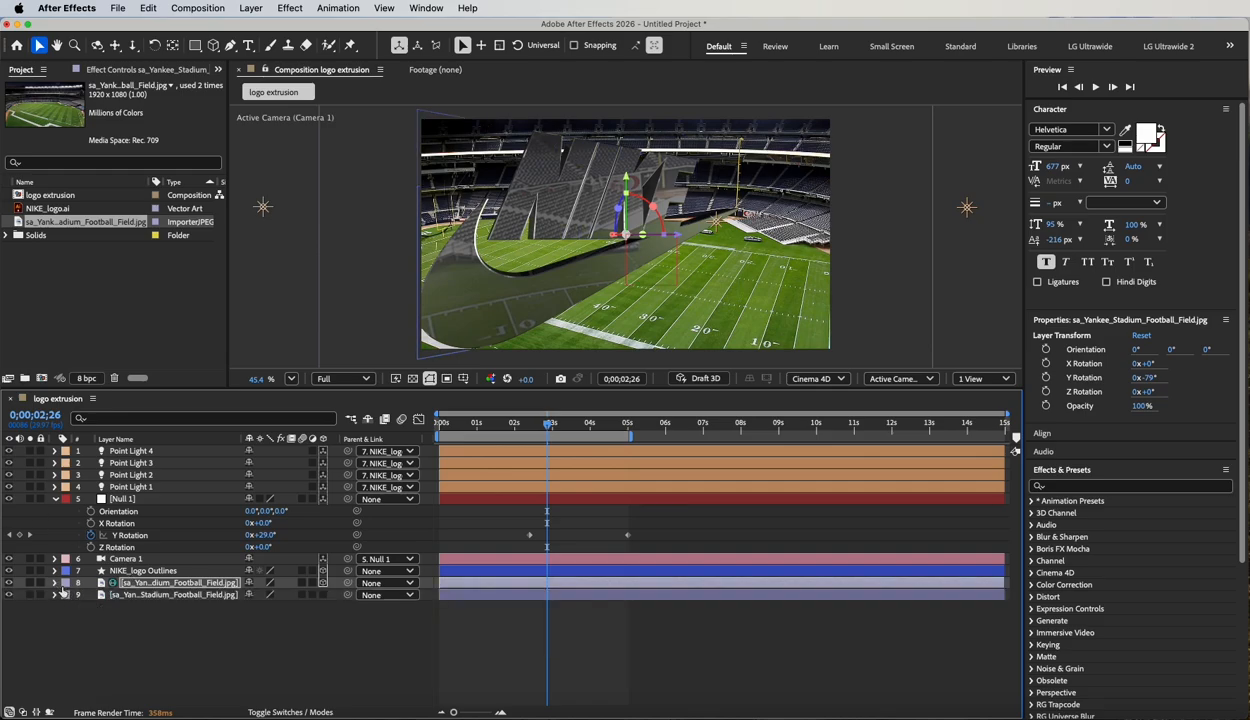
Select the four point lights and view their arrangement around the logo in Custom View 1.
{"action": "left_click", "coordinate": [140, 608]}
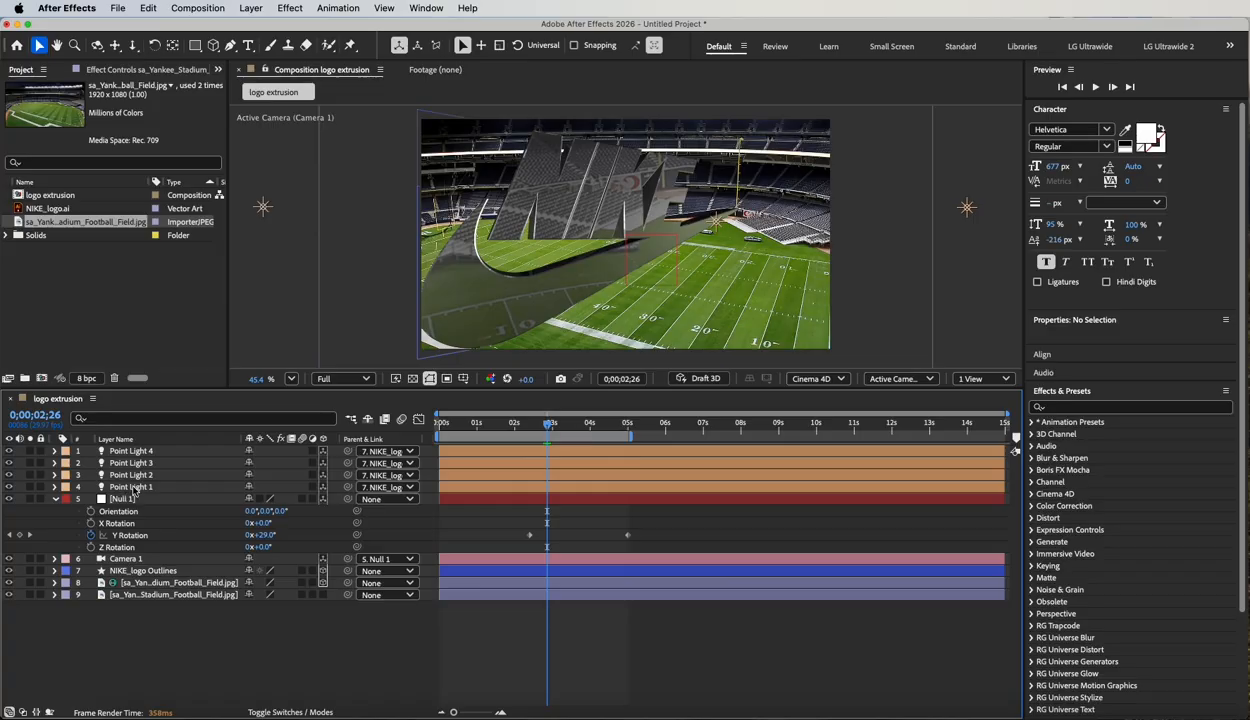
{"action": "left_click", "coordinate": [131, 484]}
{"action": "left_click", "coordinate": [140, 451], "text": "shift"}
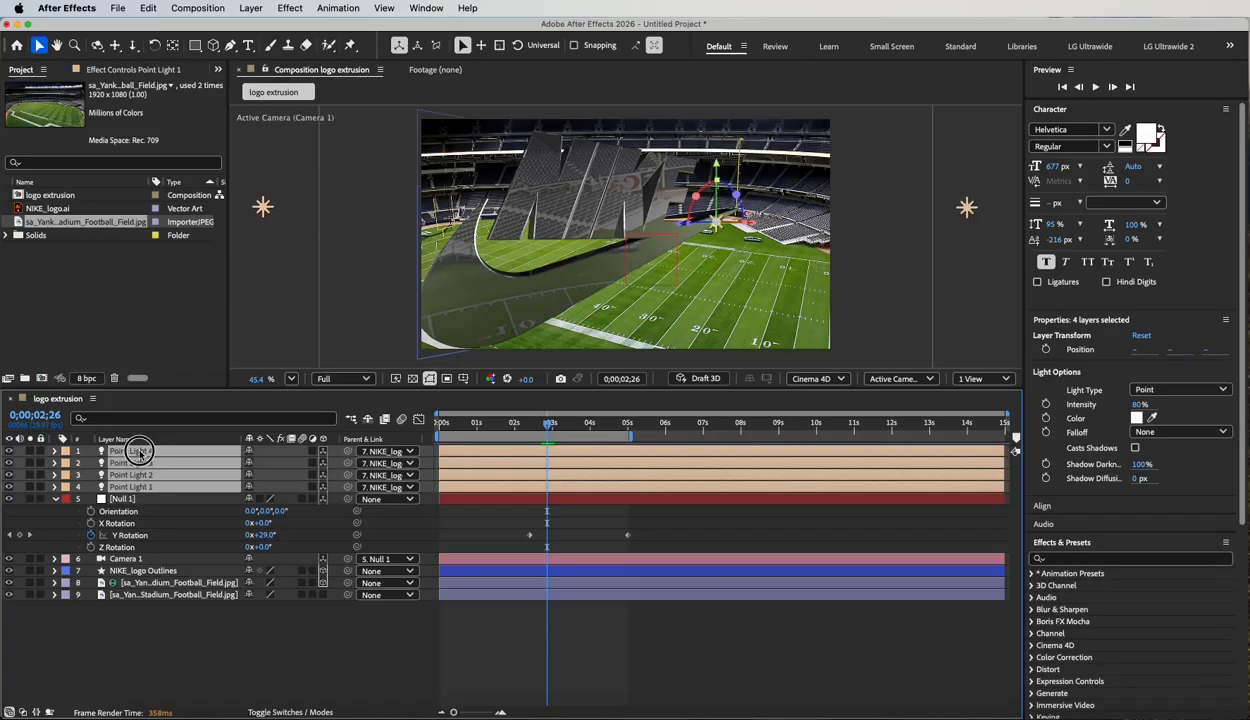
{"action": "left_click", "coordinate": [916, 378]}
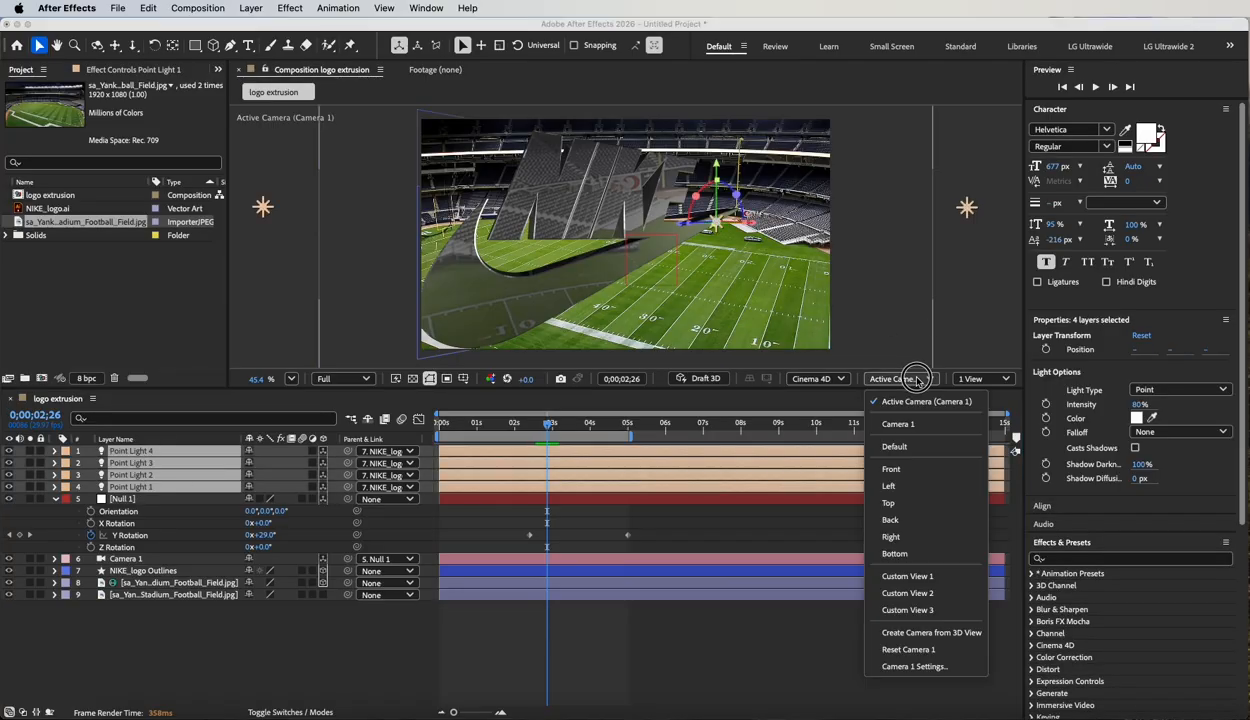
{"action": "left_click", "coordinate": [912, 577]}
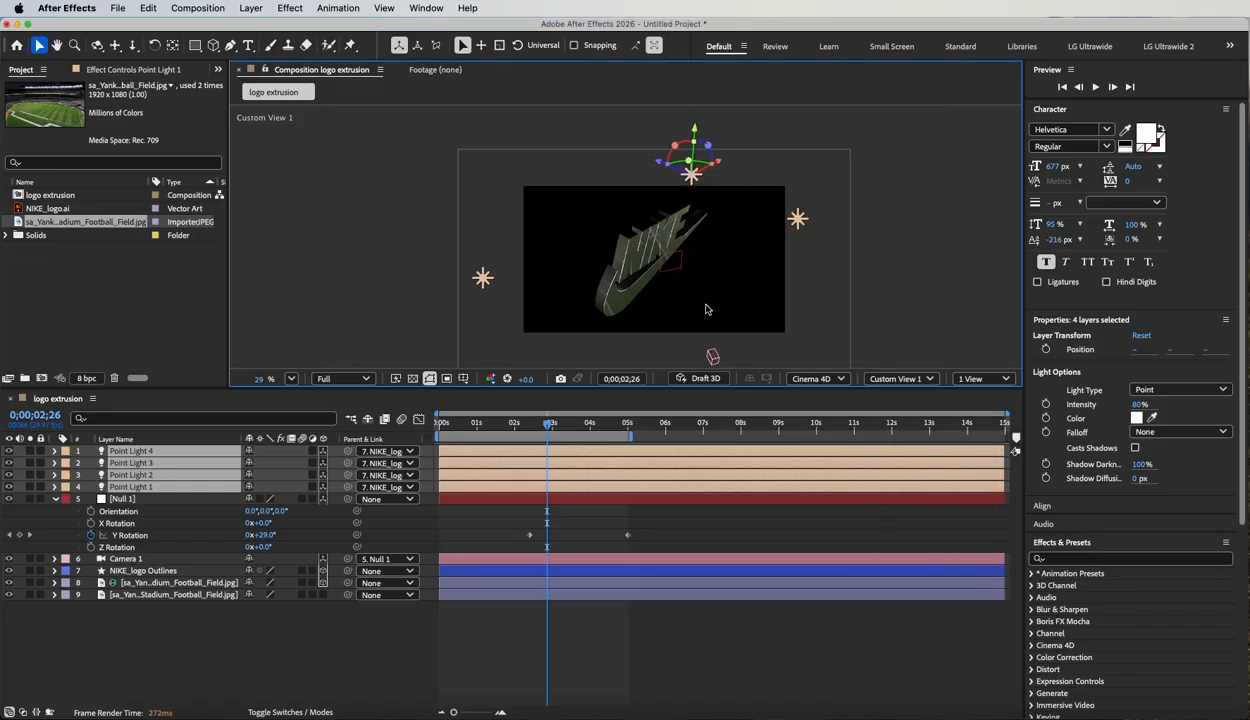
{"action": "scroll", "coordinate": [705, 309], "scroll_direction": "down", "scroll_amount": 1}
{"action": "scroll", "coordinate": [705, 309], "scroll_direction": "down", "scroll_amount": 1}
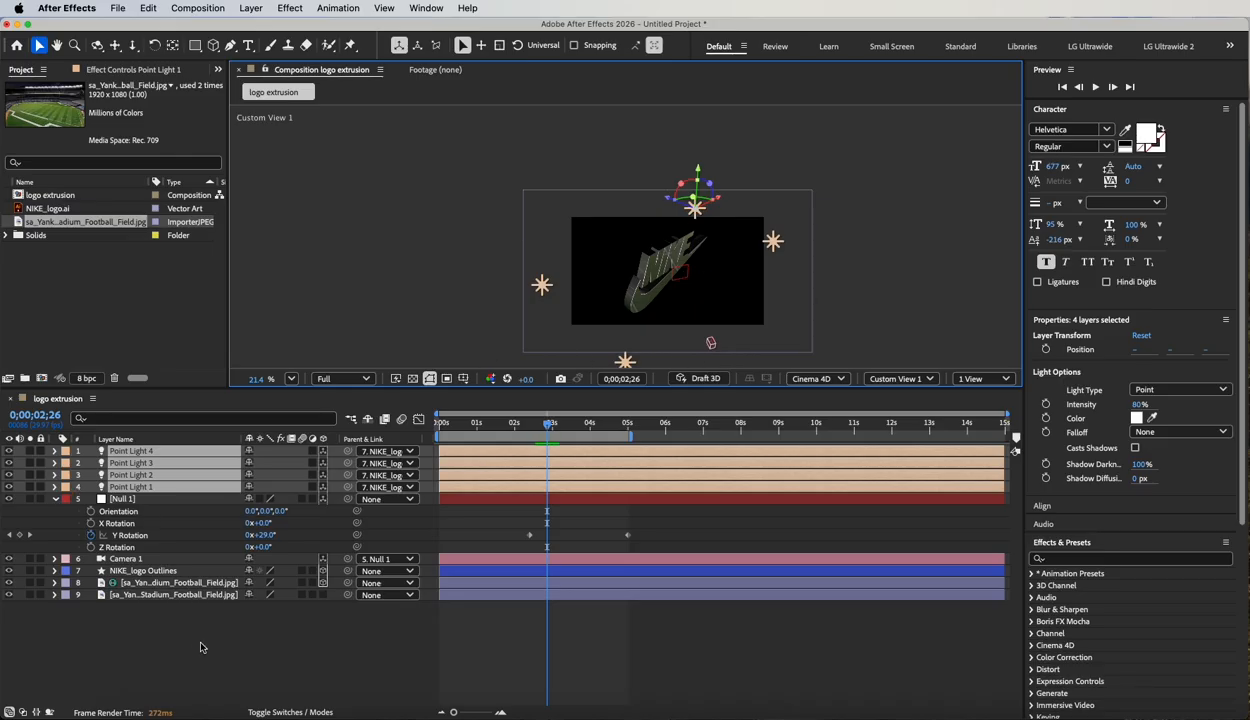
Create a new null object and rename it "light rot".
{"action": "left_click", "coordinate": [178, 621]}
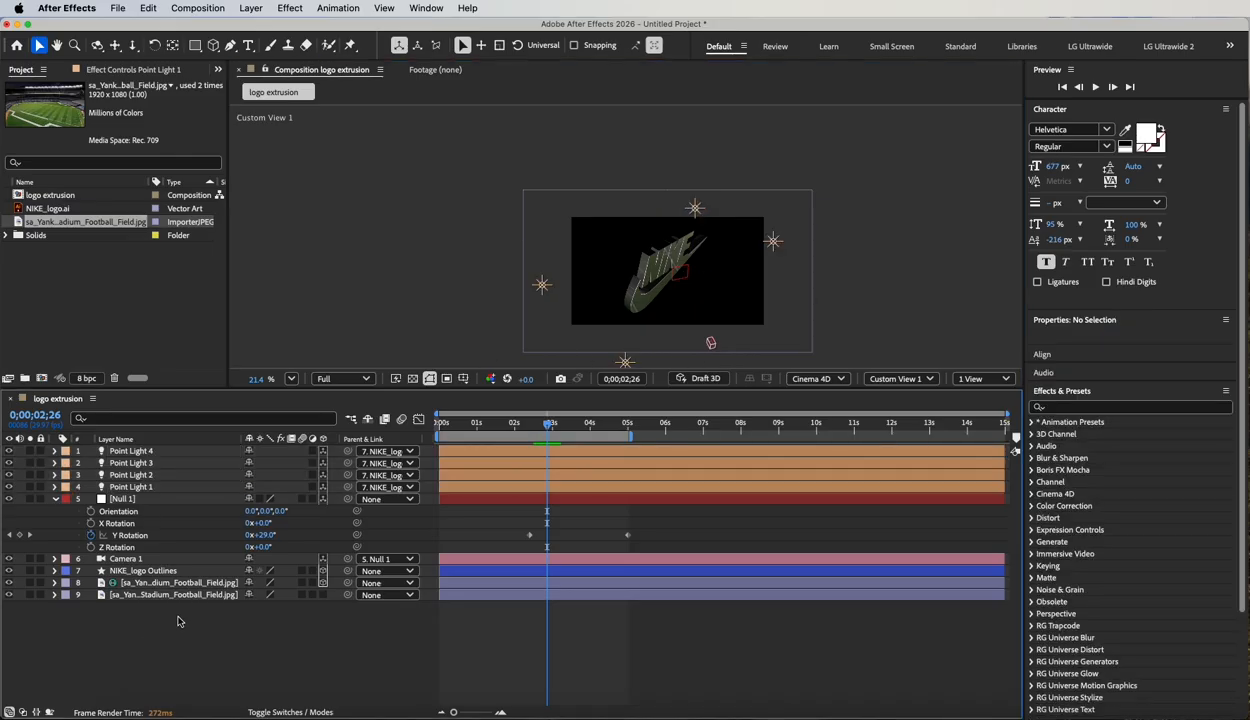
{"action": "left_click", "coordinate": [250, 7]}
{"action": "mouse_move", "coordinate": [252, 29]}
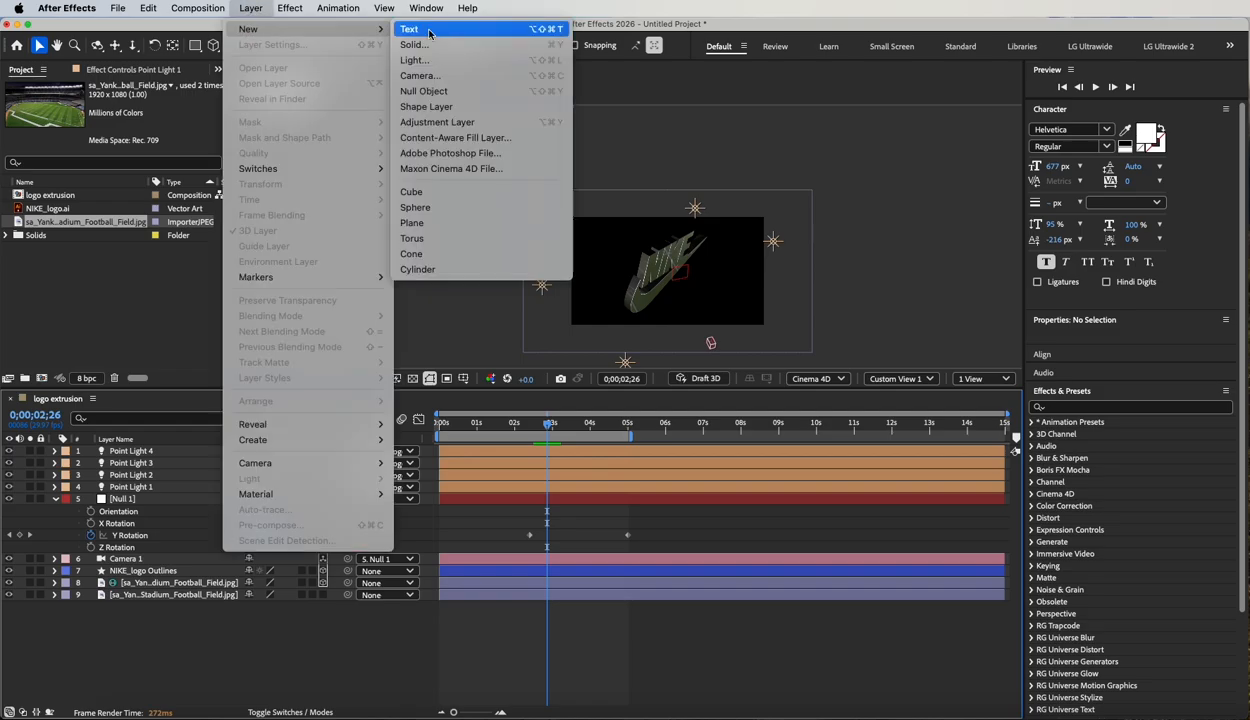
{"action": "left_click", "coordinate": [428, 93]}
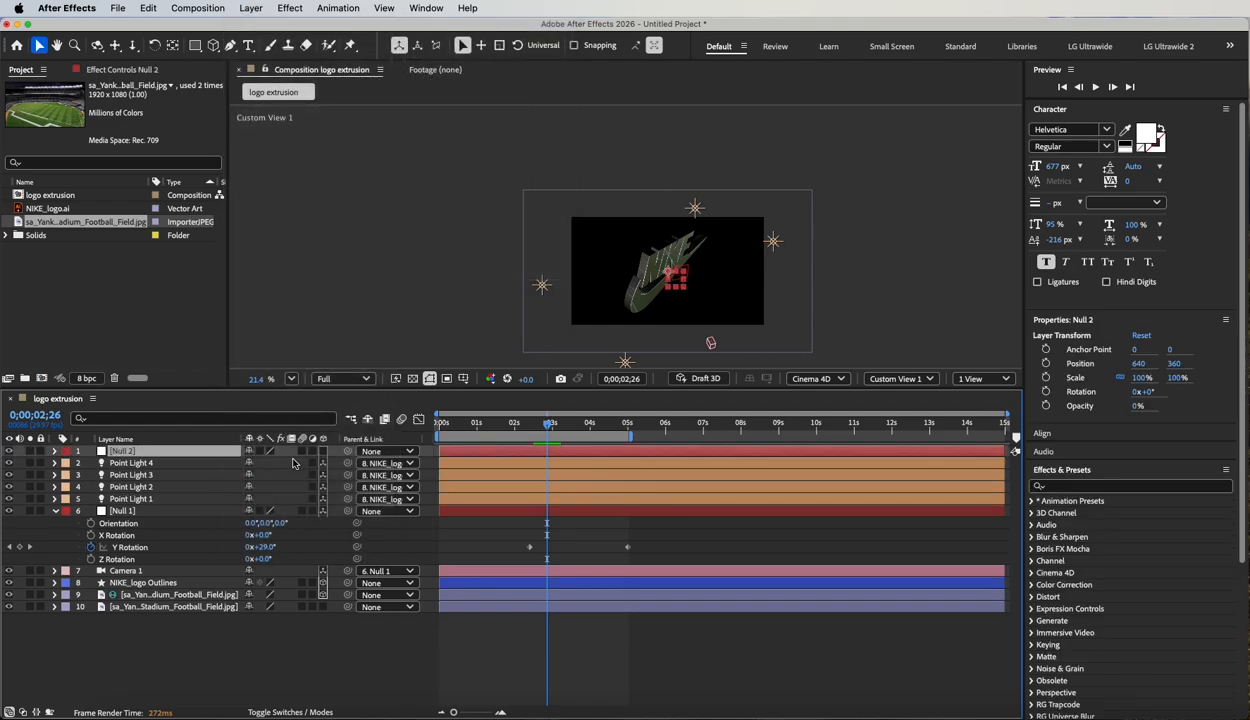
{"action": "key", "text": "Return"}
{"action": "type", "text": "light rot"}
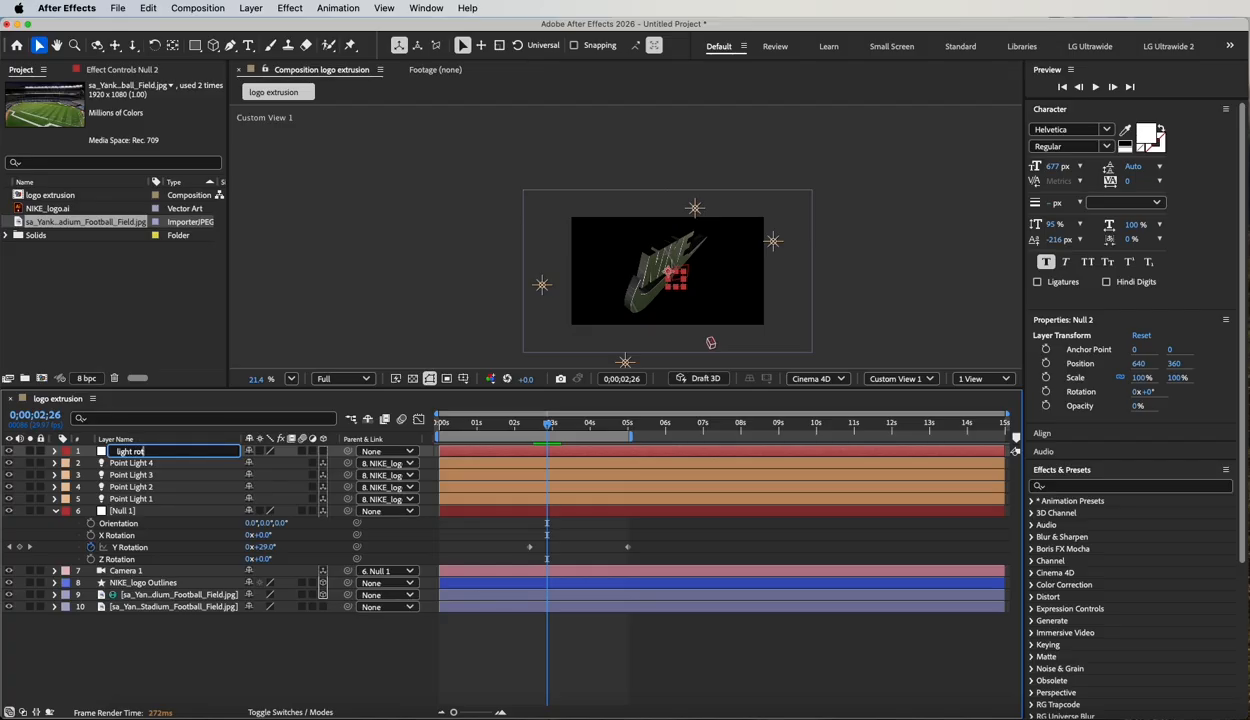
Parent all four point lights to the 3D light rot null, and parent light rot to NIKE_logo Outlines.
{"action": "left_click", "coordinate": [143, 499]}
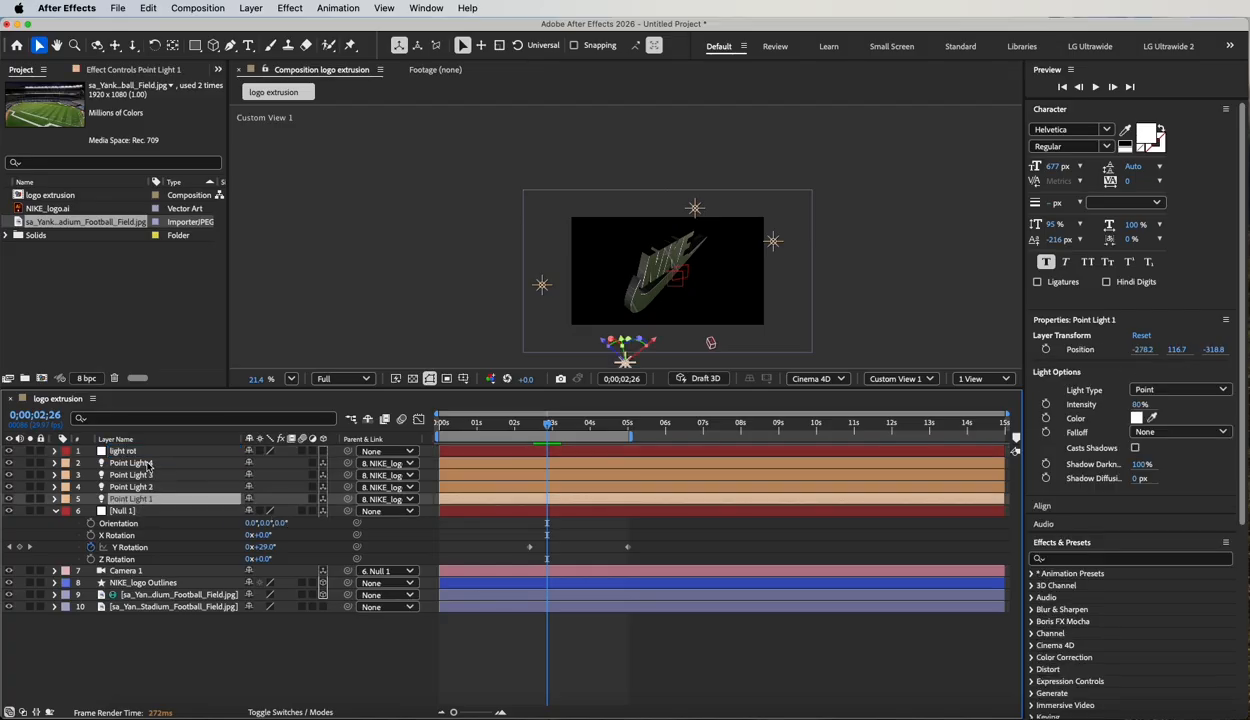
{"action": "left_click", "coordinate": [148, 465], "text": "shift"}
{"action": "left_click_drag", "start_coordinate": [350, 466], "coordinate": [120, 451]}
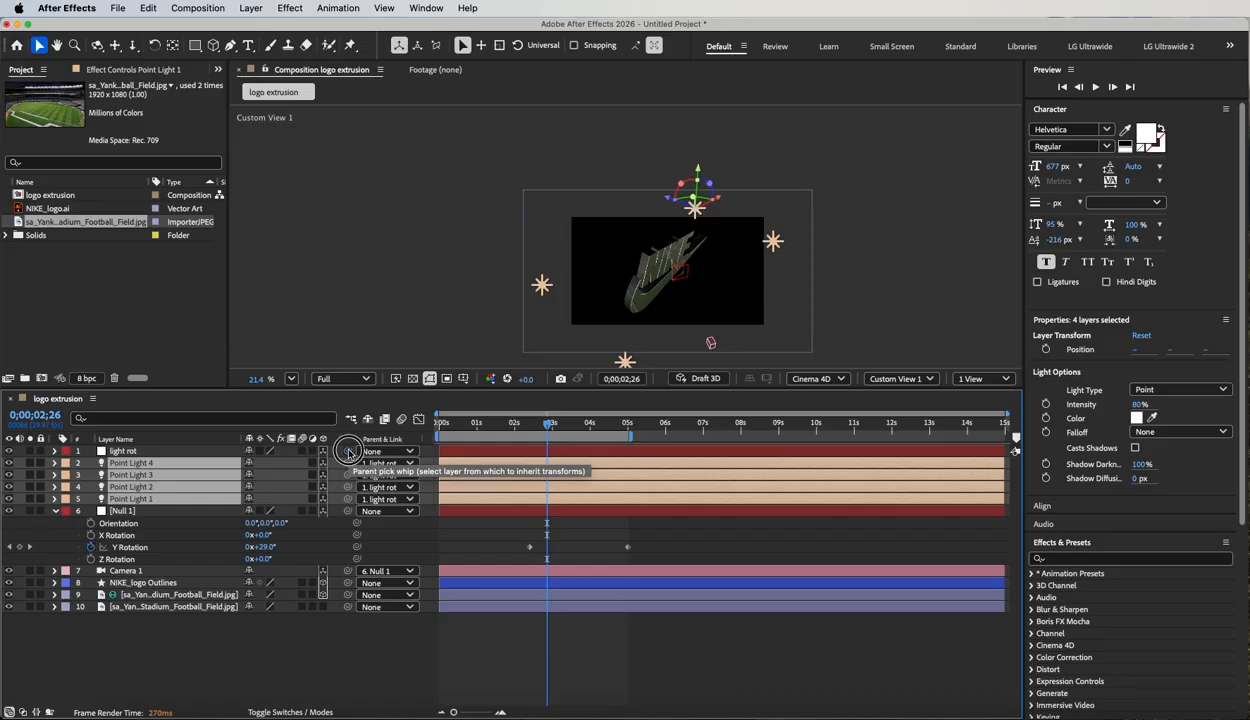
{"action": "left_click_drag", "start_coordinate": [349, 451], "coordinate": [130, 582]}
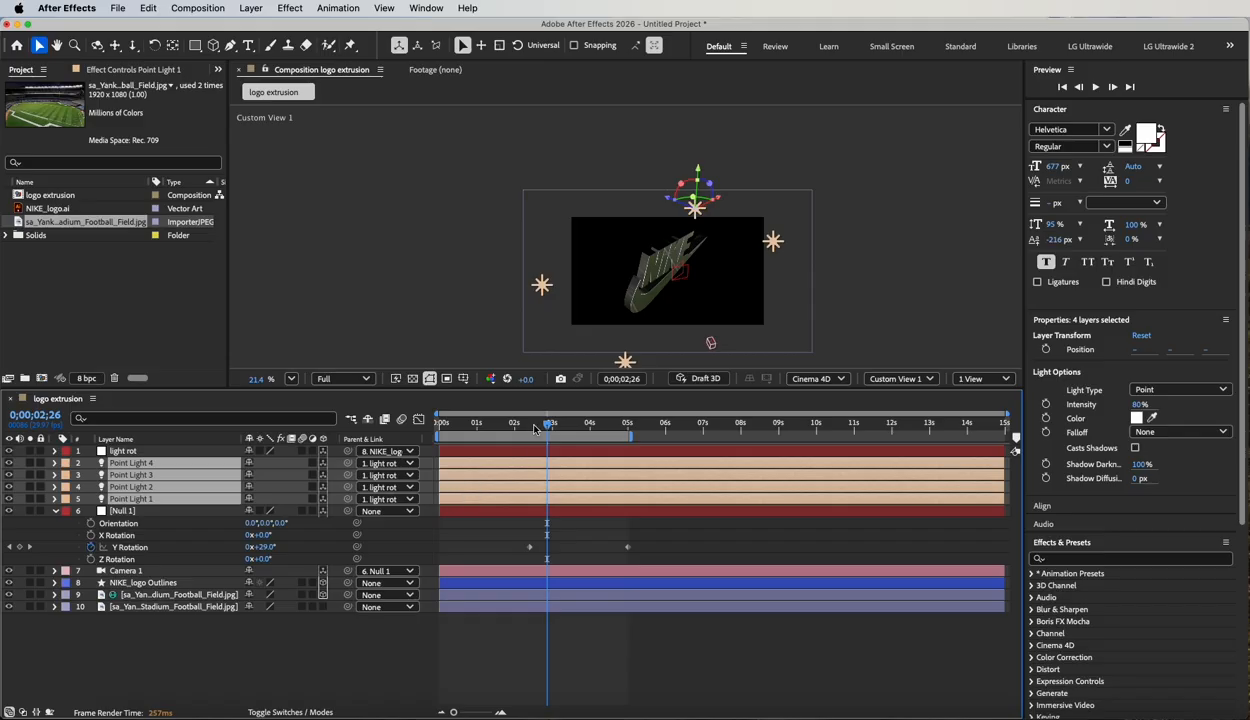
At 0;00;03;16, set the light rot null's Y Rotation to 51° to swing the point lights around the logo.
{"action": "mouse_move", "coordinate": [549, 427]}
{"action": "left_mouse_down"}
{"action": "mouse_move", "coordinate": [484, 425]}
{"action": "mouse_move", "coordinate": [572, 426]}
{"action": "left_mouse_up"}
{"action": "left_click", "coordinate": [122, 452]}
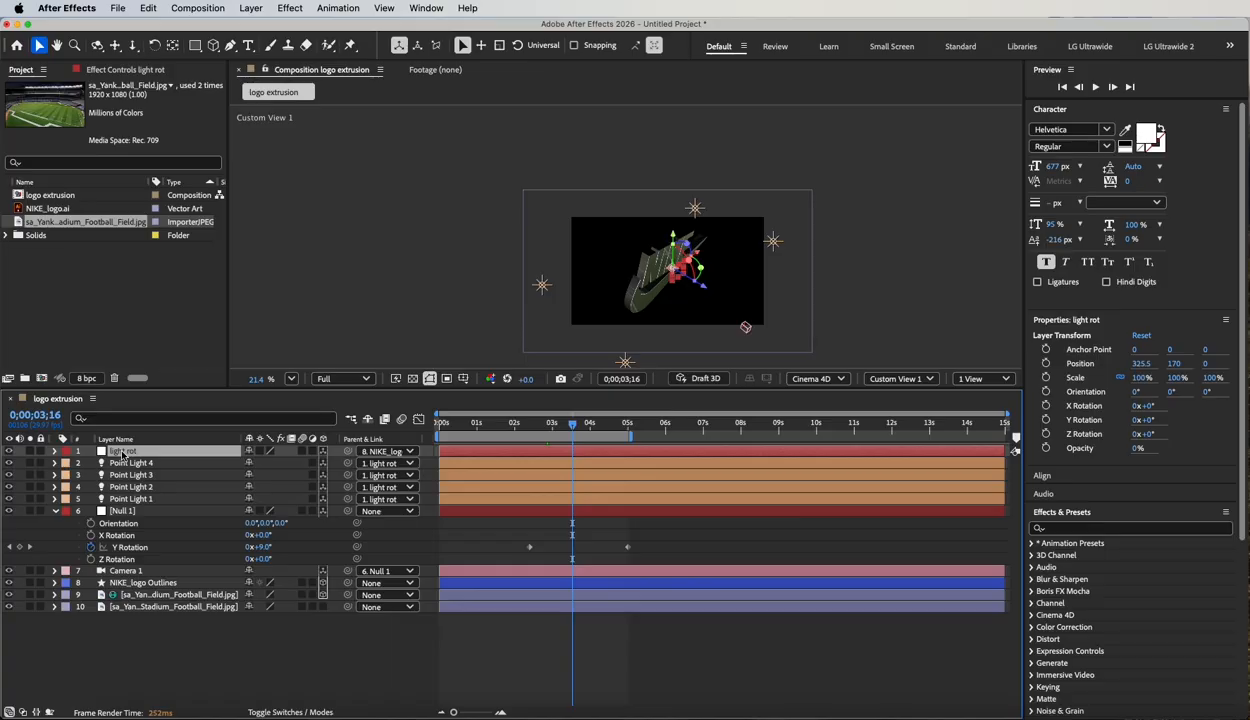
{"action": "key", "text": "r"}
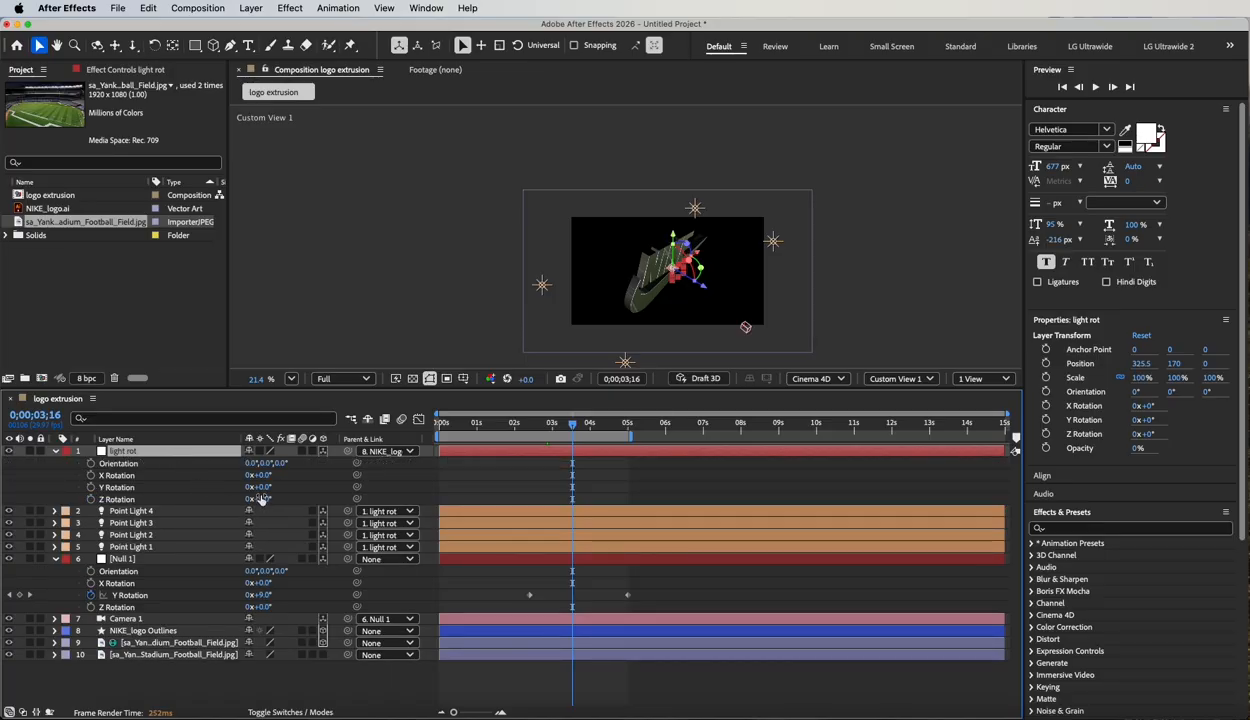
{"action": "left_click_drag", "start_coordinate": [266, 489], "coordinate": [343, 532]}
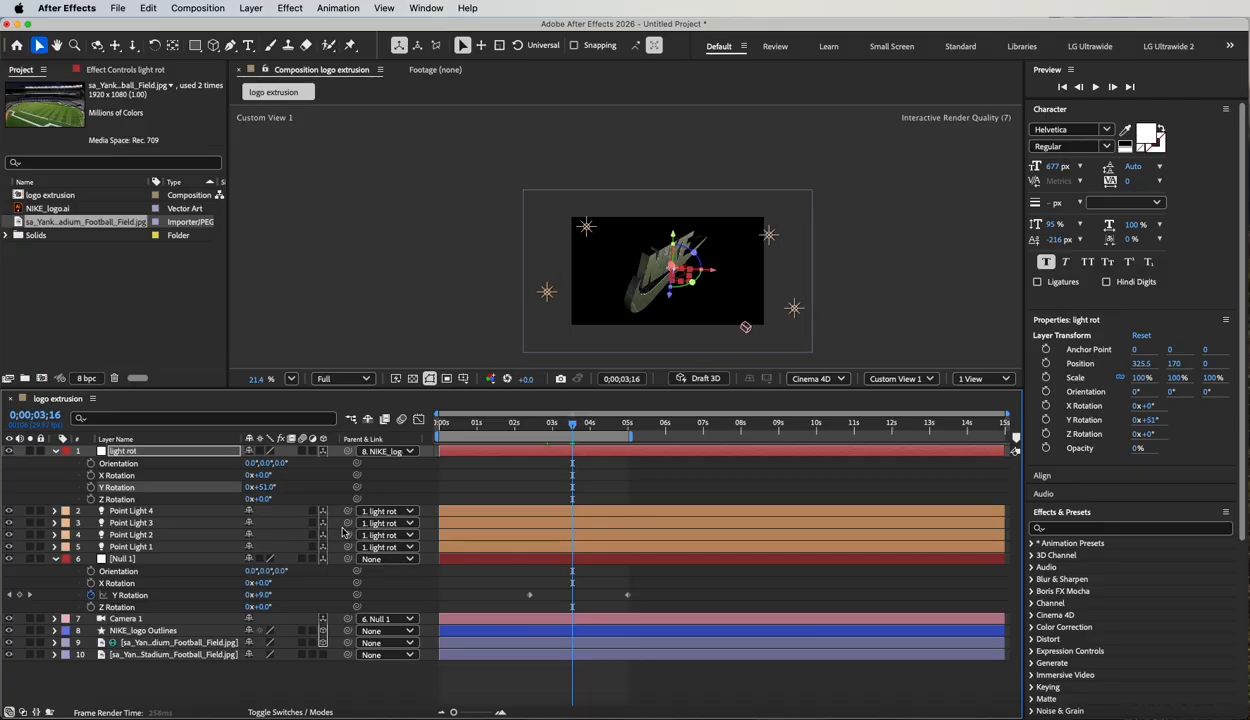
Return to the Active Camera view and set the light rot null's Y Rotation to 65°, checking the highlights on the logo.
{"action": "left_click", "coordinate": [899, 378]}
{"action": "left_click", "coordinate": [911, 402]}
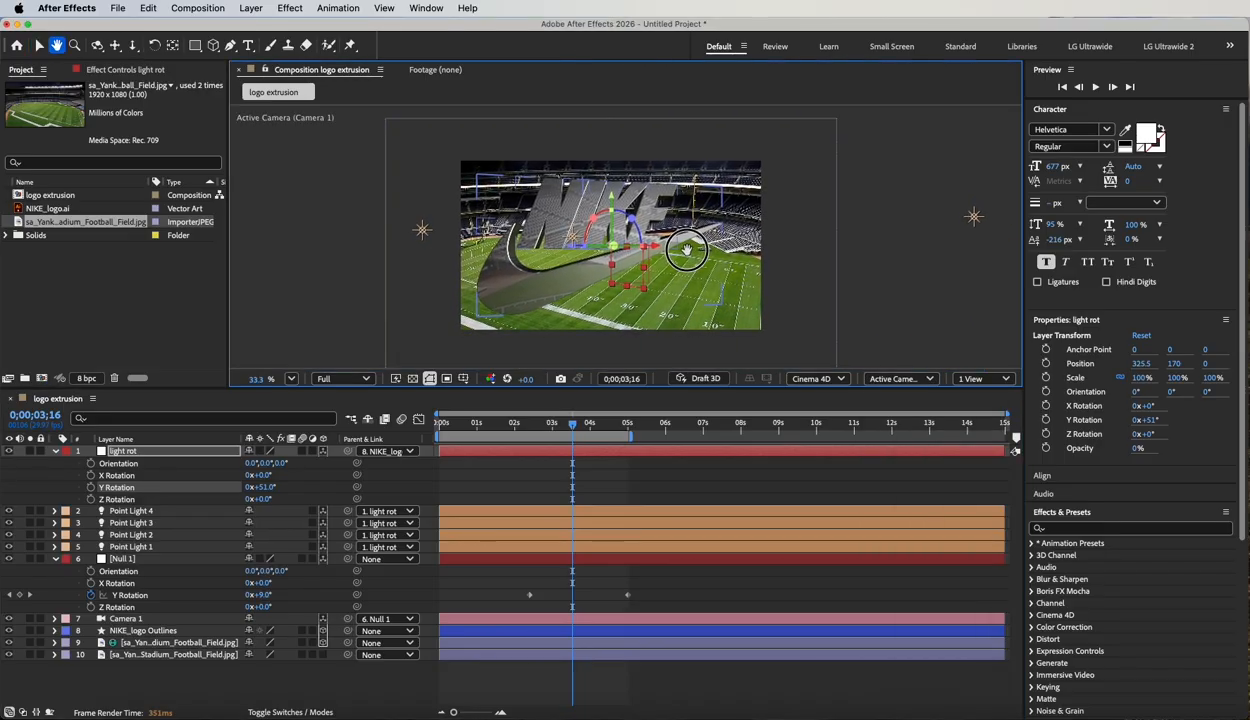
{"action": "scroll", "coordinate": [686, 259], "scroll_direction": "up", "scroll_amount": 3}
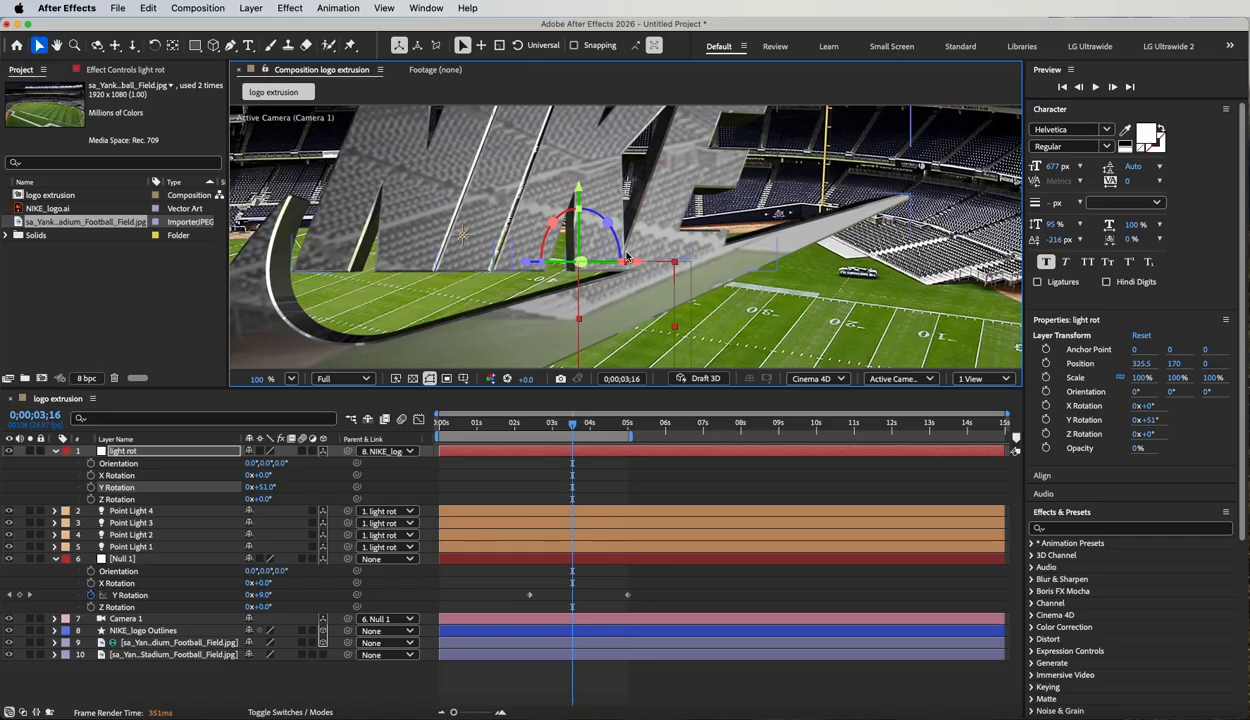
{"action": "key", "text": "F3"}
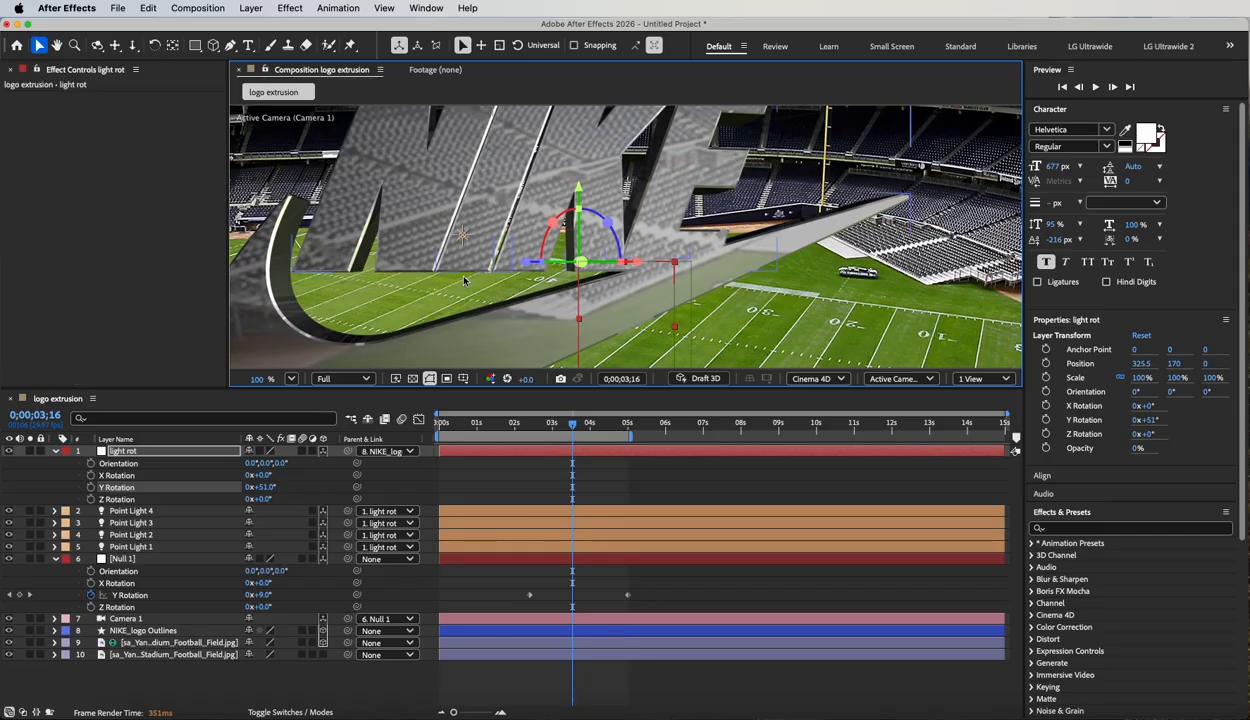
{"action": "key", "text": "F3"}
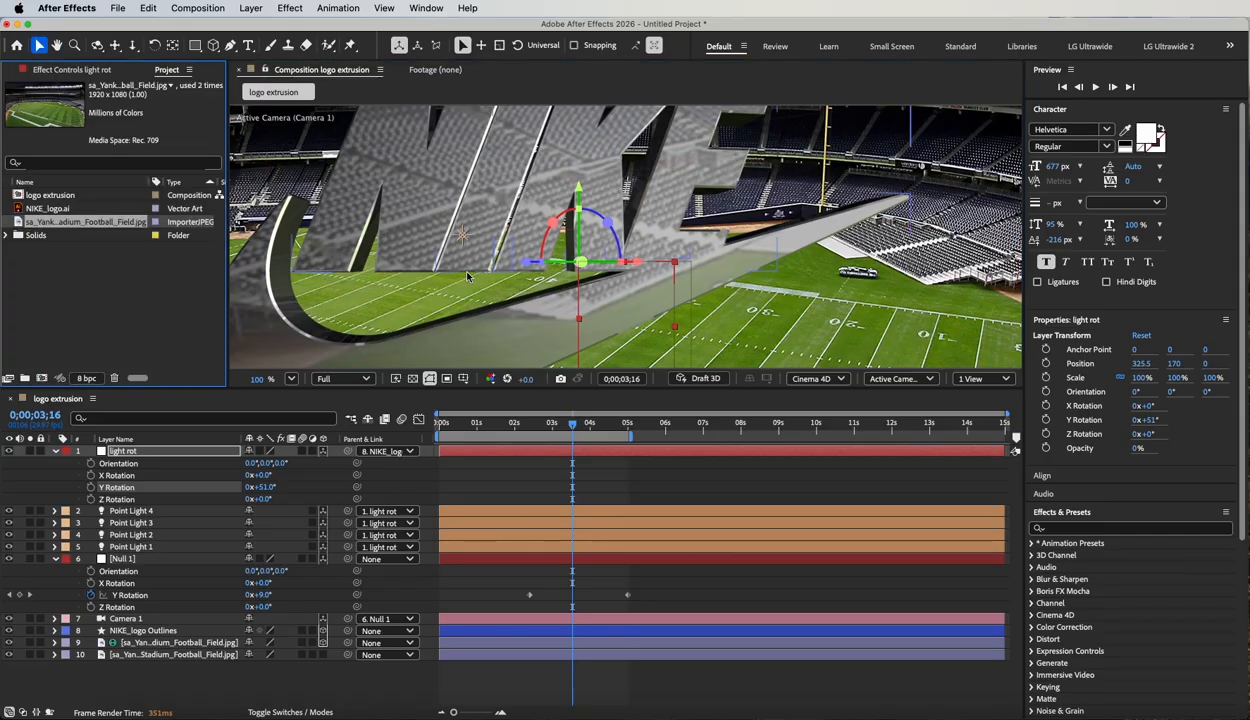
{"action": "left_click", "coordinate": [516, 301]}
{"action": "key", "text": "comma"}
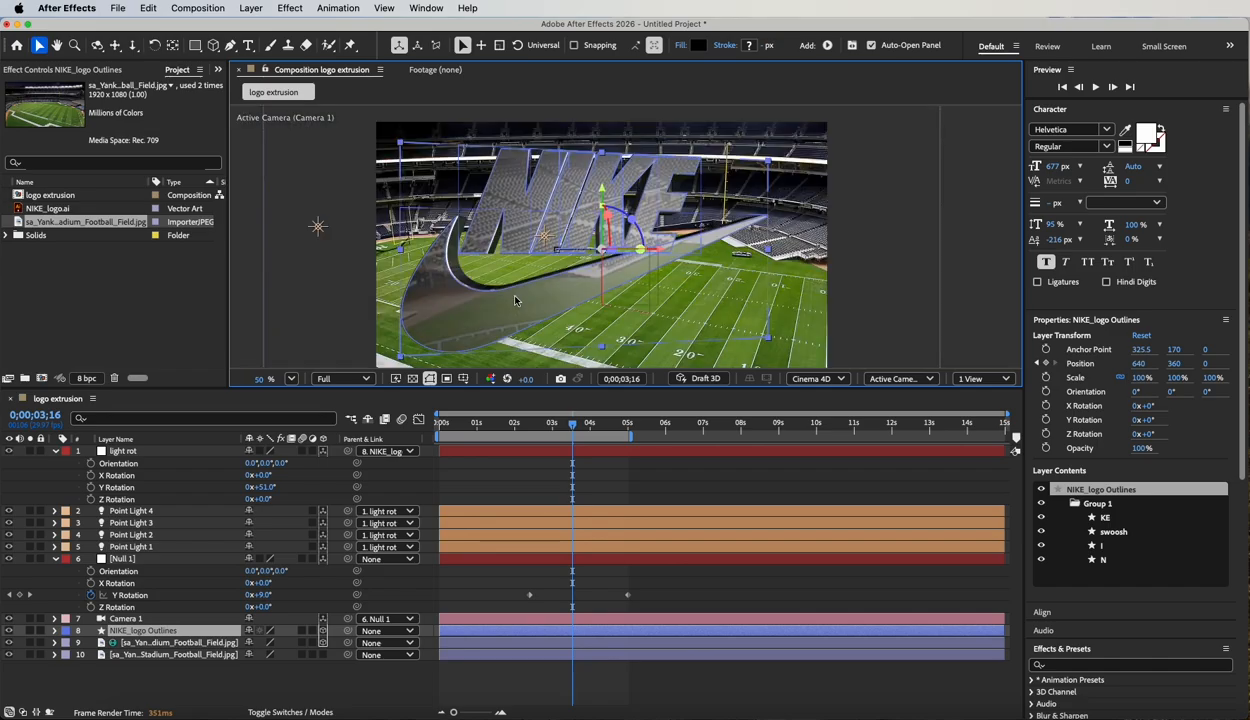
{"action": "left_click", "coordinate": [124, 450]}
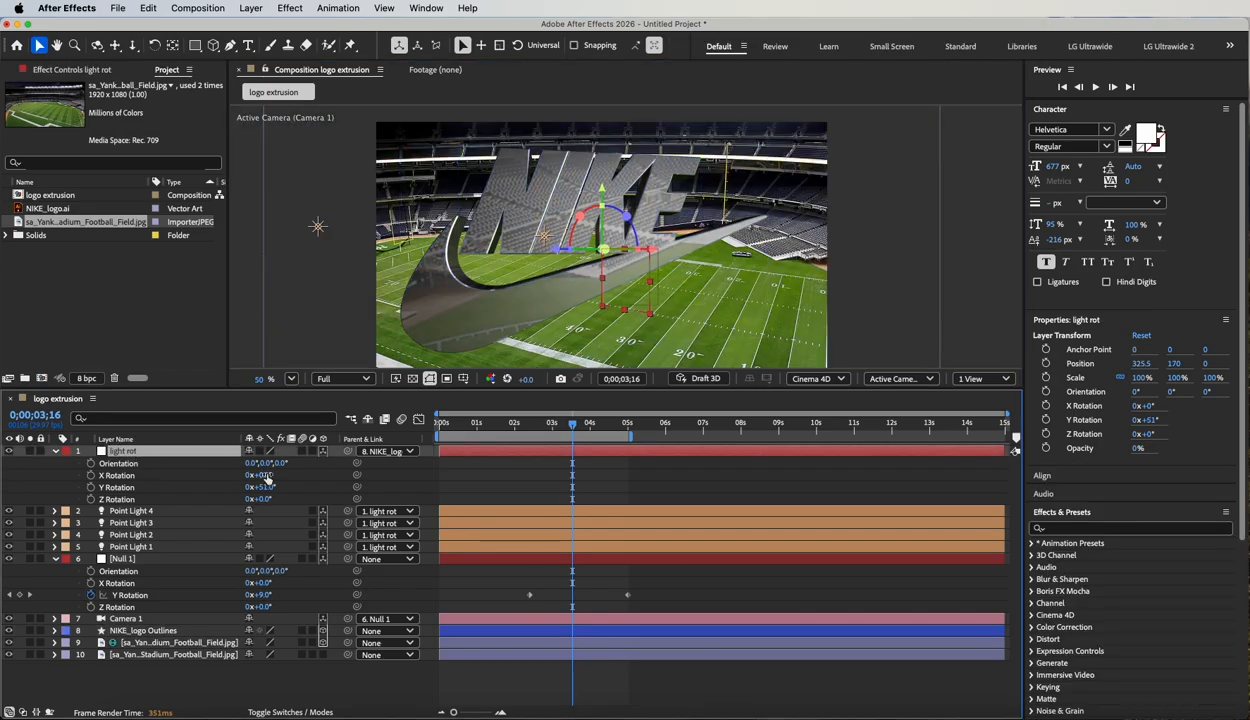
{"action": "mouse_move", "coordinate": [263, 488]}
{"action": "left_mouse_down"}
{"action": "mouse_move", "coordinate": [353, 497]}
{"action": "mouse_move", "coordinate": [284, 496]}
{"action": "left_mouse_up"}
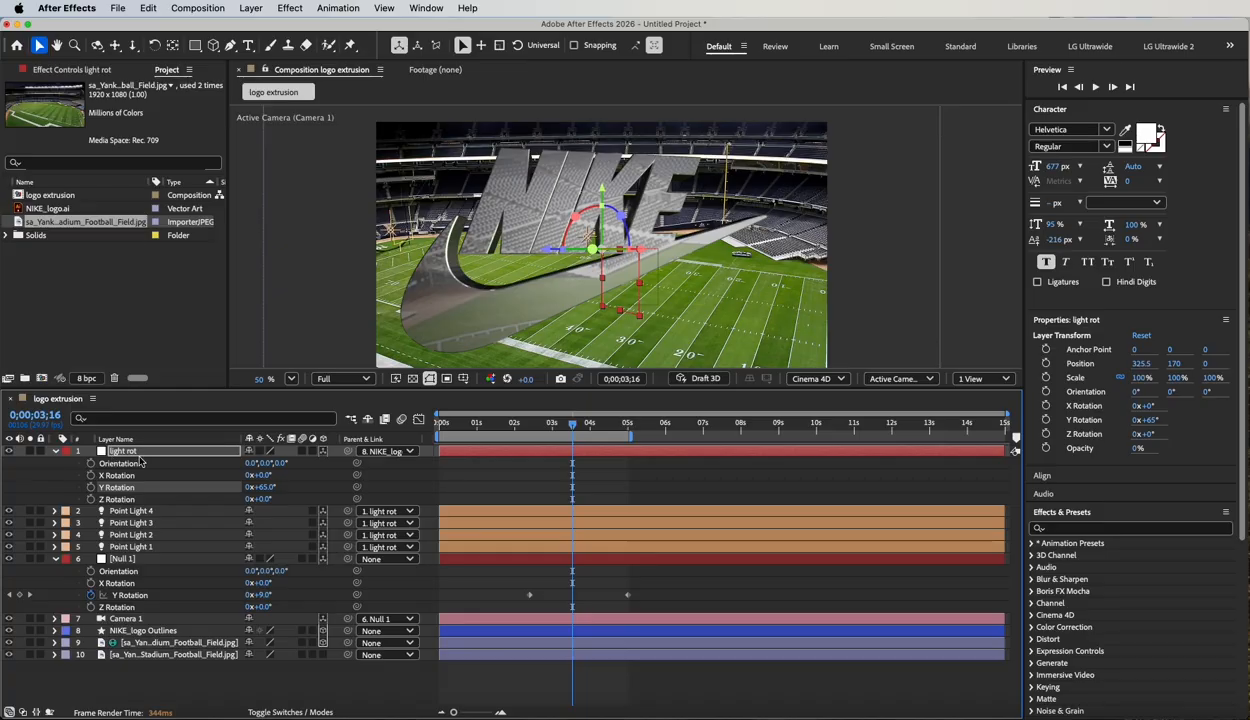
Rename the Null 1 layer, which the camera is parented to, as "camera orbit".
{"action": "left_click", "coordinate": [118, 560]}
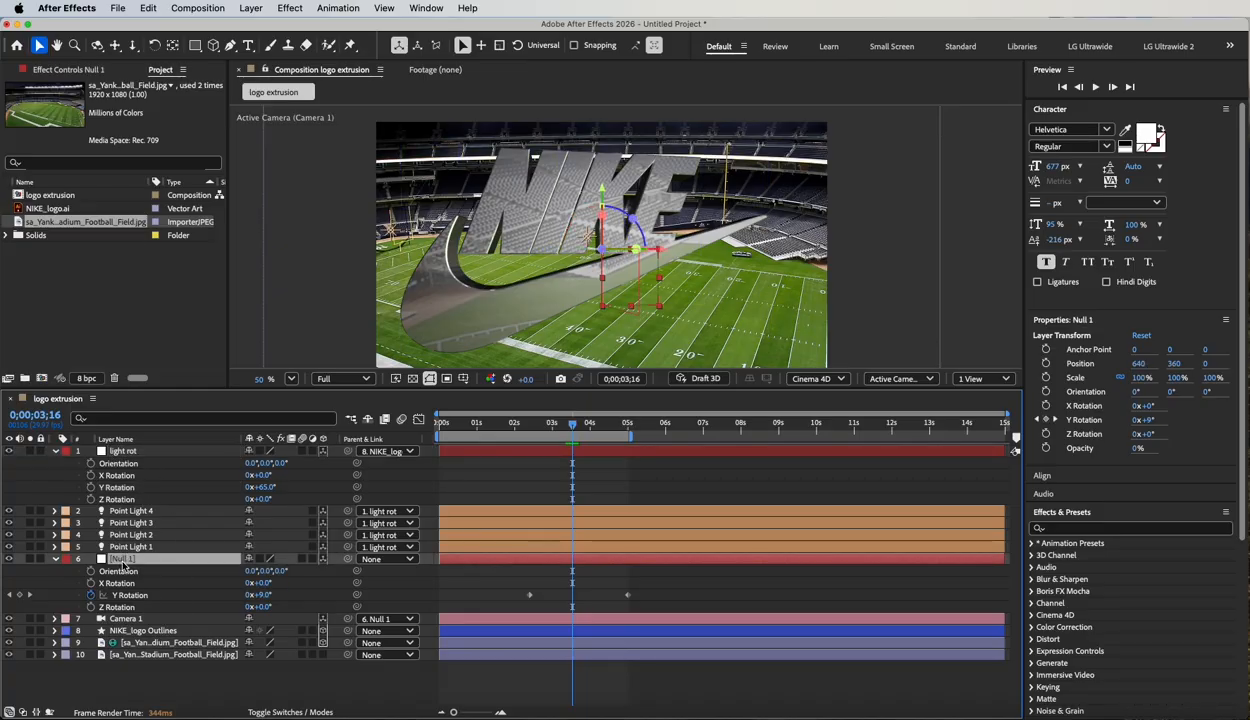
{"action": "type", "text": "cama"}
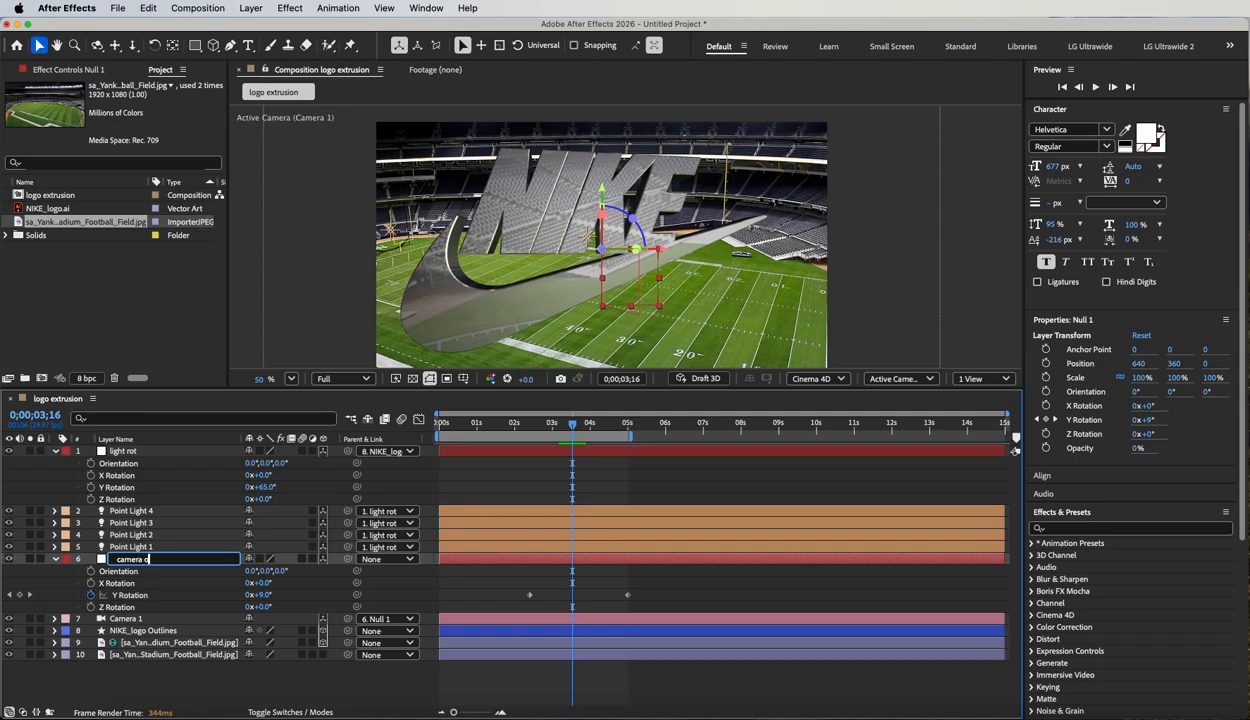
{"action": "left_click", "coordinate": [156, 675]}
{"action": "left_click", "coordinate": [134, 557]}
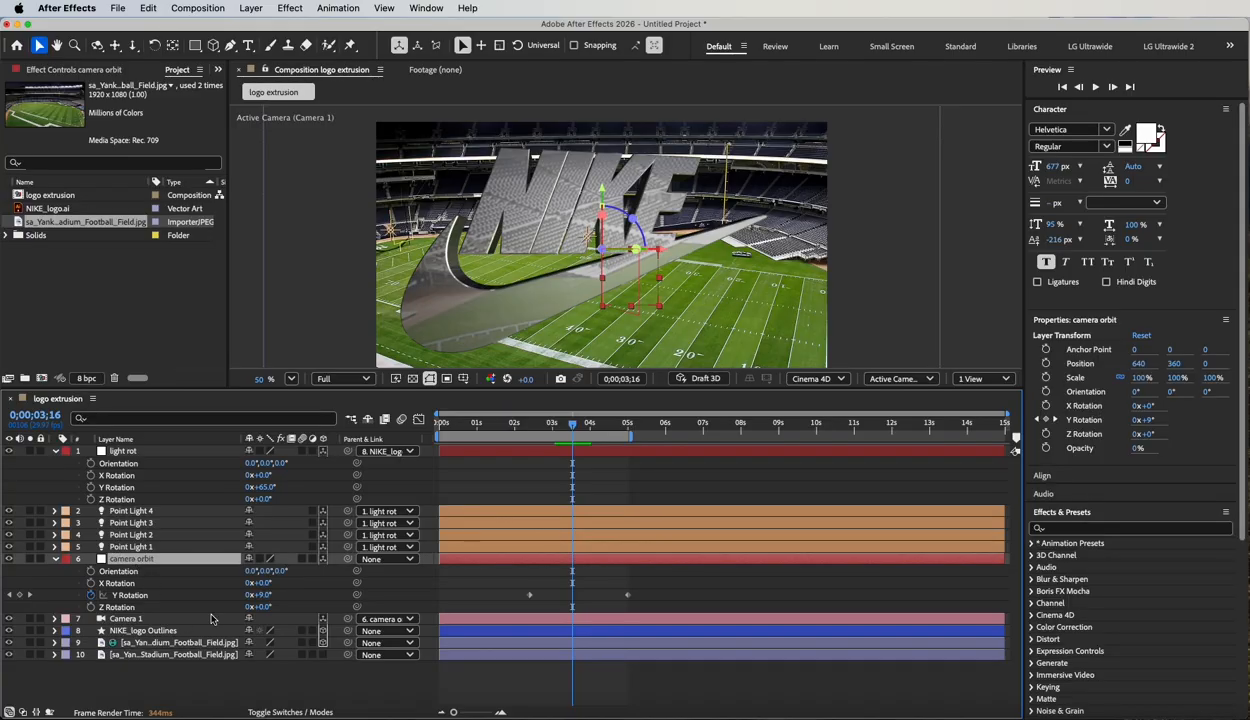
{"action": "left_click", "coordinate": [157, 689]}
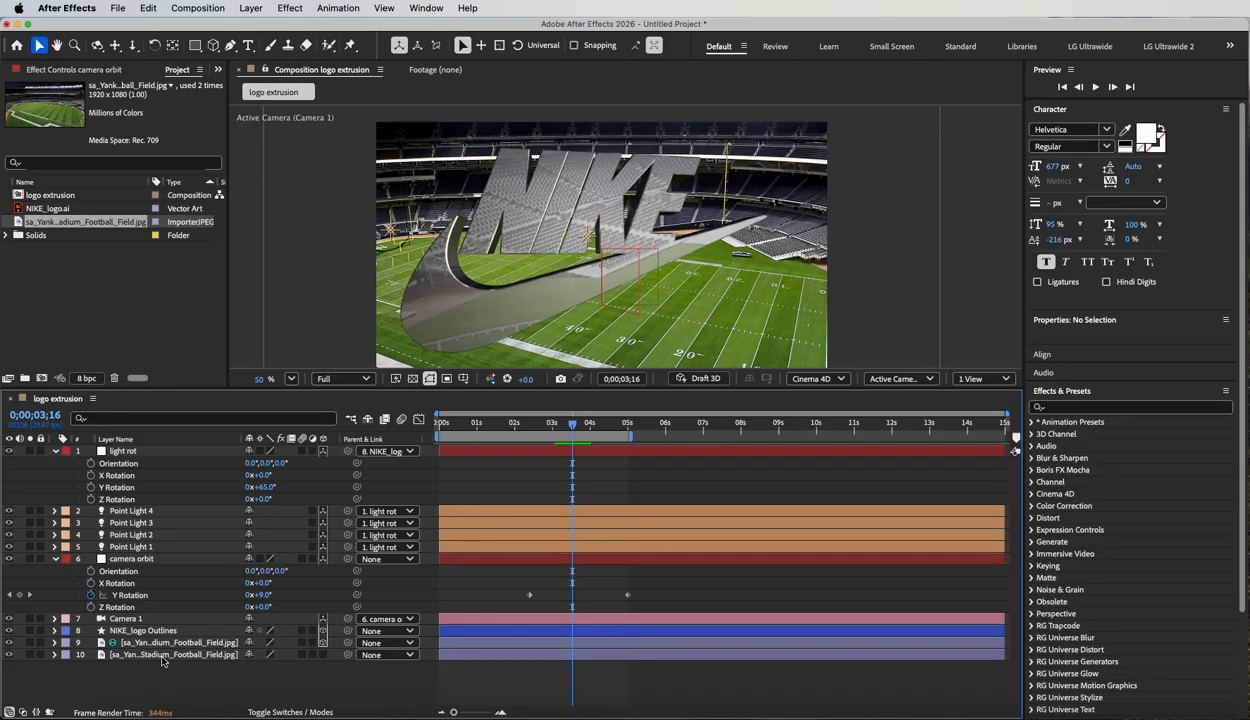
Apply Camera Lens Blur to the 2D stadium background layer and set its Blur Radius to 51.
{"action": "left_click", "coordinate": [135, 656]}
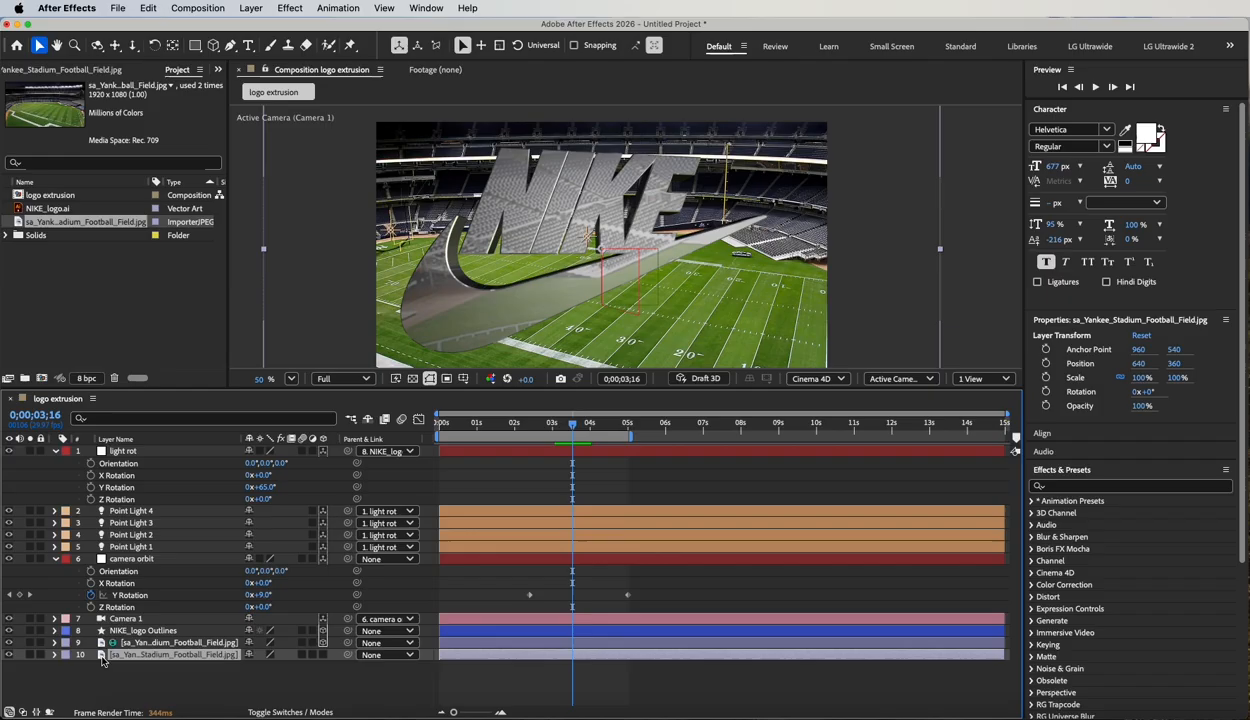
{"action": "left_click", "coordinate": [8, 655]}
{"action": "left_click", "coordinate": [8, 655]}
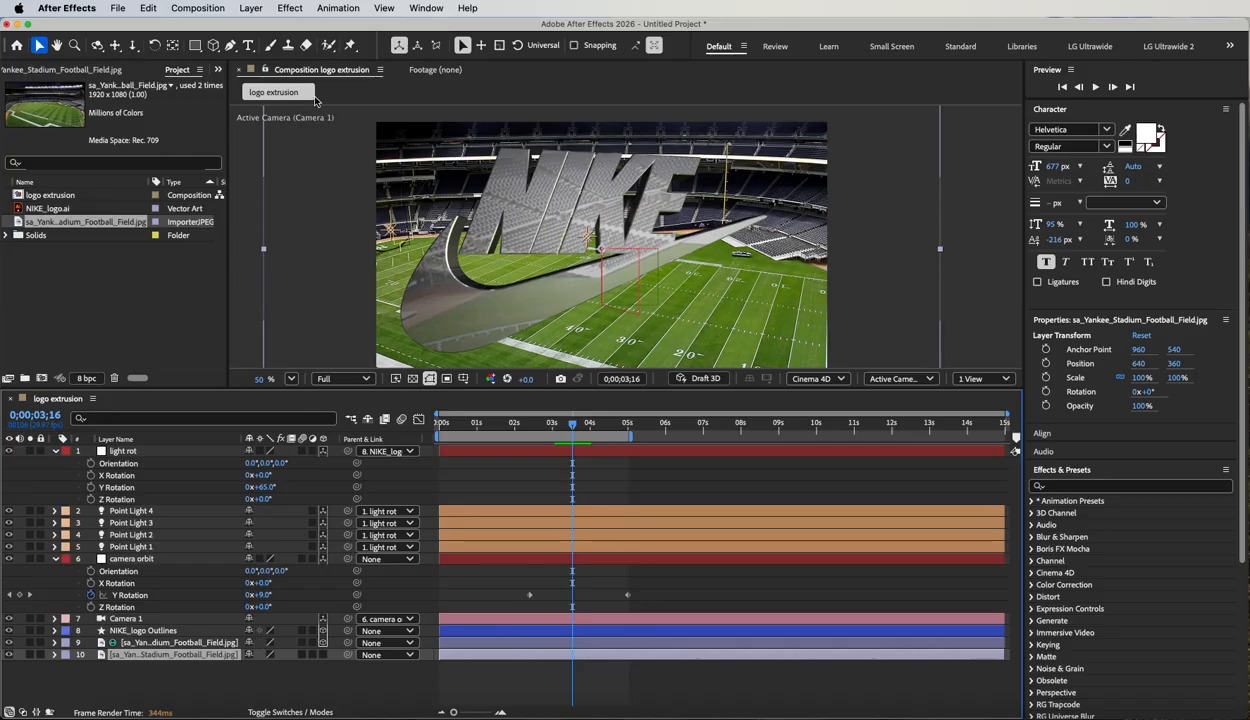
{"action": "left_click", "coordinate": [290, 7]}
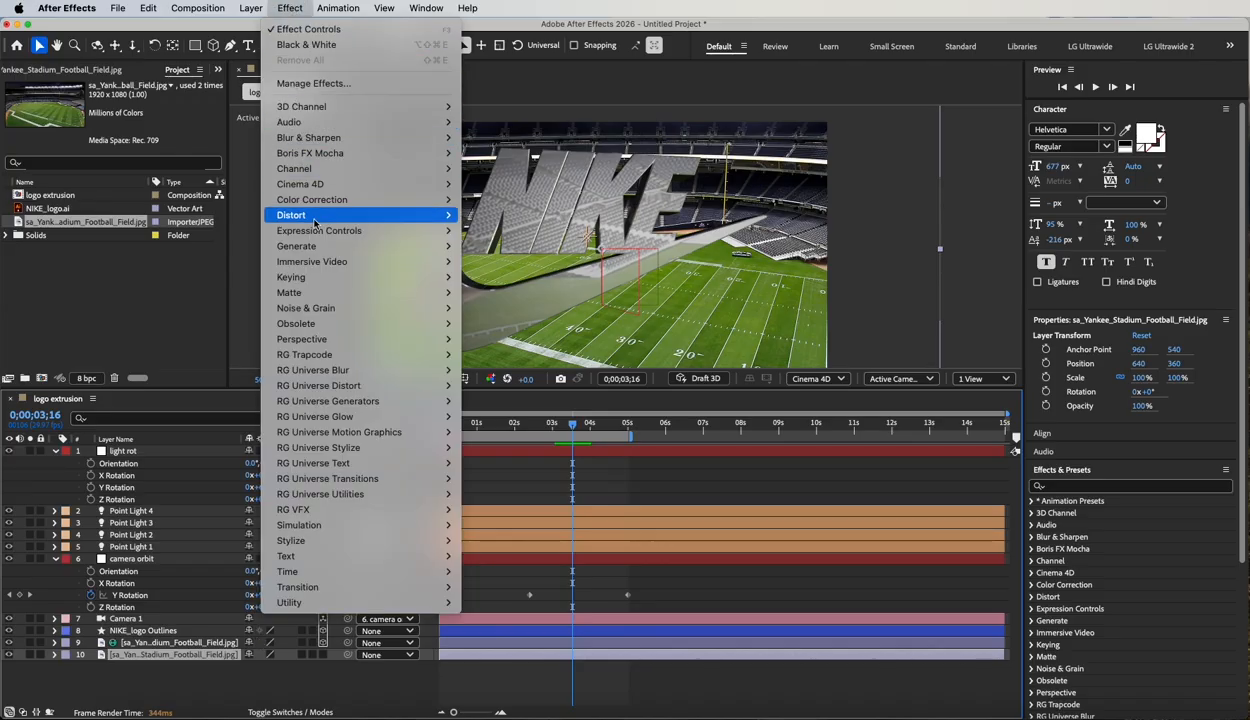
{"action": "mouse_move", "coordinate": [316, 214]}
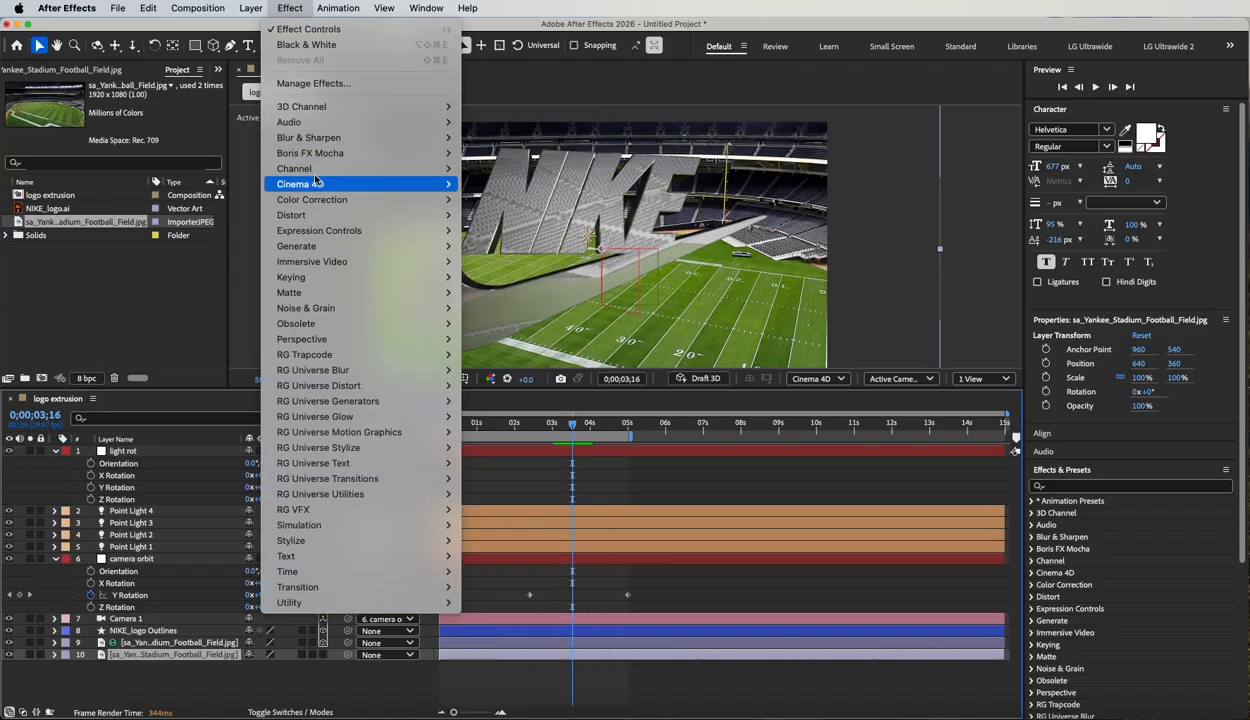
{"action": "mouse_move", "coordinate": [317, 141]}
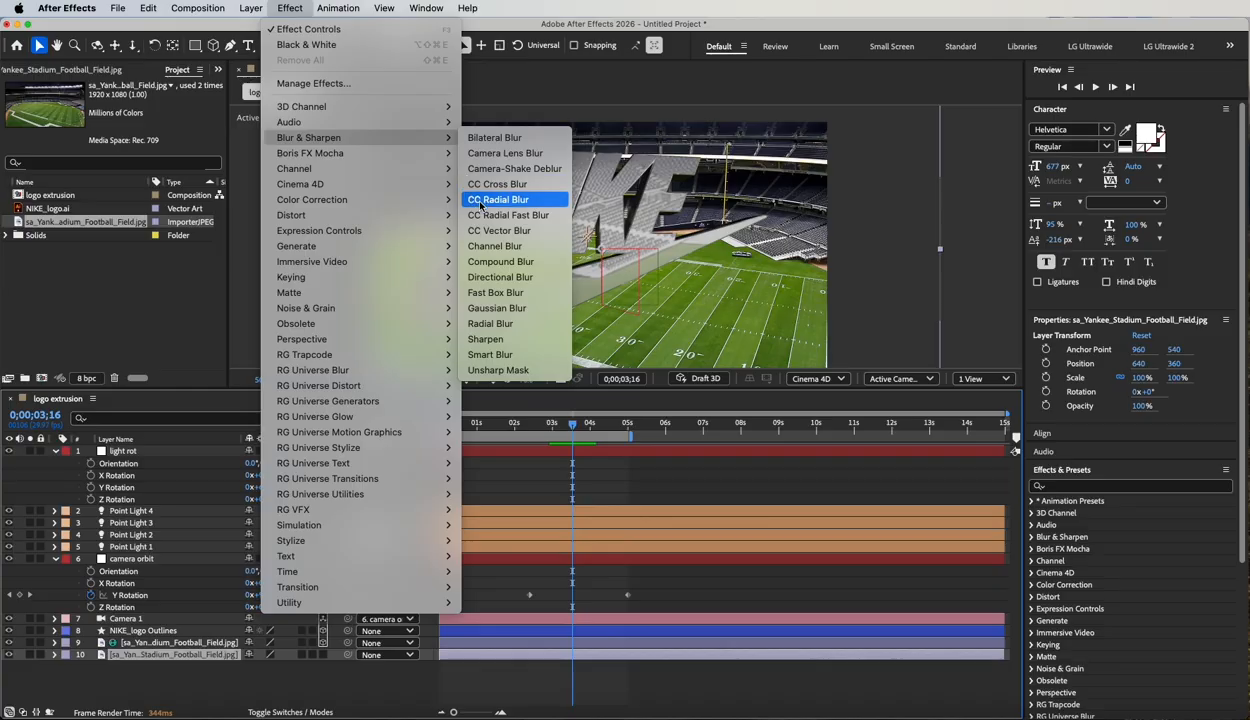
{"action": "left_click", "coordinate": [513, 153]}
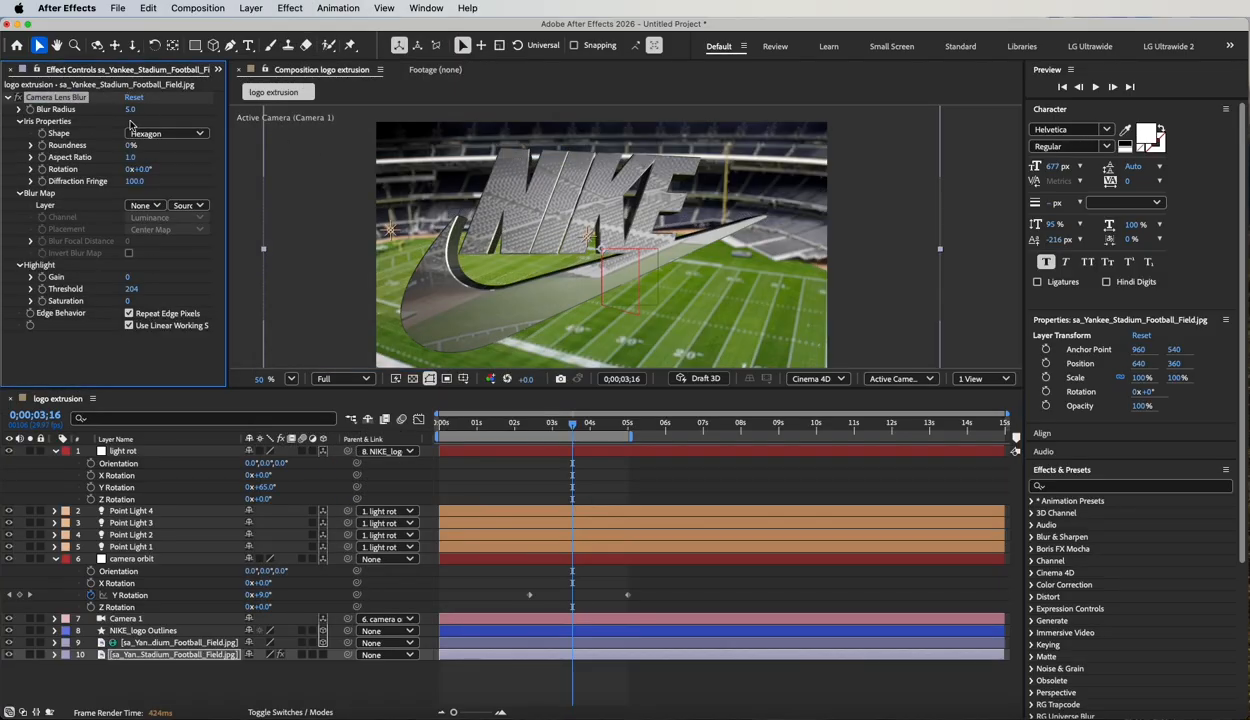
{"action": "left_click_drag", "start_coordinate": [130, 109], "coordinate": [200, 113]}
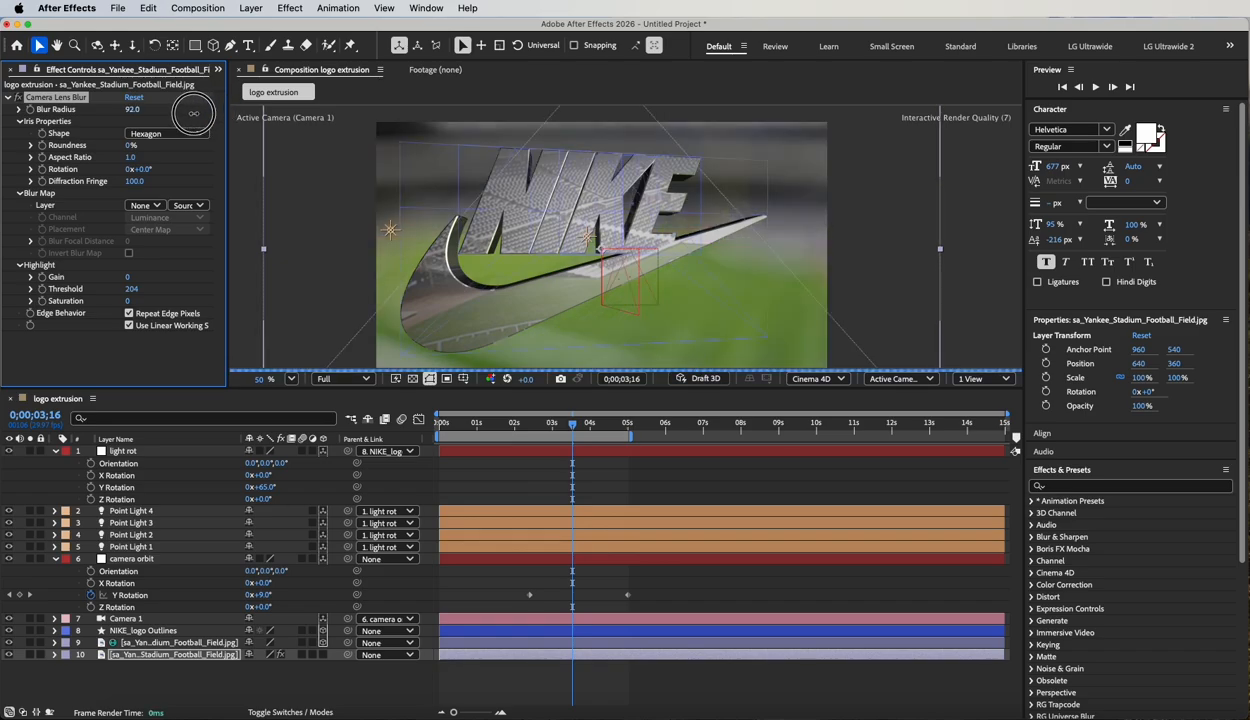
{"action": "left_click_drag", "start_coordinate": [193, 112], "coordinate": [162, 113]}
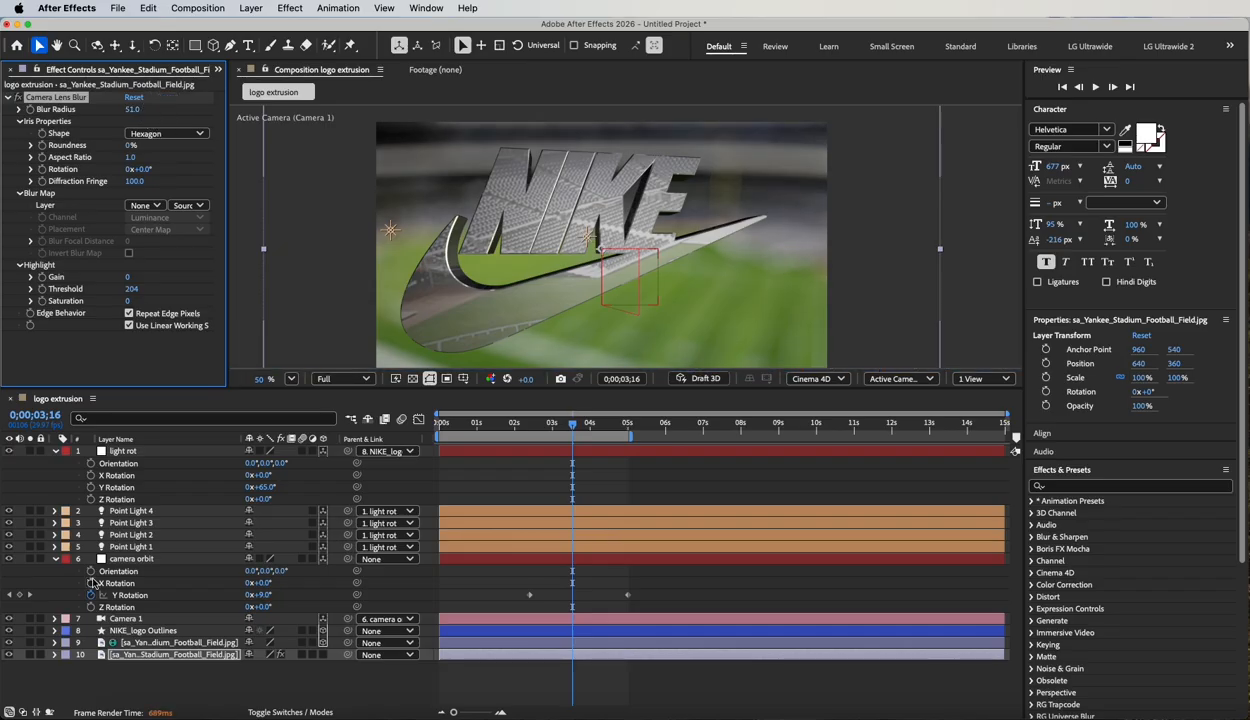
Create a white 200 × 200 px solid and move it beneath all other layers.
{"action": "left_click", "coordinate": [150, 676]}
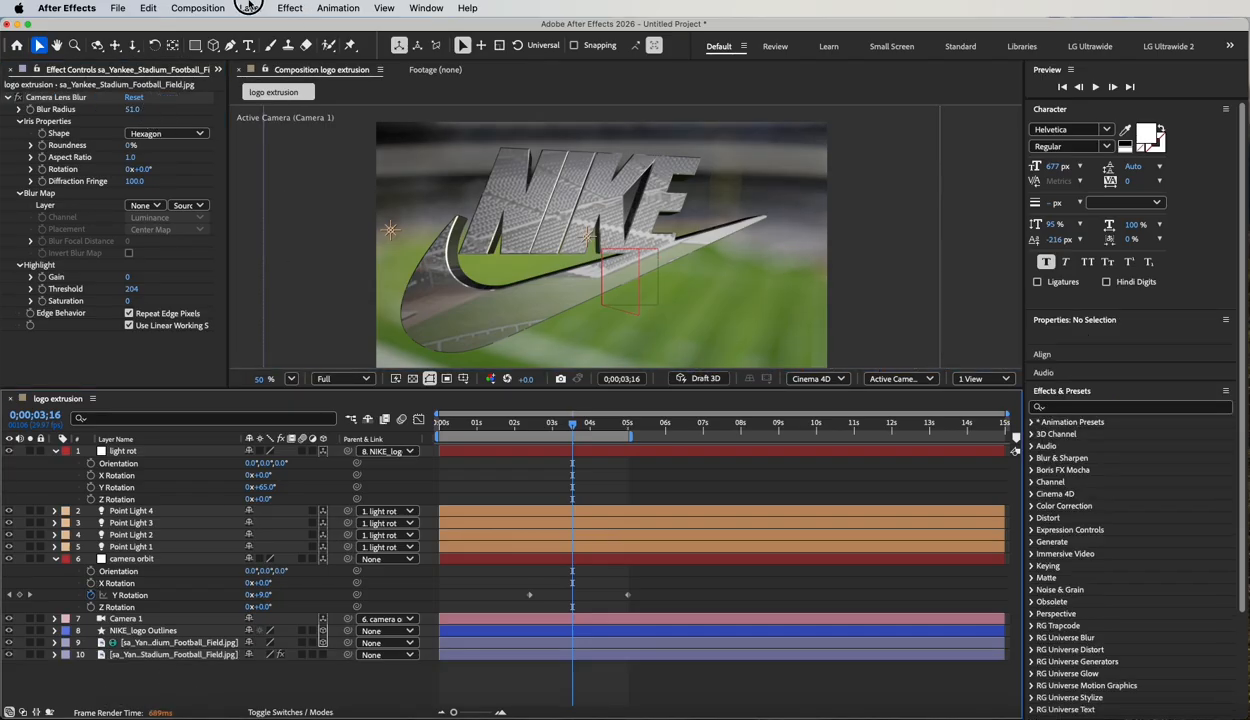
{"action": "left_click", "coordinate": [249, 7]}
{"action": "left_click", "coordinate": [378, 326]}
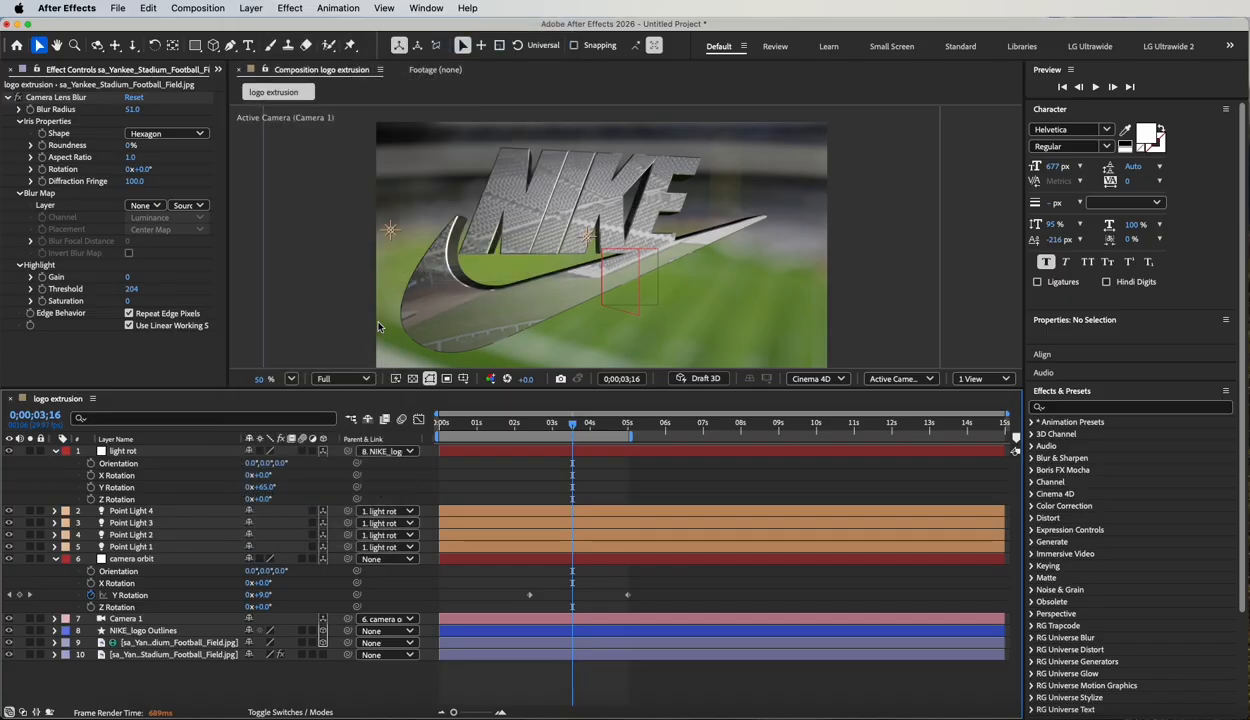
{"action": "key", "text": "super+y"}
{"action": "left_click", "coordinate": [622, 472]}
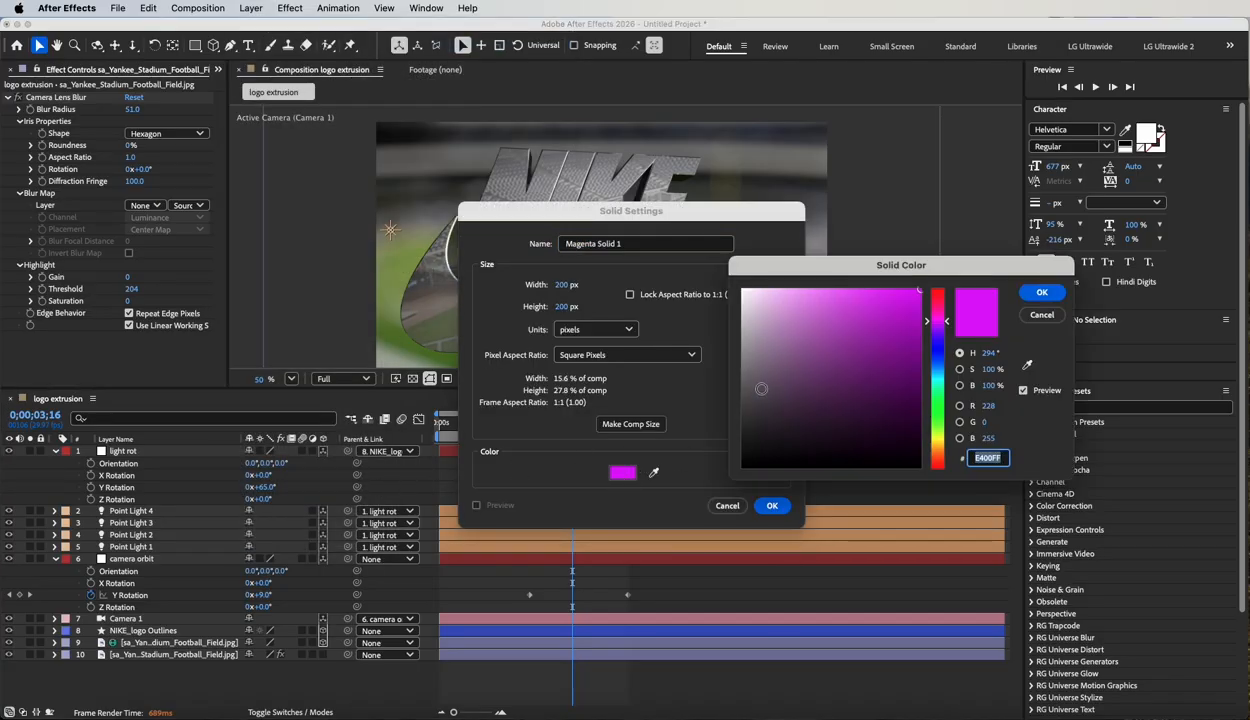
{"action": "left_click_drag", "start_coordinate": [761, 389], "coordinate": [717, 245]}
{"action": "left_click", "coordinate": [1038, 292]}
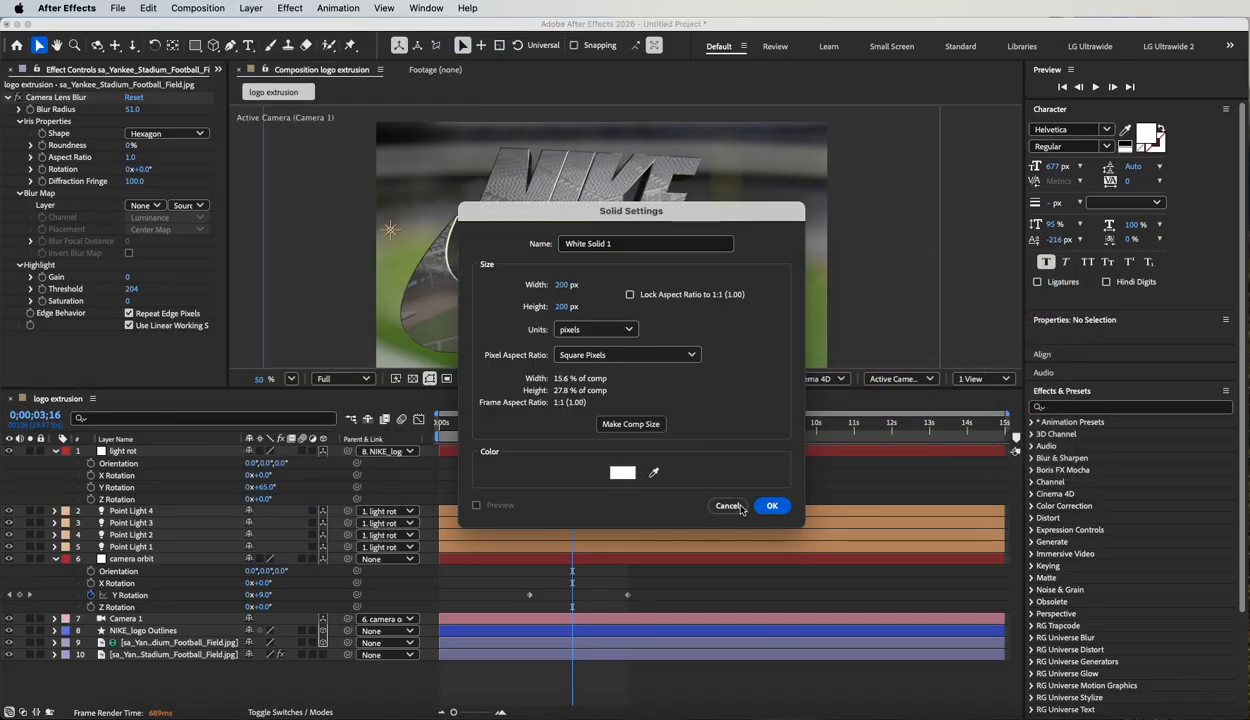
{"action": "left_click", "coordinate": [768, 506]}
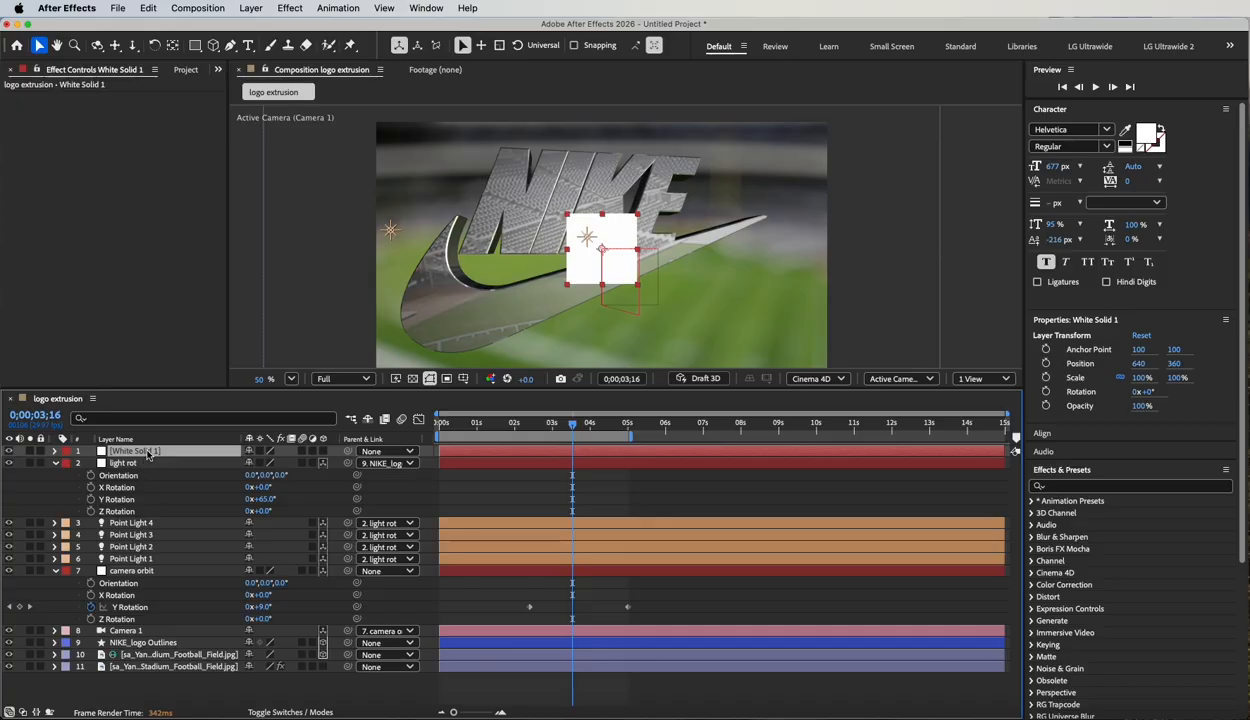
{"action": "left_click_drag", "start_coordinate": [147, 455], "coordinate": [173, 692]}
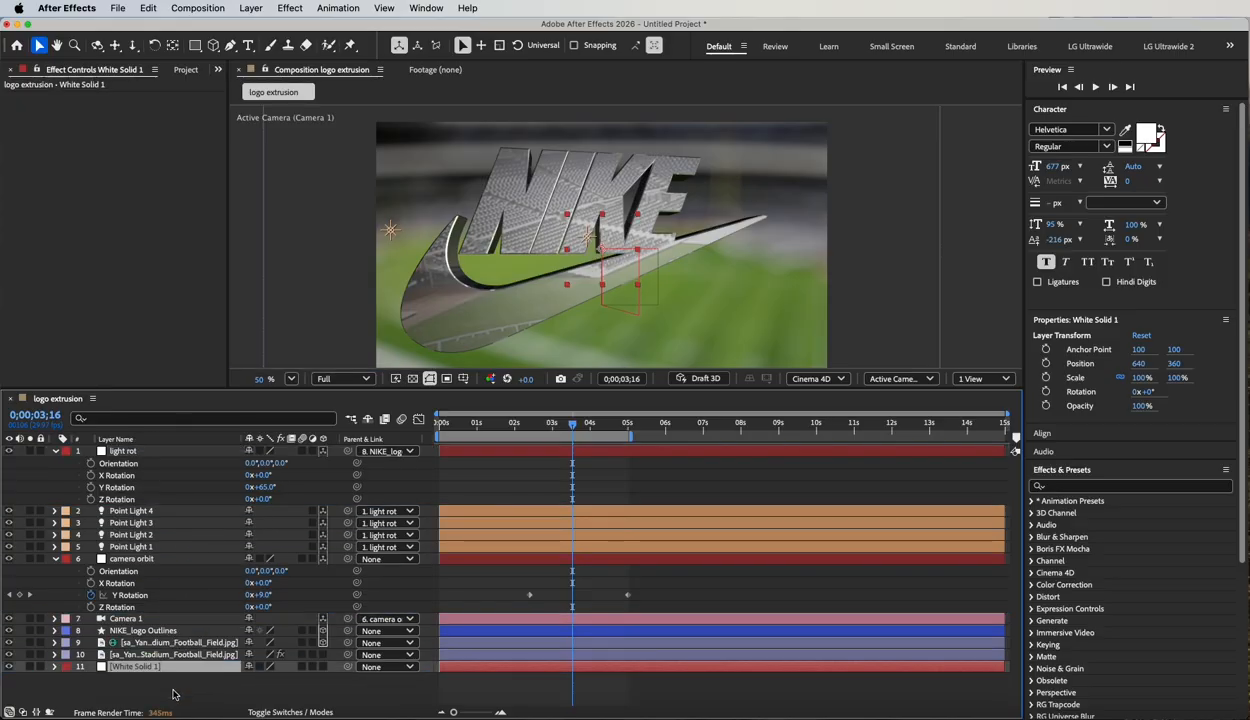
Resize the white solid to the full composition size of 1280 × 720 px.
{"action": "left_click", "coordinate": [250, 8]}
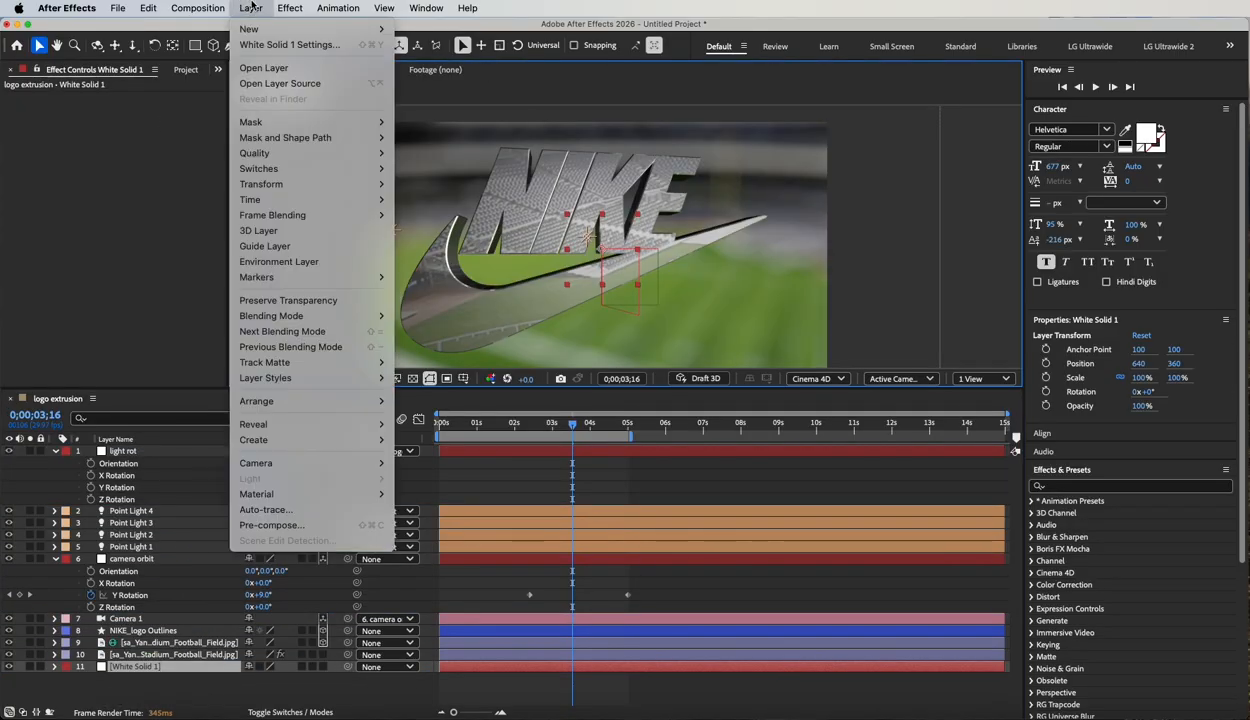
{"action": "left_click", "coordinate": [257, 48]}
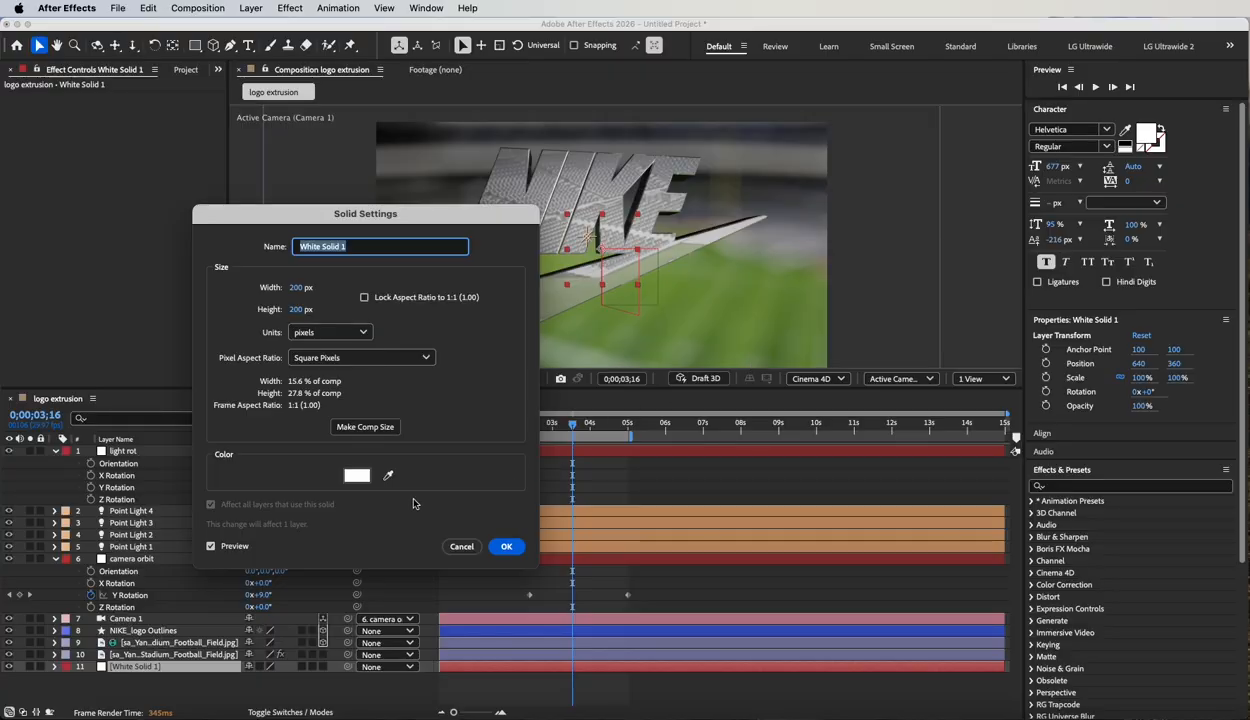
{"action": "left_click", "coordinate": [375, 433]}
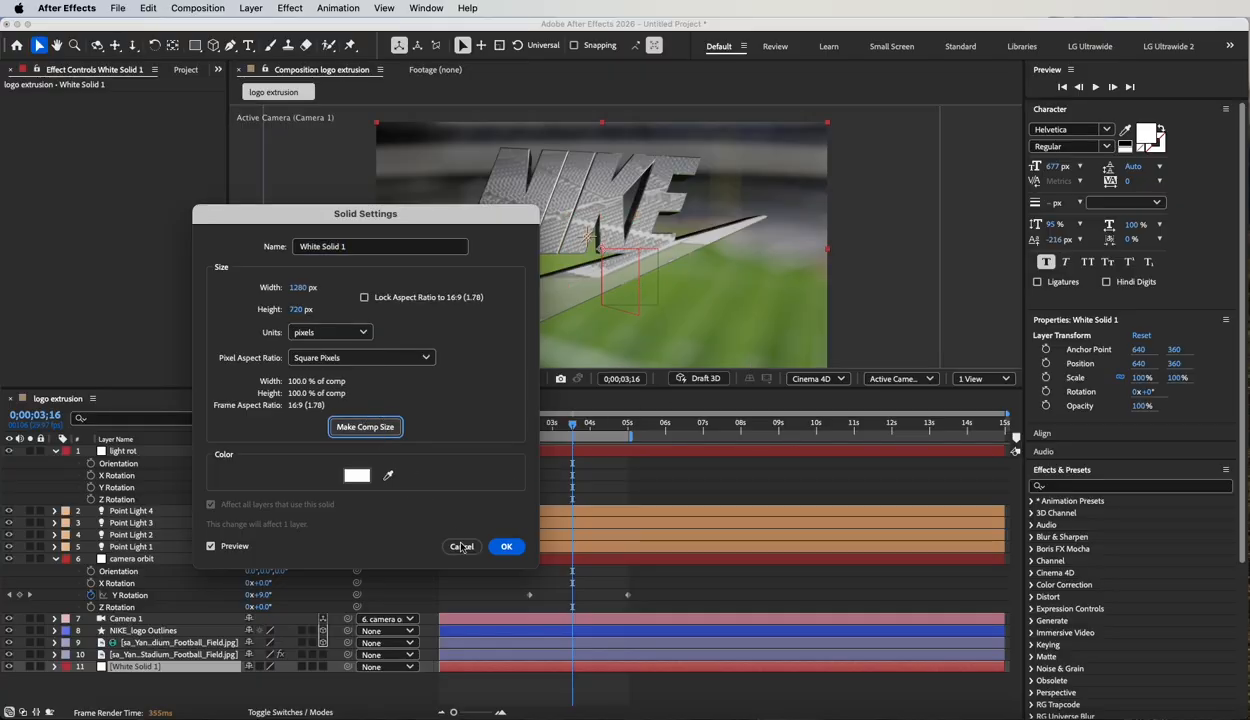
{"action": "left_click", "coordinate": [507, 548]}
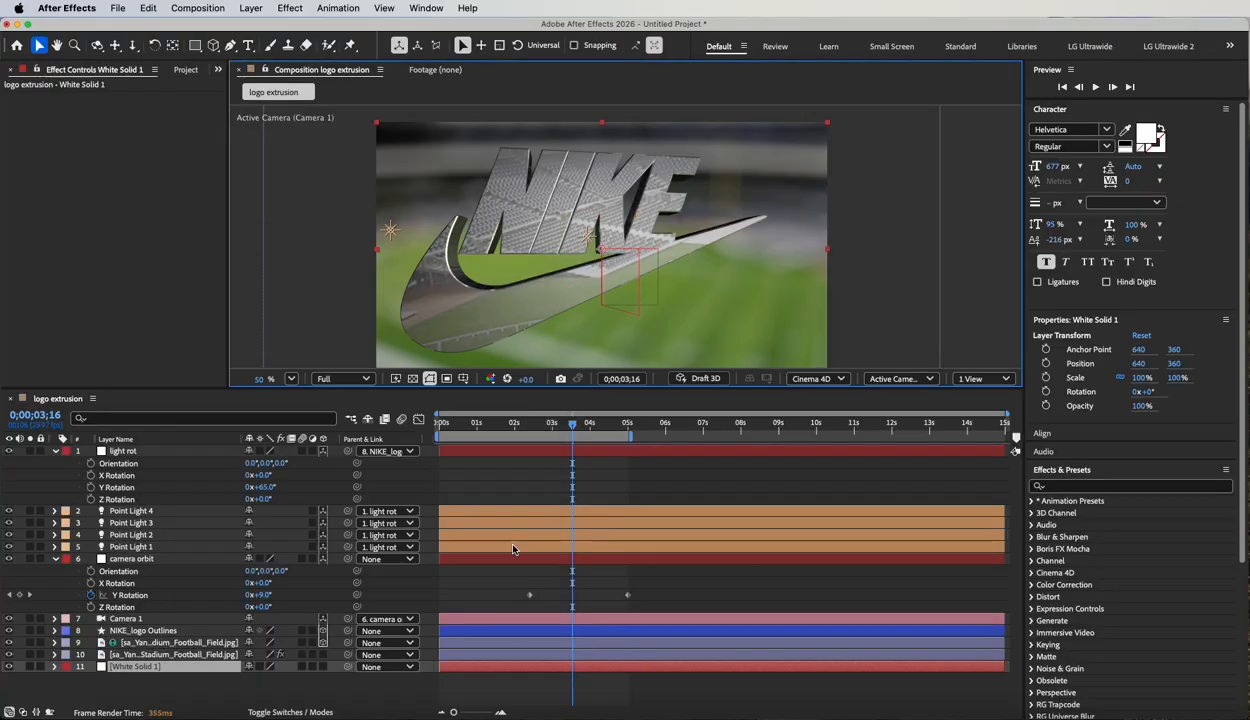
Lower the blurred stadium background's Opacity to 71%, collapse the camera orbit and background properties, and preview the animation.
{"action": "left_click", "coordinate": [158, 655]}
{"action": "key", "text": "t"}
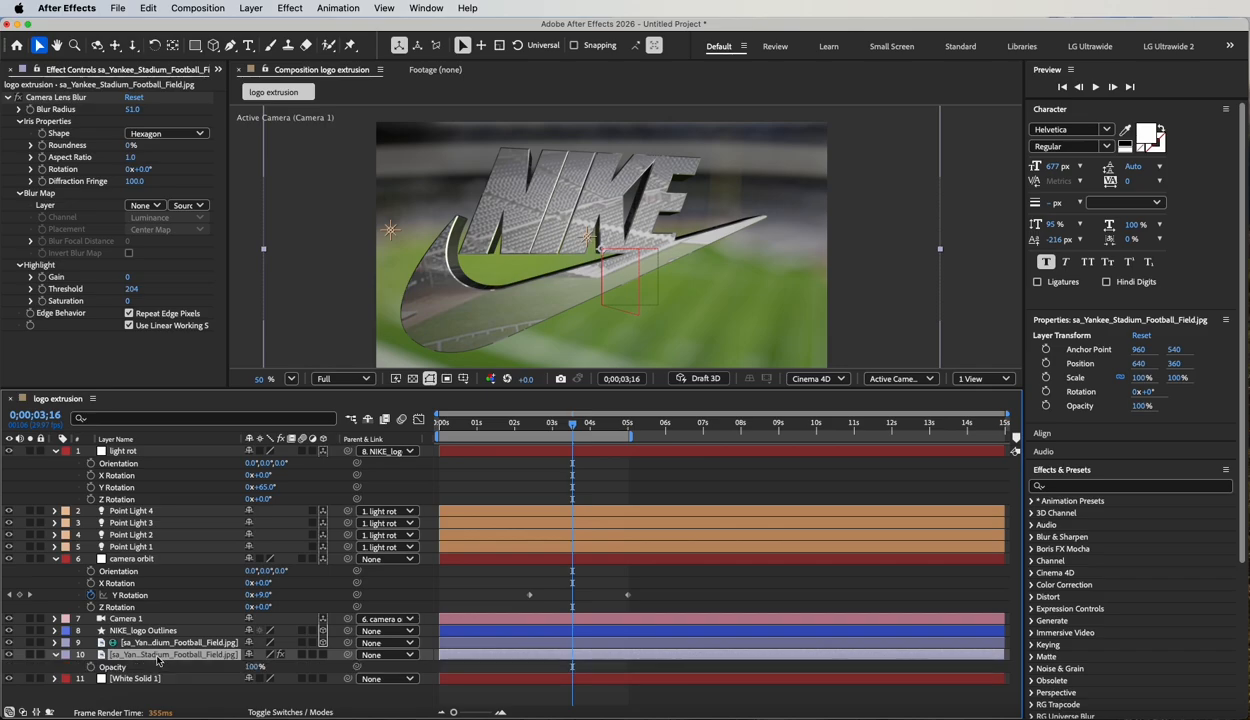
{"action": "left_click_drag", "start_coordinate": [254, 671], "coordinate": [233, 670]}
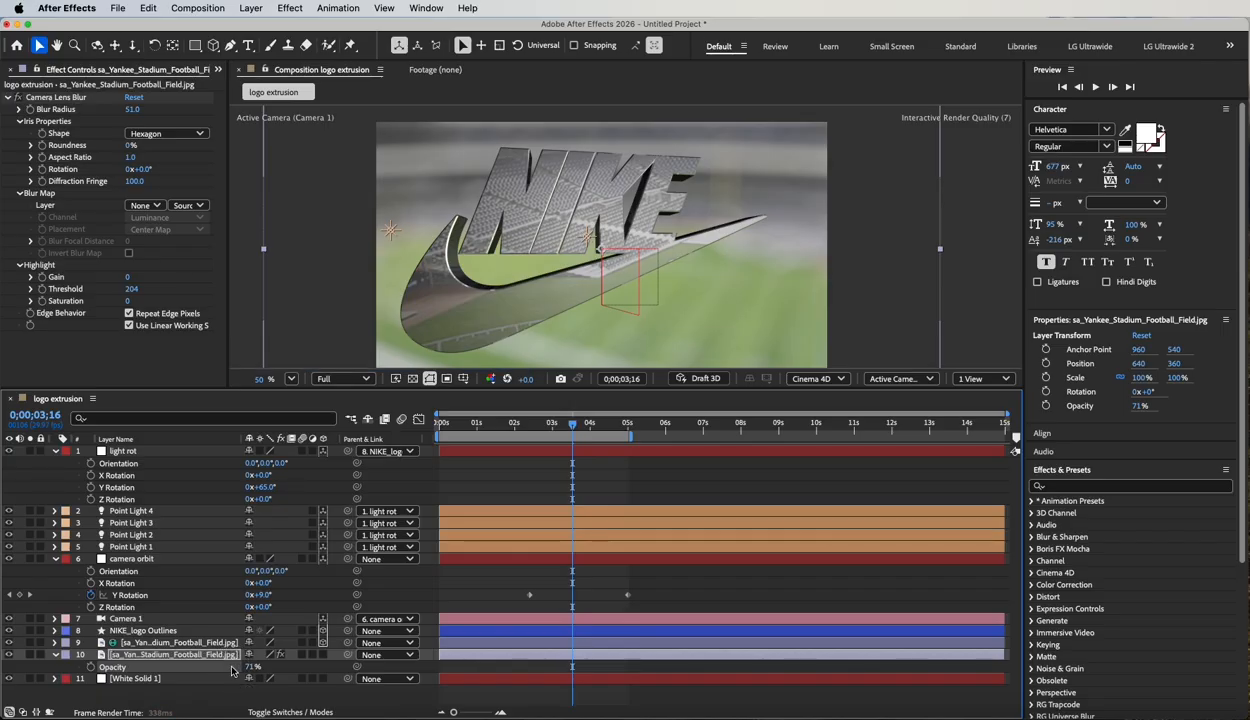
{"action": "left_click", "coordinate": [55, 559]}
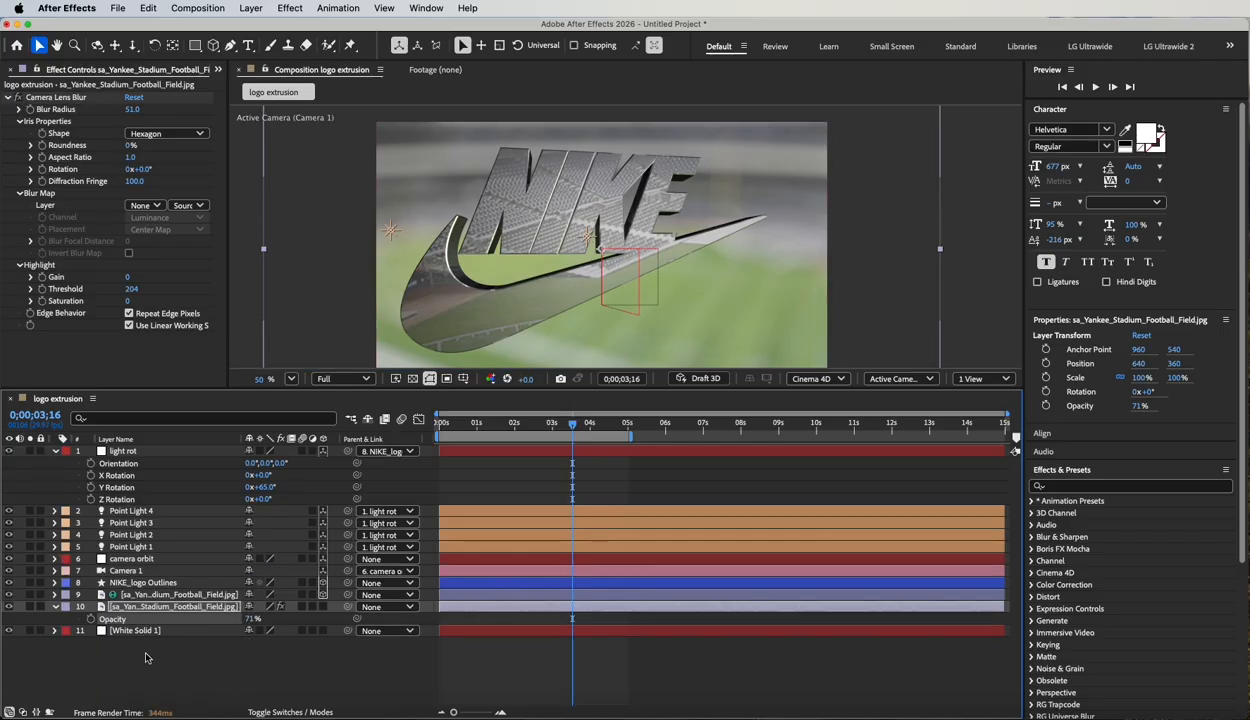
{"action": "left_click", "coordinate": [55, 607]}
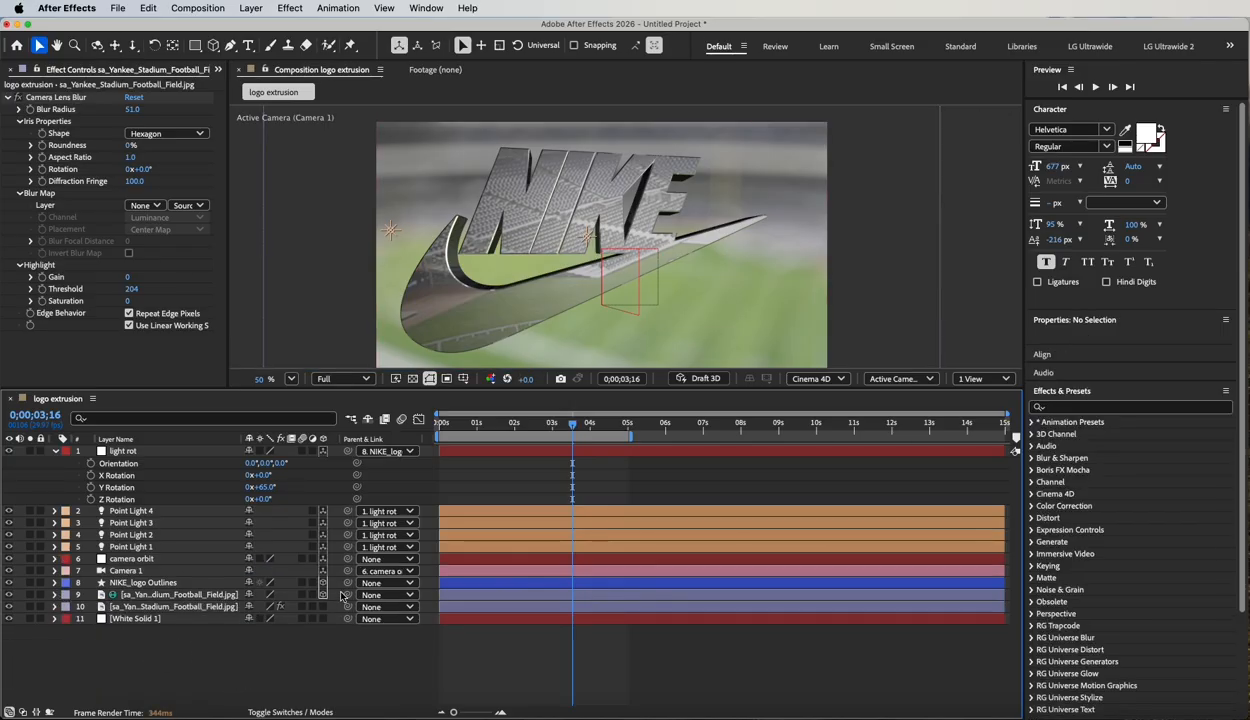
{"action": "key", "text": "space"}
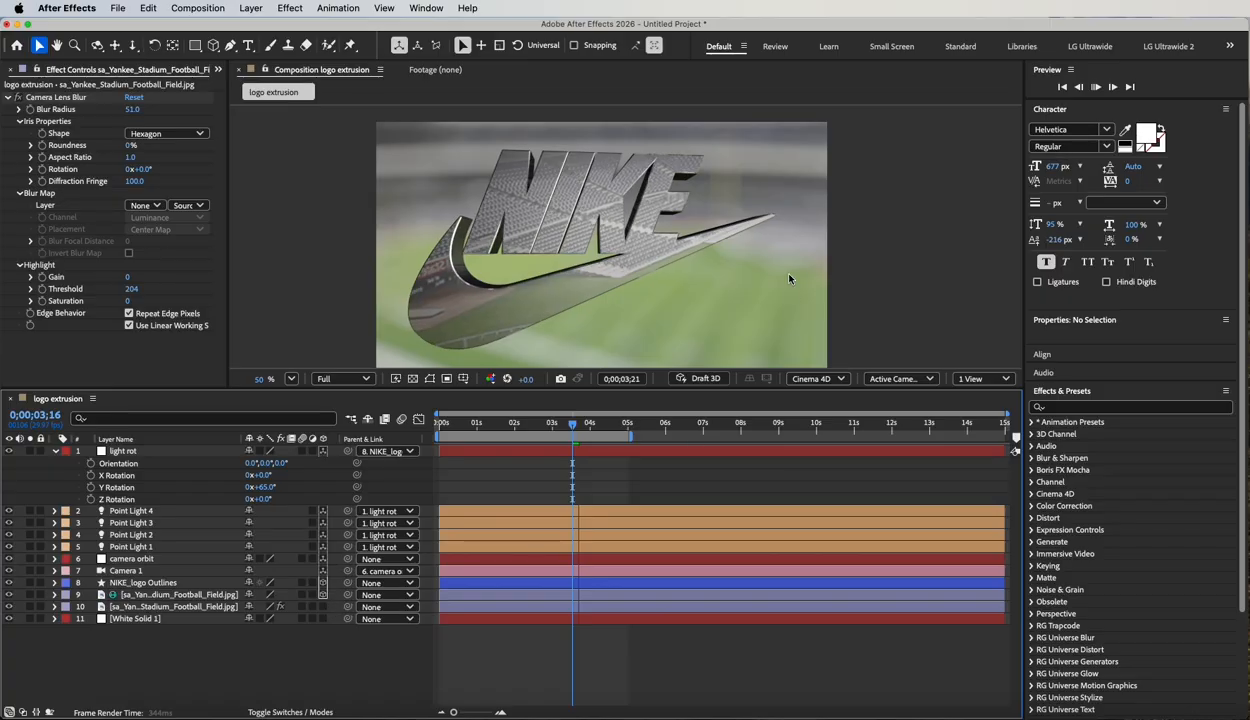